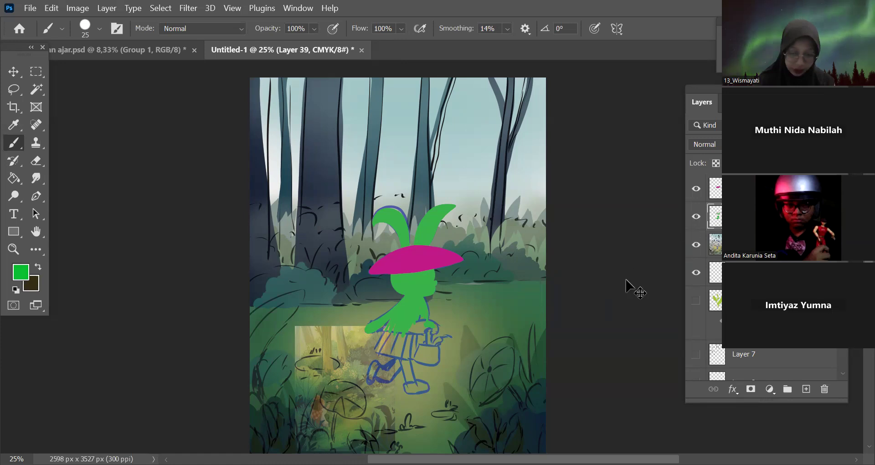
Step: Hide the magenta hat layer, the green character layer and the shaded forest reference layer
{"action": "key", "text": "ctrl+minus"}
{"action": "left_click", "coordinate": [696, 217]}
{"action": "left_click", "coordinate": [696, 188]}
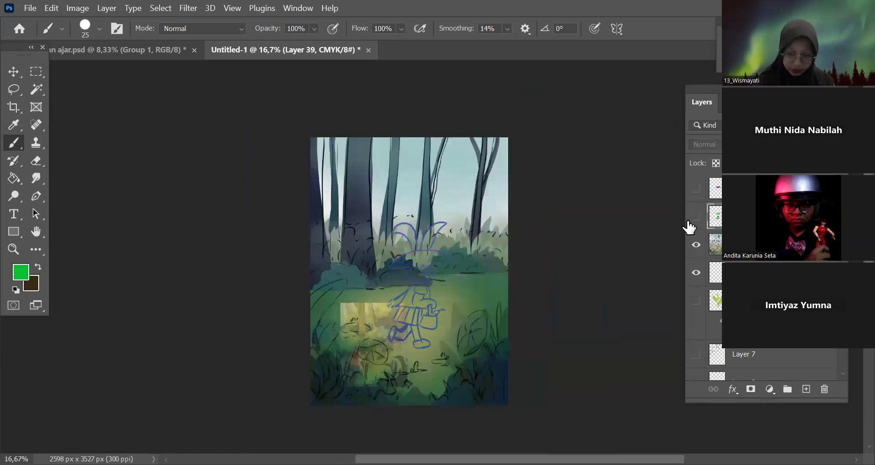
{"action": "left_click", "coordinate": [696, 245]}
{"action": "key", "text": "ctrl+minus"}
{"action": "mouse_move", "coordinate": [541, 329]}
{"action": "left_mouse_down"}
{"action": "mouse_move", "coordinate": [606, 319]}
{"action": "mouse_move", "coordinate": [545, 328]}
{"action": "left_mouse_up"}
{"action": "key", "text": "ctrl+plus"}
{"action": "key", "text": "ctrl+plus"}
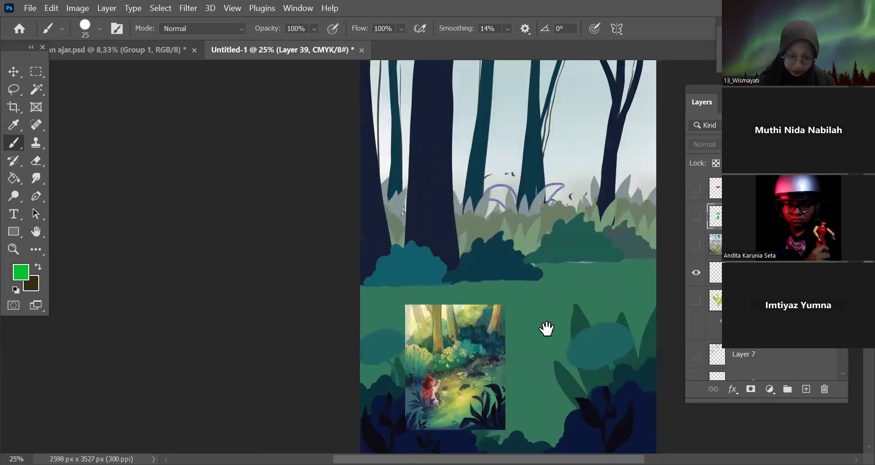
{"action": "key", "text": "ctrl+minus"}
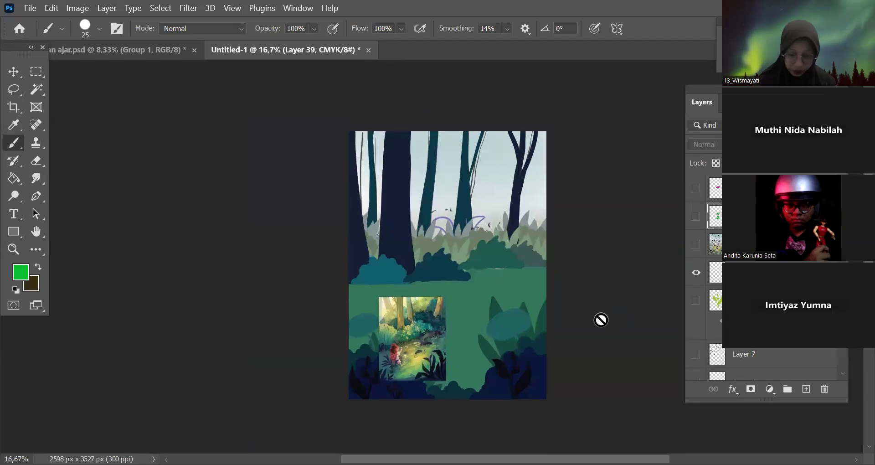
{"action": "key", "text": "ctrl+plus"}
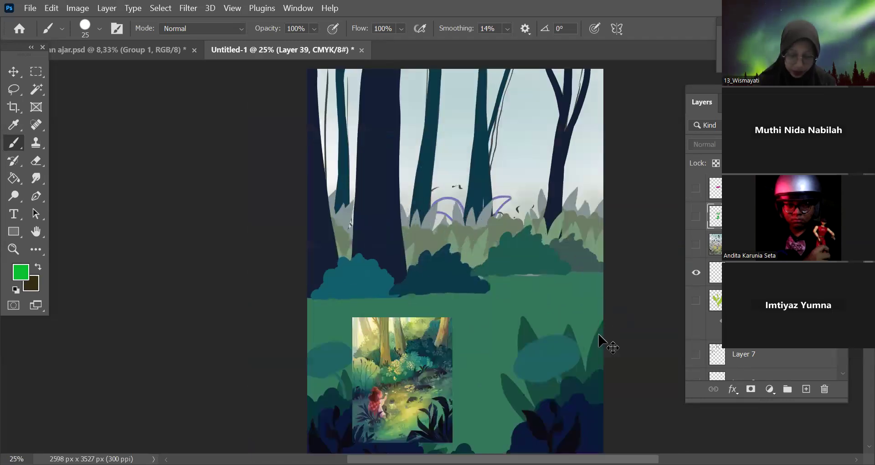
{"action": "key", "text": "ctrl+minus"}
Step: Look through the layer stack for the plant shapes, toggling individual layers' visibility to check their contents
{"action": "left_click_drag", "start_coordinate": [840, 326], "coordinate": [838, 359]}
{"action": "scroll", "coordinate": [838, 358], "scroll_direction": "up", "scroll_amount": 2}
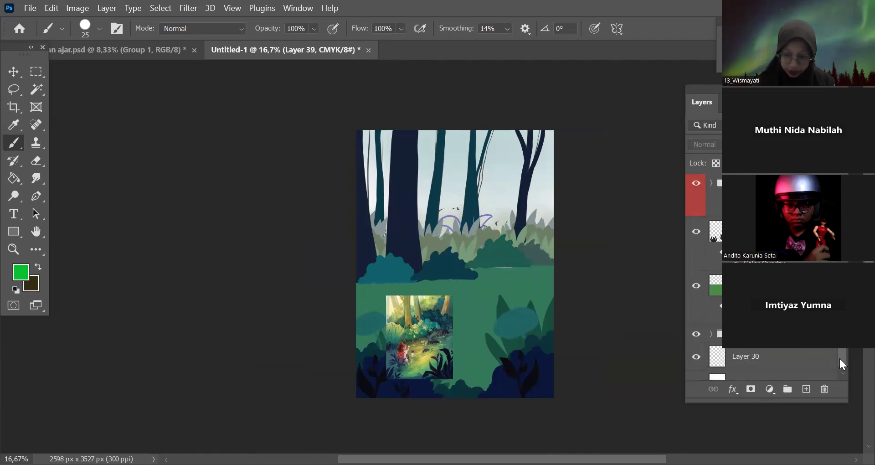
{"action": "scroll", "coordinate": [841, 360], "scroll_direction": "up", "scroll_amount": 3}
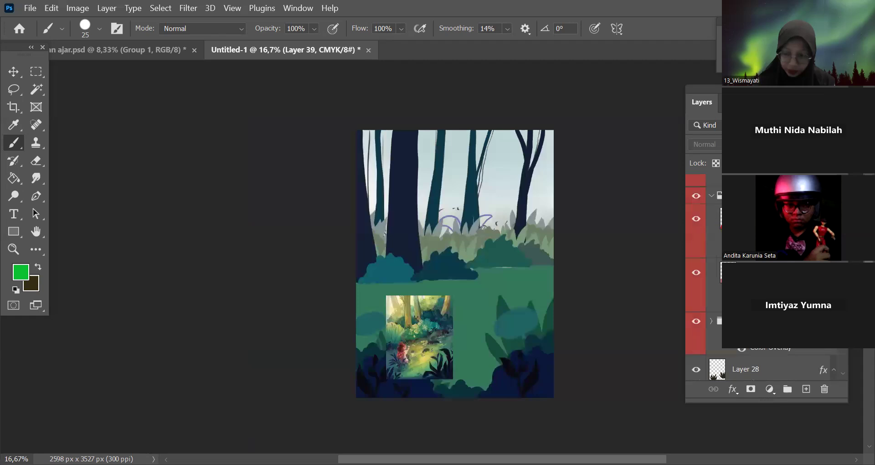
{"action": "scroll", "coordinate": [718, 192], "scroll_direction": "up", "scroll_amount": 2}
{"action": "left_click", "coordinate": [697, 211]}
{"action": "left_click", "coordinate": [697, 210]}
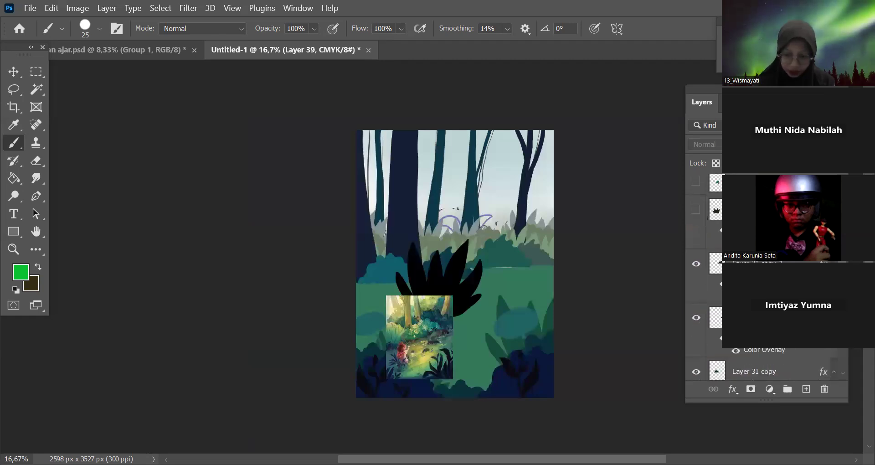
{"action": "scroll", "coordinate": [715, 273], "scroll_direction": "up", "scroll_amount": 3}
{"action": "scroll", "coordinate": [714, 255], "scroll_direction": "up", "scroll_amount": 3}
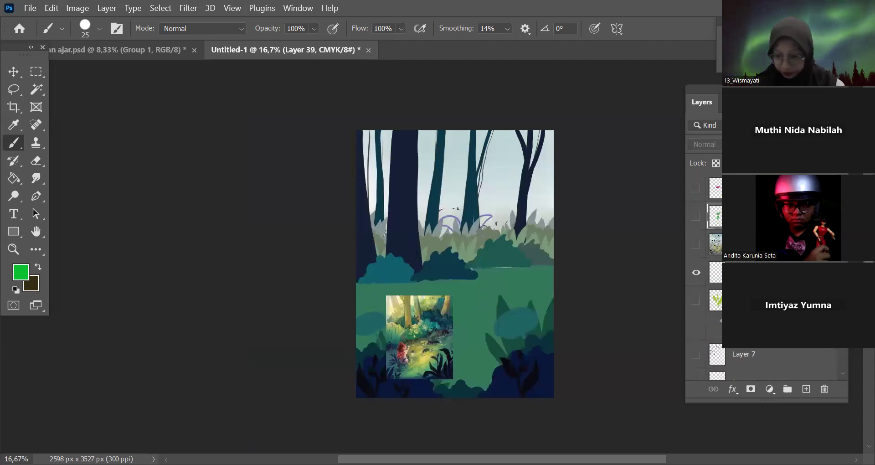
{"action": "left_click", "coordinate": [699, 189]}
{"action": "left_click", "coordinate": [699, 189]}
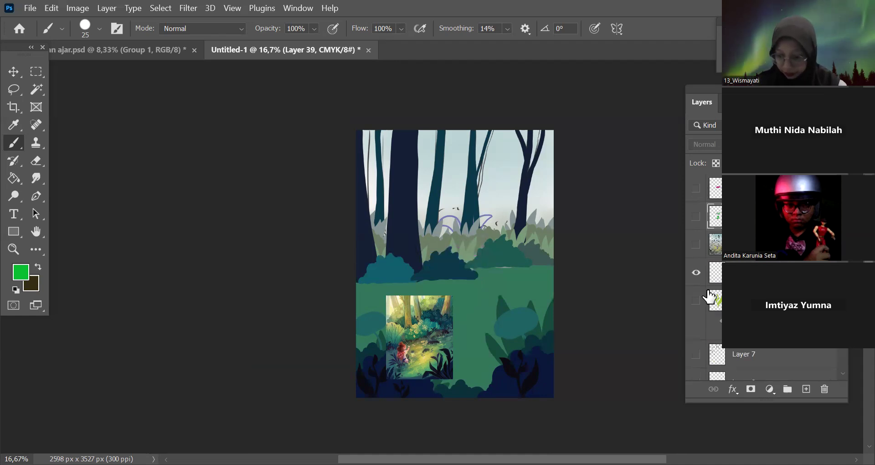
Step: Show the large leafy plant layer and move it to the top of the layer stack
{"action": "left_click", "coordinate": [696, 300]}
{"action": "left_click", "coordinate": [716, 301]}
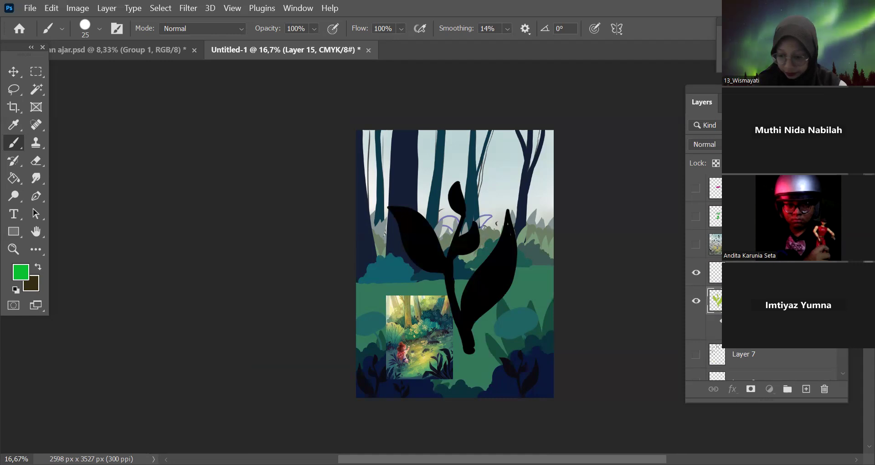
{"action": "left_click_drag", "start_coordinate": [747, 301], "coordinate": [748, 185]}
Step: Group all layers between the leafy plant layer and the Background layer
{"action": "left_click", "coordinate": [747, 243]}
{"action": "left_click_drag", "start_coordinate": [842, 214], "coordinate": [846, 367]}
{"action": "scroll", "coordinate": [849, 369], "scroll_direction": "down", "scroll_amount": 1}
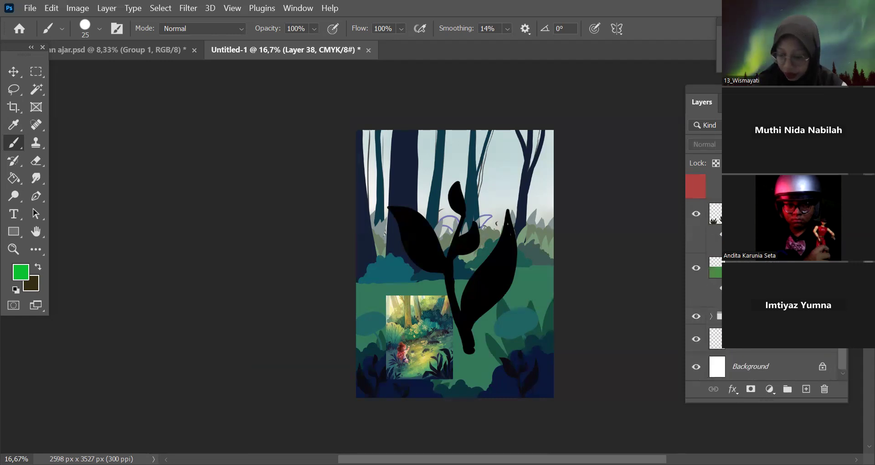
{"action": "key", "text": "shift"}
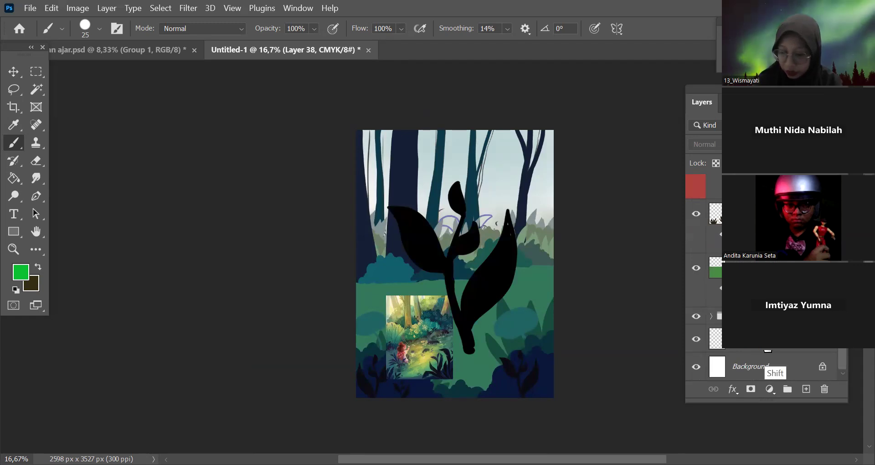
{"action": "left_click", "coordinate": [756, 338], "text": "shift"}
{"action": "key", "text": "ctrl+g"}
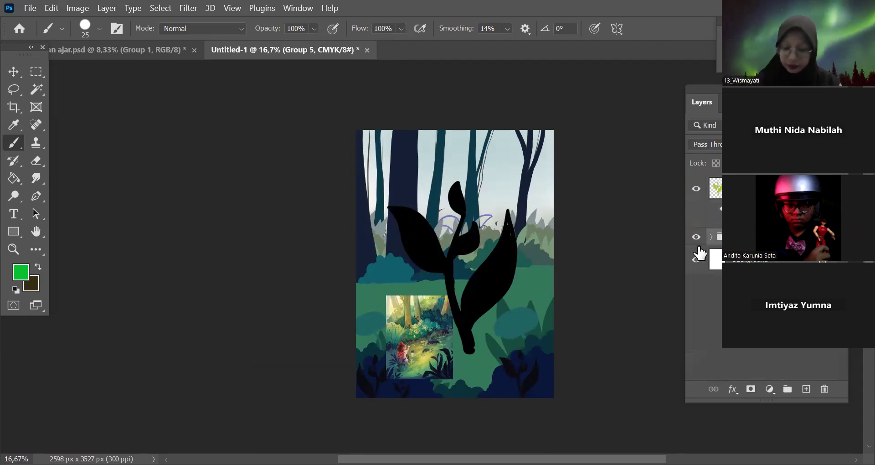
Step: Hide the new layer group and the Background, leaving only the leafy plant layer visible and selected
{"action": "left_click_drag", "start_coordinate": [696, 238], "coordinate": [696, 258]}
{"action": "left_click", "coordinate": [696, 261]}
{"action": "left_click", "coordinate": [714, 188]}
{"action": "left_click", "coordinate": [695, 191]}
{"action": "left_click", "coordinate": [694, 191]}
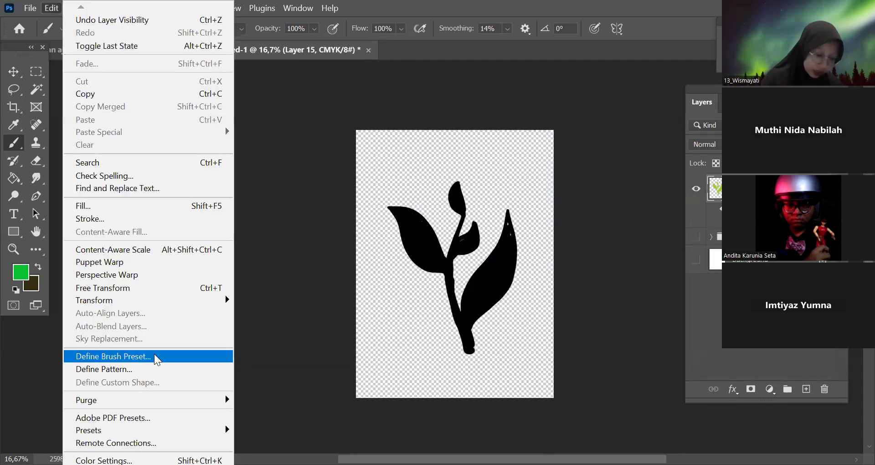
Step: Define the leafy plant as a brush preset named "rumput bergoya"
{"action": "left_click", "coordinate": [155, 357]}
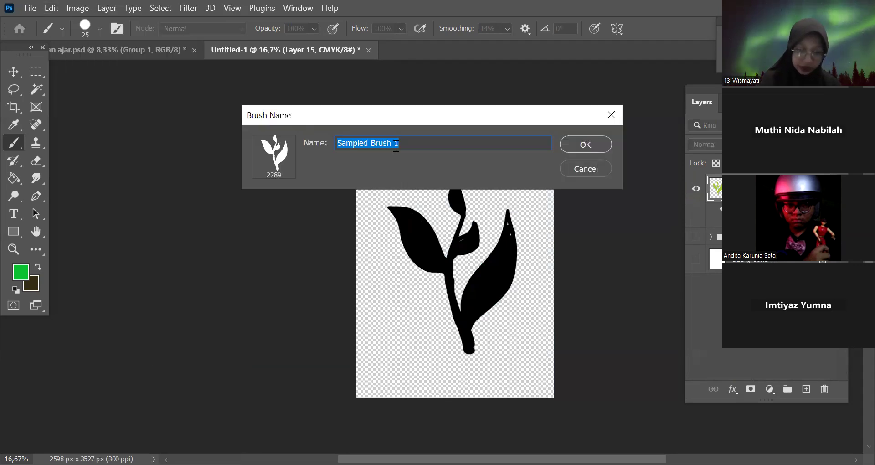
{"action": "type", "text": "rumput bergoya"}
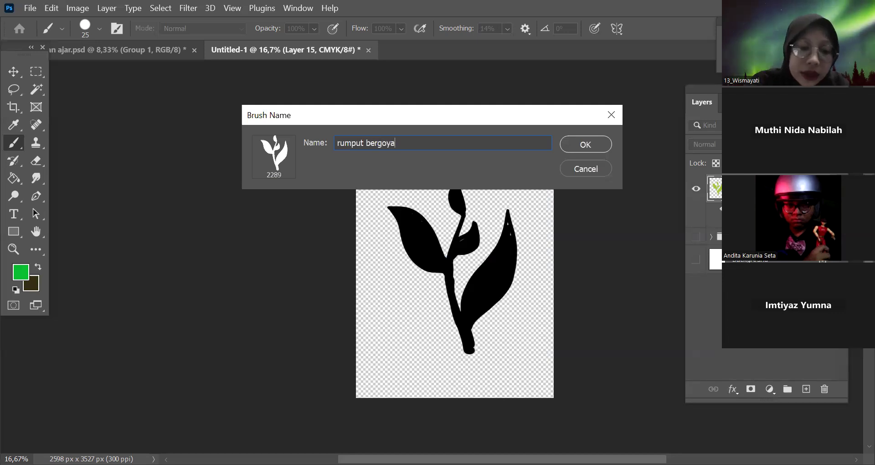
{"action": "left_click", "coordinate": [595, 147]}
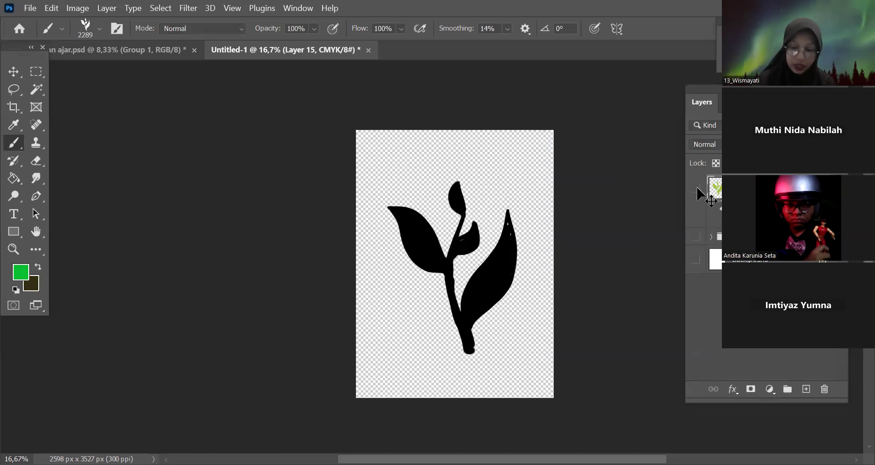
Step: Hide the leafy plant layer and add a new empty layer above it
{"action": "left_click", "coordinate": [697, 189]}
{"action": "left_click", "coordinate": [806, 389]}
Step: Test the plant brush with strokes on the empty layer and undo them
{"action": "left_click", "coordinate": [443, 231]}
{"action": "mouse_move", "coordinate": [471, 232]}
{"action": "left_mouse_down"}
{"action": "mouse_move", "coordinate": [504, 264]}
{"action": "mouse_move", "coordinate": [475, 294]}
{"action": "mouse_move", "coordinate": [400, 304]}
{"action": "mouse_move", "coordinate": [492, 274]}
{"action": "mouse_move", "coordinate": [497, 300]}
{"action": "mouse_move", "coordinate": [495, 209]}
{"action": "mouse_move", "coordinate": [534, 233]}
{"action": "mouse_move", "coordinate": [595, 344]}
{"action": "left_mouse_up"}
{"action": "key", "text": "ctrl+z"}
{"action": "key", "text": "ctrl+z"}
{"action": "key", "text": "ctrl+z"}
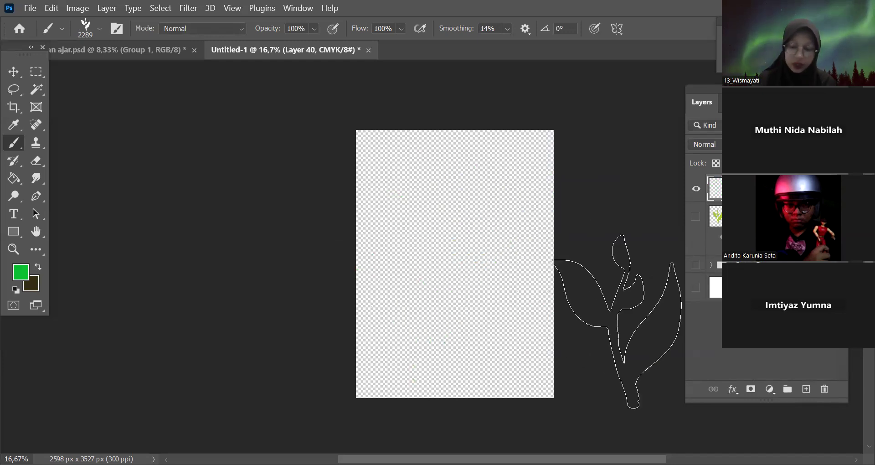
Step: Show the layer group with the forest scene and the white Background layer again
{"action": "left_click", "coordinate": [702, 220]}
{"action": "left_click", "coordinate": [703, 221]}
{"action": "left_click", "coordinate": [703, 265]}
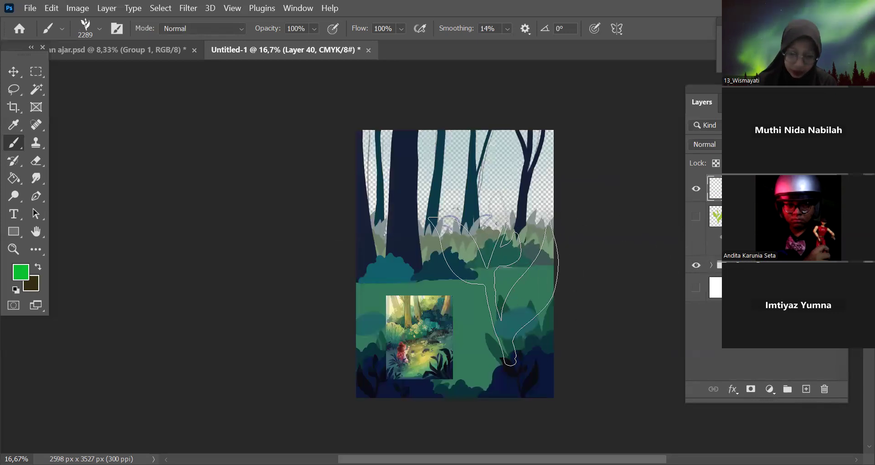
{"action": "key", "text": "ctrl+plus"}
{"action": "key", "text": "ctrl+minus"}
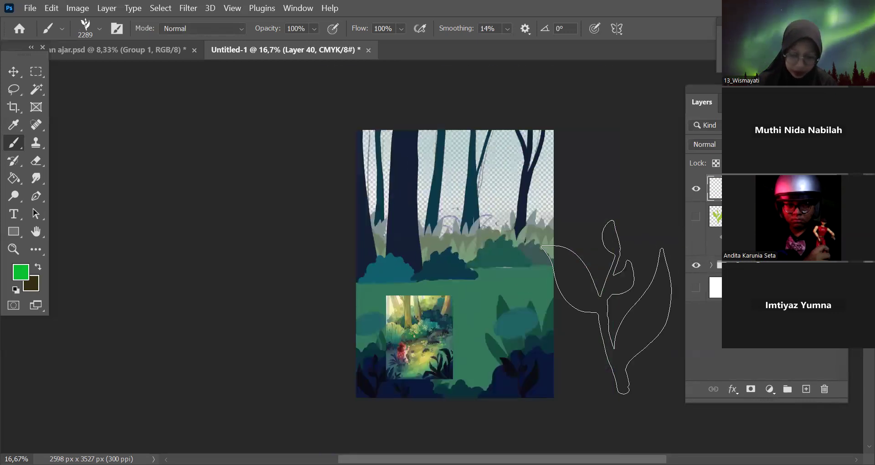
{"action": "key", "text": "ctrl+plus"}
{"action": "left_click_drag", "start_coordinate": [621, 304], "coordinate": [569, 382]}
{"action": "key", "text": "ctrl+minus"}
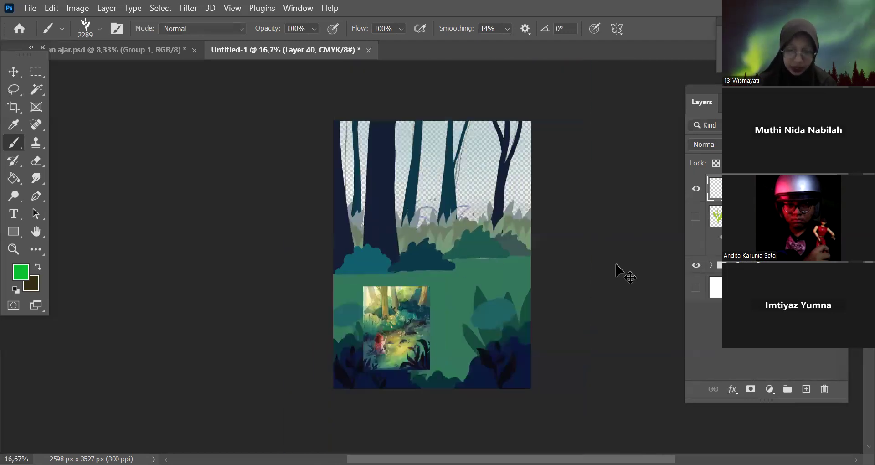
{"action": "left_click", "coordinate": [698, 288]}
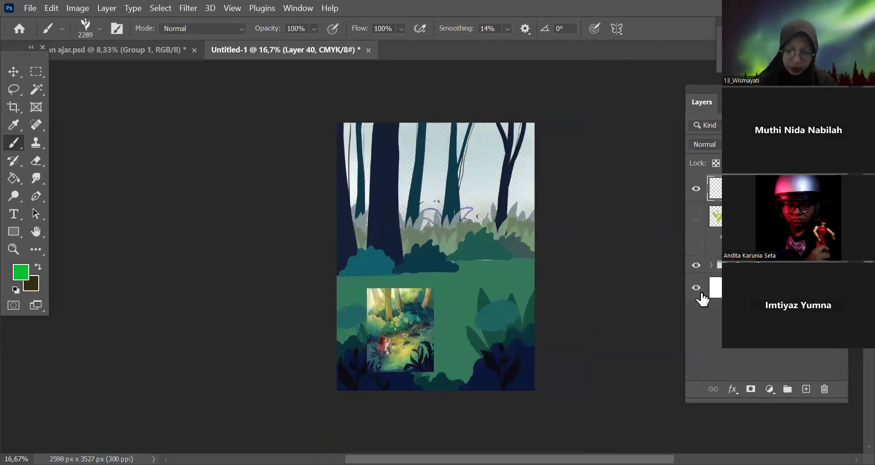
Step: Select the forest scene's layer group with the Move tool and expand it to list its layers
{"action": "key", "text": "ctrl+plus"}
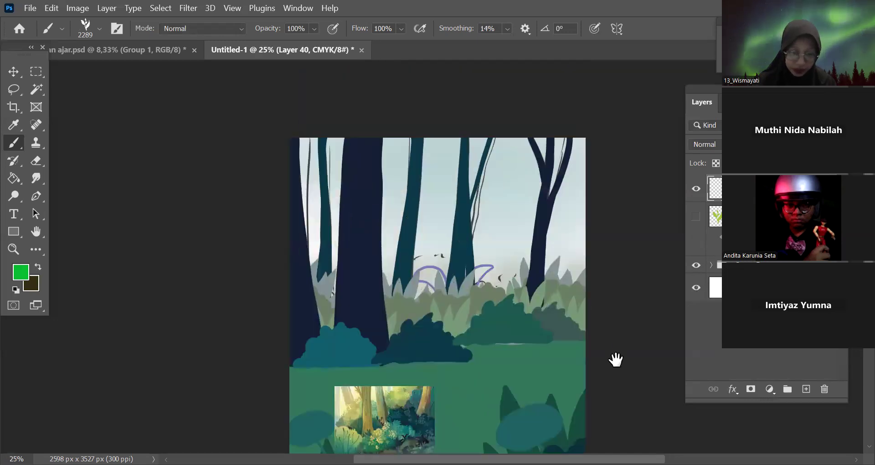
{"action": "left_click_drag", "start_coordinate": [611, 364], "coordinate": [620, 351]}
{"action": "key", "text": "v"}
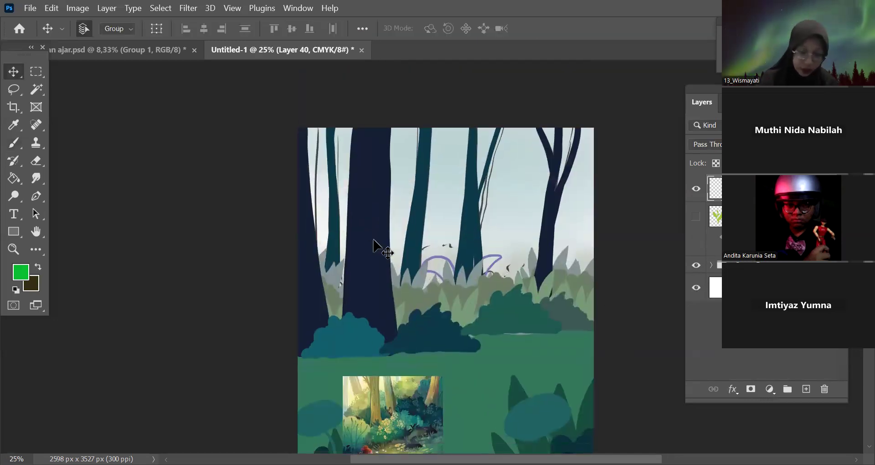
{"action": "left_click", "coordinate": [381, 245]}
{"action": "left_click", "coordinate": [696, 266]}
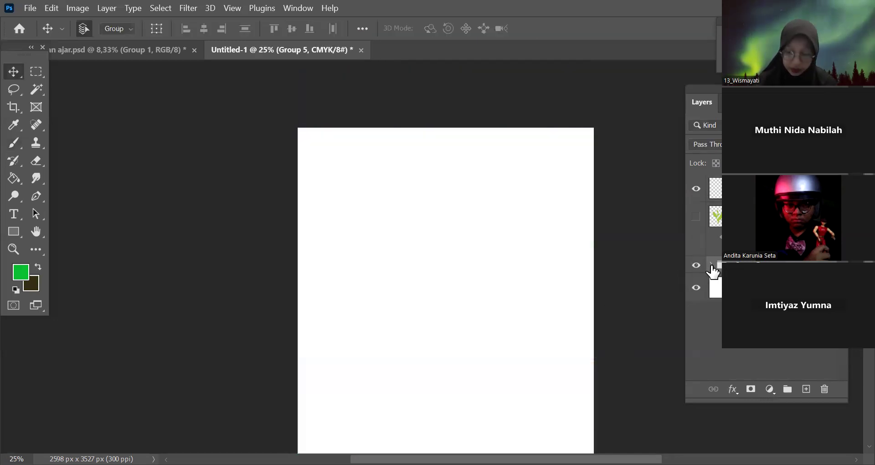
{"action": "left_click", "coordinate": [696, 266]}
{"action": "left_click", "coordinate": [711, 265]}
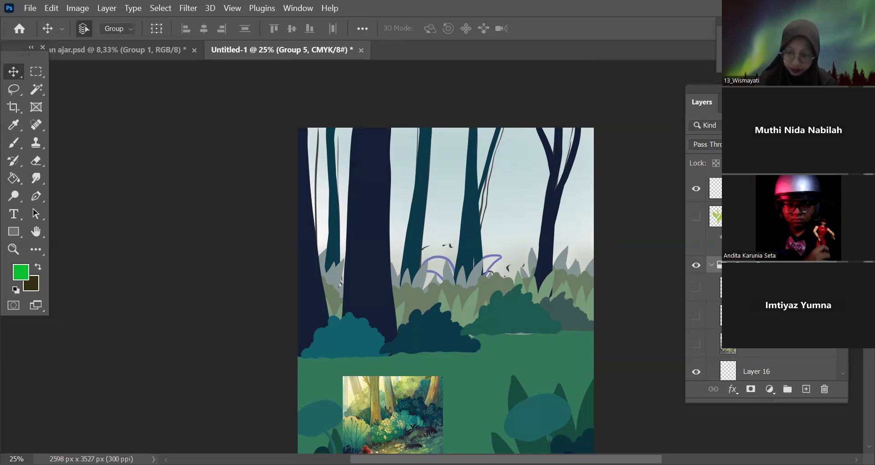
Step: Find the layer holding the large foreground tree trunks inside the group and select it
{"action": "scroll", "coordinate": [761, 278], "scroll_direction": "down", "scroll_amount": 8}
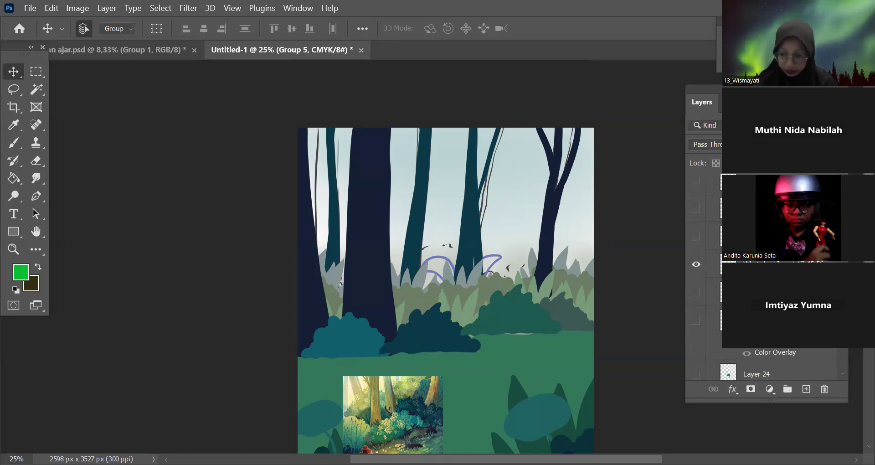
{"action": "scroll", "coordinate": [766, 274], "scroll_direction": "up", "scroll_amount": 5}
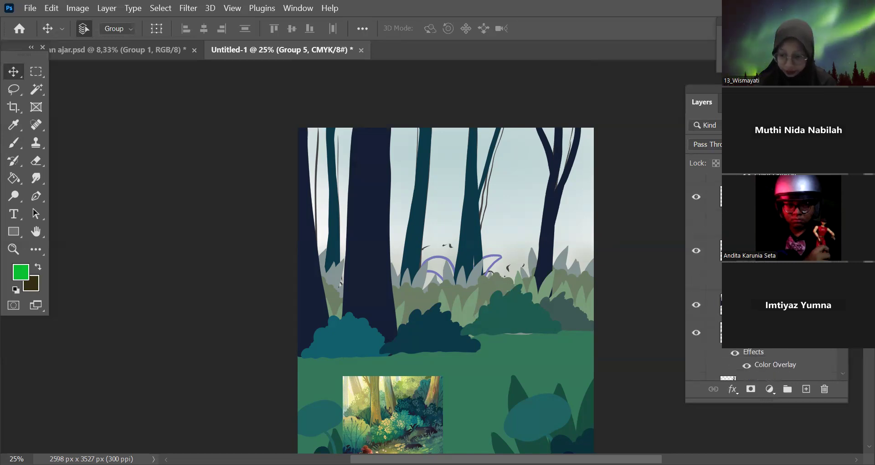
{"action": "left_click", "coordinate": [696, 197]}
{"action": "left_click", "coordinate": [697, 198]}
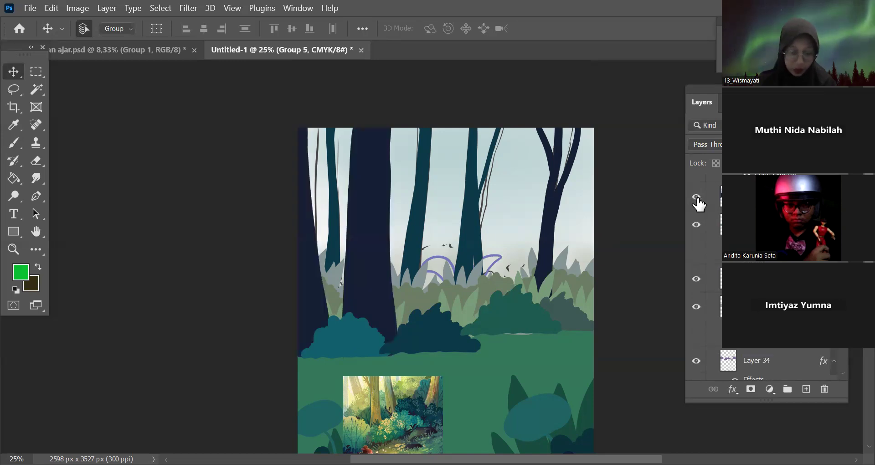
{"action": "key", "text": "ctrl+minus"}
{"action": "left_click", "coordinate": [696, 198]}
{"action": "left_click", "coordinate": [696, 197]}
{"action": "left_click", "coordinate": [729, 196]}
Step: Open a Color Overlay layer style for the foreground trunk layer, keeping the artwork in view beside the dialog
{"action": "left_click", "coordinate": [735, 388]}
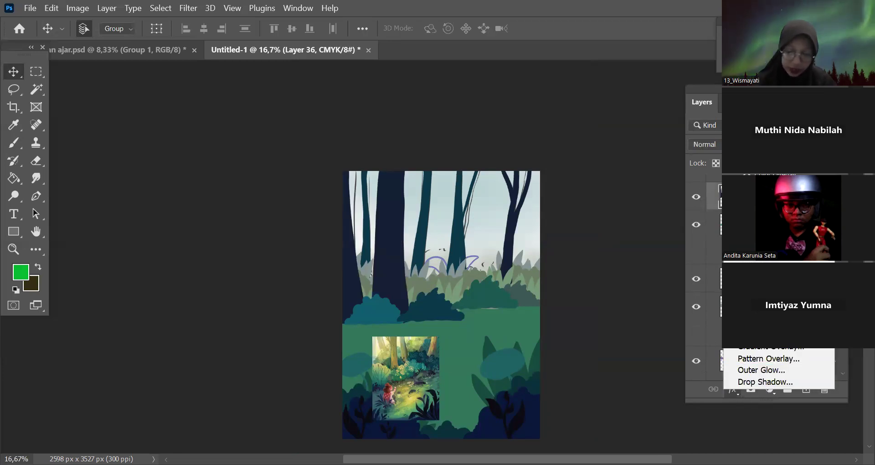
{"action": "key", "text": "Escape"}
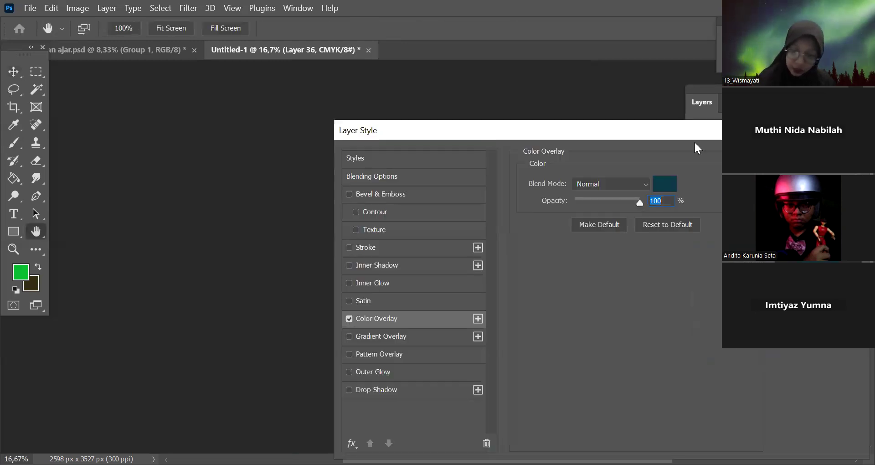
{"action": "left_click_drag", "start_coordinate": [694, 141], "coordinate": [874, 155]}
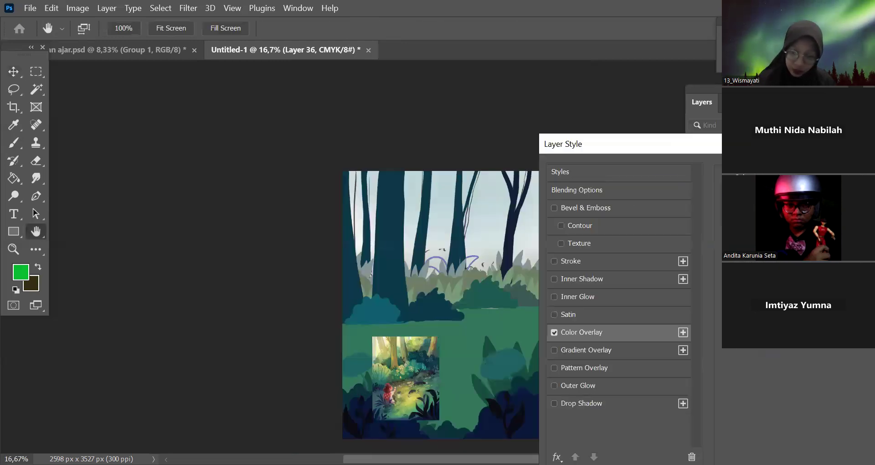
Step: Set the foreground trunks' Color Overlay to a dark olive brown, 73662c, based on a color sampled from the reference picture's tree
{"action": "left_click", "coordinate": [404, 354]}
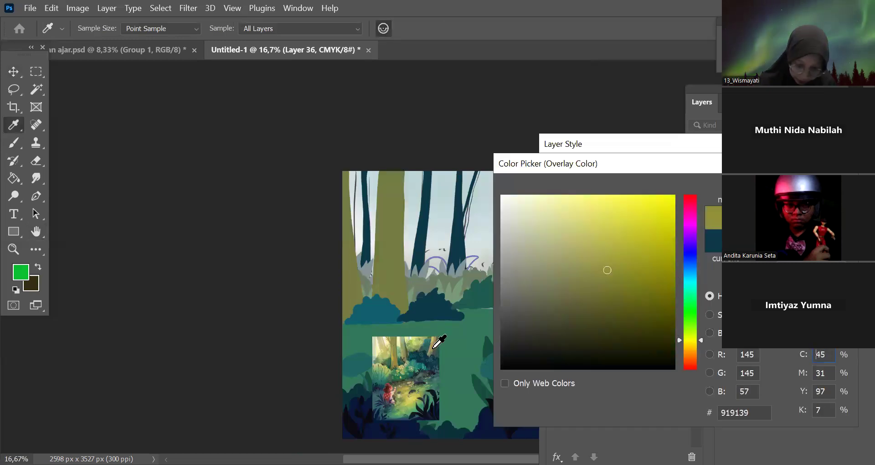
{"action": "left_click", "coordinate": [410, 352]}
{"action": "left_click", "coordinate": [402, 360]}
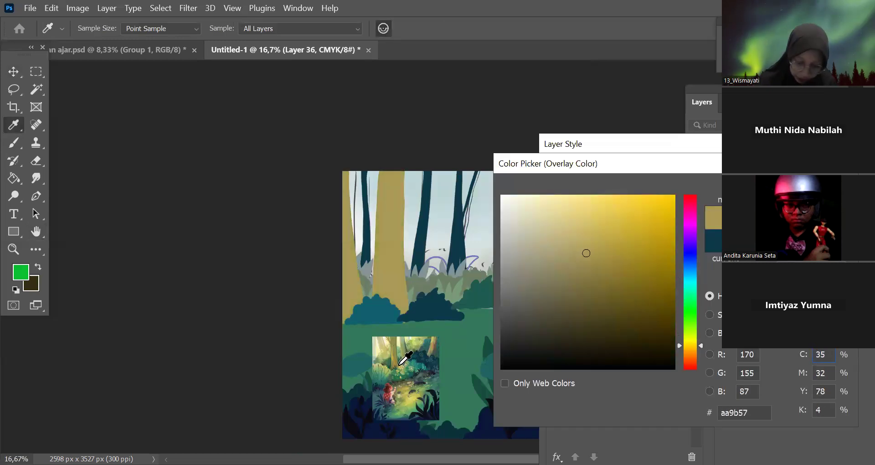
{"action": "left_click", "coordinate": [402, 359]}
{"action": "left_click_drag", "start_coordinate": [599, 265], "coordinate": [608, 289]}
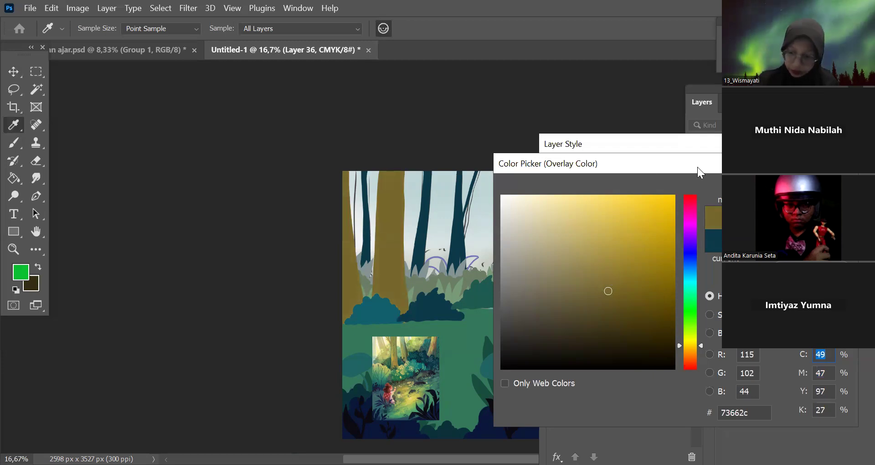
{"action": "key", "text": "Return"}
{"action": "key", "text": "Return"}
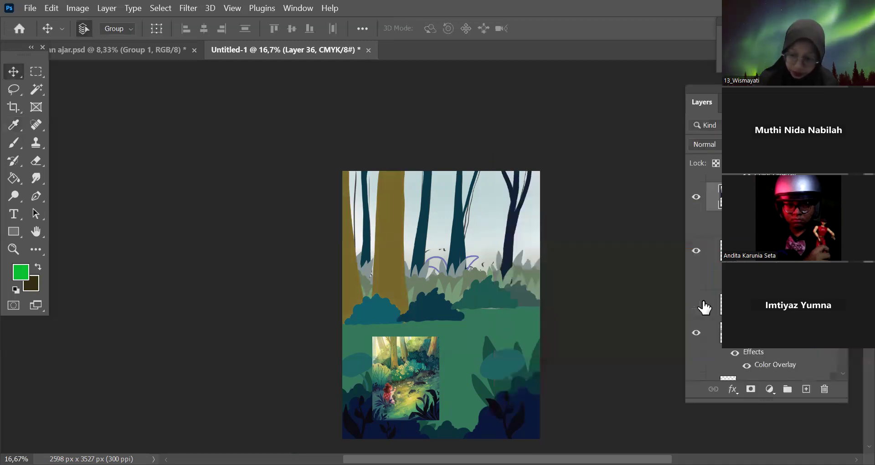
Step: Give the dark forked tree's layer a Color Overlay in muted brown, 837657
{"action": "left_click", "coordinate": [766, 305]}
{"action": "left_click", "coordinate": [732, 390]}
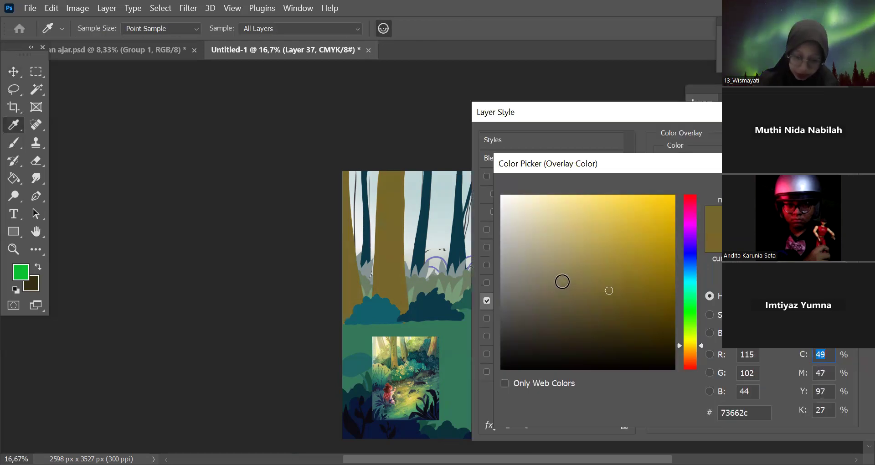
{"action": "left_click", "coordinate": [562, 282]}
{"action": "left_click", "coordinate": [588, 273]}
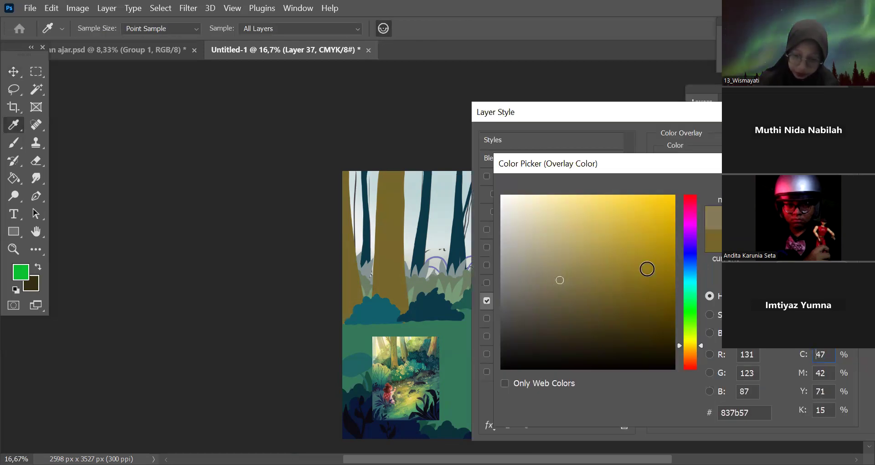
{"action": "left_click", "coordinate": [691, 348]}
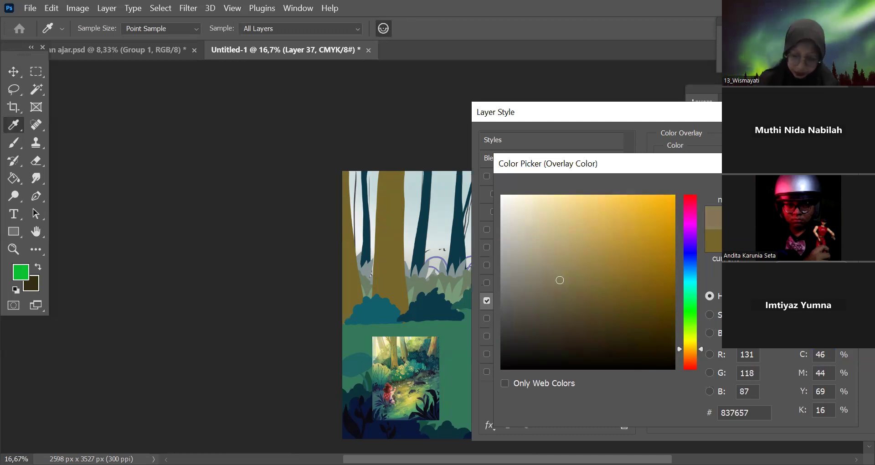
{"action": "key", "text": "Return"}
{"action": "key", "text": "Return"}
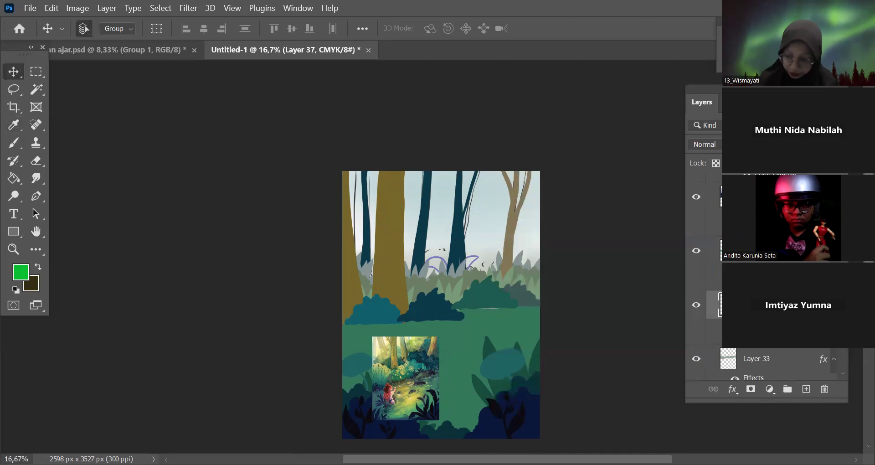
Step: Recolor the background trunks' Color Overlay to pale beige, a7a080, starting from a light color sampled from the reference picture
{"action": "scroll", "coordinate": [767, 277], "scroll_direction": "down", "scroll_amount": 2}
{"action": "scroll", "coordinate": [790, 342], "scroll_direction": "down", "scroll_amount": 1}
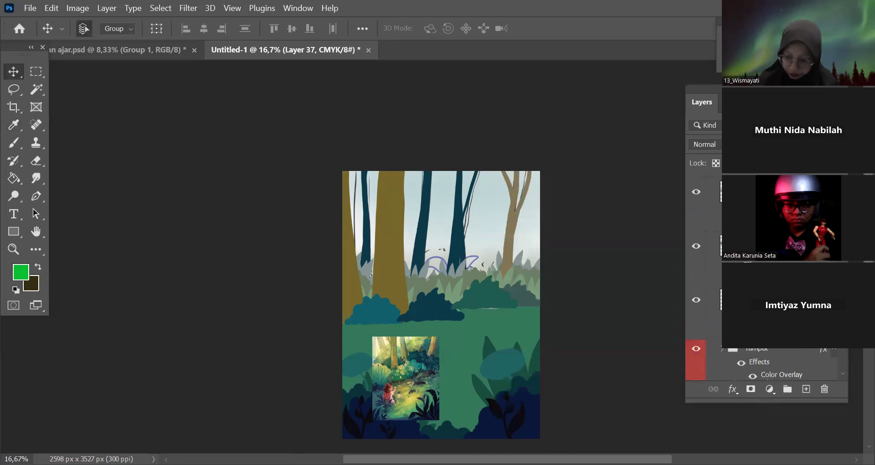
{"action": "left_click", "coordinate": [790, 340]}
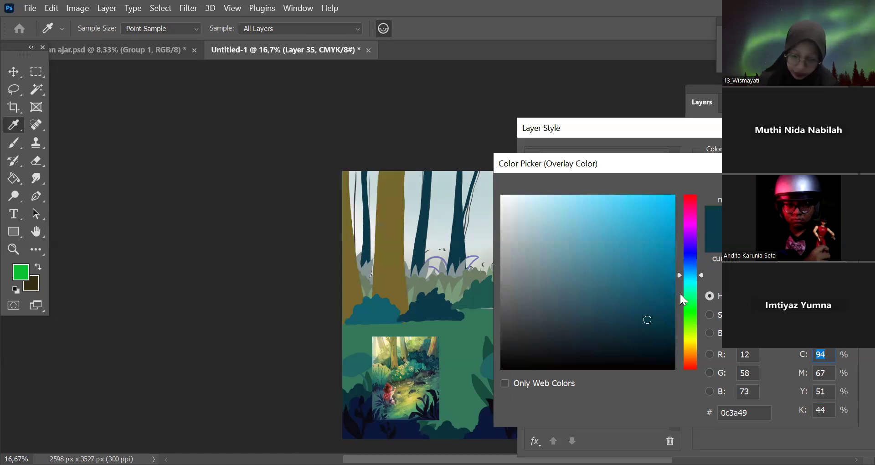
{"action": "left_click", "coordinate": [382, 341]}
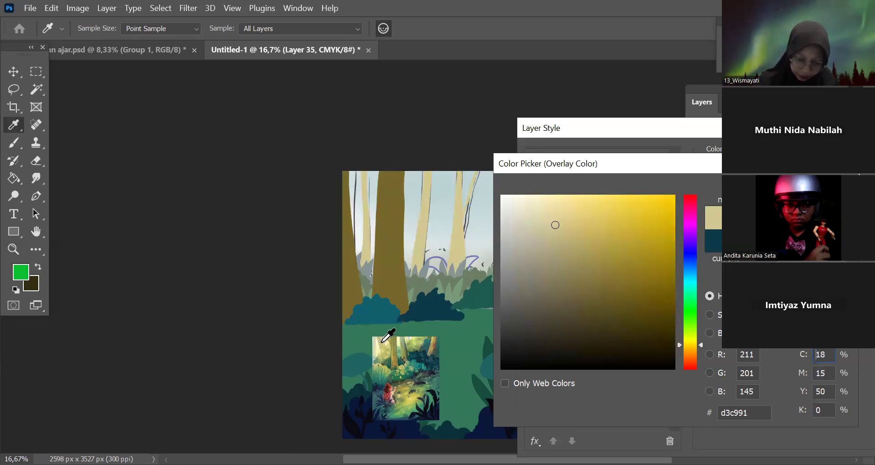
{"action": "left_click", "coordinate": [382, 344]}
{"action": "left_click", "coordinate": [382, 346]}
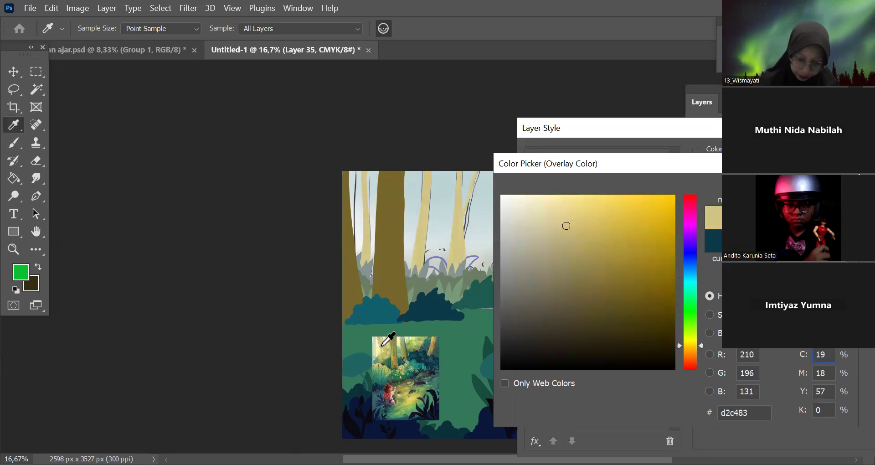
{"action": "left_click_drag", "start_coordinate": [549, 247], "coordinate": [543, 253]}
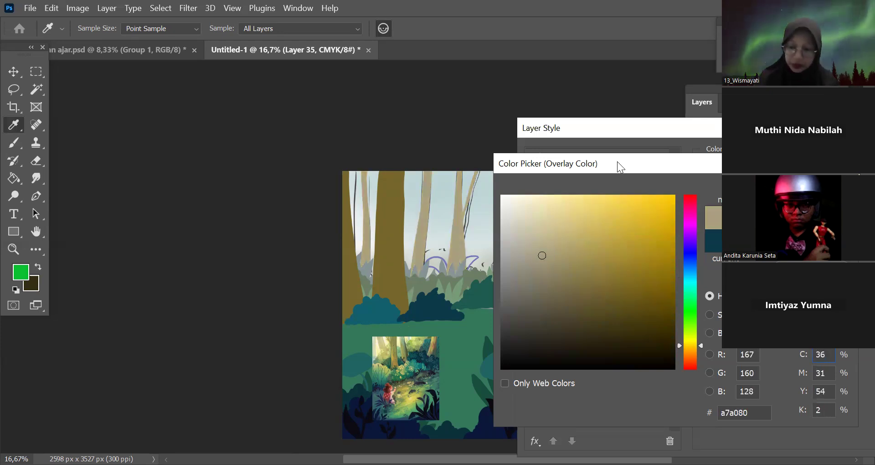
{"action": "key", "text": "Return"}
{"action": "key", "text": "Return"}
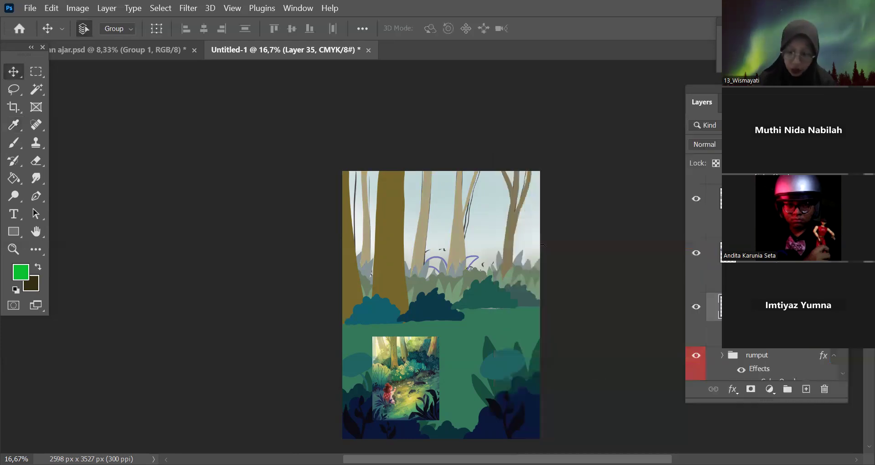
Step: Add a new layer directly above the white Background layer
{"action": "scroll", "coordinate": [840, 358], "scroll_direction": "down", "scroll_amount": 4}
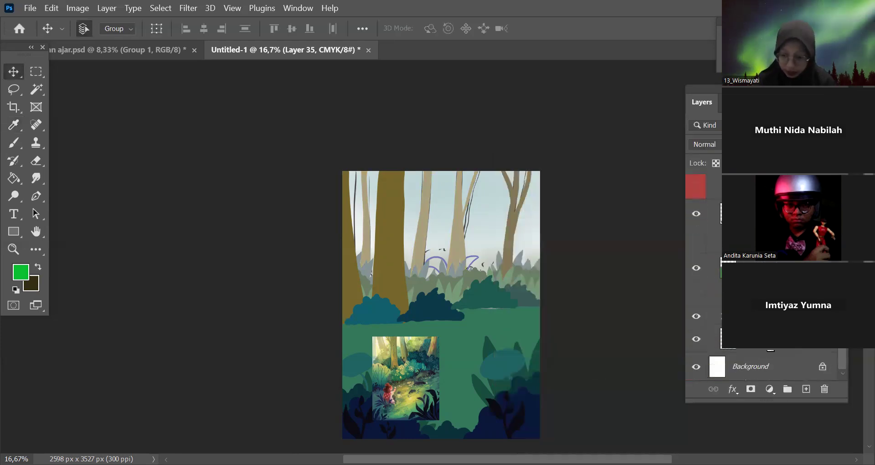
{"action": "left_click", "coordinate": [771, 363]}
{"action": "left_click", "coordinate": [807, 389]}
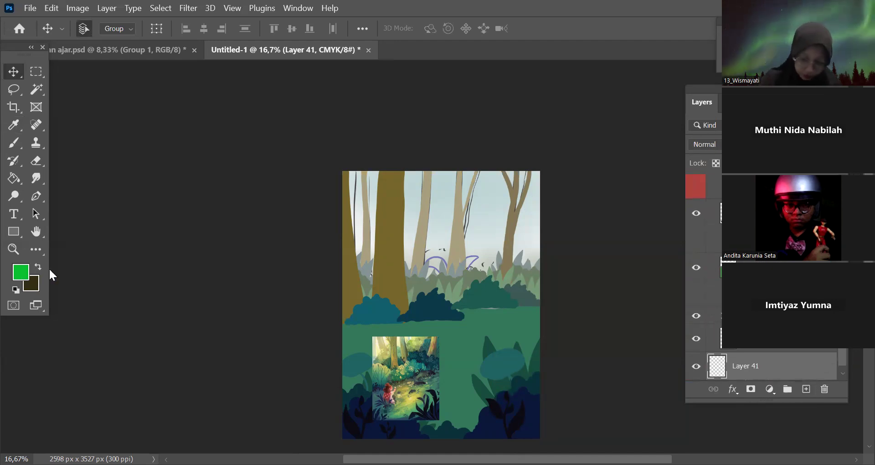
Step: Set the foreground color to a pale teal by sampling the reference picture's light background and shifting its hue and shade
{"action": "left_click", "coordinate": [21, 272]}
{"action": "left_click", "coordinate": [386, 338]}
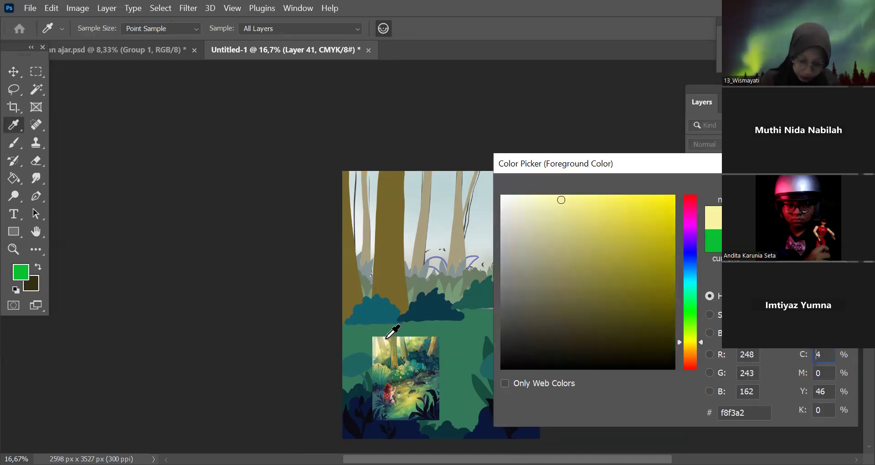
{"action": "left_click", "coordinate": [378, 345]}
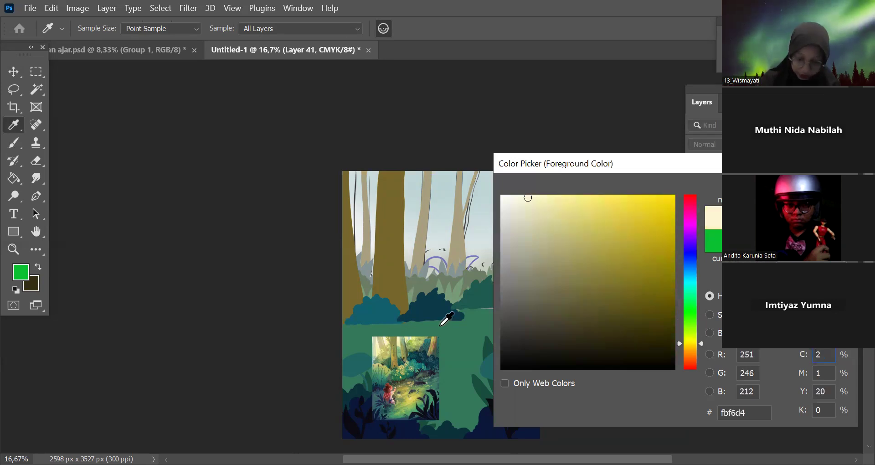
{"action": "left_click_drag", "start_coordinate": [693, 286], "coordinate": [693, 277]}
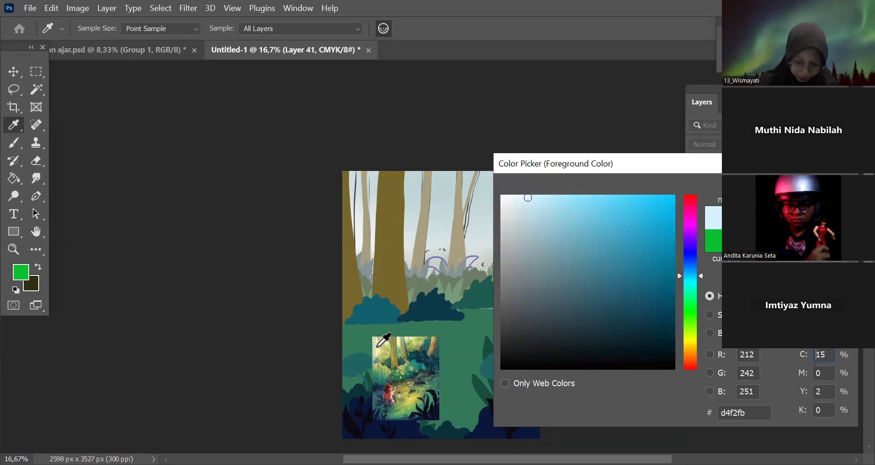
{"action": "left_click", "coordinate": [377, 343]}
{"action": "left_click", "coordinate": [375, 343]}
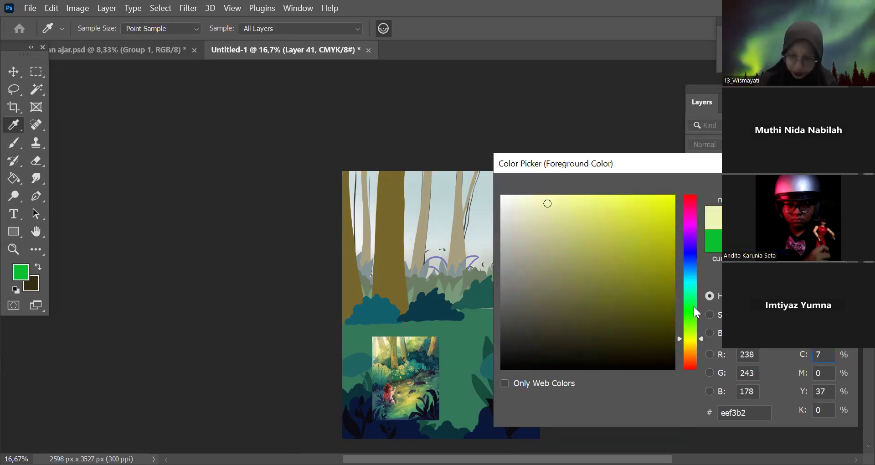
{"action": "left_click_drag", "start_coordinate": [693, 302], "coordinate": [690, 286]}
{"action": "left_click_drag", "start_coordinate": [554, 205], "coordinate": [545, 221]}
{"action": "key", "text": "Return"}
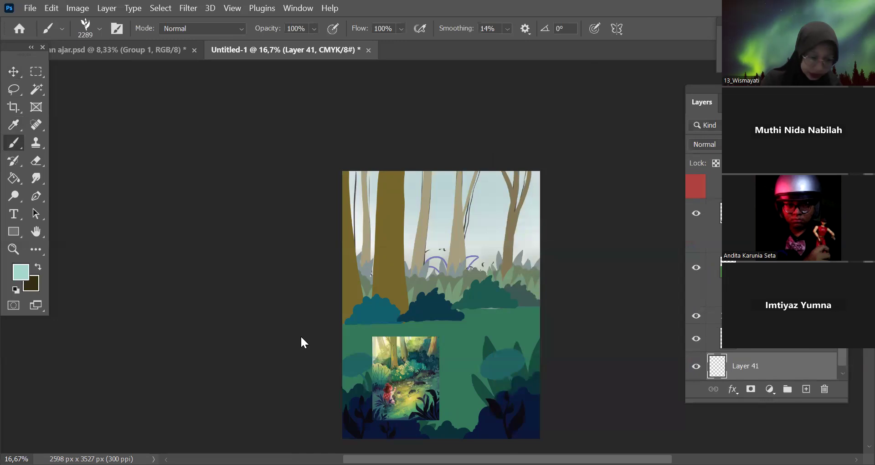
Step: Choose a soft brush with 0% hardness from the General Brushes and enlarge it to 1200 px
{"action": "left_click", "coordinate": [99, 29]}
{"action": "left_click", "coordinate": [26, 183]}
{"action": "left_click", "coordinate": [86, 295]}
{"action": "left_click", "coordinate": [208, 295]}
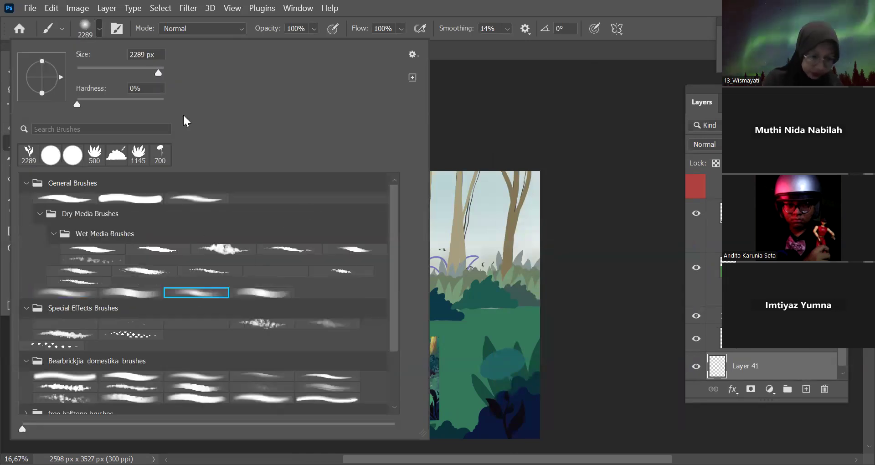
{"action": "mouse_move", "coordinate": [158, 72]}
{"action": "left_mouse_down"}
{"action": "mouse_move", "coordinate": [92, 72]}
{"action": "mouse_move", "coordinate": [115, 72]}
{"action": "left_mouse_up"}
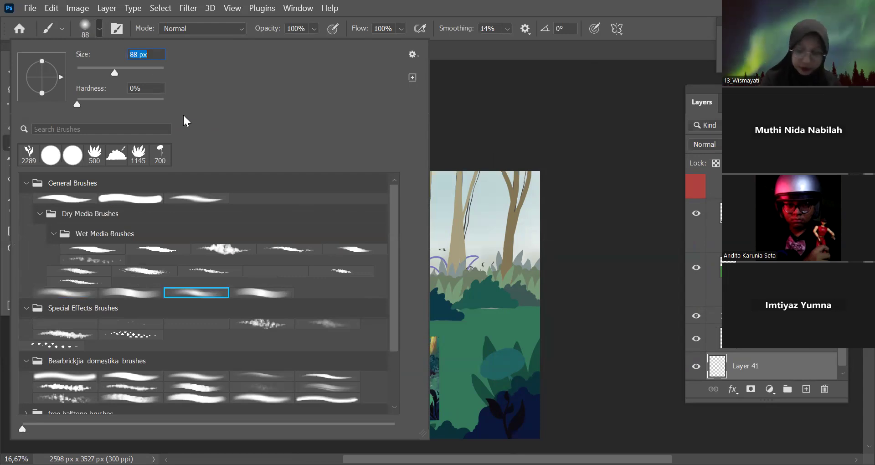
{"action": "left_click", "coordinate": [462, 219]}
{"action": "key", "text": "bracketright"}
{"action": "key", "text": "bracketright"}
{"action": "key", "text": "bracketright"}
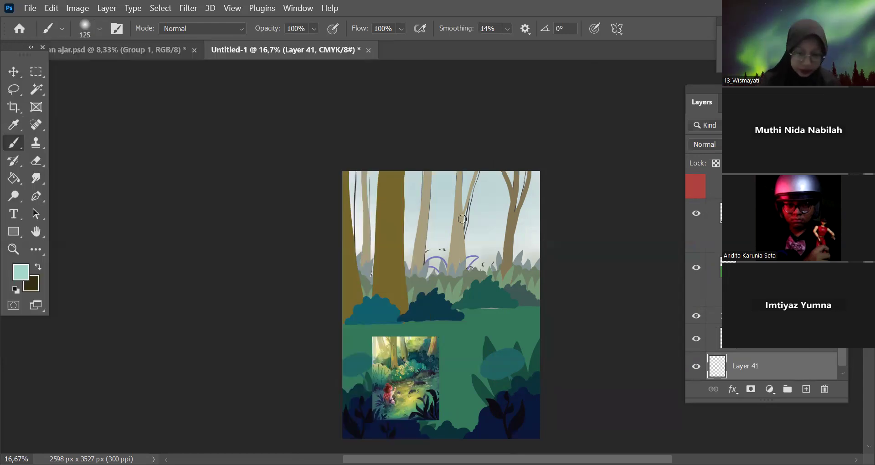
{"action": "key", "text": "bracketright"}
{"action": "key", "text": "bracketright"}
{"action": "key", "text": "bracketright"}
{"action": "key", "text": "bracketright"}
{"action": "key", "text": "bracketright"}
{"action": "key", "text": "bracketright"}
{"action": "key", "text": "bracketright"}
{"action": "key", "text": "bracketright"}
{"action": "key", "text": "bracketright"}
{"action": "key", "text": "bracketright"}
{"action": "key", "text": "bracketright"}
{"action": "key", "text": "bracketright"}
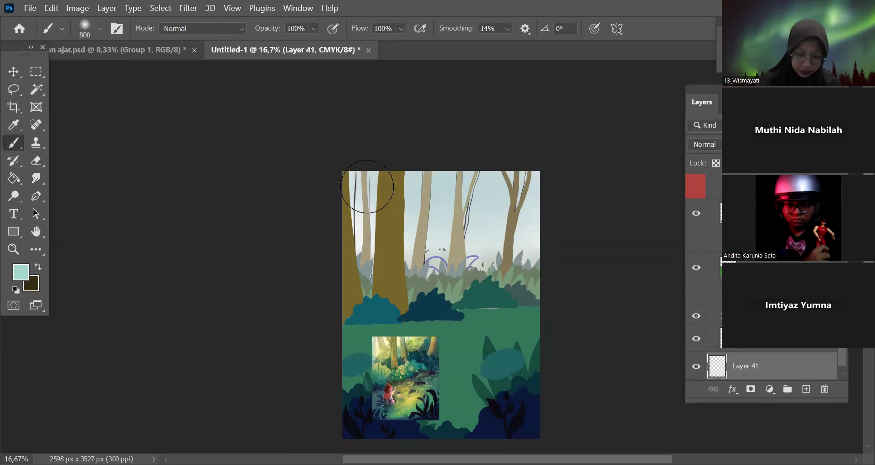
{"action": "key", "text": "bracketright"}
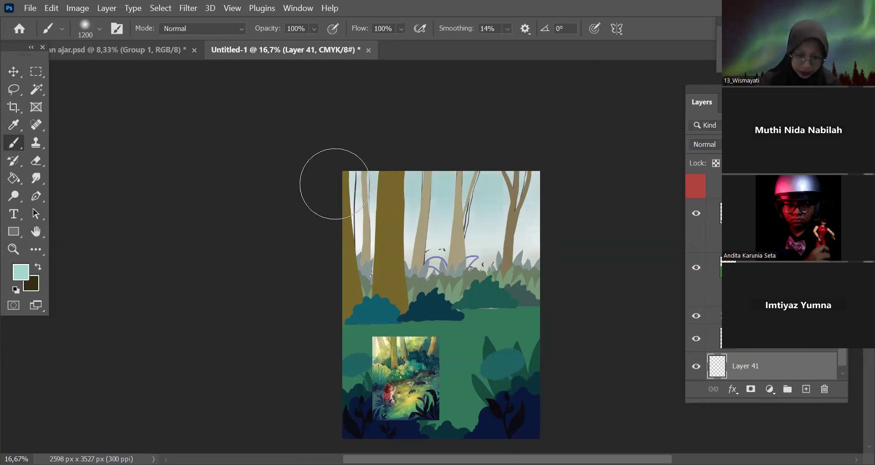
Step: Paint pale teal over the sky behind the trees, lowering the brush opacity to 70% while filling it in
{"action": "left_click", "coordinate": [502, 188]}
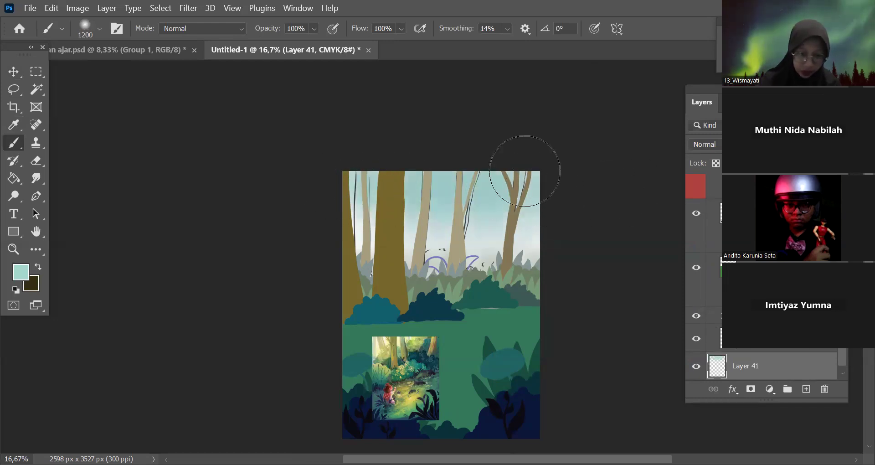
{"action": "mouse_move", "coordinate": [315, 29]}
{"action": "left_mouse_down"}
{"action": "mouse_move", "coordinate": [323, 44]}
{"action": "mouse_move", "coordinate": [289, 45]}
{"action": "mouse_move", "coordinate": [340, 45]}
{"action": "mouse_move", "coordinate": [283, 44]}
{"action": "mouse_move", "coordinate": [307, 44]}
{"action": "left_mouse_up"}
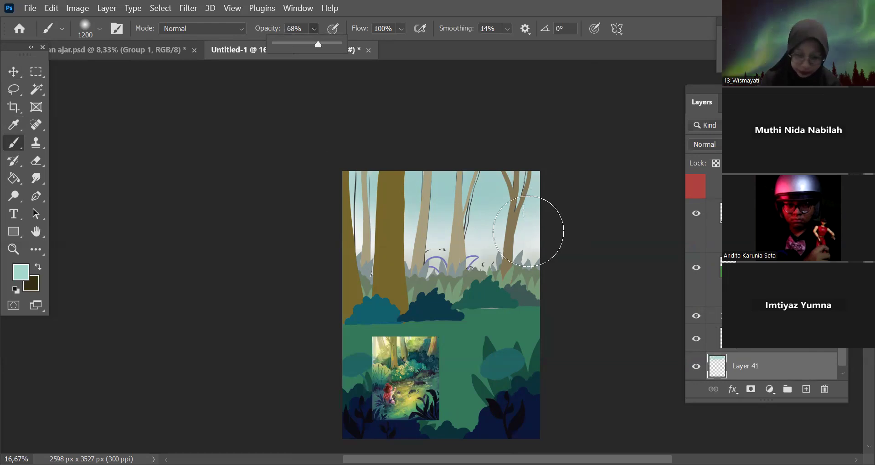
{"action": "key", "text": "7"}
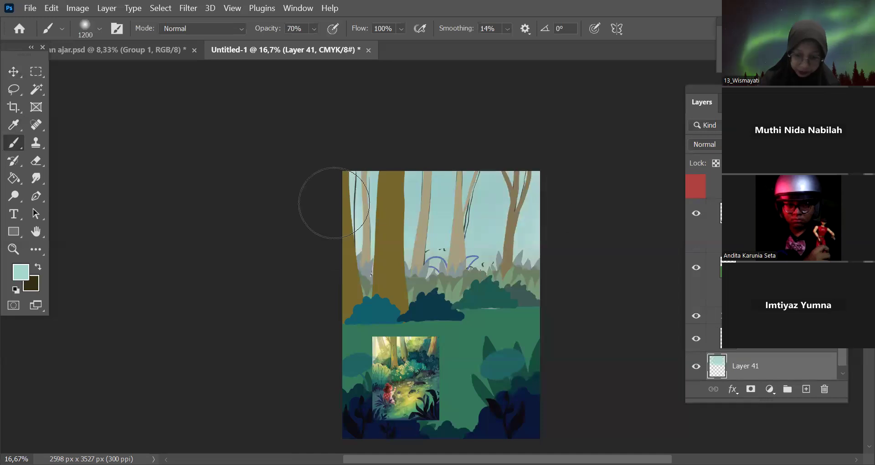
Step: Add another new layer and paint the upper sky on it with a soft brush in light blue, 71c7d9
{"action": "left_click", "coordinate": [806, 389]}
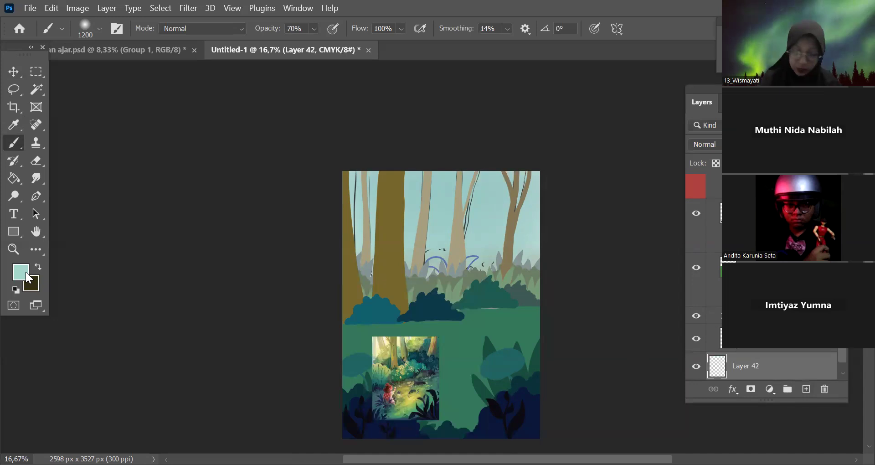
{"action": "left_click", "coordinate": [569, 215]}
{"action": "left_click", "coordinate": [584, 221]}
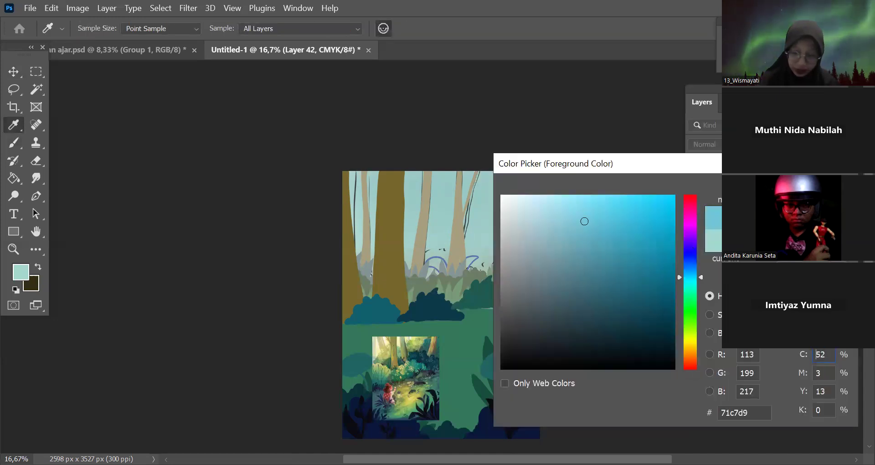
{"action": "key", "text": "Return"}
{"action": "key", "text": "b"}
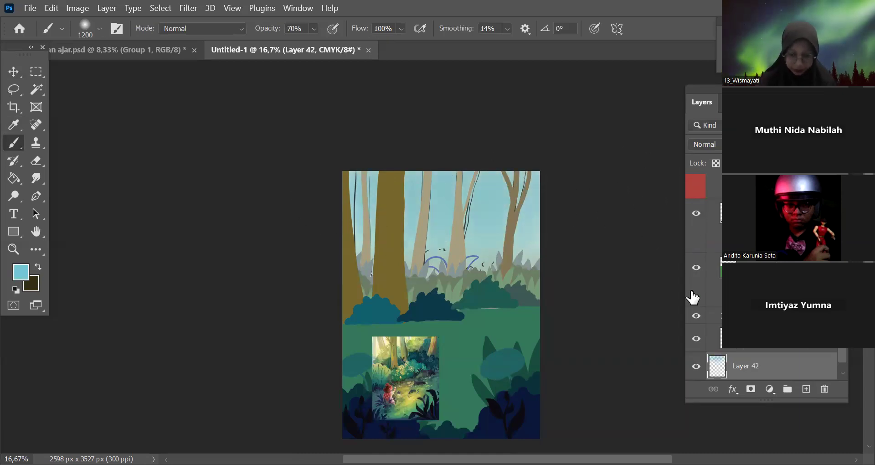
{"action": "key", "text": "ctrl+minus"}
{"action": "key", "text": "ctrl+plus"}
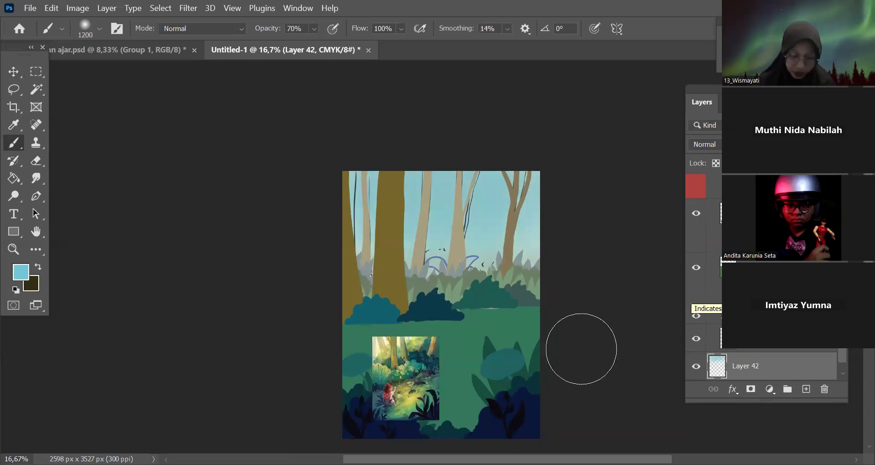
Step: Examine the reference picture's colors and lighting up close
{"action": "scroll", "coordinate": [588, 293], "scroll_direction": "down", "scroll_amount": 3}
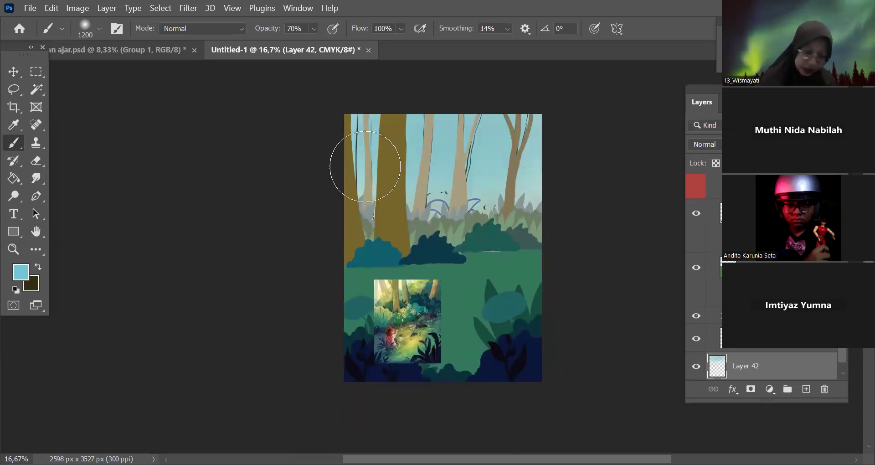
{"action": "key", "text": "ctrl+plus"}
{"action": "key", "text": "ctrl+plus"}
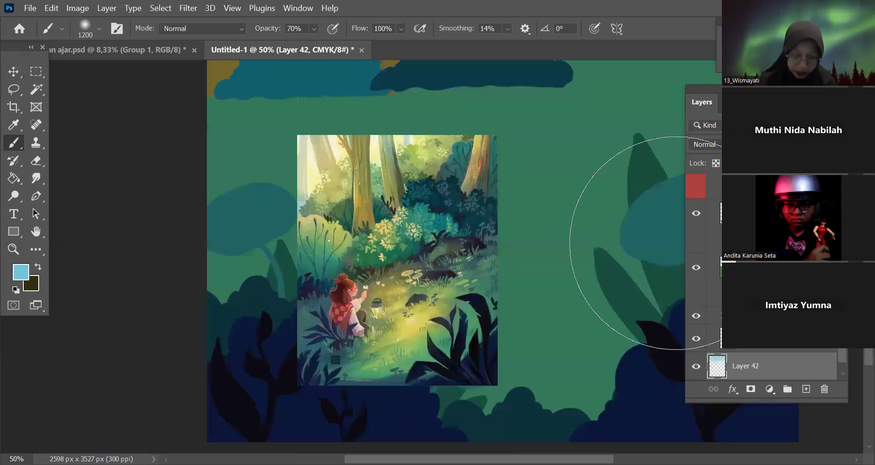
Step: Set the Move tool's auto-select to target individual layers
{"action": "key", "text": "ctrl+plus"}
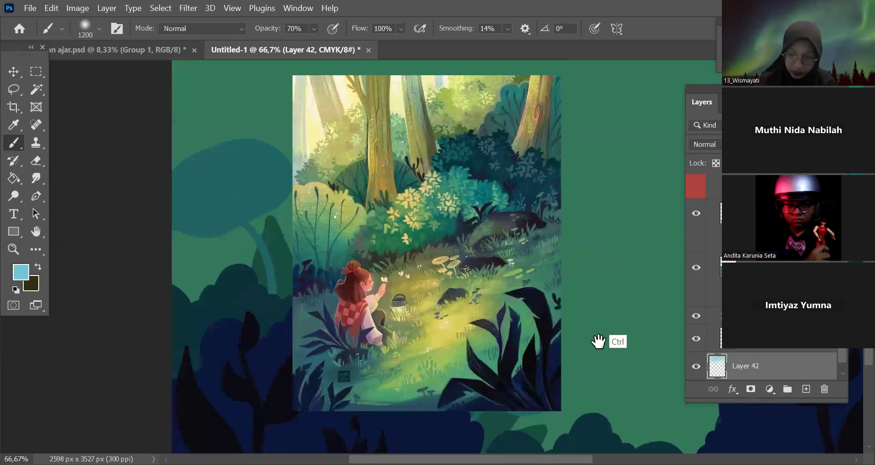
{"action": "key", "text": "ctrl+plus"}
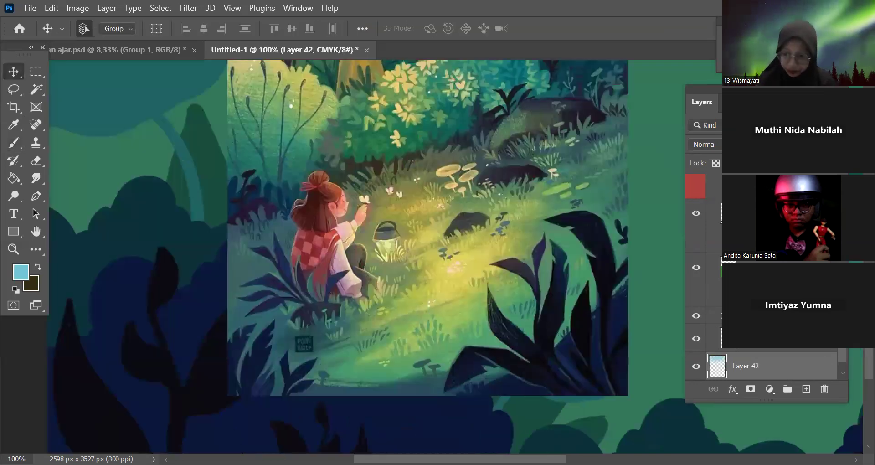
{"action": "key", "text": "ctrl+z"}
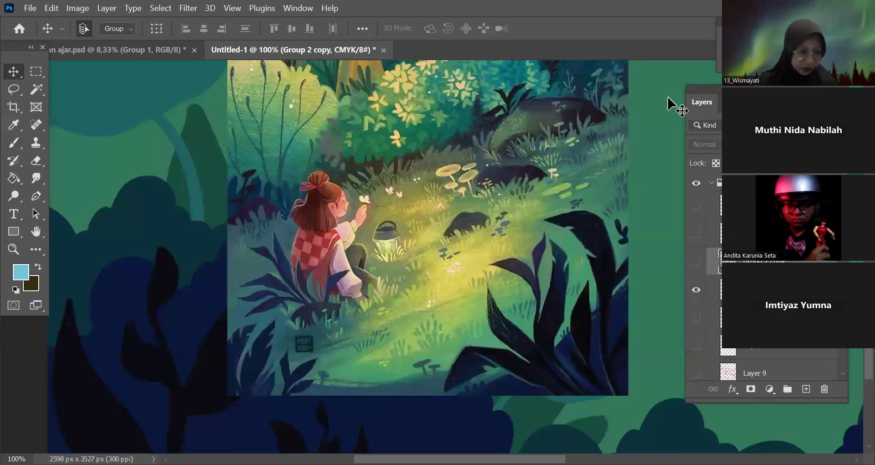
{"action": "left_click", "coordinate": [123, 28]}
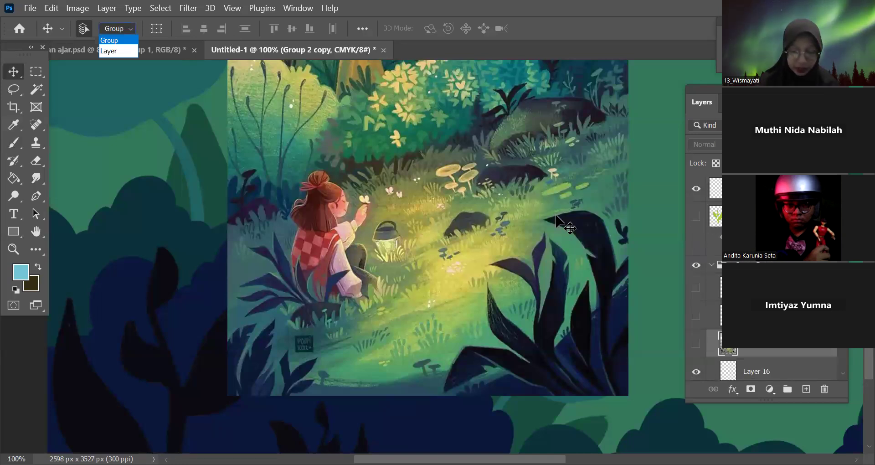
{"action": "key", "text": "ctrl+minus"}
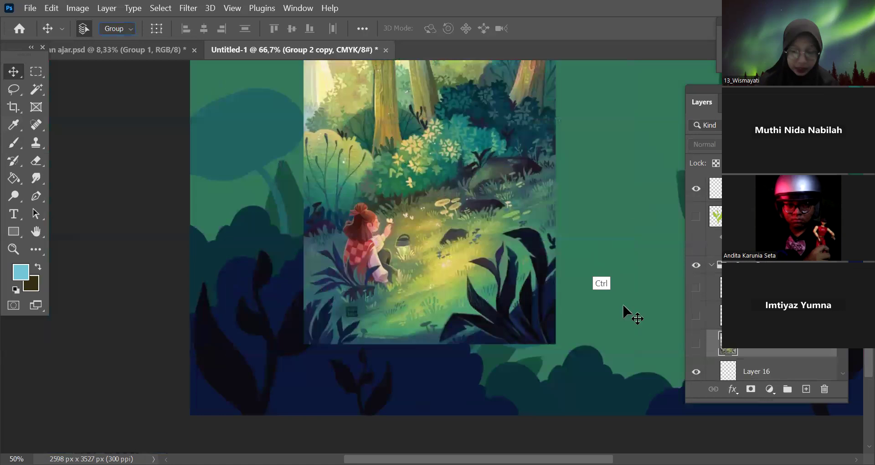
{"action": "key", "text": "ctrl+minus"}
{"action": "key", "text": "ctrl+minus"}
{"action": "key", "text": "ctrl+minus"}
{"action": "left_click", "coordinate": [469, 171]}
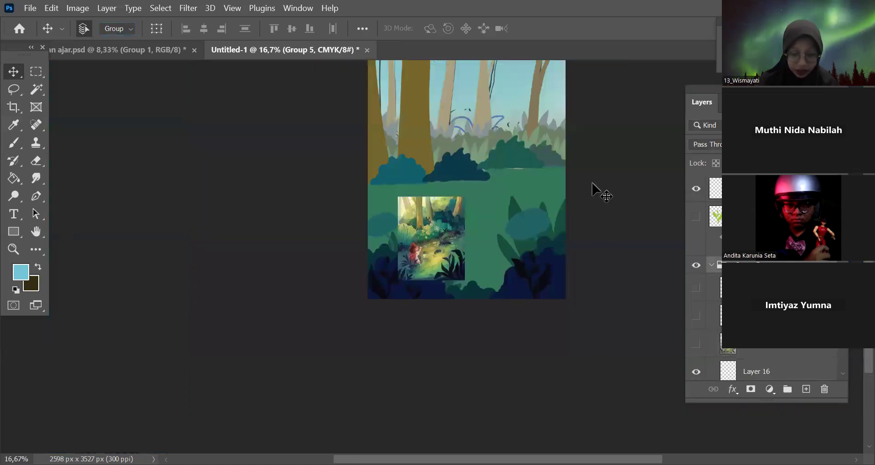
{"action": "key", "text": "space"}
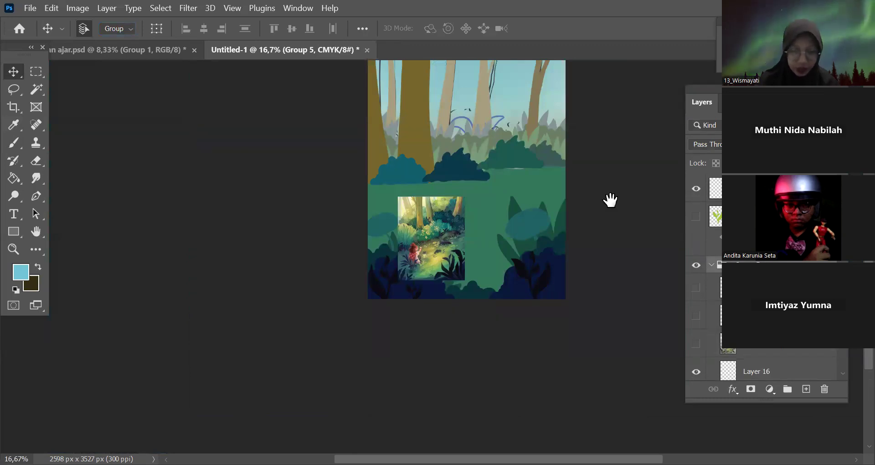
{"action": "key", "text": "ctrl+plus"}
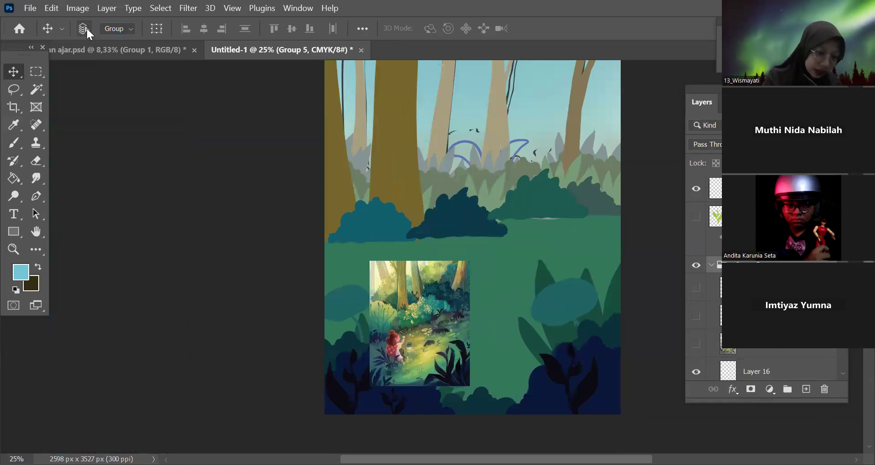
{"action": "left_click", "coordinate": [128, 35]}
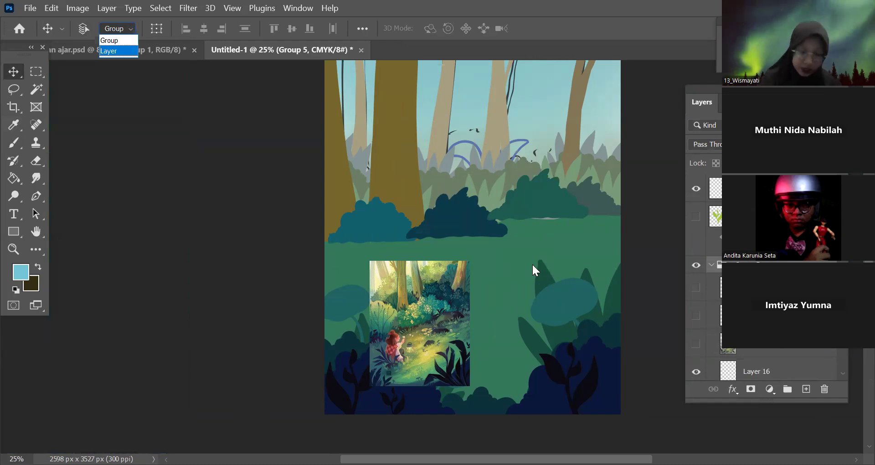
{"action": "left_click", "coordinate": [460, 225]}
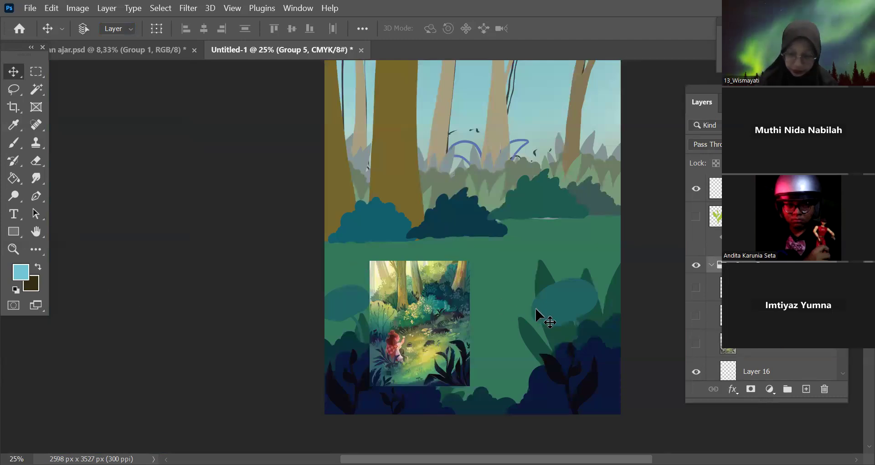
Step: Select the layer of the teal oval shape among the tall leaves beside the reference picture
{"action": "left_click", "coordinate": [747, 287]}
{"action": "key", "text": "ctrl+minus"}
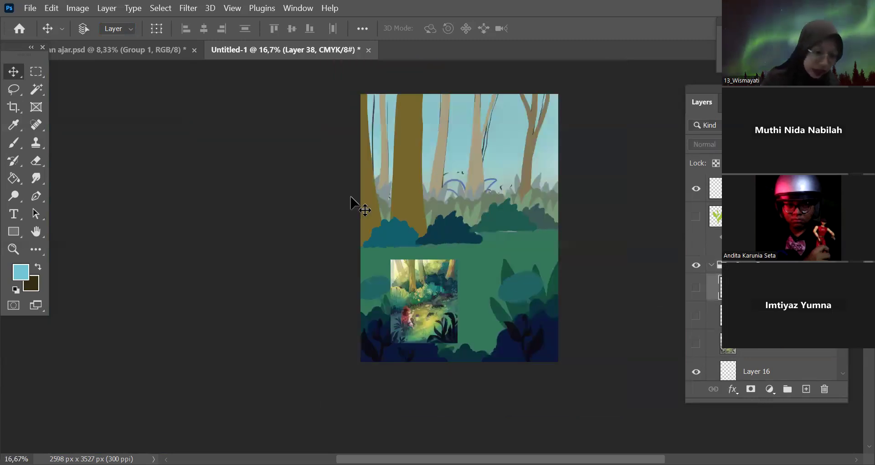
{"action": "key", "text": "ctrl+plus"}
{"action": "left_click", "coordinate": [558, 309], "text": "ctrl"}
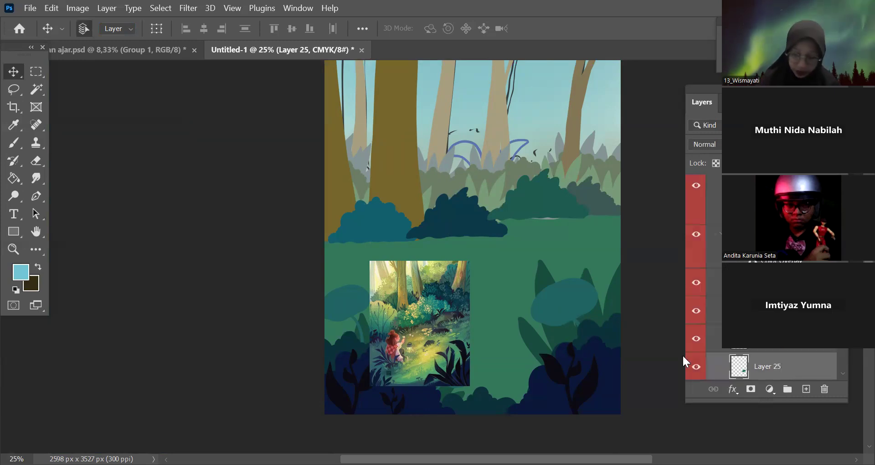
Step: Add a new layer above the reference picture and set the foreground color to red for marking its dark foreground leaves
{"action": "left_click_drag", "start_coordinate": [632, 342], "coordinate": [602, 355]}
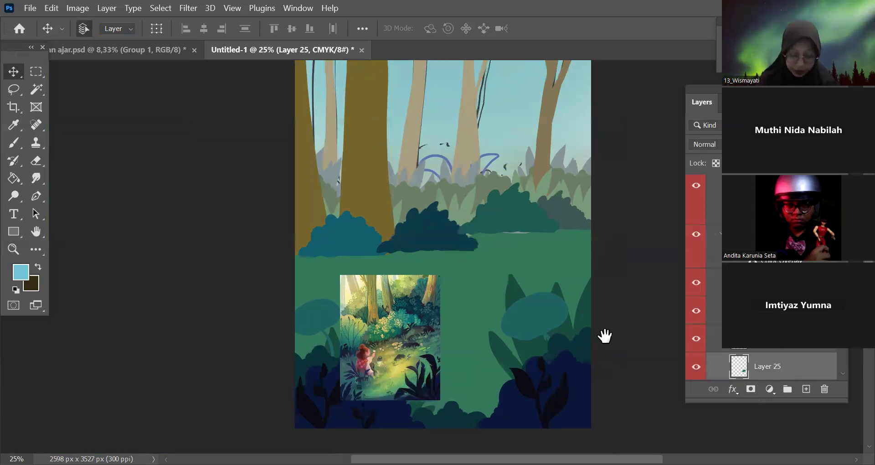
{"action": "scroll", "coordinate": [426, 343], "scroll_direction": "down", "scroll_amount": 2}
{"action": "key", "text": "ctrl+plus"}
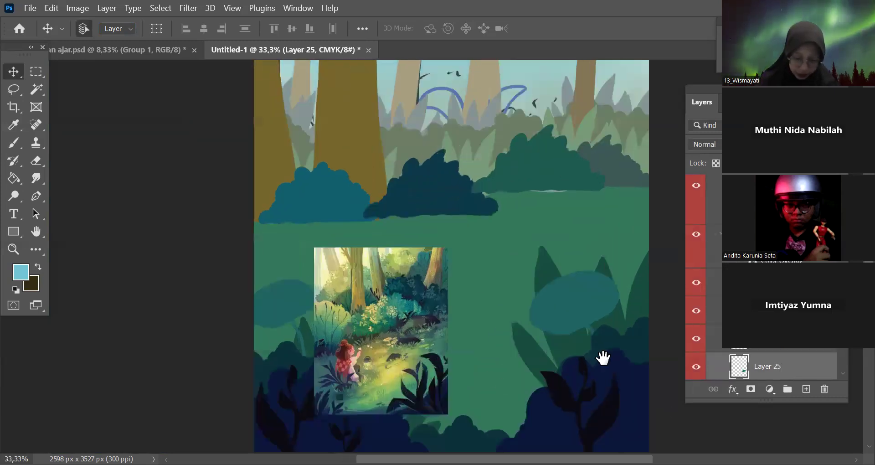
{"action": "key", "text": "ctrl+1"}
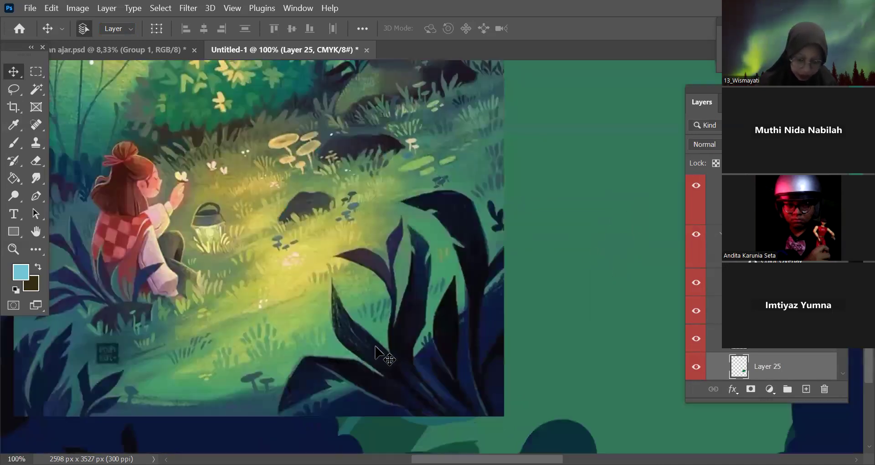
{"action": "key", "text": "ctrl+plus"}
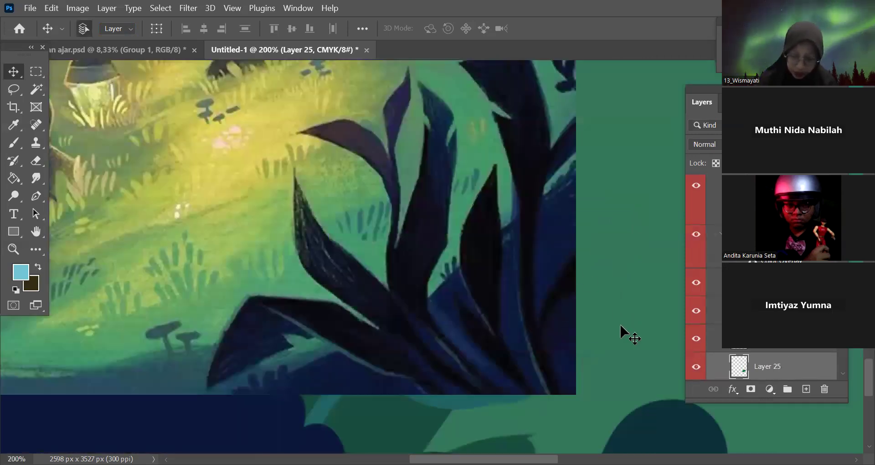
{"action": "scroll", "coordinate": [376, 297], "scroll_direction": "down", "scroll_amount": 2}
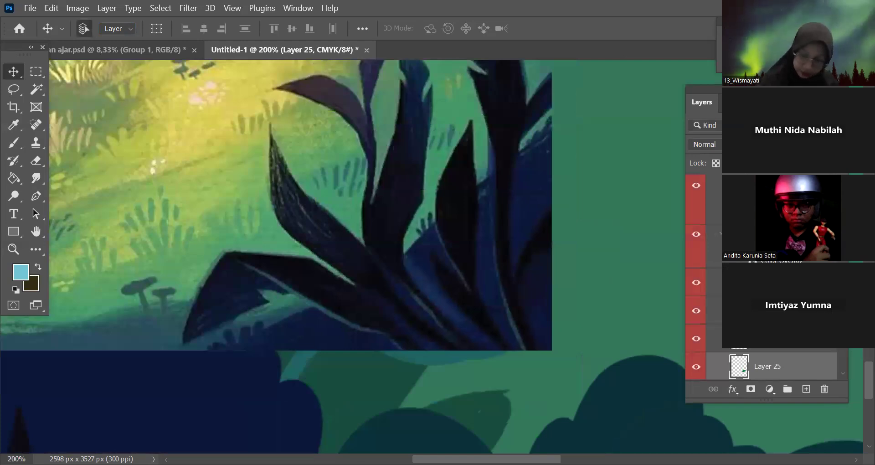
{"action": "left_click", "coordinate": [14, 143]}
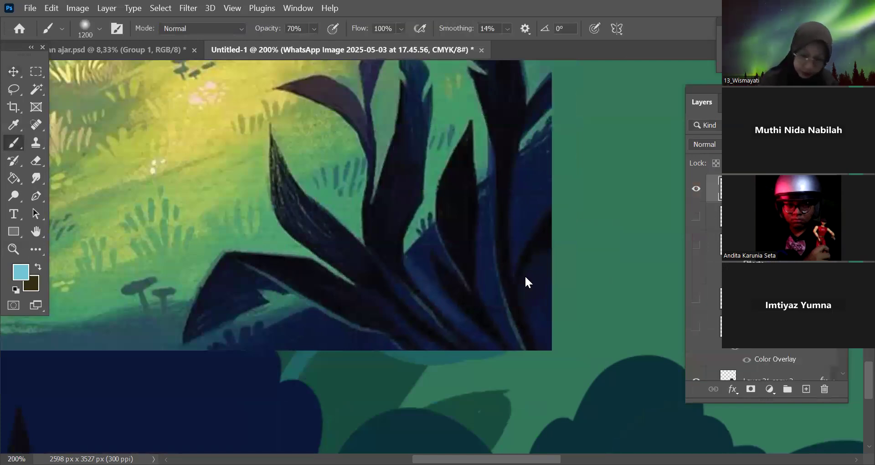
{"action": "left_click", "coordinate": [705, 253]}
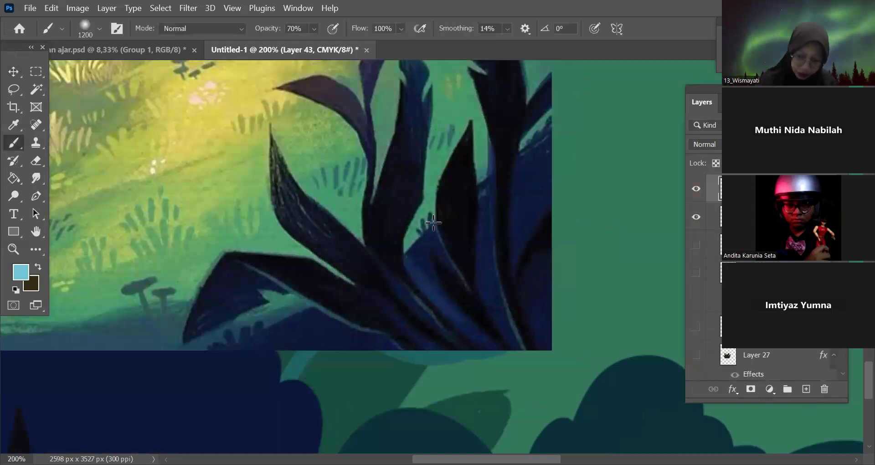
{"action": "left_click", "coordinate": [497, 235], "text": "alt"}
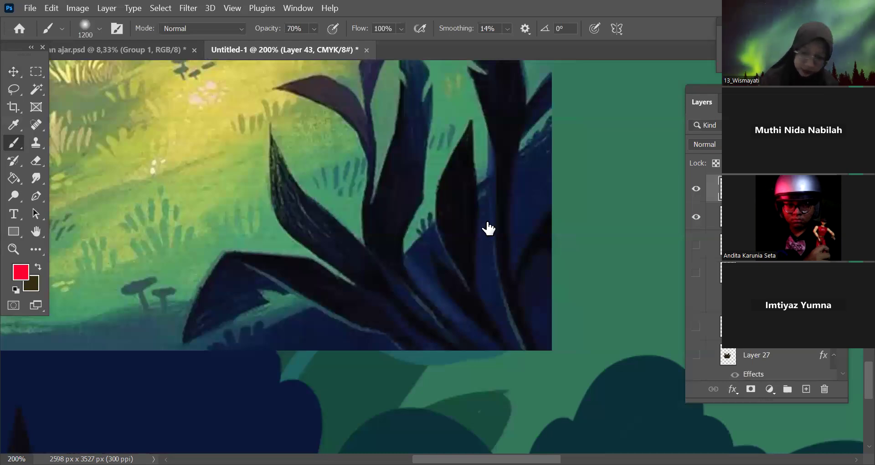
Step: Shrink the hard round brush to 20 px and raise its opacity to 100%
{"action": "key", "text": "bracketleft"}
{"action": "key", "text": "bracketleft"}
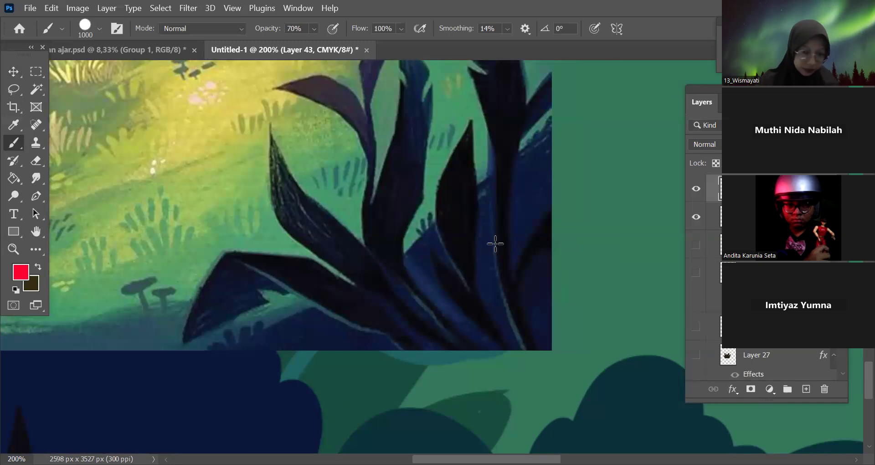
{"action": "key", "text": "bracketleft"}
{"action": "key", "text": "bracketleft"}
{"action": "key", "text": "bracketleft"}
{"action": "key", "text": "bracketleft"}
{"action": "key", "text": "bracketleft"}
{"action": "key", "text": "bracketleft"}
{"action": "key", "text": "bracketleft"}
{"action": "key", "text": "bracketleft"}
{"action": "key", "text": "bracketleft"}
{"action": "key", "text": "bracketleft"}
{"action": "key", "text": "bracketleft"}
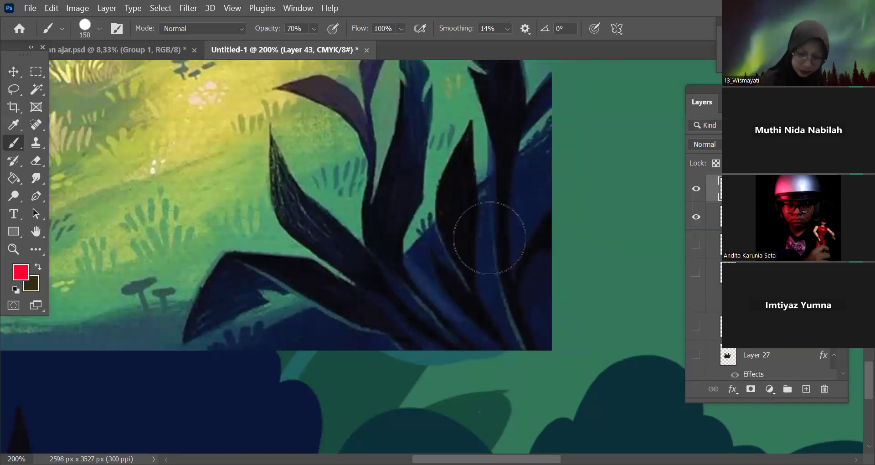
{"action": "key", "text": "bracketleft"}
{"action": "key", "text": "bracketleft"}
{"action": "key", "text": "bracketleft"}
{"action": "key", "text": "bracketleft"}
{"action": "key", "text": "bracketleft"}
{"action": "key", "text": "bracketleft"}
{"action": "key", "text": "bracketleft"}
{"action": "key", "text": "bracketleft"}
{"action": "key", "text": "bracketleft"}
{"action": "key", "text": "bracketleft"}
{"action": "key", "text": "0"}
Step: Circle the lit edge of a dark leaf in the reference picture in red, and undo the marking
{"action": "left_click_drag", "start_coordinate": [476, 242], "coordinate": [484, 251]}
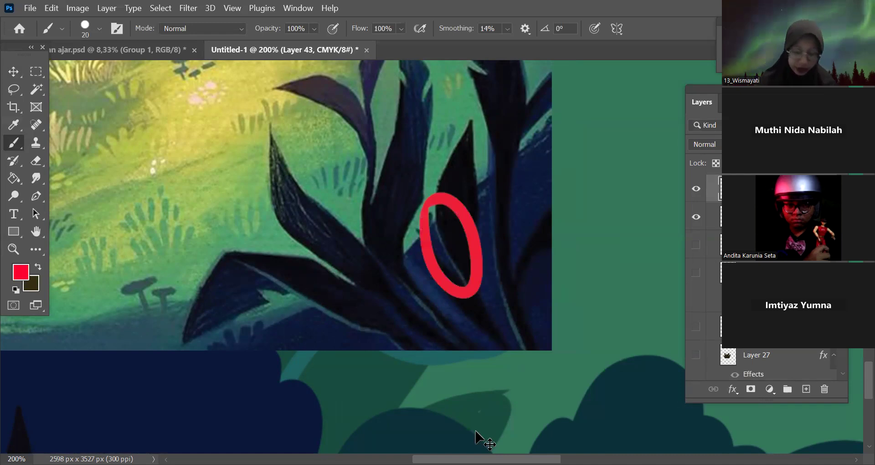
{"action": "key", "text": "ctrl+z"}
{"action": "key", "text": "ctrl+z"}
Step: Load the outline of the large black foreground plant from Layer 17 as a selection and add a new layer above it
{"action": "key", "text": "ctrl+minus"}
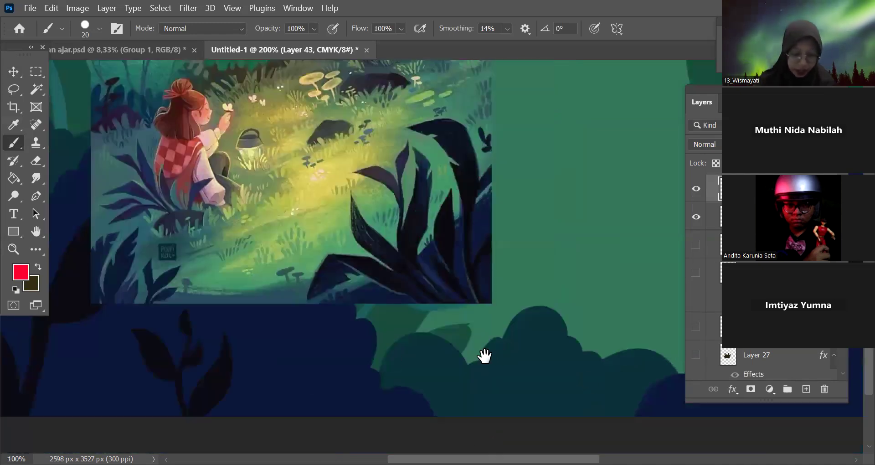
{"action": "key", "text": "ctrl+minus"}
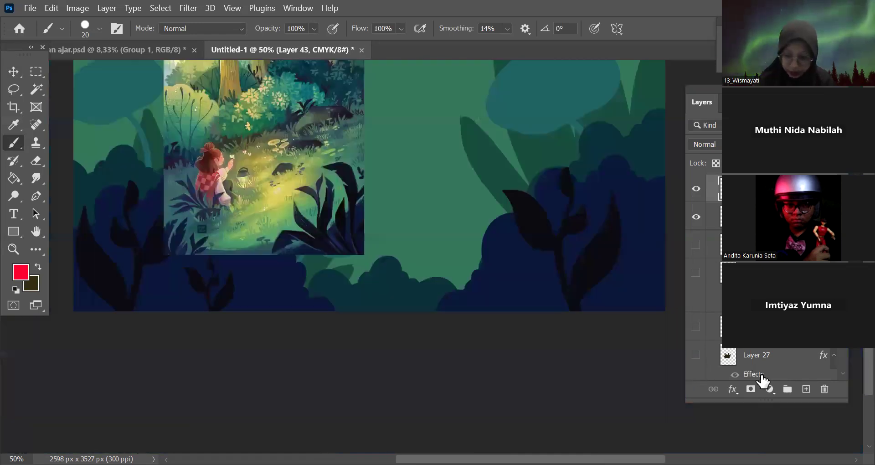
{"action": "key", "text": "v"}
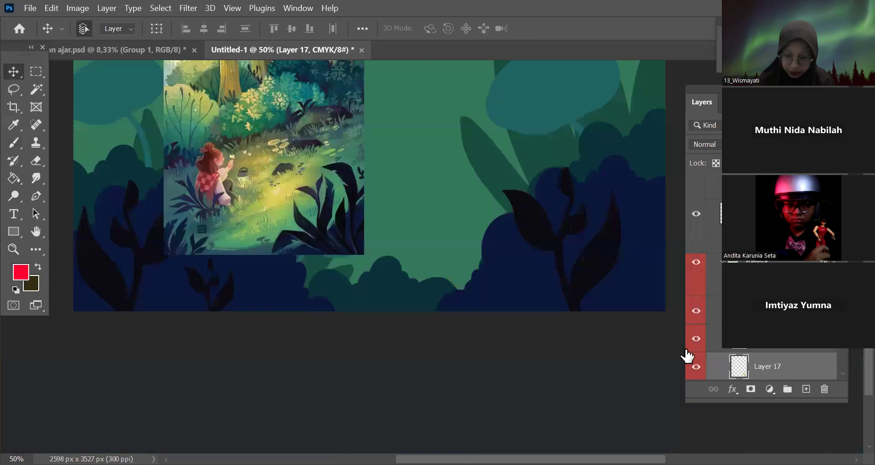
{"action": "left_click", "coordinate": [743, 374], "text": "ctrl"}
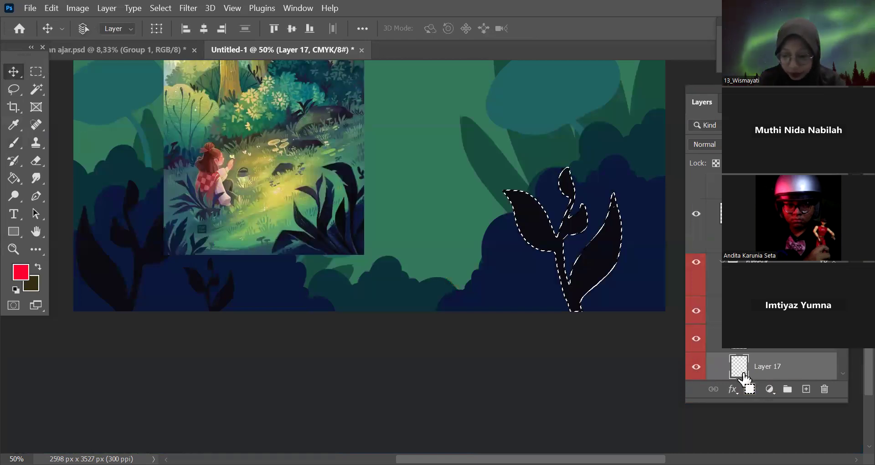
{"action": "left_click", "coordinate": [807, 389]}
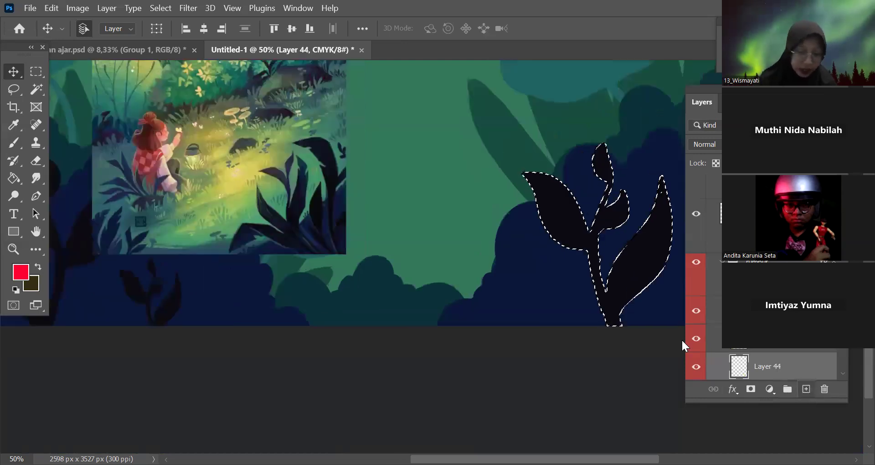
Step: Sample a muted dark teal from the reference picture's foreground leaf and return to the Brush tool over the selected black plant
{"action": "scroll", "coordinate": [408, 248], "scroll_direction": "up", "scroll_amount": 1}
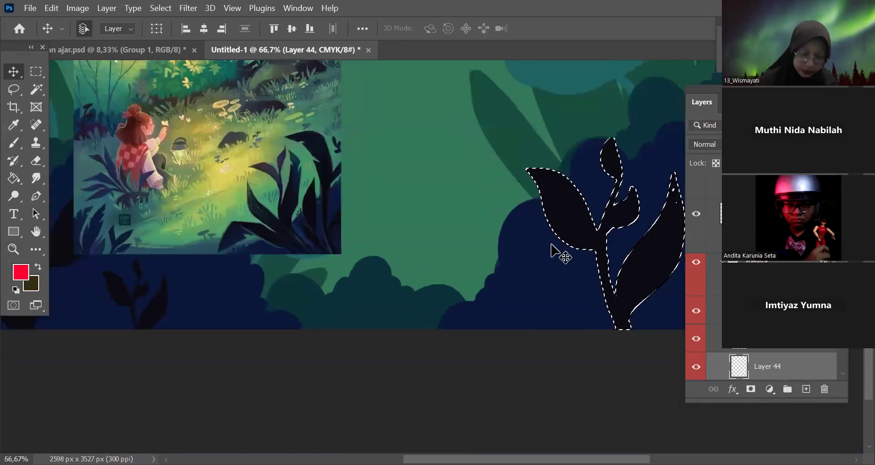
{"action": "left_click", "coordinate": [15, 129]}
{"action": "scroll", "coordinate": [359, 213], "scroll_direction": "up", "scroll_amount": 2}
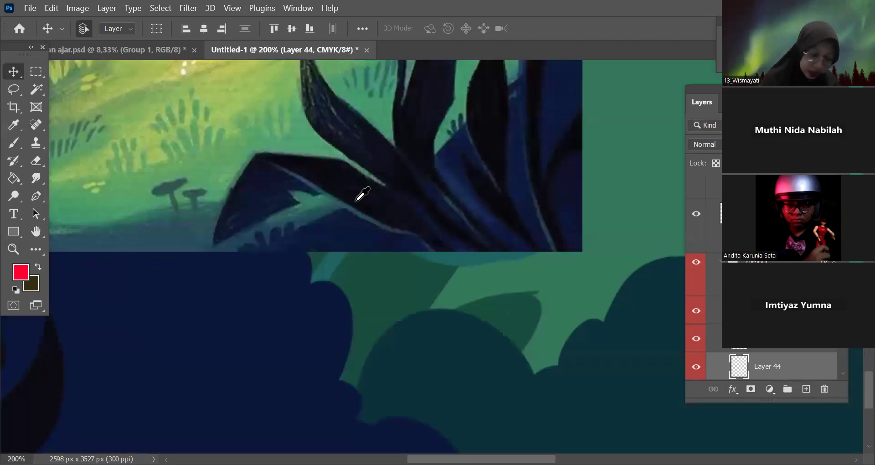
{"action": "key", "text": "i"}
{"action": "left_click", "coordinate": [239, 199]}
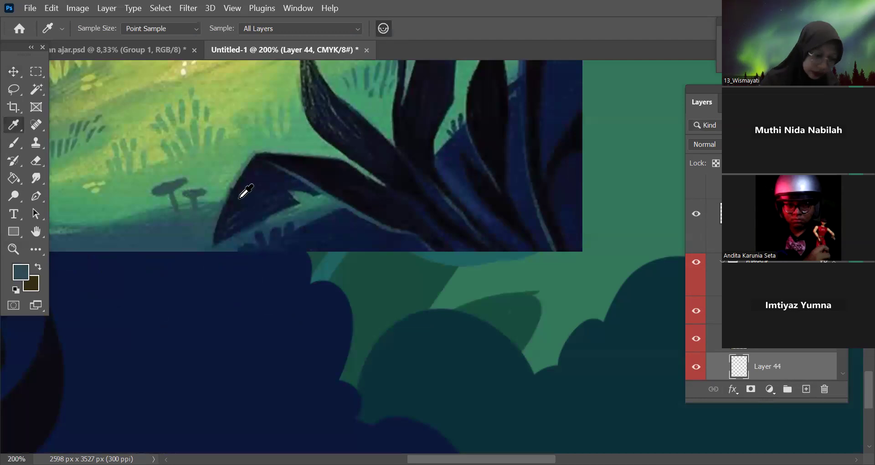
{"action": "left_click_drag", "start_coordinate": [584, 387], "coordinate": [267, 334]}
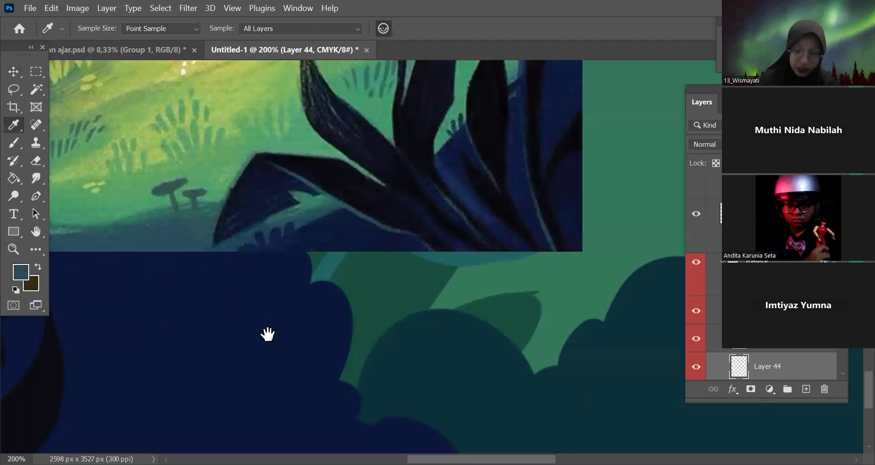
{"action": "key", "text": "b"}
{"action": "key", "text": "ctrl+minus"}
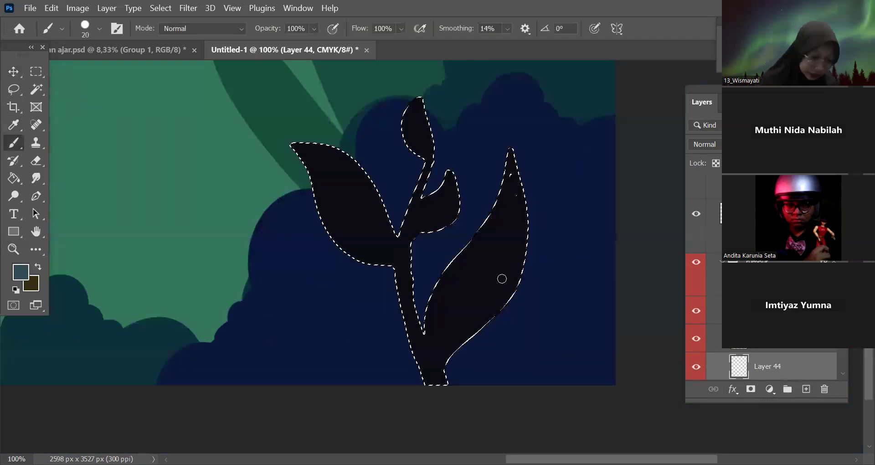
{"action": "scroll", "coordinate": [334, 199], "scroll_direction": "down", "scroll_amount": 1}
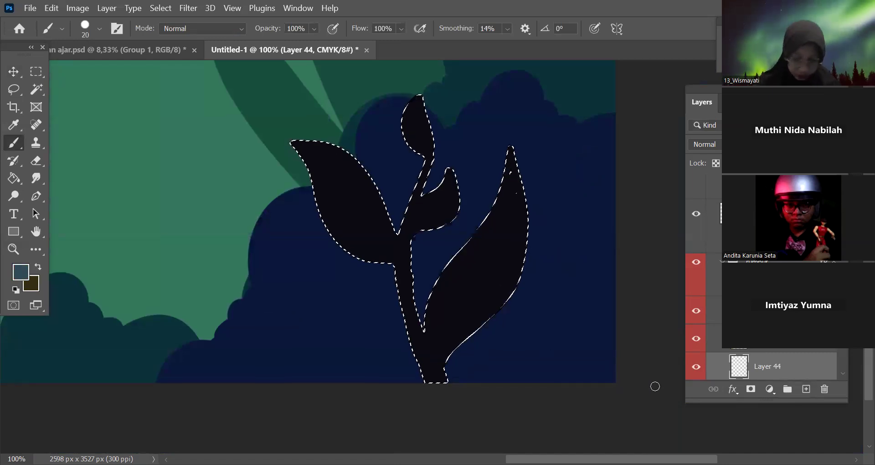
{"action": "scroll", "coordinate": [766, 319], "scroll_direction": "down", "scroll_amount": 2}
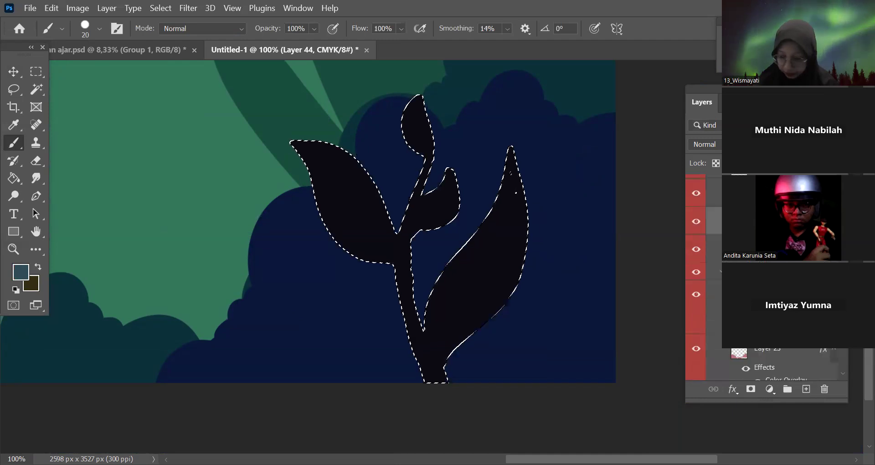
Step: Toggle the visibility of Layer 44 and the neighbouring layer to check what each contributes to the selected black plant
{"action": "scroll", "coordinate": [695, 285], "scroll_direction": "down", "scroll_amount": 2}
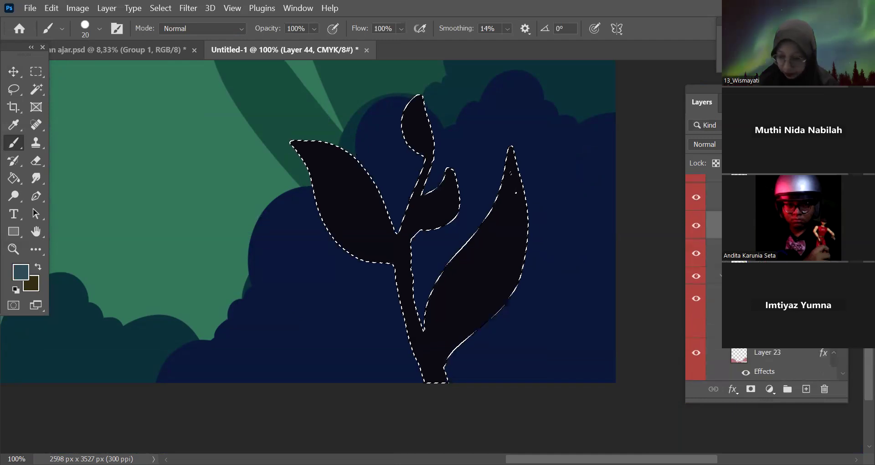
{"action": "left_click", "coordinate": [695, 286]}
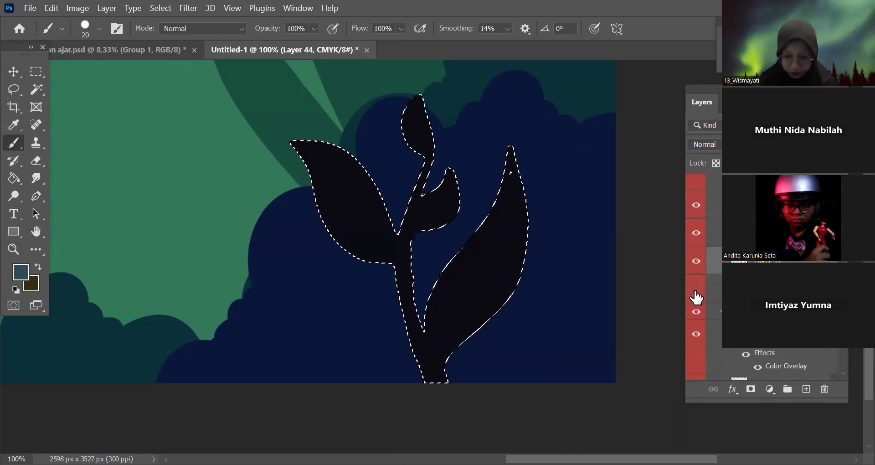
{"action": "left_click", "coordinate": [696, 290]}
{"action": "left_click", "coordinate": [697, 261]}
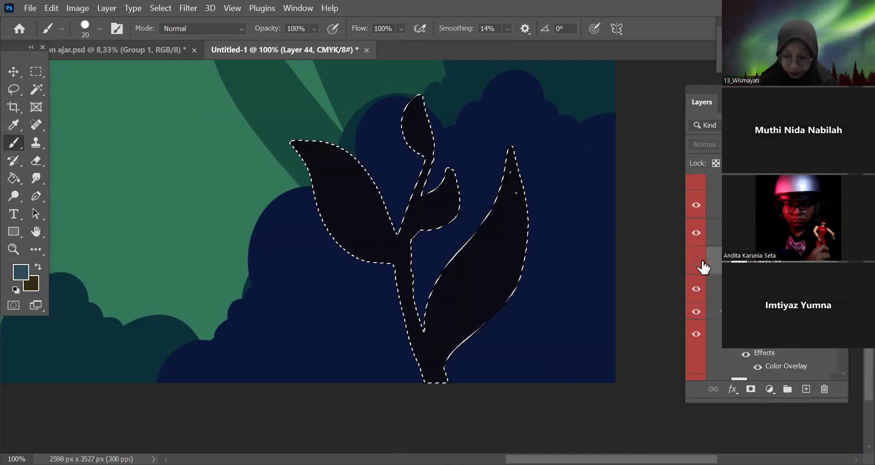
{"action": "left_click", "coordinate": [698, 290]}
{"action": "left_click", "coordinate": [697, 290]}
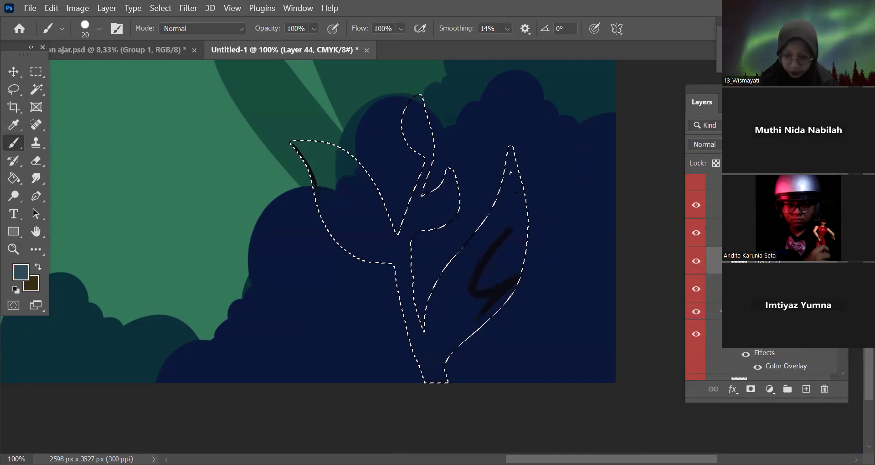
{"action": "key", "text": "alt+BackSpace"}
{"action": "key", "text": "alt+BackSpace"}
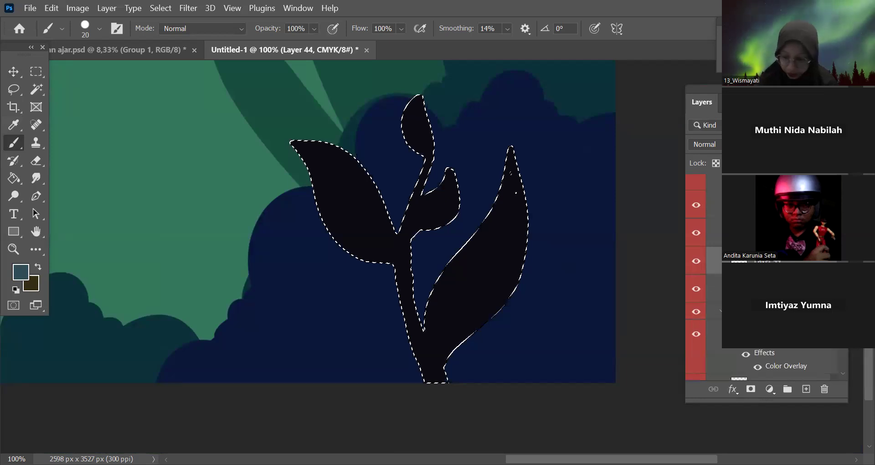
Step: Add a new layer above the rumput group, keeping the black plant's selection active
{"action": "scroll", "coordinate": [766, 276], "scroll_direction": "up", "scroll_amount": 3}
{"action": "scroll", "coordinate": [766, 274], "scroll_direction": "down", "scroll_amount": 1}
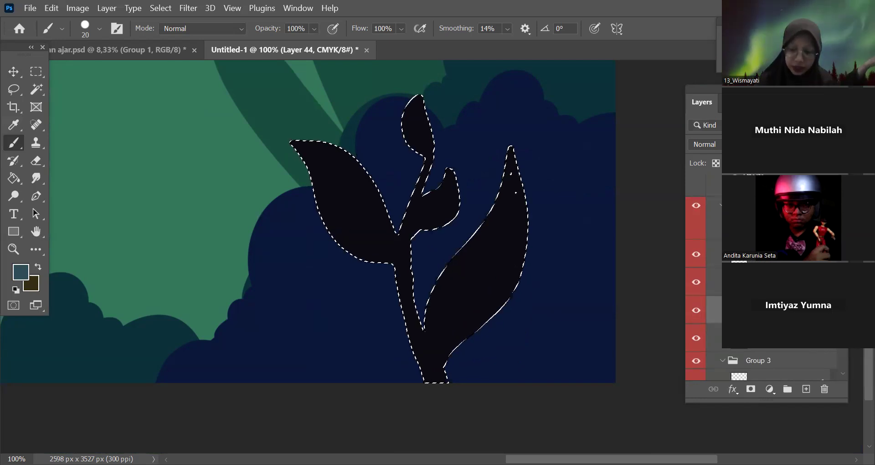
{"action": "left_click", "coordinate": [722, 205]}
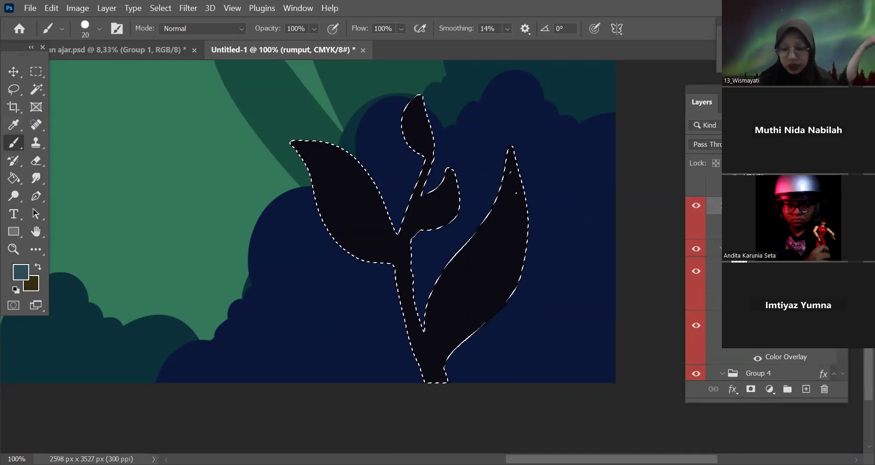
{"action": "left_click", "coordinate": [807, 389]}
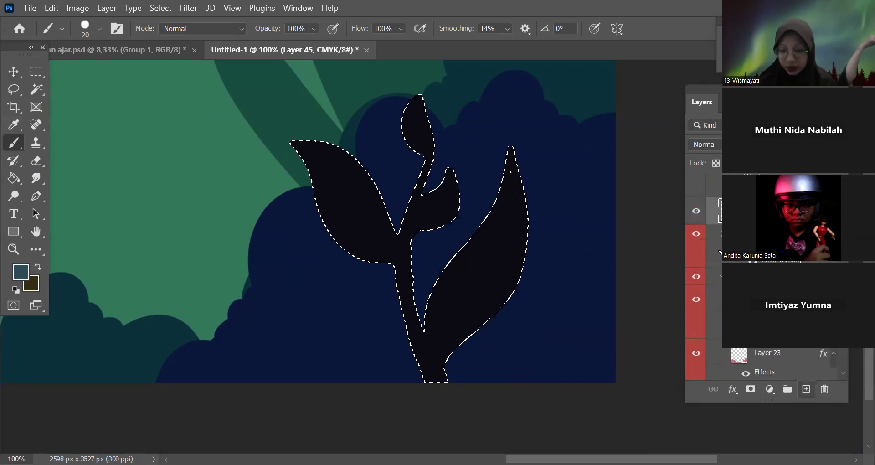
Step: Paint muted teal highlights along the left edges of the plant's two large leaves, main stem and top leaf
{"action": "left_click_drag", "start_coordinate": [489, 232], "coordinate": [459, 302]}
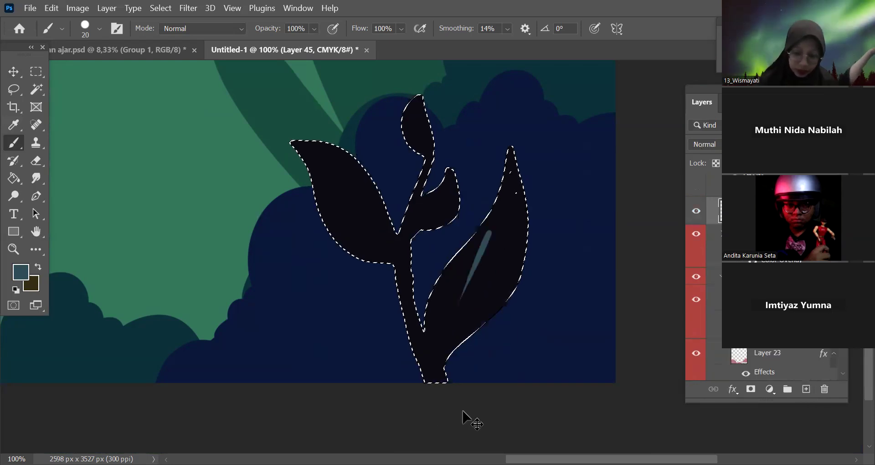
{"action": "key", "text": "ctrl+z"}
{"action": "mouse_move", "coordinate": [331, 228]}
{"action": "left_mouse_down"}
{"action": "mouse_move", "coordinate": [352, 254]}
{"action": "mouse_move", "coordinate": [387, 263]}
{"action": "mouse_move", "coordinate": [423, 317]}
{"action": "mouse_move", "coordinate": [394, 267]}
{"action": "mouse_move", "coordinate": [411, 335]}
{"action": "left_mouse_up"}
{"action": "left_click_drag", "start_coordinate": [421, 368], "coordinate": [427, 381]}
{"action": "left_click_drag", "start_coordinate": [510, 149], "coordinate": [502, 185]}
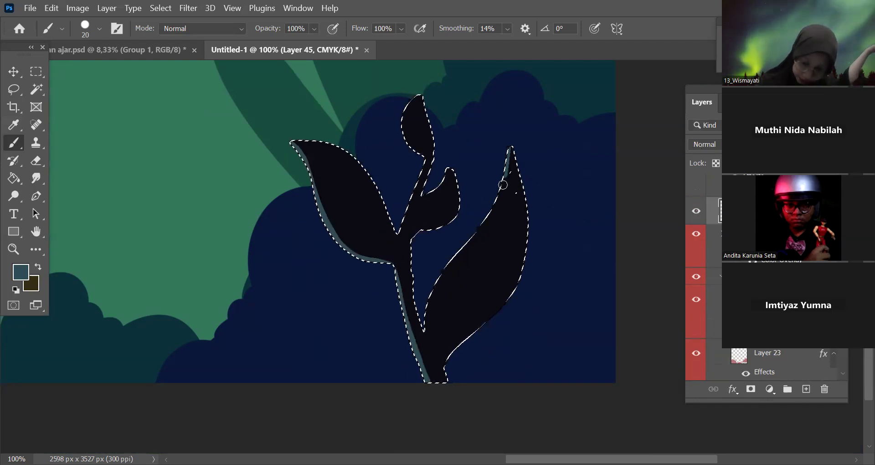
{"action": "left_click_drag", "start_coordinate": [448, 263], "coordinate": [424, 331]}
{"action": "scroll", "coordinate": [443, 183], "scroll_direction": "up", "scroll_amount": 2}
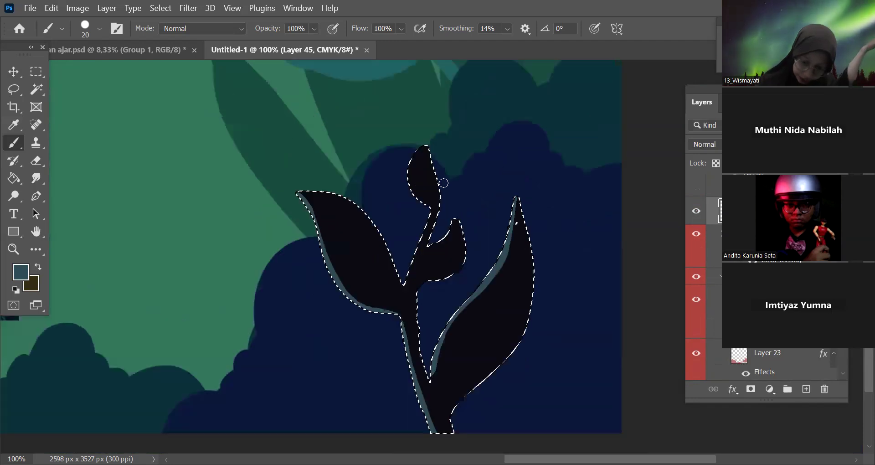
{"action": "mouse_move", "coordinate": [414, 147]}
{"action": "left_mouse_down"}
{"action": "mouse_move", "coordinate": [415, 195]}
{"action": "mouse_move", "coordinate": [429, 216]}
{"action": "left_mouse_up"}
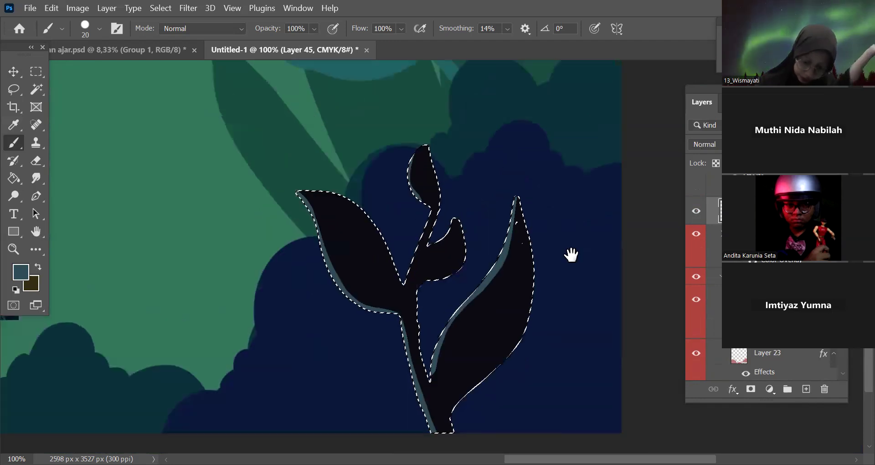
Step: Paint a thin teal midrib with short side veins on the plant's large left leaf and a vein on its top leaf
{"action": "left_click_drag", "start_coordinate": [570, 252], "coordinate": [617, 221]}
{"action": "scroll", "coordinate": [444, 170], "scroll_direction": "up", "scroll_amount": 1}
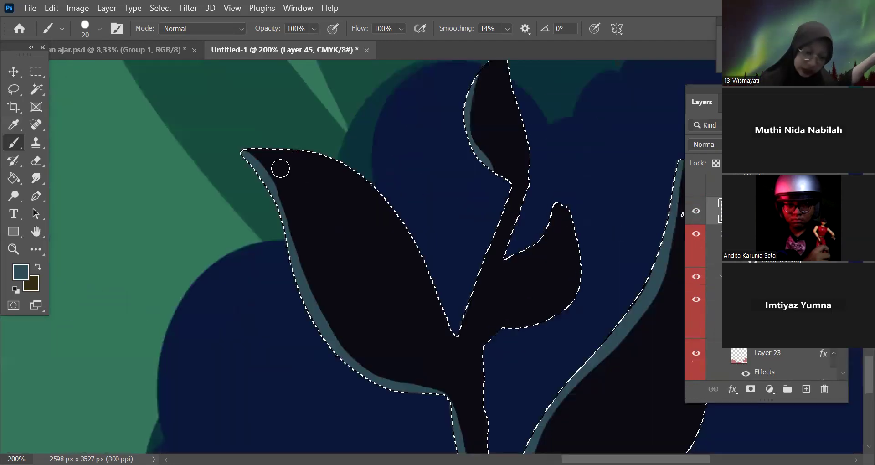
{"action": "left_click_drag", "start_coordinate": [276, 165], "coordinate": [428, 354]}
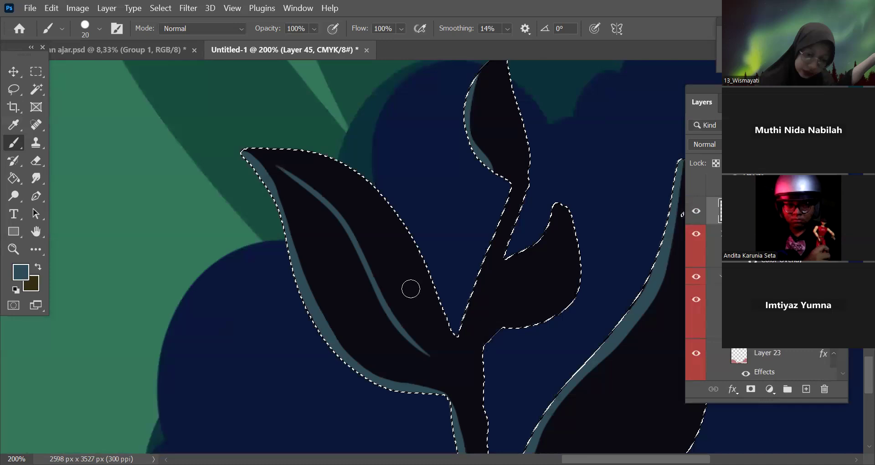
{"action": "left_click_drag", "start_coordinate": [346, 258], "coordinate": [312, 237]}
{"action": "left_click_drag", "start_coordinate": [363, 198], "coordinate": [382, 239]}
{"action": "left_click_drag", "start_coordinate": [398, 263], "coordinate": [402, 278]}
{"action": "left_click_drag", "start_coordinate": [333, 289], "coordinate": [351, 299]}
{"action": "key", "text": "space"}
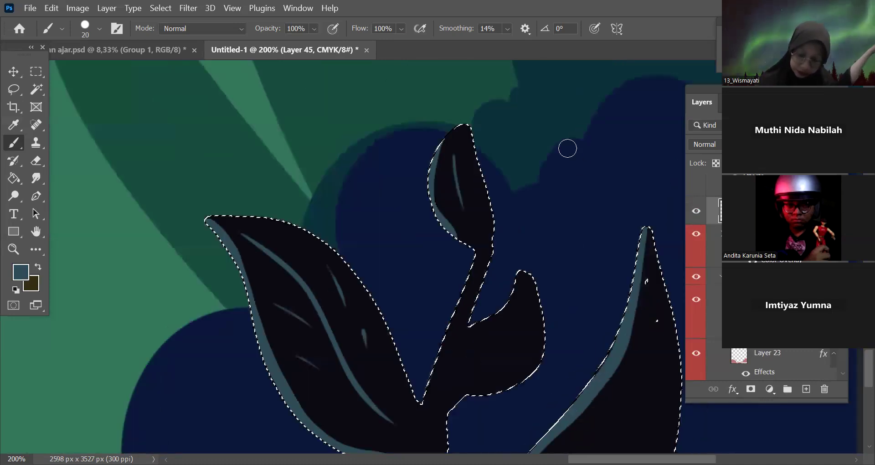
Step: Paint teal veins on the plant's small side leaf and large right leaf, and clear the selection
{"action": "left_click_drag", "start_coordinate": [586, 245], "coordinate": [529, 167]}
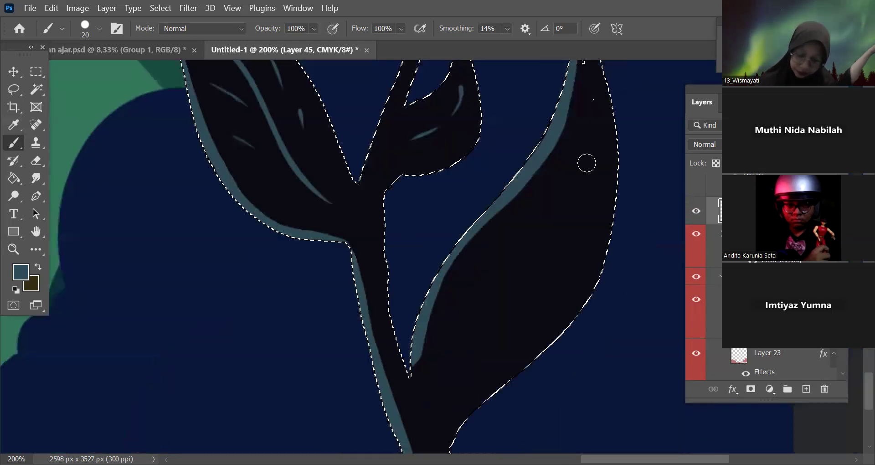
{"action": "key", "text": "ctrl+minus"}
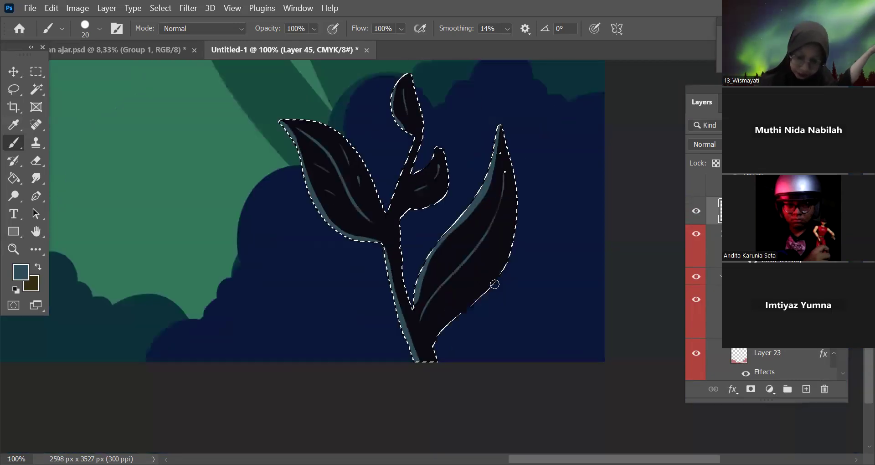
{"action": "left_click_drag", "start_coordinate": [432, 311], "coordinate": [459, 294]}
{"action": "left_click_drag", "start_coordinate": [459, 277], "coordinate": [503, 263]}
{"action": "left_click_drag", "start_coordinate": [486, 251], "coordinate": [496, 247]}
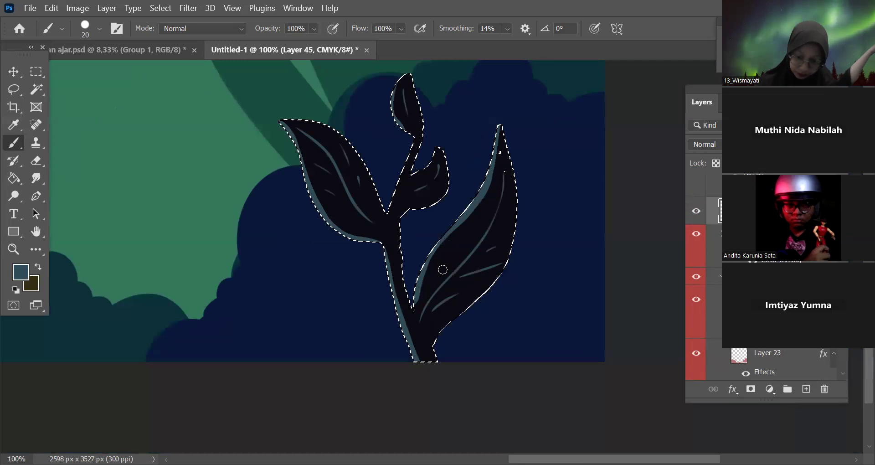
{"action": "key", "text": "ctrl+minus"}
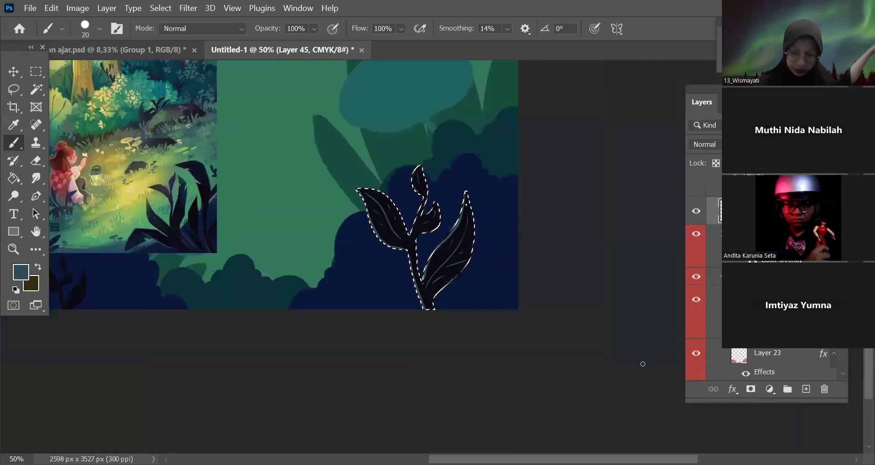
{"action": "scroll", "coordinate": [593, 352], "scroll_direction": "left", "scroll_amount": 5}
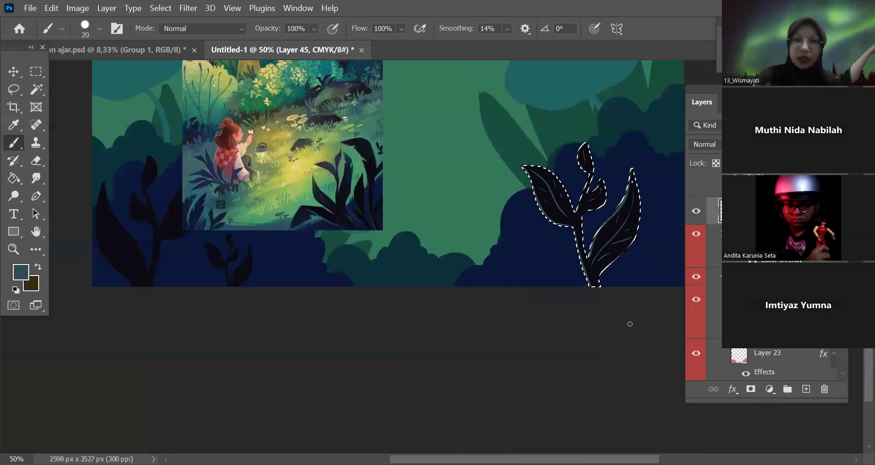
{"action": "key", "text": "ctrl+d"}
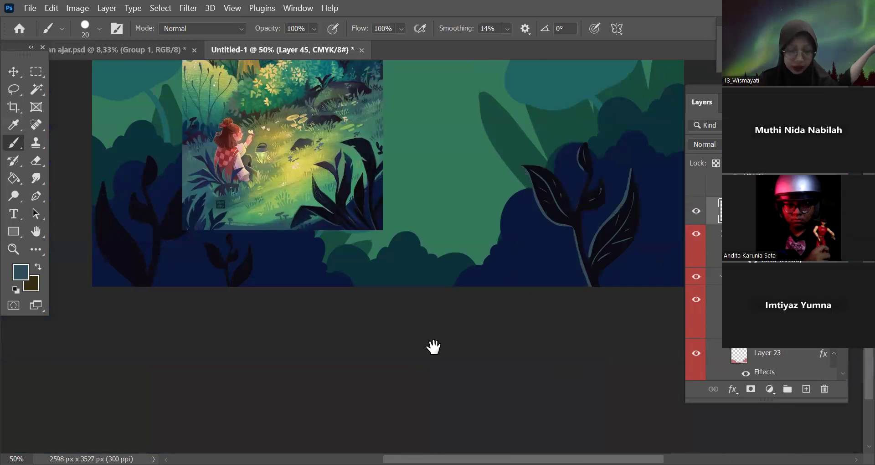
Step: Move the reference picture to the right to uncover the black plant in the illustration's lower left corner
{"action": "key", "text": "ctrl+minus"}
{"action": "key", "text": "ctrl+plus"}
{"action": "key", "text": "ctrl+plus"}
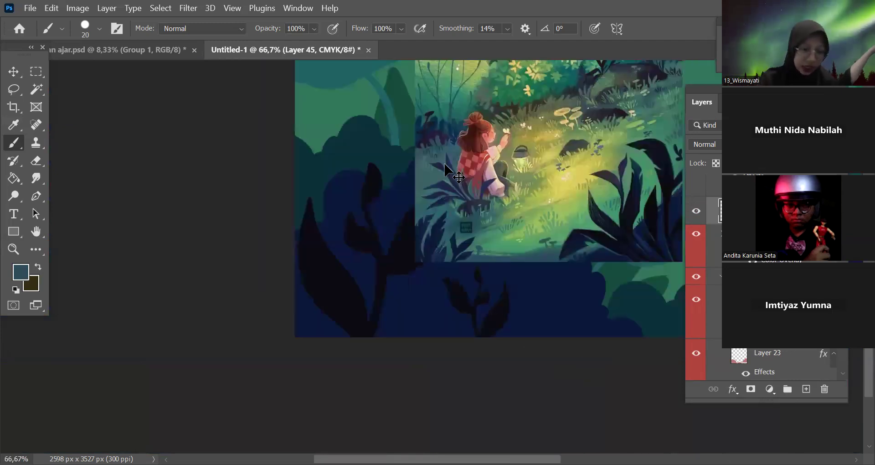
{"action": "key", "text": "v"}
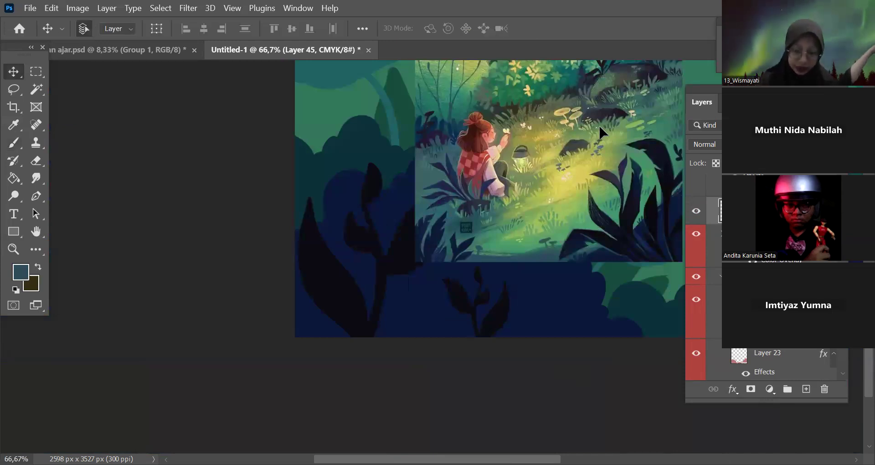
{"action": "key", "text": "ctrl+z"}
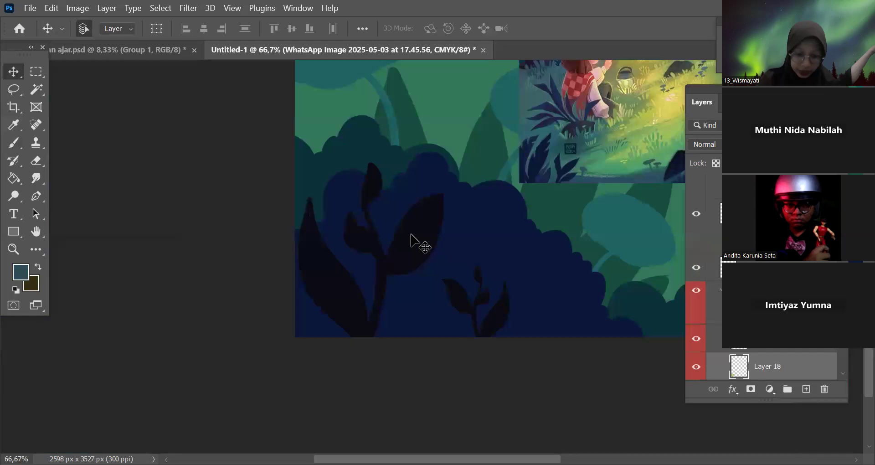
Step: Load the outline of the left black plant from Layer 18 as a selection and add a new layer above the rumput group
{"action": "left_click", "coordinate": [714, 373]}
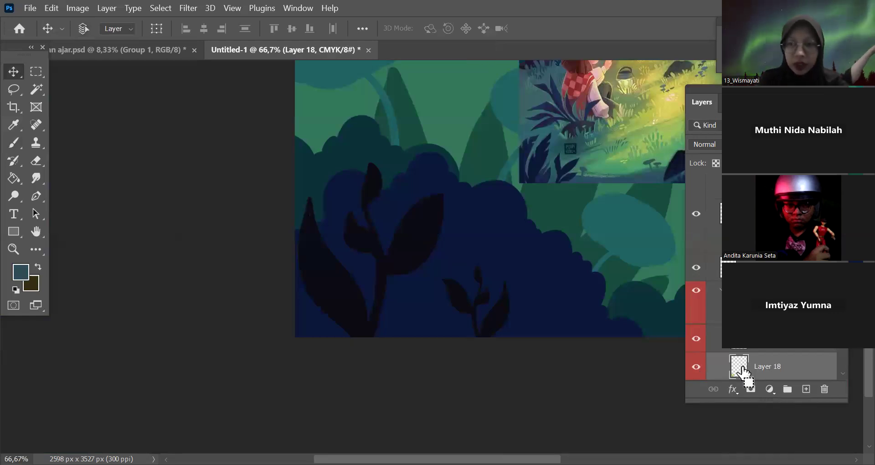
{"action": "left_click", "coordinate": [742, 371], "text": "ctrl"}
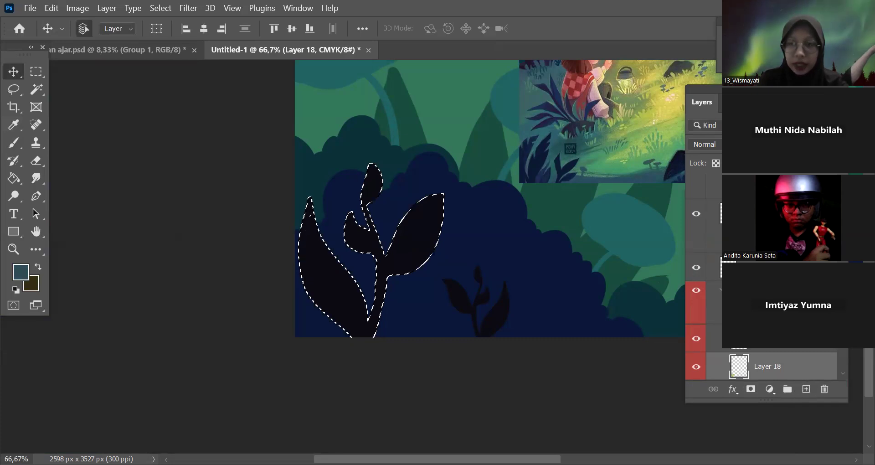
{"action": "left_click", "coordinate": [722, 291]}
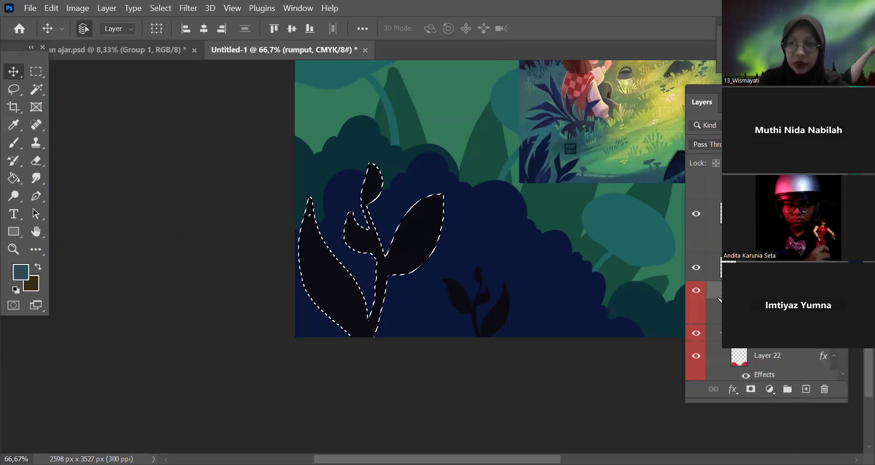
{"action": "left_click", "coordinate": [806, 387]}
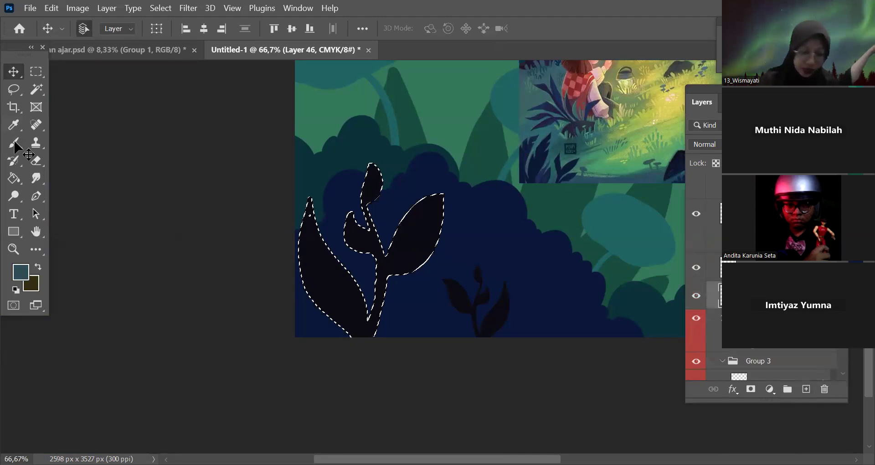
Step: Enlarge the brush to 30 px and paint teal highlights along the right edges of the left plant's leaves and stems
{"action": "key", "text": "ctrl+plus"}
{"action": "left_click_drag", "start_coordinate": [495, 159], "coordinate": [426, 280]}
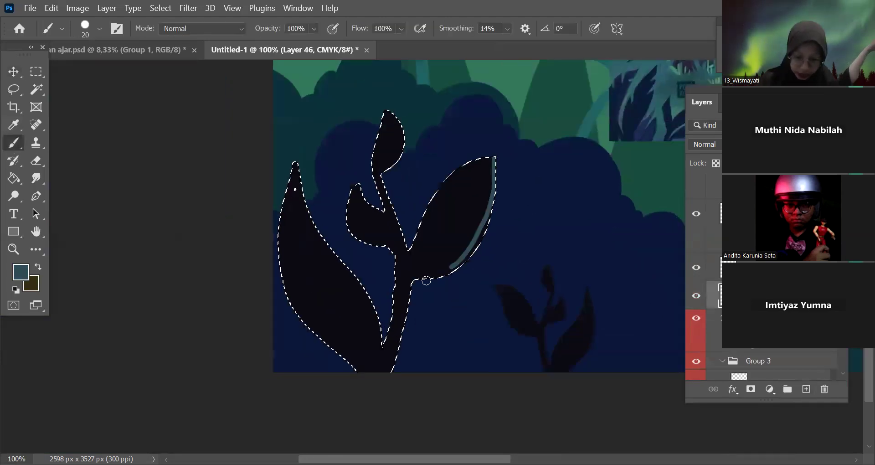
{"action": "key", "text": "ctrl+z"}
{"action": "key", "text": "bracketright"}
{"action": "key", "text": "bracketright"}
{"action": "mouse_move", "coordinate": [493, 158]}
{"action": "left_mouse_down"}
{"action": "mouse_move", "coordinate": [492, 203]}
{"action": "mouse_move", "coordinate": [447, 266]}
{"action": "mouse_move", "coordinate": [419, 277]}
{"action": "left_mouse_up"}
{"action": "mouse_move", "coordinate": [485, 228]}
{"action": "left_mouse_down"}
{"action": "mouse_move", "coordinate": [470, 255]}
{"action": "mouse_move", "coordinate": [433, 276]}
{"action": "left_mouse_up"}
{"action": "mouse_move", "coordinate": [391, 110]}
{"action": "left_mouse_down"}
{"action": "mouse_move", "coordinate": [407, 129]}
{"action": "mouse_move", "coordinate": [398, 161]}
{"action": "left_mouse_up"}
{"action": "left_click_drag", "start_coordinate": [360, 185], "coordinate": [383, 211]}
{"action": "mouse_move", "coordinate": [294, 163]}
{"action": "left_mouse_down"}
{"action": "mouse_move", "coordinate": [302, 197]}
{"action": "mouse_move", "coordinate": [361, 292]}
{"action": "mouse_move", "coordinate": [379, 344]}
{"action": "left_mouse_up"}
{"action": "left_click_drag", "start_coordinate": [386, 179], "coordinate": [405, 246]}
{"action": "left_click_drag", "start_coordinate": [412, 282], "coordinate": [387, 387]}
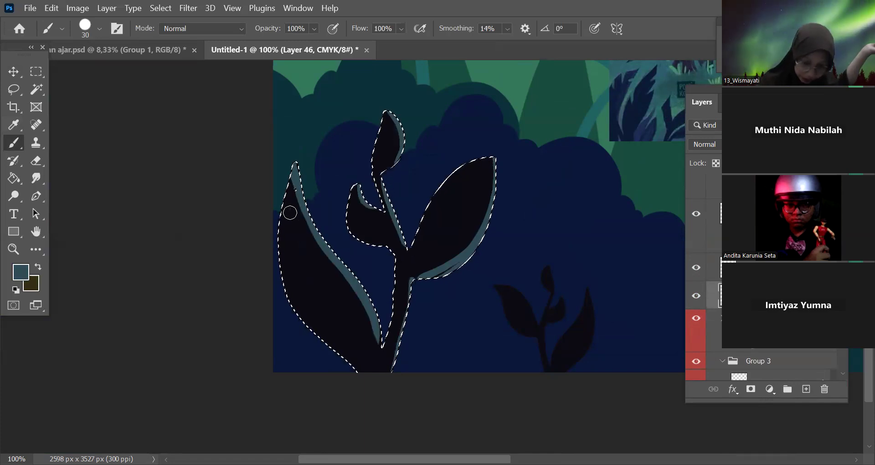
Step: Paint teal midribs and short side veins on the left plant's two large leaves and a vein on its small side leaf
{"action": "mouse_move", "coordinate": [292, 215]}
{"action": "left_mouse_down"}
{"action": "mouse_move", "coordinate": [349, 336]}
{"action": "mouse_move", "coordinate": [300, 259]}
{"action": "mouse_move", "coordinate": [355, 342]}
{"action": "left_mouse_up"}
{"action": "mouse_move", "coordinate": [301, 298]}
{"action": "left_mouse_down"}
{"action": "mouse_move", "coordinate": [288, 290]}
{"action": "mouse_move", "coordinate": [297, 284]}
{"action": "left_mouse_up"}
{"action": "left_click_drag", "start_coordinate": [316, 257], "coordinate": [328, 296]}
{"action": "left_click_drag", "start_coordinate": [426, 249], "coordinate": [460, 207]}
{"action": "left_click_drag", "start_coordinate": [481, 174], "coordinate": [429, 246]}
{"action": "mouse_move", "coordinate": [479, 206]}
{"action": "left_mouse_down"}
{"action": "mouse_move", "coordinate": [469, 229]}
{"action": "mouse_move", "coordinate": [450, 233]}
{"action": "left_mouse_up"}
{"action": "left_click_drag", "start_coordinate": [355, 205], "coordinate": [383, 232]}
{"action": "left_click_drag", "start_coordinate": [392, 134], "coordinate": [386, 166]}
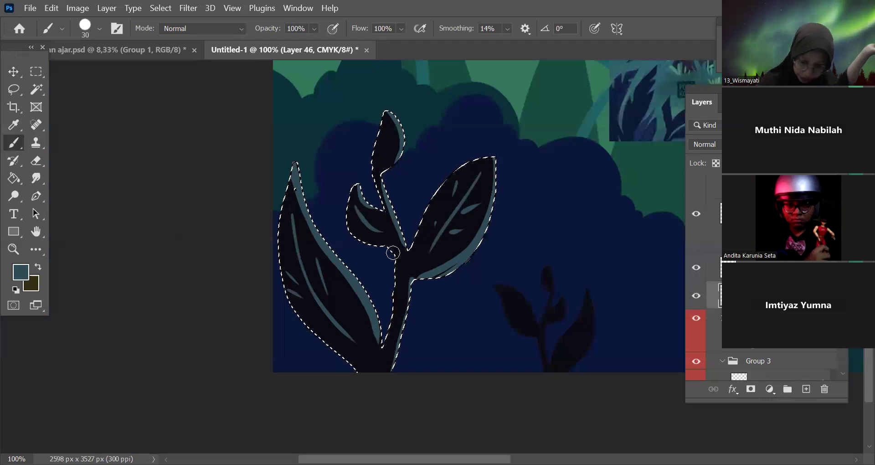
Step: Clear the selection around the left plant and review both highlighted plants in the illustration's foreground
{"action": "key", "text": "ctrl+minus"}
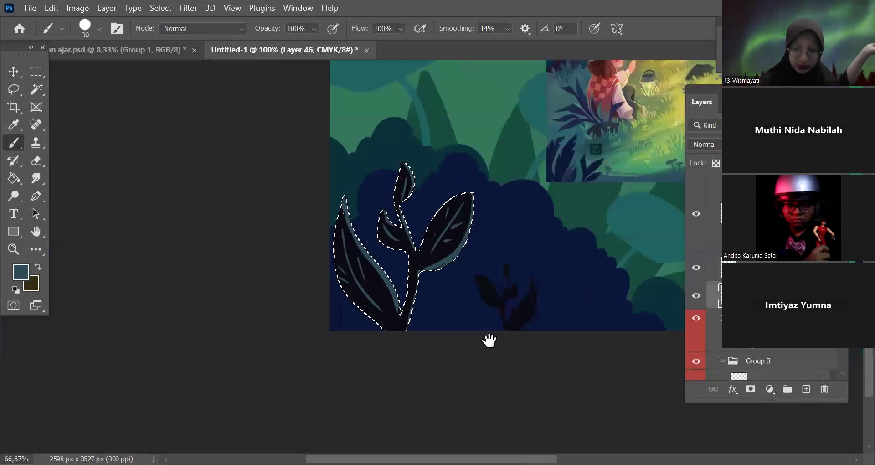
{"action": "key", "text": "ctrl+minus"}
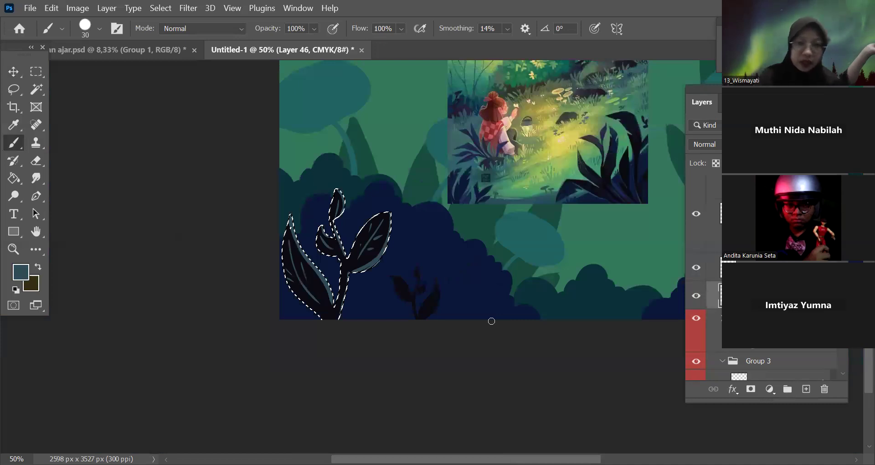
{"action": "key", "text": "ctrl+minus"}
{"action": "left_click_drag", "start_coordinate": [557, 286], "coordinate": [480, 257]}
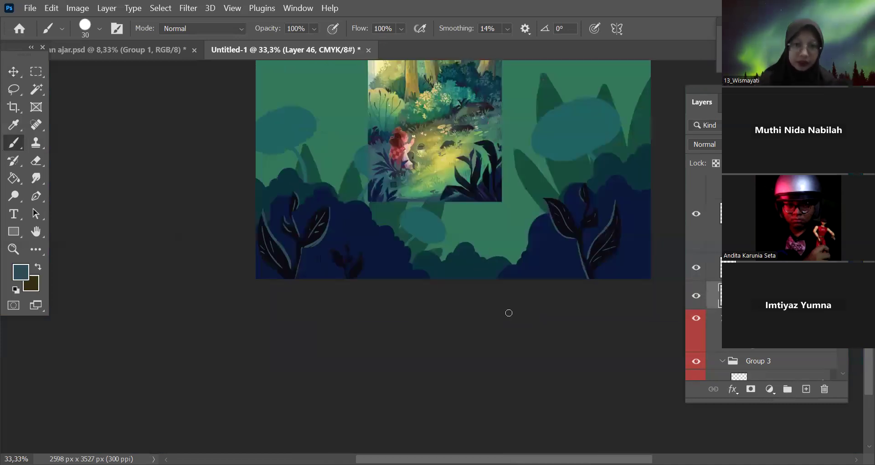
{"action": "key", "text": "ctrl+plus"}
{"action": "key", "text": "ctrl+plus"}
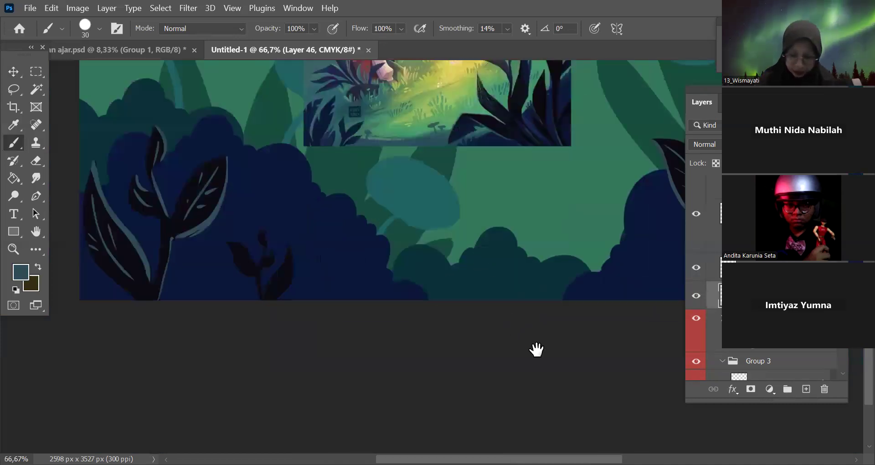
Step: Load the outline of the small black plant from Layer 19 as a selection and add a new layer above the rumput group
{"action": "key", "text": "ctrl+plus"}
{"action": "key", "text": "v"}
{"action": "left_click", "coordinate": [422, 268]}
{"action": "left_click", "coordinate": [697, 367]}
{"action": "left_click", "coordinate": [697, 368]}
{"action": "left_click", "coordinate": [742, 372], "text": "ctrl"}
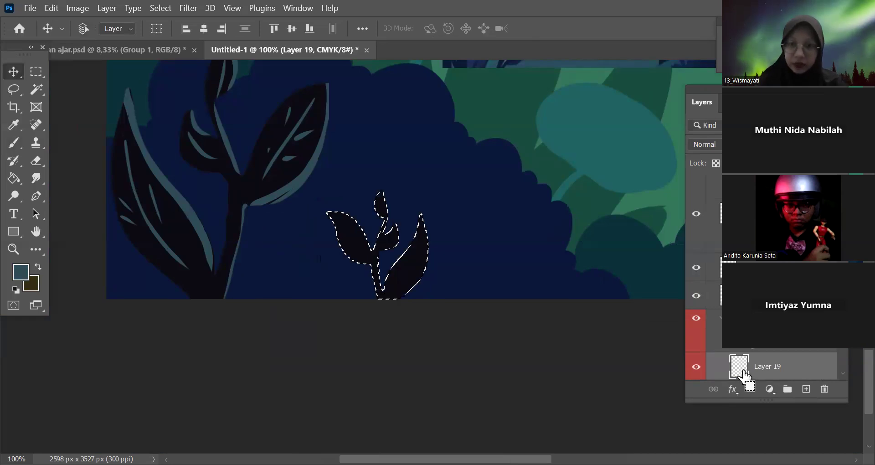
{"action": "left_click", "coordinate": [721, 318]}
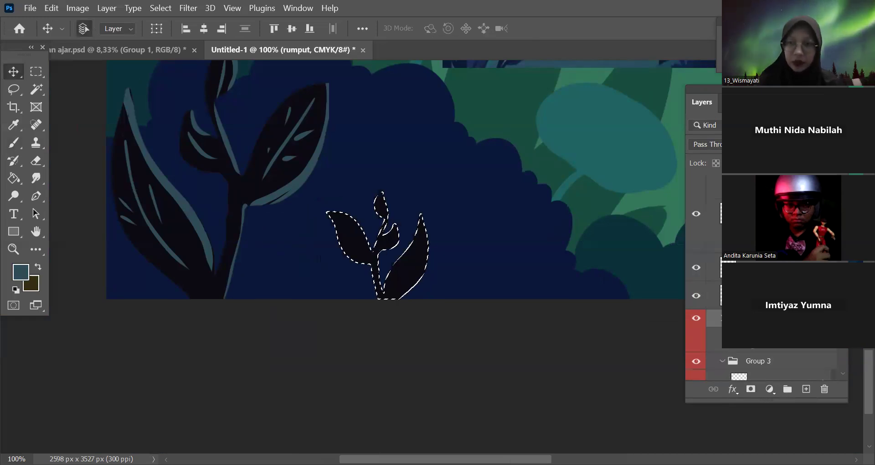
{"action": "left_click", "coordinate": [806, 389]}
{"action": "key", "text": "ctrl+plus"}
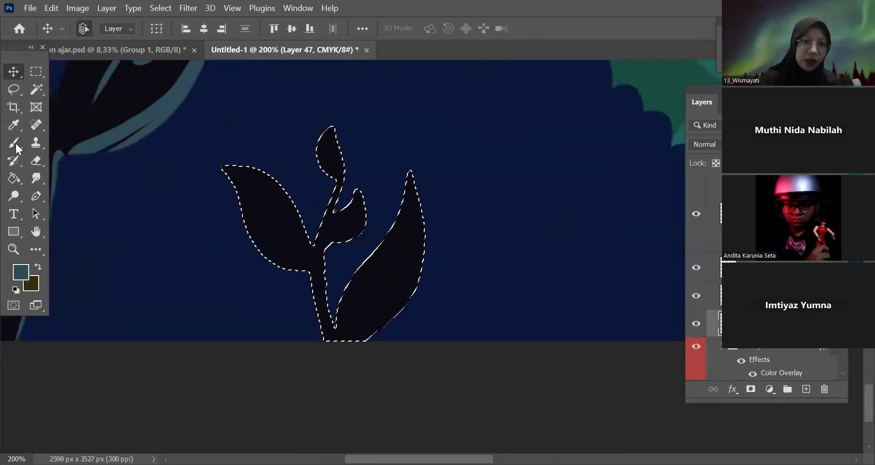
Step: Reduce the brush to 10 px and paint teal highlights along the right edges of the small plant's leaves
{"action": "key", "text": "b"}
{"action": "key", "text": "ctrl+plus"}
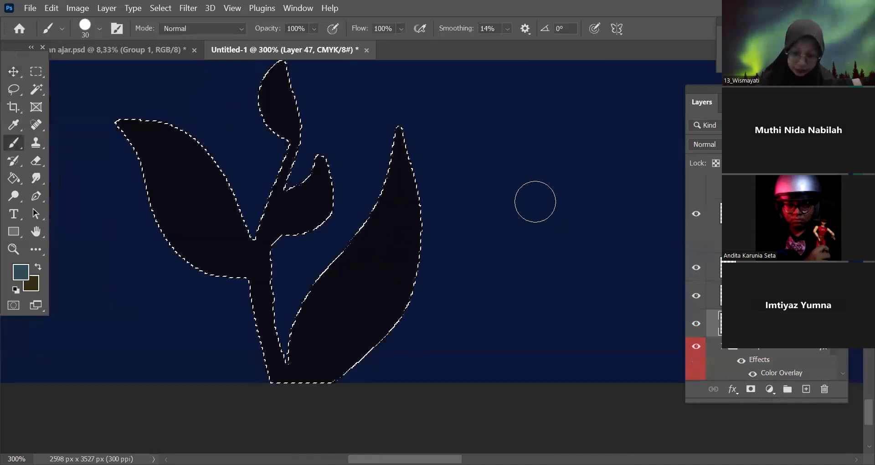
{"action": "left_click_drag", "start_coordinate": [535, 201], "coordinate": [480, 406]}
{"action": "key", "text": "space"}
{"action": "left_click_drag", "start_coordinate": [593, 291], "coordinate": [617, 363]}
{"action": "key", "text": "bracketleft"}
{"action": "key", "text": "bracketleft"}
{"action": "key", "text": "bracketleft"}
{"action": "mouse_move", "coordinate": [268, 230]}
{"action": "left_mouse_down"}
{"action": "mouse_move", "coordinate": [352, 256]}
{"action": "mouse_move", "coordinate": [396, 336]}
{"action": "left_mouse_up"}
{"action": "left_click_drag", "start_coordinate": [432, 170], "coordinate": [448, 227]}
{"action": "left_click_drag", "start_coordinate": [479, 281], "coordinate": [454, 336]}
Step: Paint teal midribs and short side veins on the small plant's two large leaves
{"action": "left_click_drag", "start_coordinate": [310, 263], "coordinate": [377, 358]}
{"action": "left_click_drag", "start_coordinate": [539, 317], "coordinate": [474, 440]}
{"action": "mouse_move", "coordinate": [538, 381]}
{"action": "left_mouse_down"}
{"action": "mouse_move", "coordinate": [519, 400]}
{"action": "mouse_move", "coordinate": [493, 400]}
{"action": "left_mouse_up"}
Step: Clear the selection around the small plant and review the three highlighted plants in the illustration's foreground
{"action": "key", "text": "ctrl+minus"}
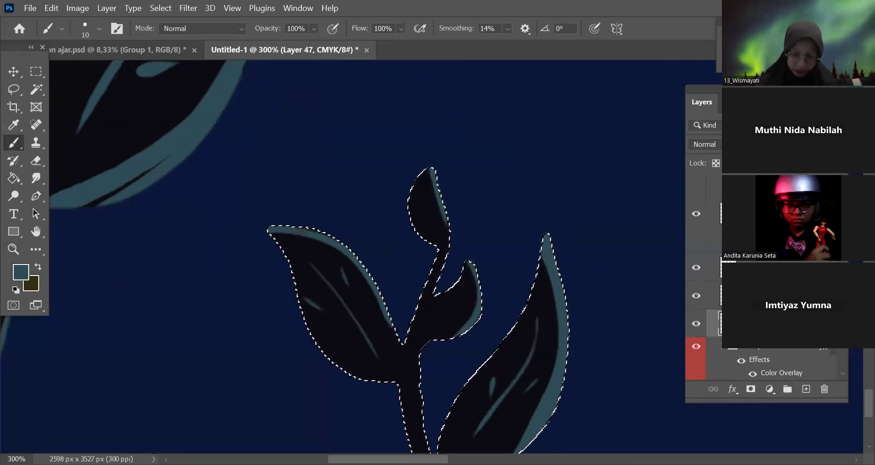
{"action": "key", "text": "ctrl+minus"}
{"action": "key", "text": "ctrl+minus"}
{"action": "key", "text": "ctrl+minus"}
{"action": "key", "text": "ctrl+minus"}
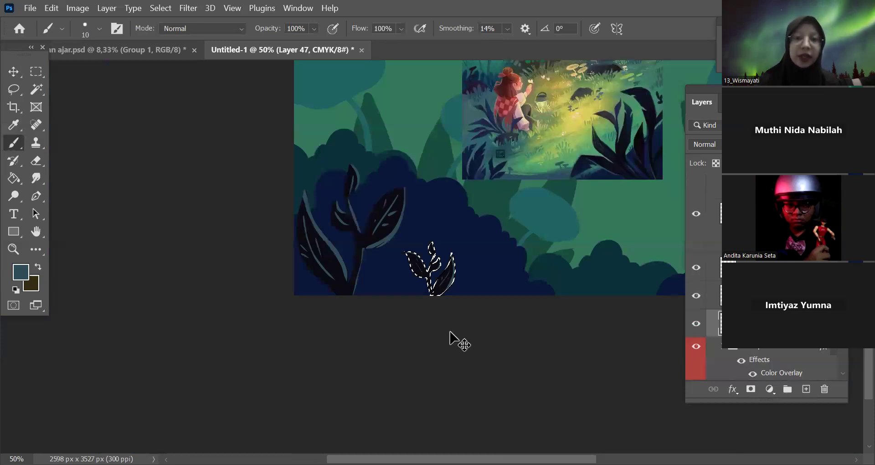
{"action": "key", "text": "ctrl+minus"}
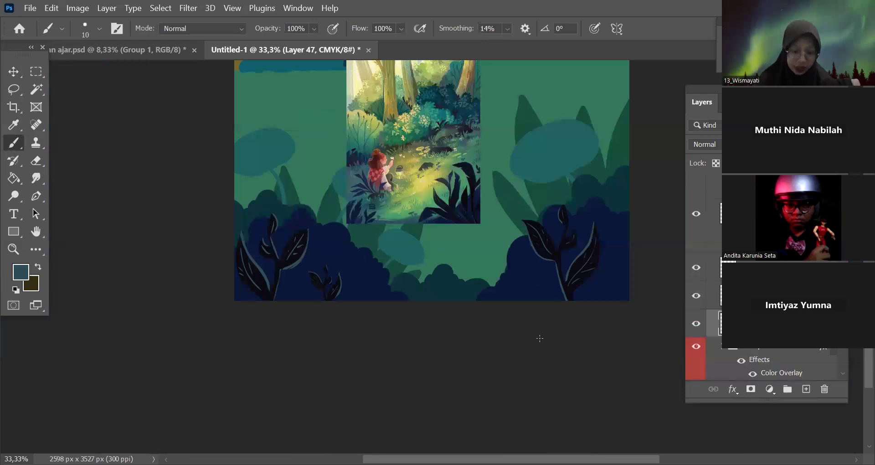
{"action": "key", "text": "ctrl+minus"}
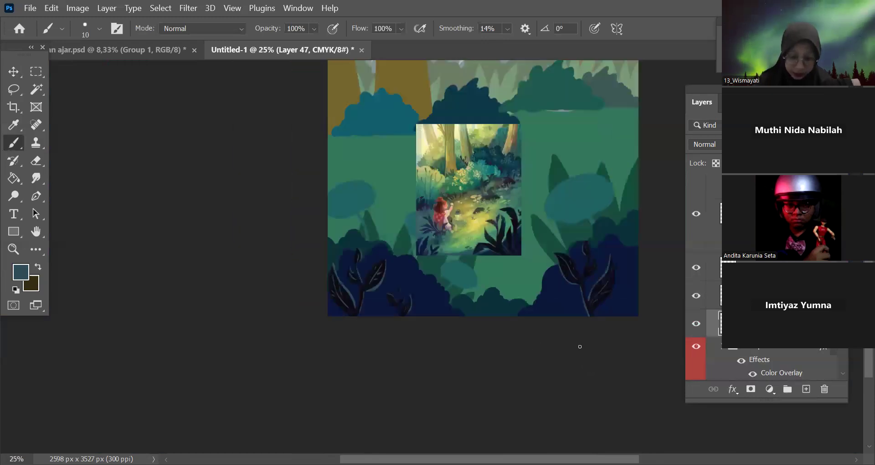
Step: Circle the upper yellow leaf cluster on the reference picture's bush in red (#f70a2b) on a new layer
{"action": "key", "text": "ctrl+plus"}
{"action": "key", "text": "ctrl+plus"}
{"action": "key", "text": "ctrl+plus"}
{"action": "key", "text": "ctrl+plus"}
{"action": "key", "text": "ctrl+plus"}
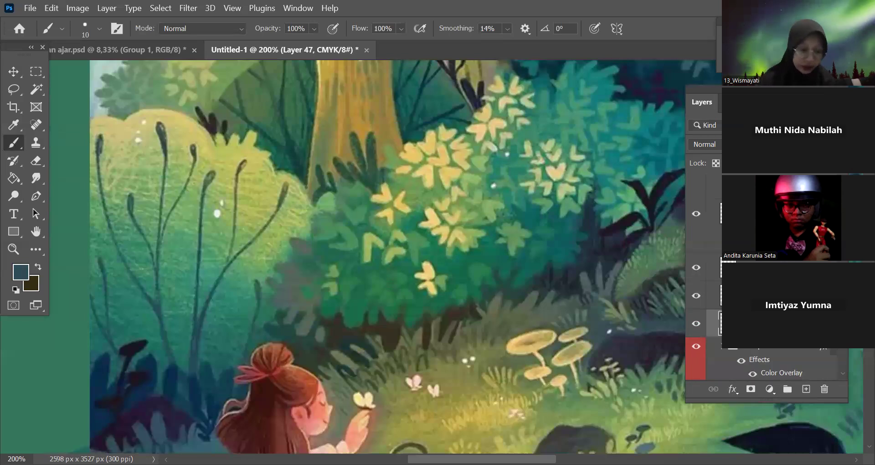
{"action": "left_click", "coordinate": [297, 157], "text": "ctrl"}
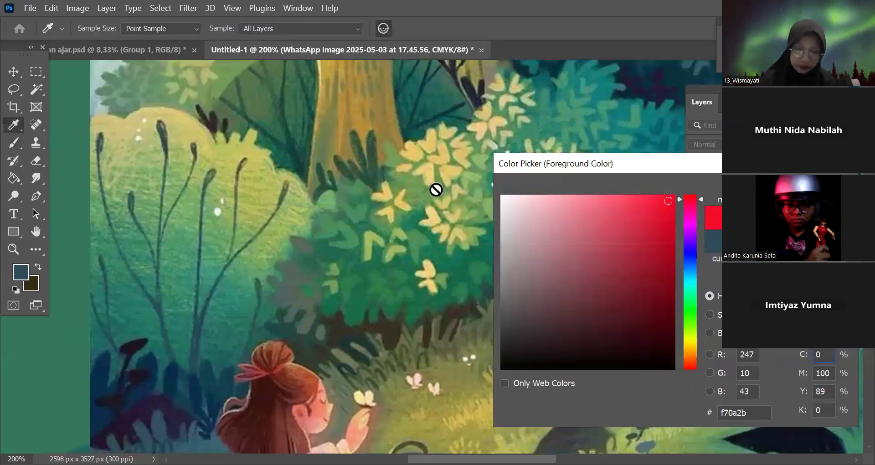
{"action": "key", "text": "Return"}
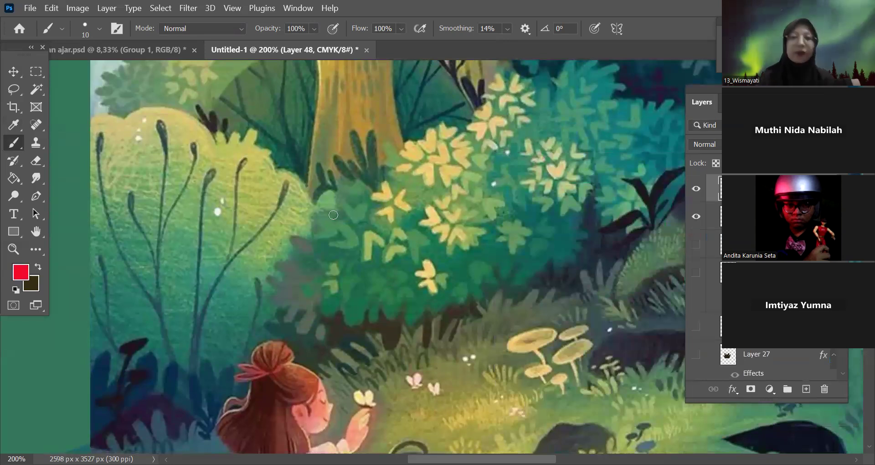
{"action": "key", "text": "ctrl+shift+z"}
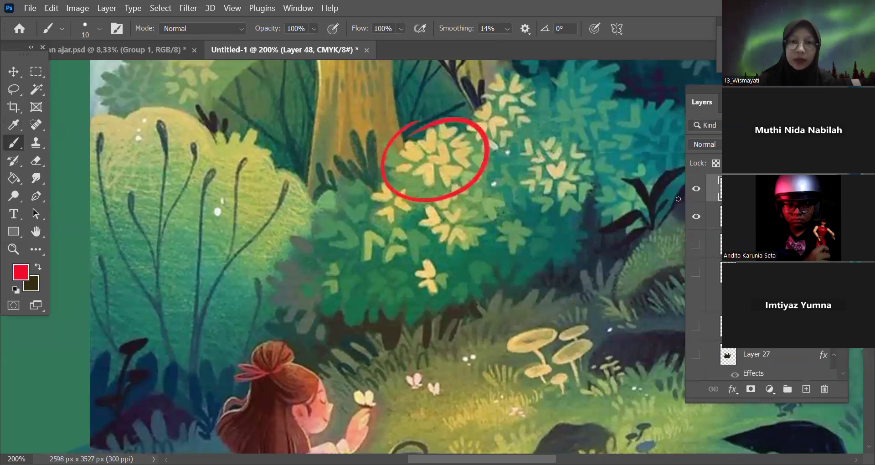
Step: Examine the circled leaf cluster in the reference picture, then delete the layer with the red circle
{"action": "key", "text": "ctrl+minus"}
{"action": "key", "text": "ctrl+minus"}
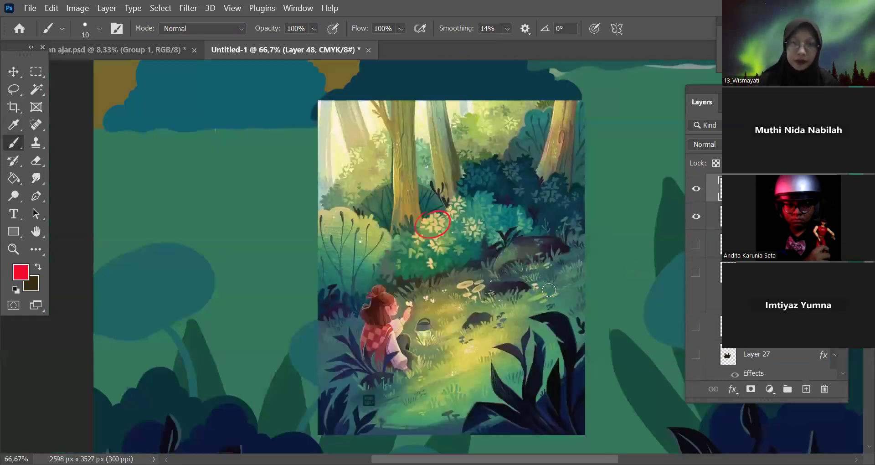
{"action": "key", "text": "ctrl+plus"}
{"action": "key", "text": "ctrl+plus"}
{"action": "key", "text": "ctrl+plus"}
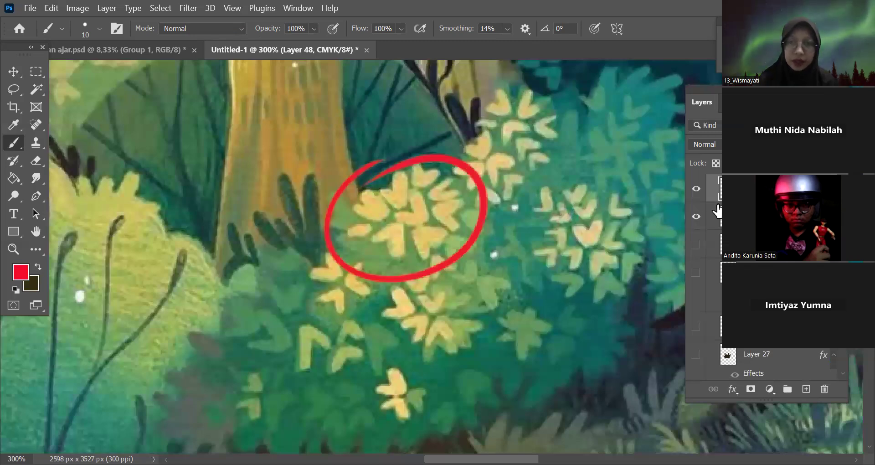
{"action": "key", "text": "Delete"}
Step: Scale the reference picture up to 214.14% so its leafy bush fills the canvas
{"action": "key", "text": "ctrl+minus"}
{"action": "key", "text": "ctrl+minus"}
{"action": "key", "text": "ctrl+minus"}
{"action": "key", "text": "ctrl+minus"}
{"action": "key", "text": "ctrl+minus"}
{"action": "key", "text": "ctrl+minus"}
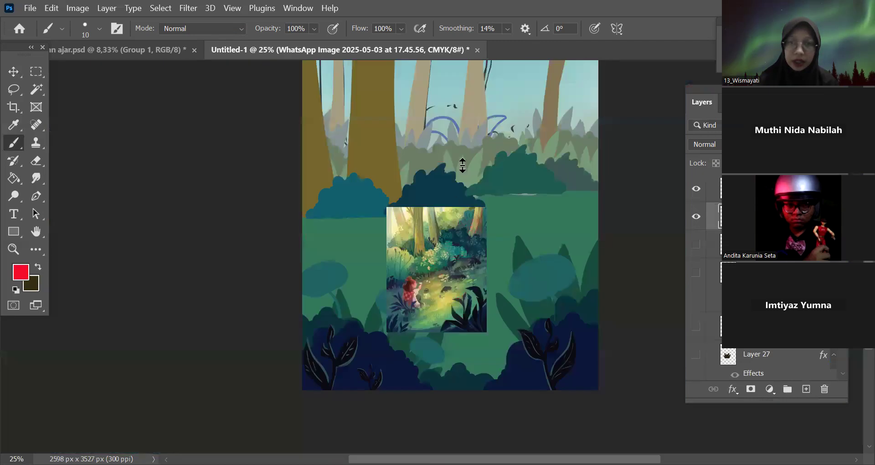
{"action": "key", "text": "ctrl+t"}
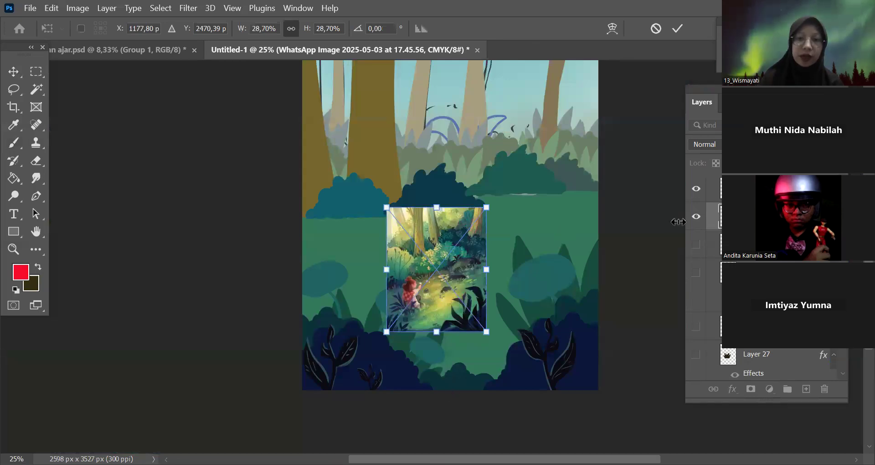
{"action": "left_click_drag", "start_coordinate": [282, 248], "coordinate": [469, 221]}
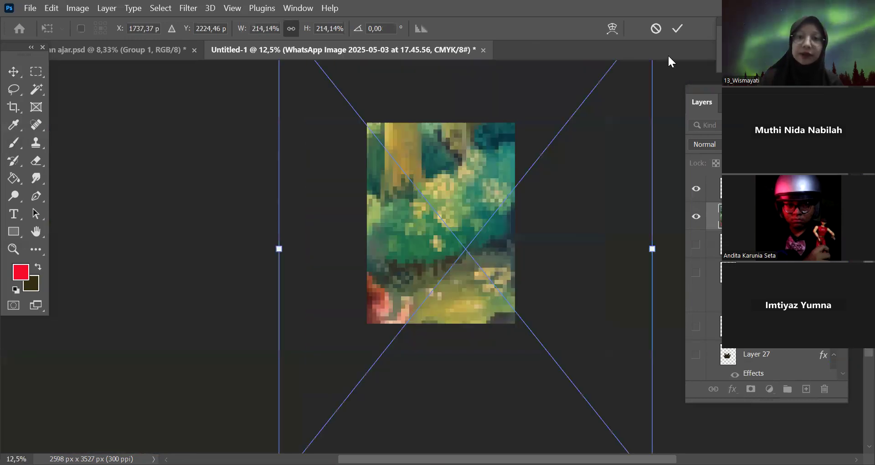
{"action": "left_click", "coordinate": [678, 28]}
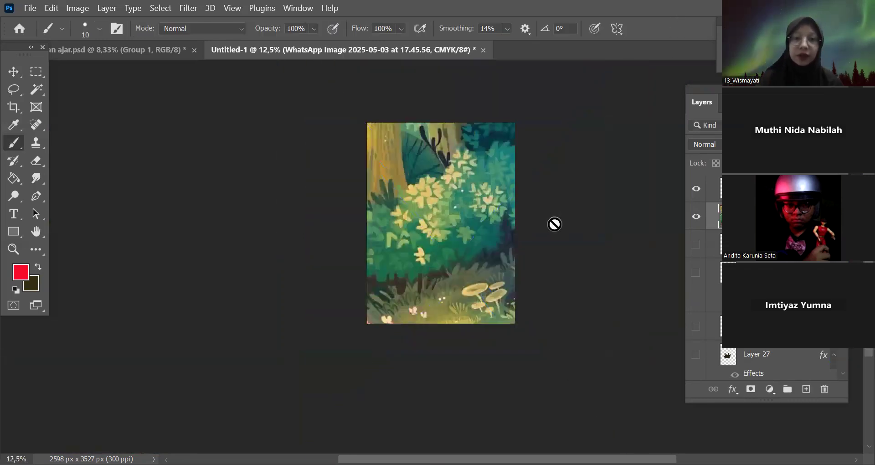
Step: Add a new layer above the enlarged reference picture and set the foreground color to black
{"action": "key", "text": "ctrl+plus"}
{"action": "key", "text": "ctrl+plus"}
{"action": "key", "text": "ctrl+plus"}
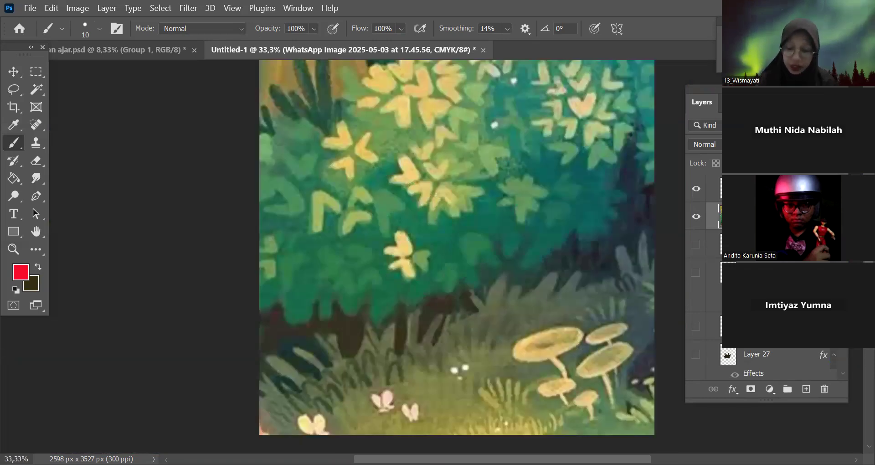
{"action": "left_click_drag", "start_coordinate": [505, 138], "coordinate": [473, 275]}
{"action": "key", "text": "ctrl+shift+alt+n"}
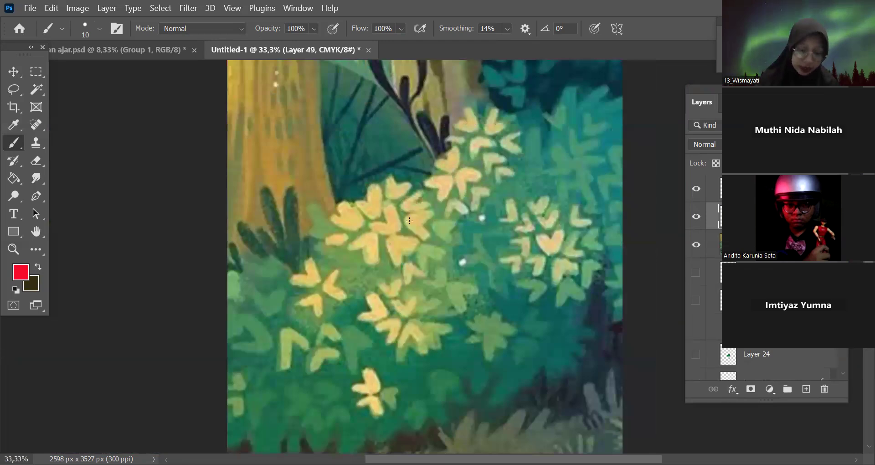
{"action": "key", "text": "ctrl+plus"}
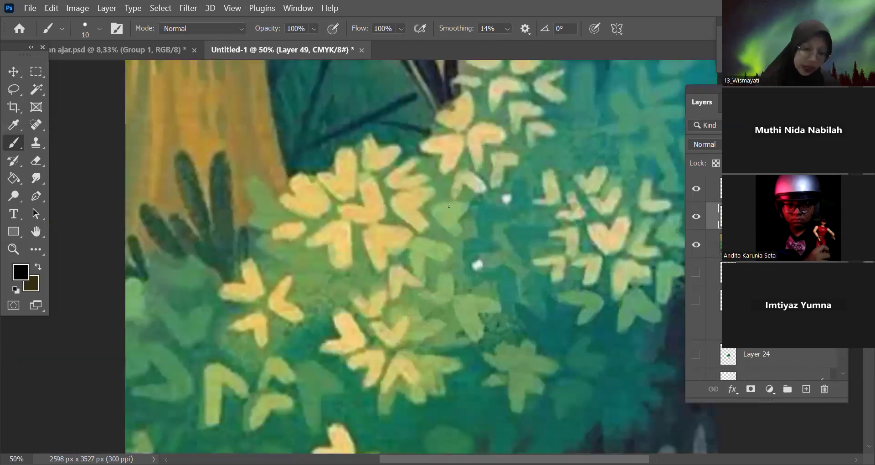
{"action": "left_click_drag", "start_coordinate": [378, 202], "coordinate": [453, 216]}
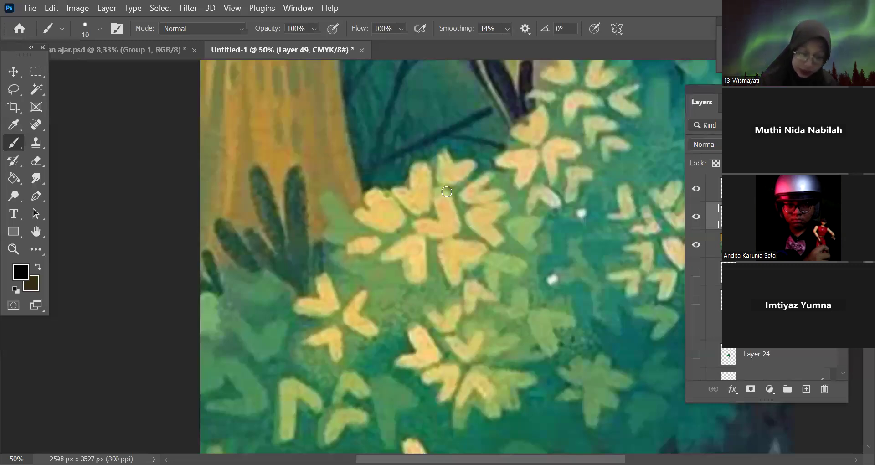
Step: Enlarge the brush to 45 px and trace the central heart-shaped leaf of the yellow cluster as a solid black shape
{"action": "key", "text": "bracketright"}
{"action": "key", "text": "bracketright"}
{"action": "key", "text": "bracketright"}
{"action": "key", "text": "bracketright"}
{"action": "key", "text": "bracketright"}
{"action": "key", "text": "ctrl+plus"}
{"action": "left_click_drag", "start_coordinate": [440, 171], "coordinate": [450, 182]}
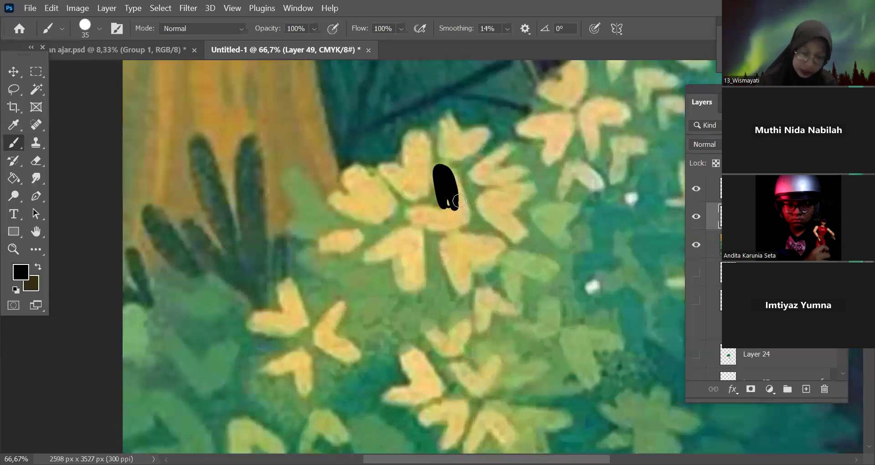
{"action": "key", "text": "bracketright"}
{"action": "mouse_move", "coordinate": [451, 178]}
{"action": "left_mouse_down"}
{"action": "mouse_move", "coordinate": [434, 214]}
{"action": "mouse_move", "coordinate": [452, 177]}
{"action": "left_mouse_up"}
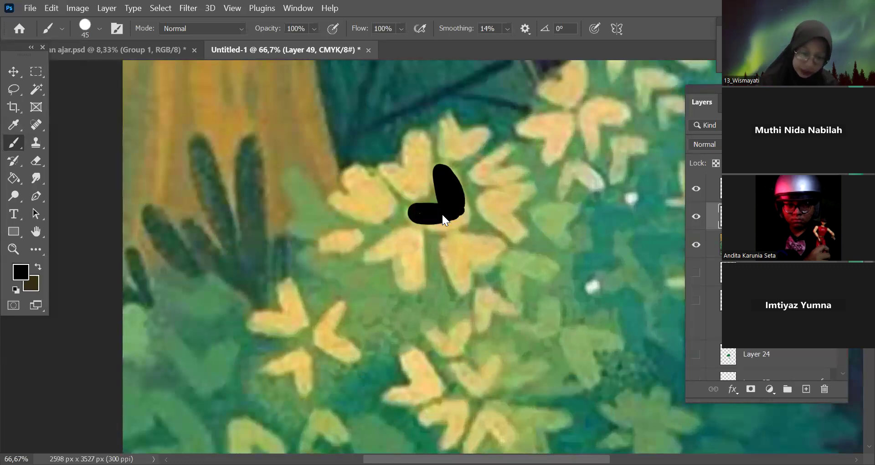
{"action": "left_click_drag", "start_coordinate": [442, 214], "coordinate": [456, 202]}
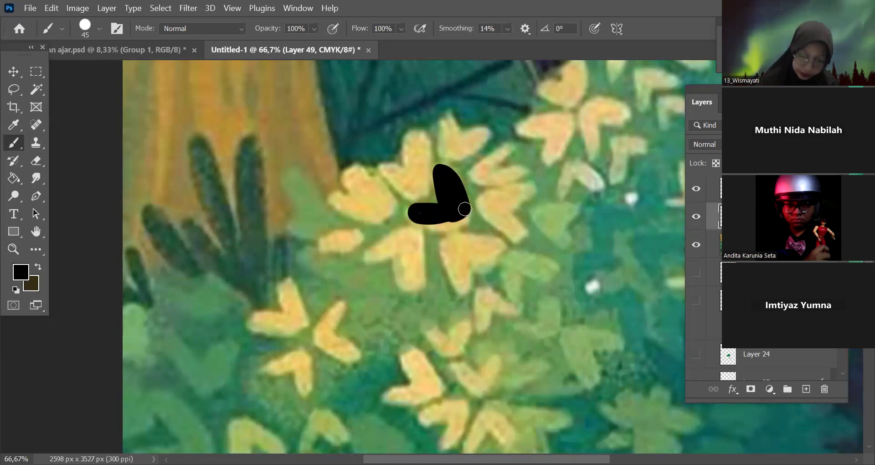
{"action": "left_click_drag", "start_coordinate": [438, 223], "coordinate": [461, 215]}
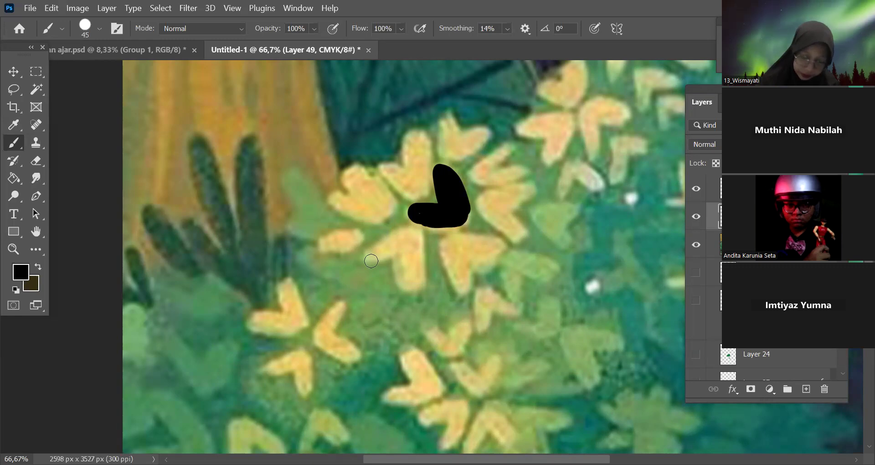
Step: Set the brush smoothing to 0% and fill the heart-shaped leaf just below the central one in black
{"action": "left_click_drag", "start_coordinate": [365, 260], "coordinate": [399, 279]}
{"action": "mouse_move", "coordinate": [365, 255]}
{"action": "left_mouse_down"}
{"action": "mouse_move", "coordinate": [400, 229]}
{"action": "mouse_move", "coordinate": [417, 238]}
{"action": "mouse_move", "coordinate": [409, 265]}
{"action": "mouse_move", "coordinate": [374, 253]}
{"action": "mouse_move", "coordinate": [406, 237]}
{"action": "mouse_move", "coordinate": [403, 265]}
{"action": "left_mouse_up"}
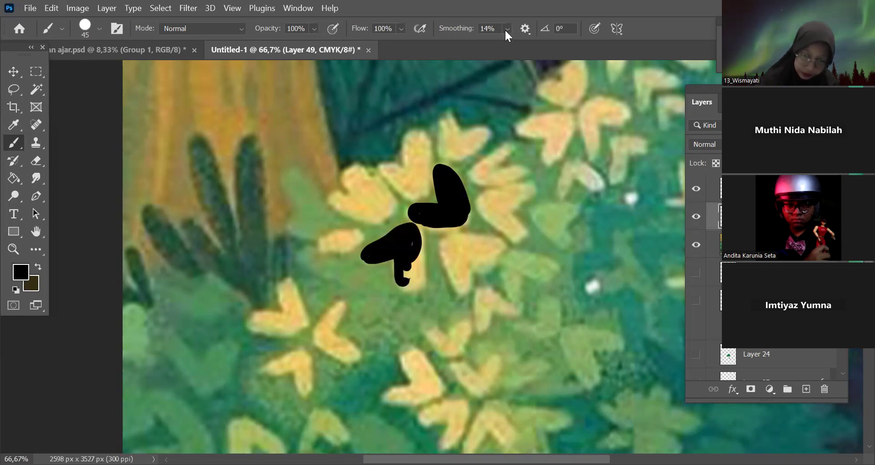
{"action": "mouse_move", "coordinate": [415, 227]}
{"action": "left_mouse_down"}
{"action": "mouse_move", "coordinate": [418, 272]}
{"action": "mouse_move", "coordinate": [403, 277]}
{"action": "mouse_move", "coordinate": [418, 262]}
{"action": "mouse_move", "coordinate": [409, 282]}
{"action": "left_mouse_up"}
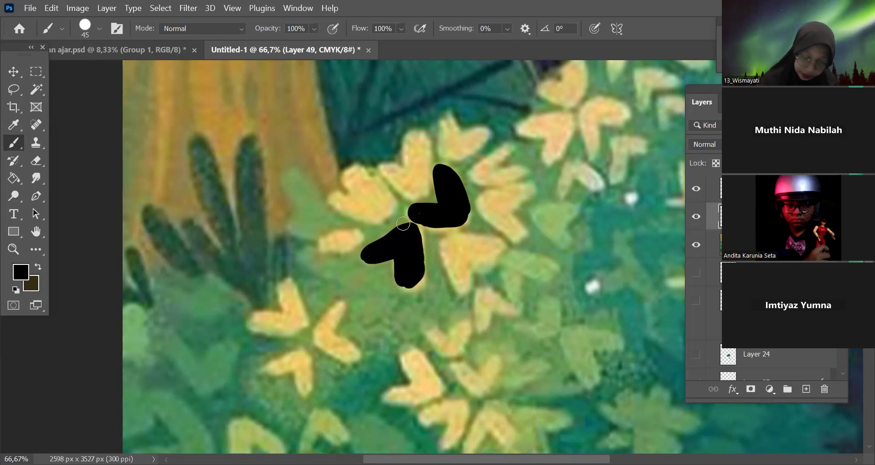
Step: Paint the remaining outer leaves of the yellow cluster as solid black shapes around the central leaf
{"action": "mouse_move", "coordinate": [360, 236]}
{"action": "left_mouse_down"}
{"action": "mouse_move", "coordinate": [321, 245]}
{"action": "mouse_move", "coordinate": [332, 248]}
{"action": "left_mouse_up"}
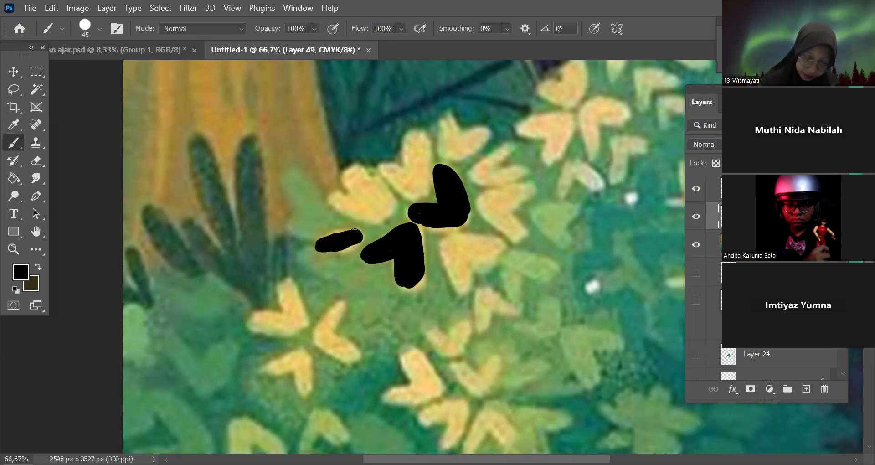
{"action": "mouse_move", "coordinate": [336, 205]}
{"action": "left_mouse_down"}
{"action": "mouse_move", "coordinate": [348, 171]}
{"action": "mouse_move", "coordinate": [385, 174]}
{"action": "mouse_move", "coordinate": [368, 171]}
{"action": "mouse_move", "coordinate": [391, 200]}
{"action": "mouse_move", "coordinate": [383, 211]}
{"action": "mouse_move", "coordinate": [343, 204]}
{"action": "mouse_move", "coordinate": [378, 220]}
{"action": "mouse_move", "coordinate": [348, 202]}
{"action": "mouse_move", "coordinate": [365, 204]}
{"action": "mouse_move", "coordinate": [354, 177]}
{"action": "mouse_move", "coordinate": [373, 200]}
{"action": "left_mouse_up"}
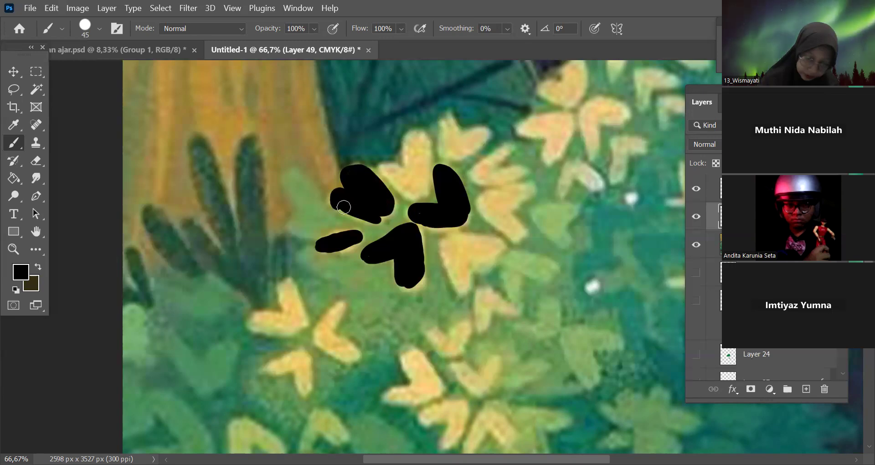
{"action": "mouse_move", "coordinate": [382, 167]}
{"action": "left_mouse_down"}
{"action": "mouse_move", "coordinate": [426, 162]}
{"action": "mouse_move", "coordinate": [404, 153]}
{"action": "mouse_move", "coordinate": [401, 183]}
{"action": "mouse_move", "coordinate": [416, 145]}
{"action": "mouse_move", "coordinate": [417, 157]}
{"action": "left_mouse_up"}
{"action": "mouse_move", "coordinate": [440, 248]}
{"action": "left_mouse_down"}
{"action": "mouse_move", "coordinate": [466, 291]}
{"action": "mouse_move", "coordinate": [470, 267]}
{"action": "mouse_move", "coordinate": [497, 257]}
{"action": "mouse_move", "coordinate": [465, 236]}
{"action": "mouse_move", "coordinate": [448, 259]}
{"action": "mouse_move", "coordinate": [447, 247]}
{"action": "mouse_move", "coordinate": [454, 267]}
{"action": "mouse_move", "coordinate": [477, 246]}
{"action": "mouse_move", "coordinate": [452, 257]}
{"action": "mouse_move", "coordinate": [487, 255]}
{"action": "left_mouse_up"}
{"action": "mouse_move", "coordinate": [477, 200]}
{"action": "left_mouse_down"}
{"action": "mouse_move", "coordinate": [534, 189]}
{"action": "mouse_move", "coordinate": [524, 221]}
{"action": "mouse_move", "coordinate": [510, 230]}
{"action": "mouse_move", "coordinate": [484, 200]}
{"action": "mouse_move", "coordinate": [524, 191]}
{"action": "mouse_move", "coordinate": [504, 213]}
{"action": "mouse_move", "coordinate": [513, 224]}
{"action": "mouse_move", "coordinate": [511, 203]}
{"action": "mouse_move", "coordinate": [500, 219]}
{"action": "left_mouse_up"}
{"action": "mouse_move", "coordinate": [484, 164]}
{"action": "left_mouse_down"}
{"action": "mouse_move", "coordinate": [510, 147]}
{"action": "mouse_move", "coordinate": [483, 177]}
{"action": "mouse_move", "coordinate": [504, 166]}
{"action": "left_mouse_up"}
{"action": "mouse_move", "coordinate": [436, 149]}
{"action": "left_mouse_down"}
{"action": "mouse_move", "coordinate": [489, 129]}
{"action": "mouse_move", "coordinate": [456, 160]}
{"action": "mouse_move", "coordinate": [455, 137]}
{"action": "mouse_move", "coordinate": [483, 132]}
{"action": "mouse_move", "coordinate": [455, 146]}
{"action": "mouse_move", "coordinate": [488, 130]}
{"action": "left_mouse_up"}
Step: Enlarge the black leaf cluster so it spans most of the canvas width
{"action": "key", "text": "ctrl+minus"}
{"action": "key", "text": "ctrl+minus"}
{"action": "key", "text": "ctrl+minus"}
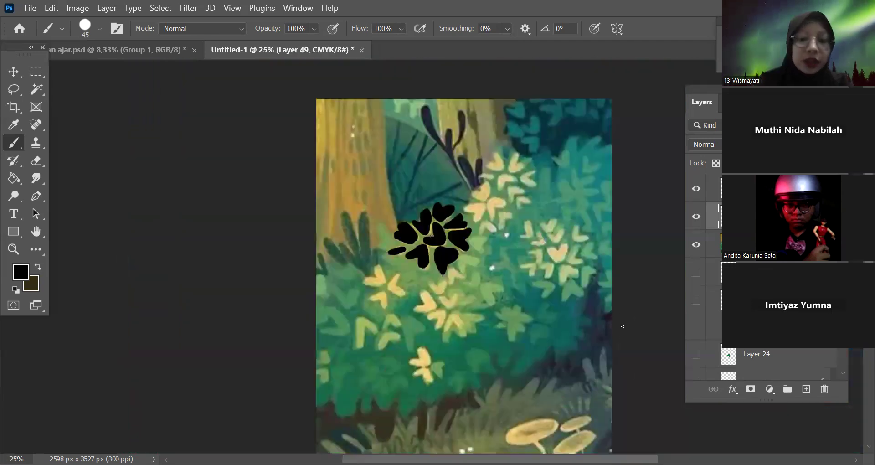
{"action": "key", "text": "ctrl+minus"}
{"action": "key", "text": "ctrl+t"}
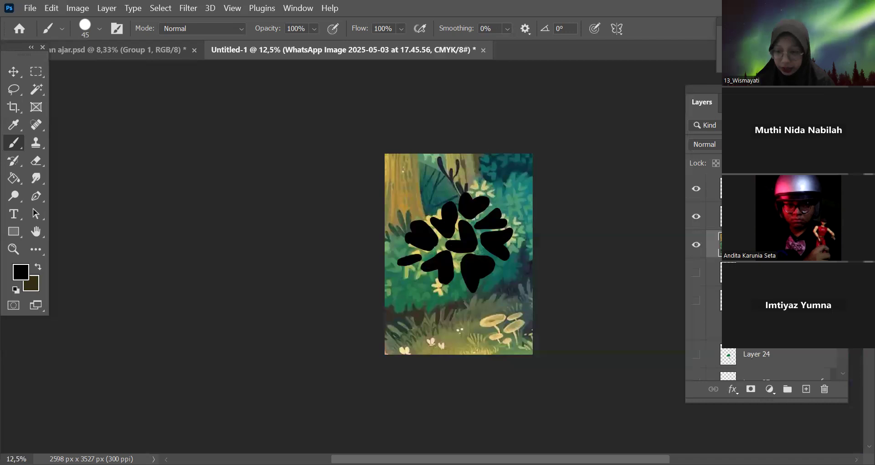
Step: Select the black leaf cluster's layer and move it up the layer stack
{"action": "scroll", "coordinate": [766, 256], "scroll_direction": "up", "scroll_amount": 2}
{"action": "left_click", "coordinate": [766, 251]}
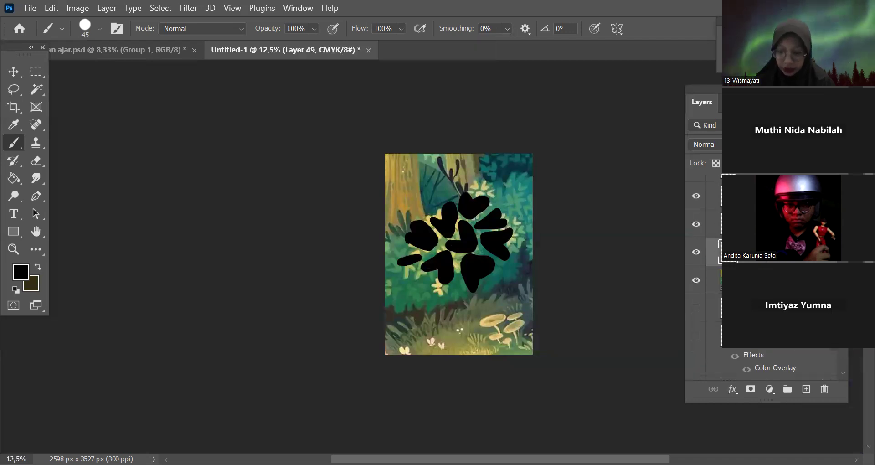
{"action": "scroll", "coordinate": [766, 273], "scroll_direction": "down", "scroll_amount": 2}
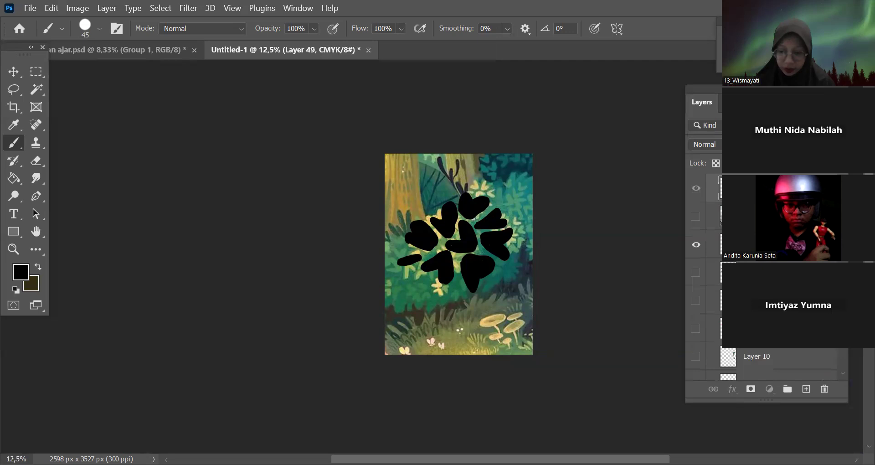
{"action": "left_click_drag", "start_coordinate": [766, 188], "coordinate": [766, 177]}
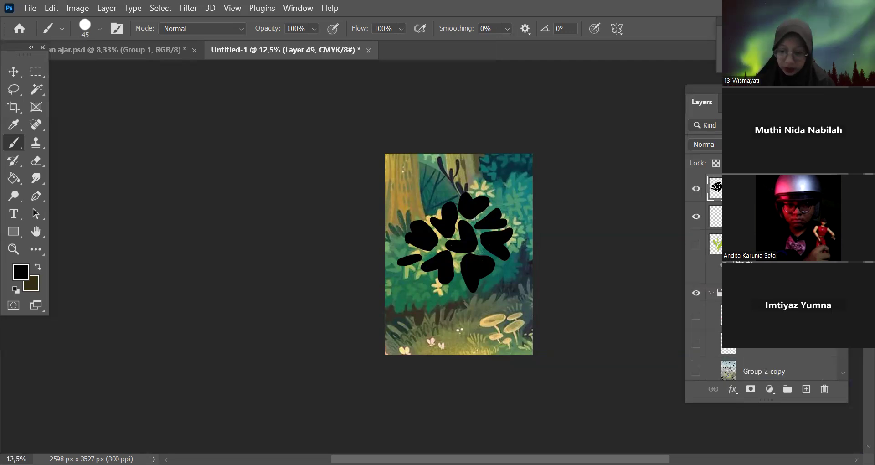
Step: Hide the forest reference group and group the two blue gradient layers together
{"action": "left_click", "coordinate": [696, 294]}
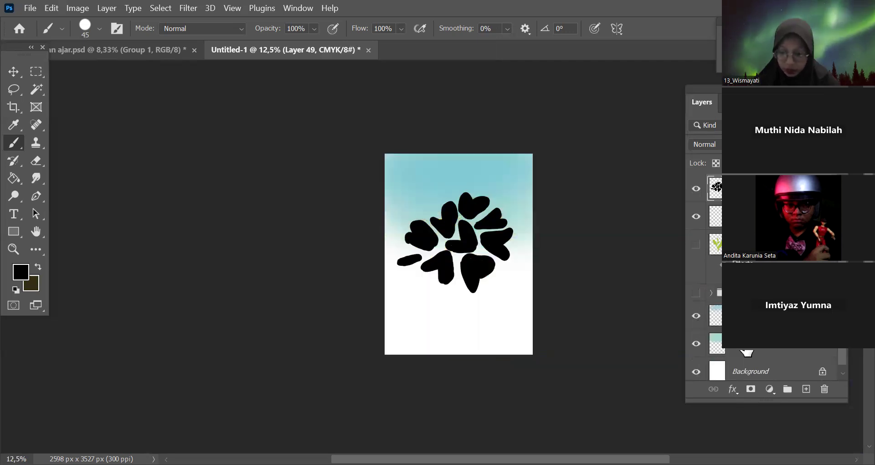
{"action": "left_click", "coordinate": [747, 315]}
{"action": "scroll", "coordinate": [749, 350], "scroll_direction": "down", "scroll_amount": 1}
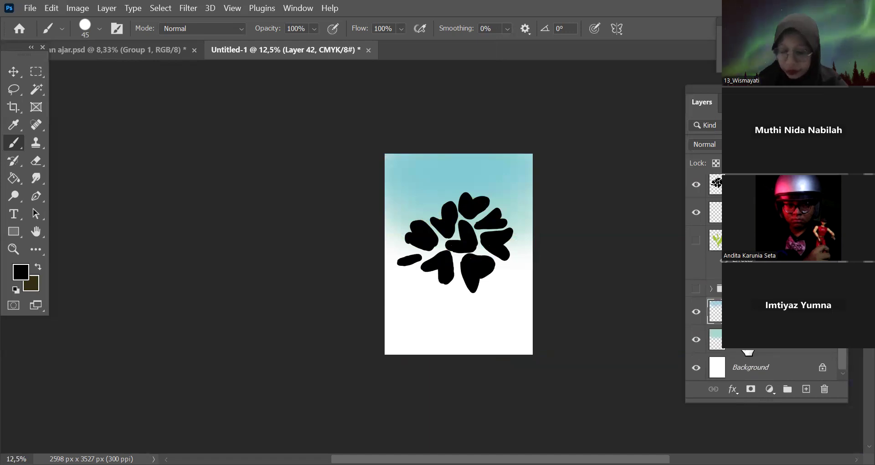
{"action": "left_click", "coordinate": [738, 350], "text": "shift"}
{"action": "key", "text": "ctrl+g"}
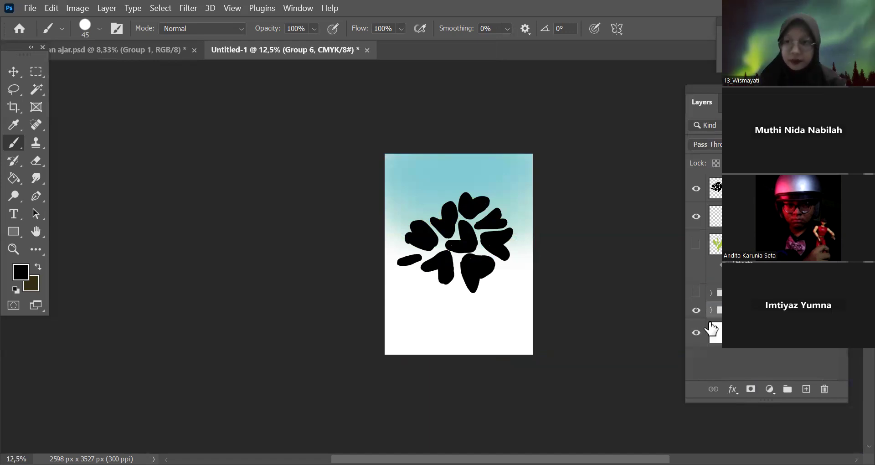
Step: Hide the gradient group and the Background layer, and select the black leaf cluster's layer
{"action": "left_click", "coordinate": [697, 313]}
{"action": "left_click", "coordinate": [696, 334]}
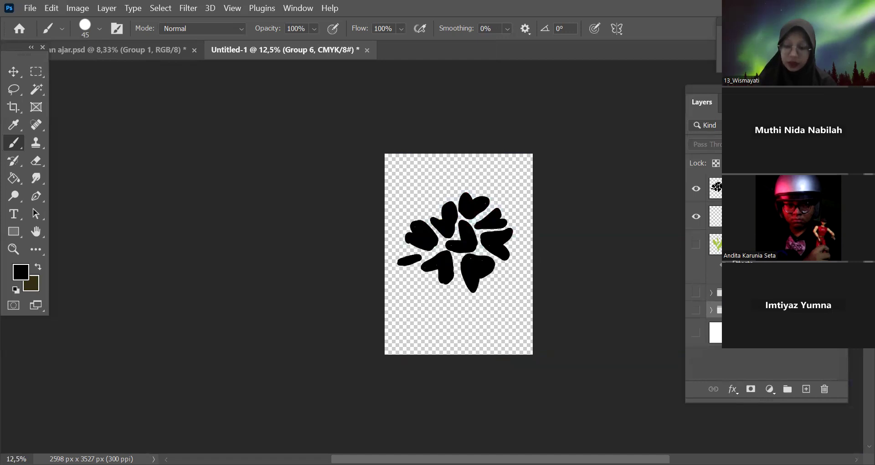
{"action": "left_click", "coordinate": [703, 194]}
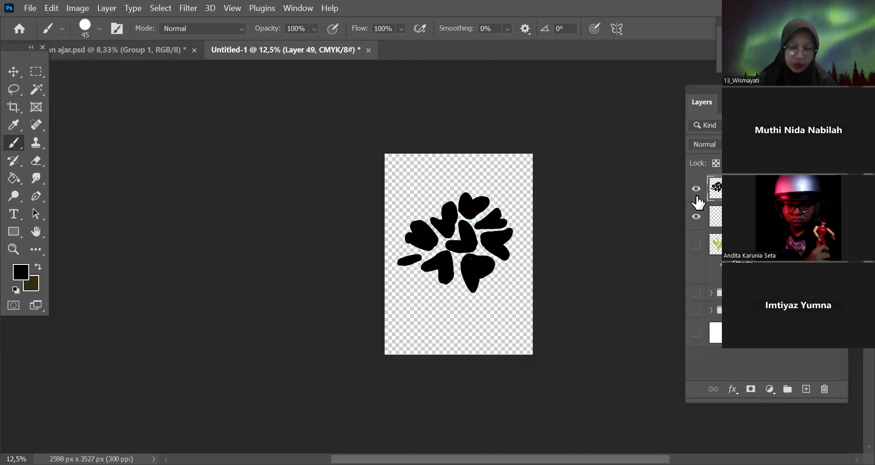
{"action": "key", "text": "ctrl+plus"}
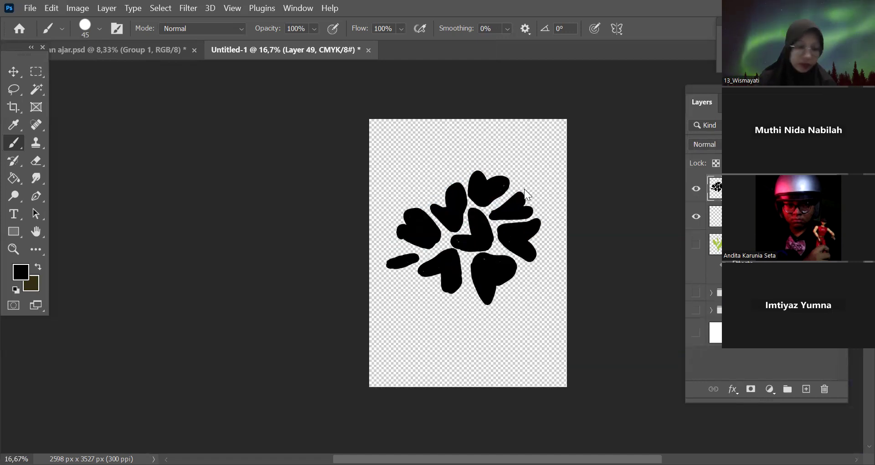
Step: Define the black leaf cluster as a brush preset named "bunga daun"
{"action": "left_click", "coordinate": [52, 9]}
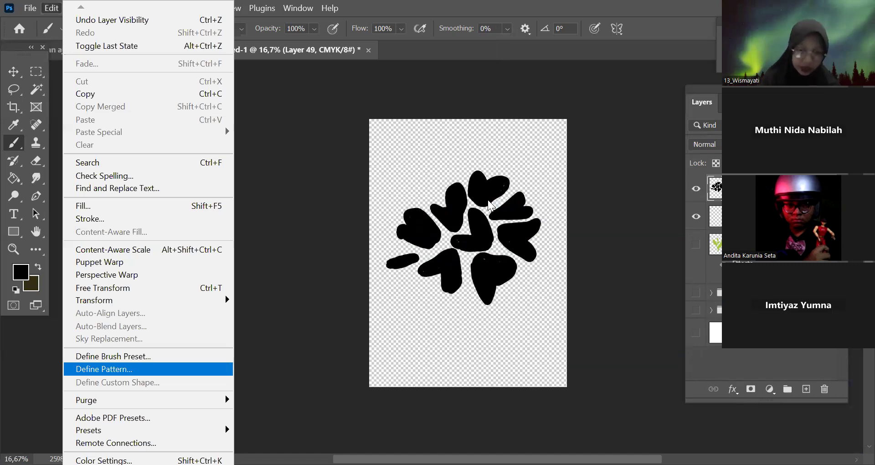
{"action": "key", "text": "Up"}
{"action": "key", "text": "Return"}
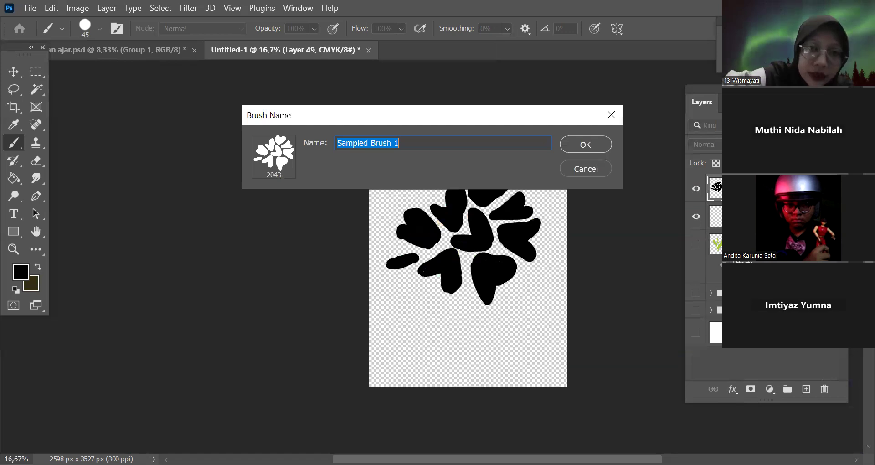
{"action": "type", "text": "bunga daun"}
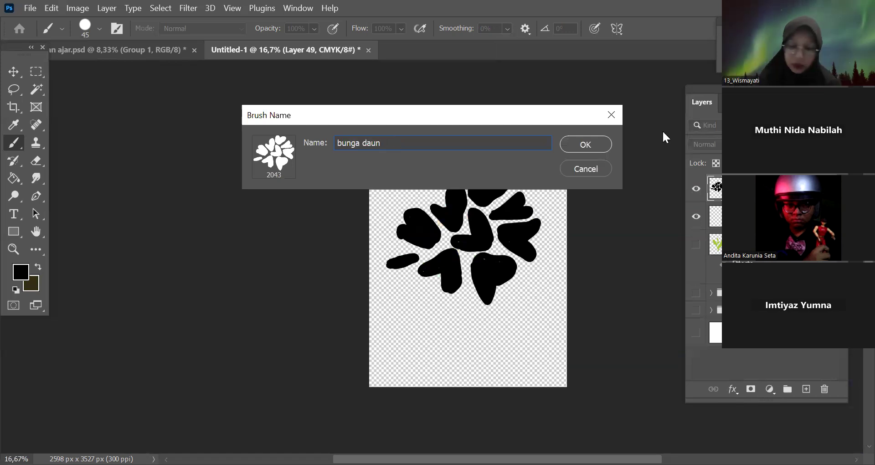
{"action": "left_click", "coordinate": [598, 144]}
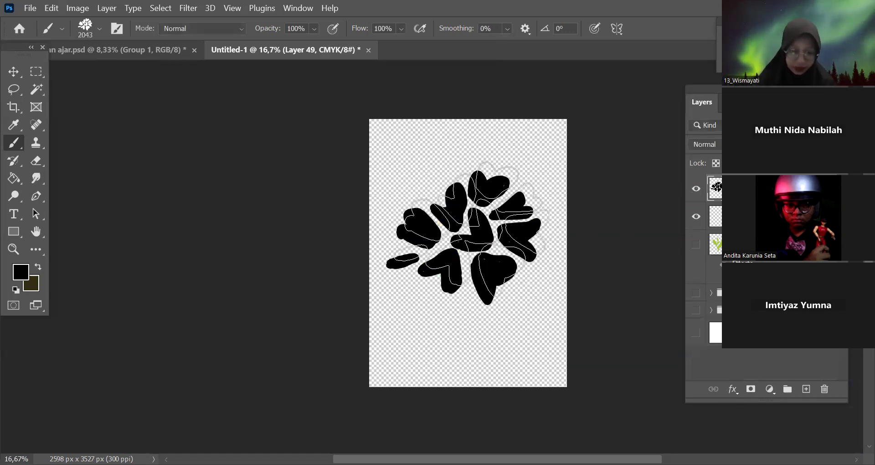
Step: Hide the black leaf cluster's layer and add a new empty layer above it
{"action": "left_click", "coordinate": [696, 188]}
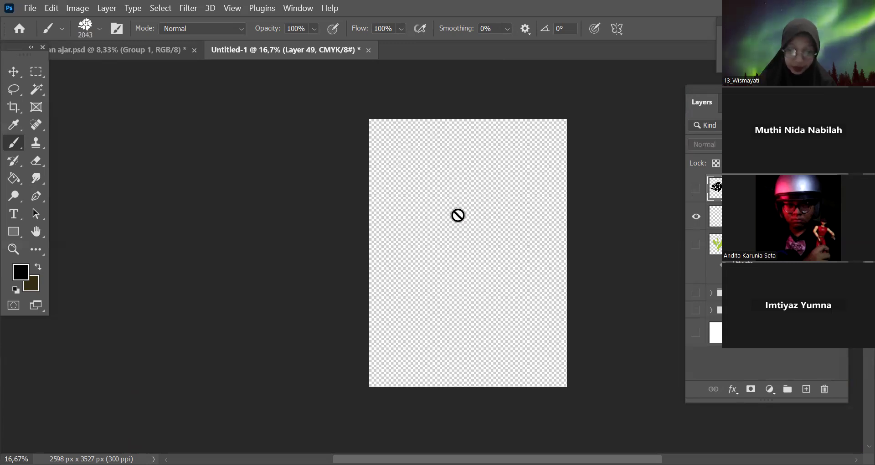
{"action": "left_click", "coordinate": [806, 389]}
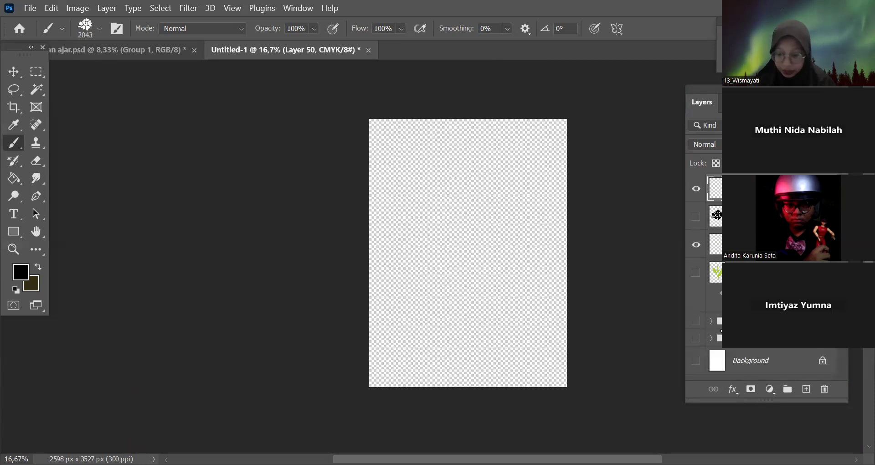
Step: Show the forest group and scale its reference picture down so the whole scene with the girl fits the canvas
{"action": "left_click", "coordinate": [697, 322]}
{"action": "left_click", "coordinate": [748, 321]}
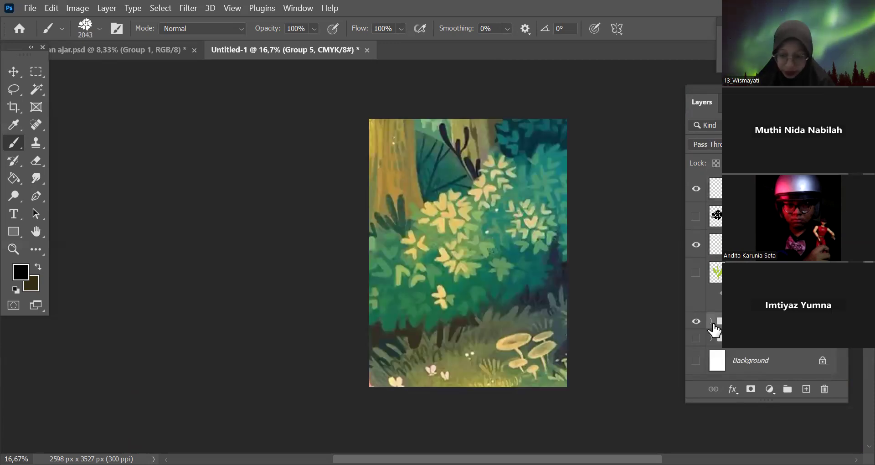
{"action": "key", "text": "v"}
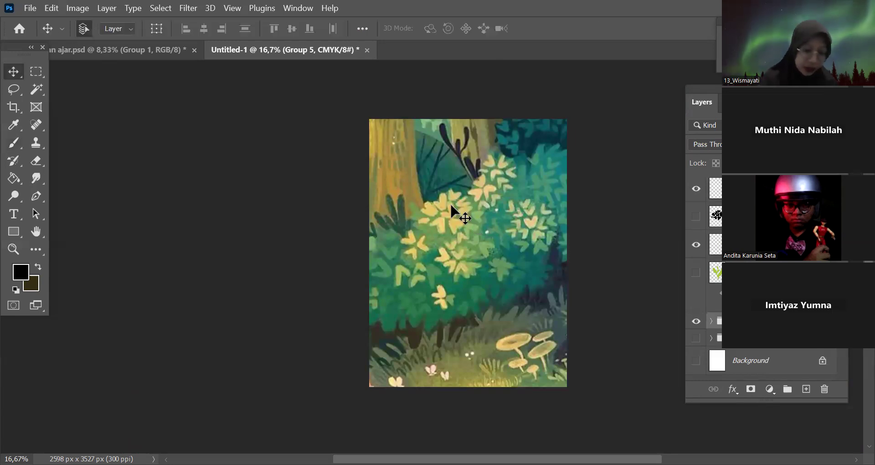
{"action": "left_click", "coordinate": [485, 208]}
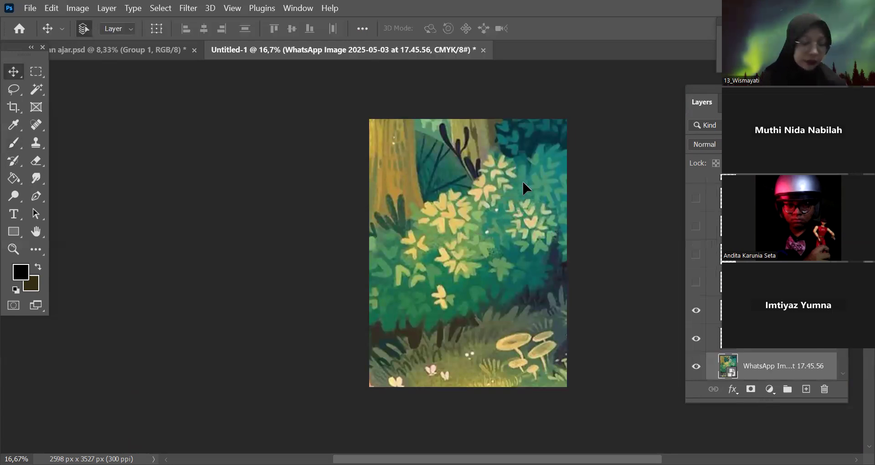
{"action": "key", "text": "ctrl+t"}
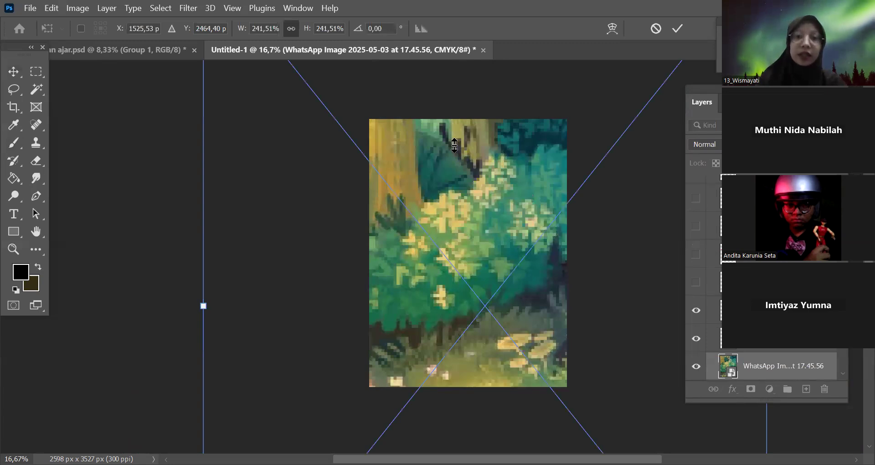
{"action": "key", "text": "ctrl+minus"}
{"action": "key", "text": "ctrl+minus"}
{"action": "key", "text": "ctrl+minus"}
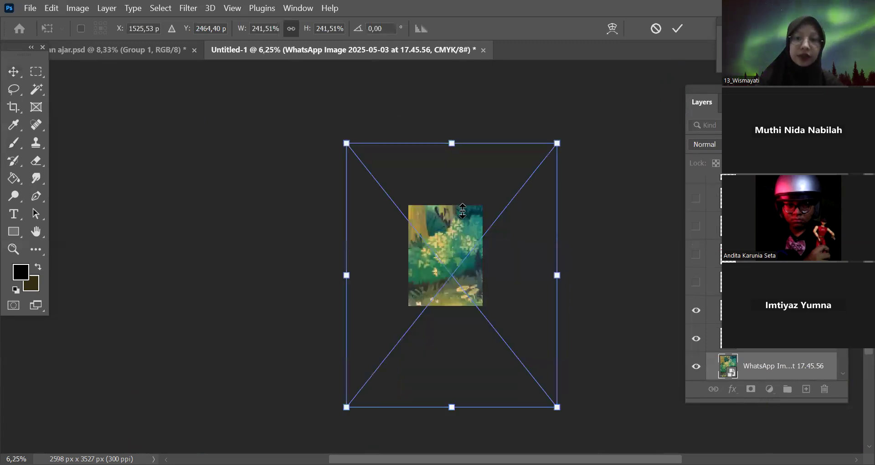
{"action": "left_click", "coordinate": [678, 29]}
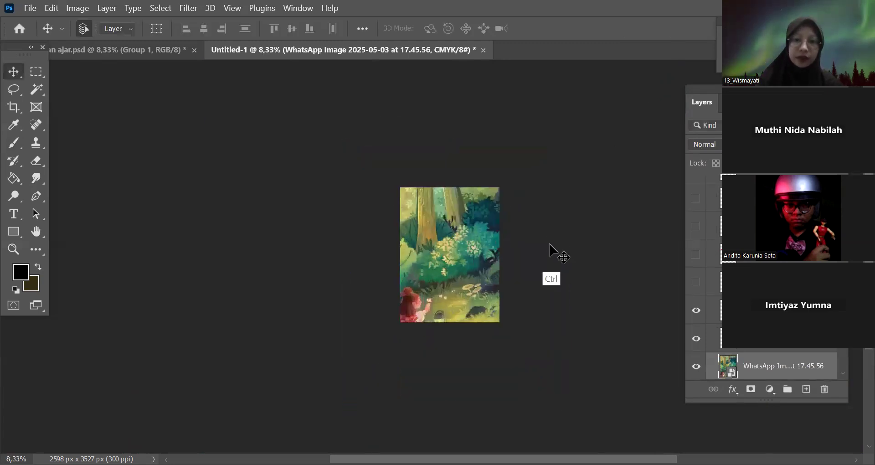
Step: Add a new empty layer directly above the forest reference picture
{"action": "key", "text": "ctrl+plus"}
{"action": "key", "text": "ctrl+plus"}
{"action": "key", "text": "ctrl+plus"}
{"action": "key", "text": "ctrl+plus"}
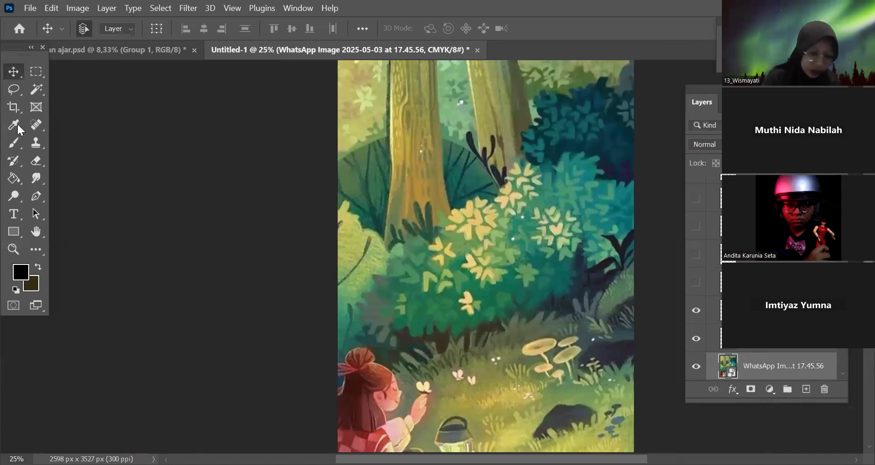
{"action": "key", "text": "ctrl+shift+alt+n"}
{"action": "scroll", "coordinate": [474, 169], "scroll_direction": "right", "scroll_amount": 3}
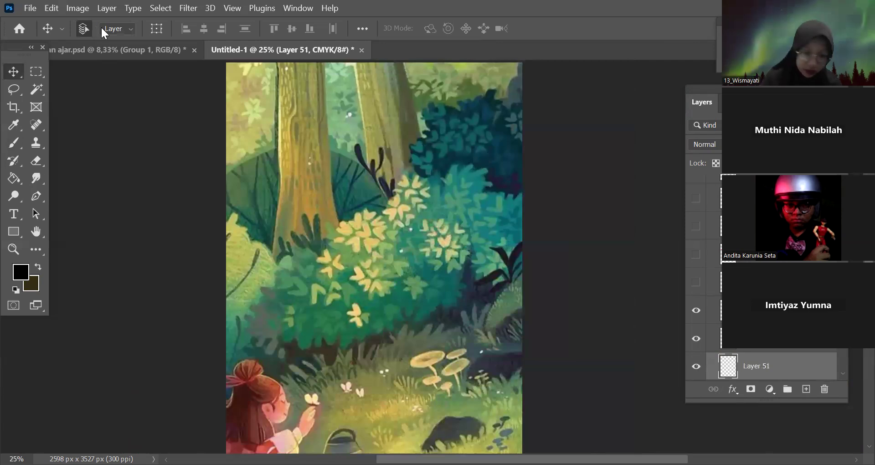
Step: Try the leaf cluster brush at size 700 on the bushes in sampled teal and green, and undo the test strokes
{"action": "key", "text": "b"}
{"action": "left_click", "coordinate": [472, 132], "text": "alt"}
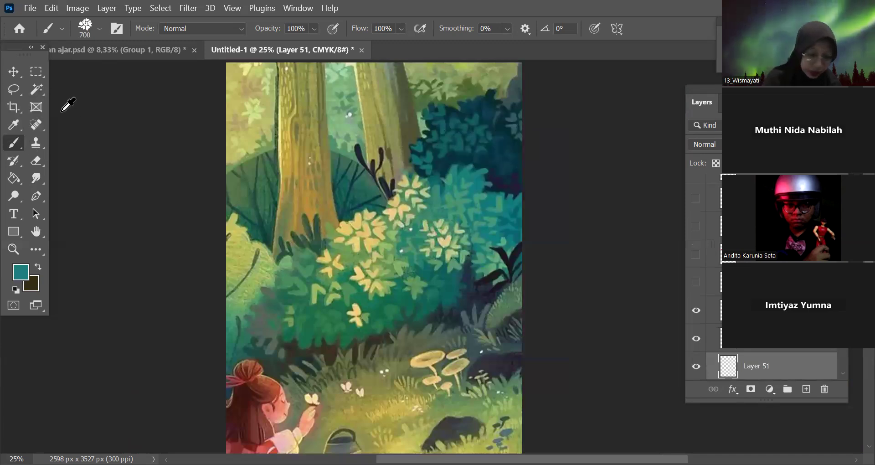
{"action": "left_click", "coordinate": [312, 309], "text": "alt"}
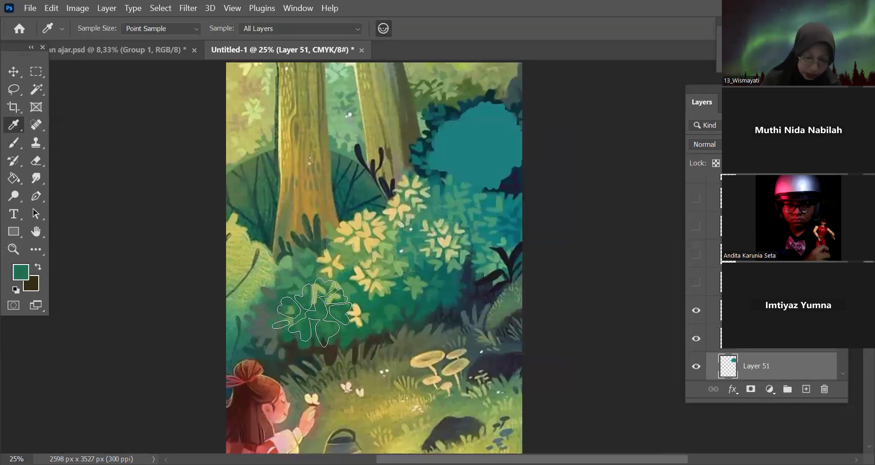
{"action": "left_click_drag", "start_coordinate": [313, 314], "coordinate": [327, 337]}
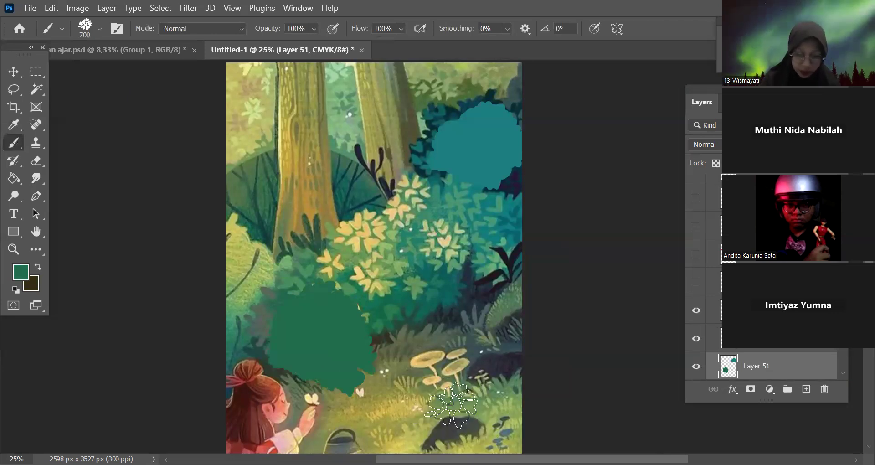
{"action": "key", "text": "ctrl+z"}
{"action": "key", "text": "ctrl+z"}
Step: Hide the forest reference picture to expose the illustration beneath it
{"action": "key", "text": "ctrl+minus"}
{"action": "key", "text": "ctrl+minus"}
{"action": "key", "text": "space"}
{"action": "left_click_drag", "start_coordinate": [553, 375], "coordinate": [575, 328]}
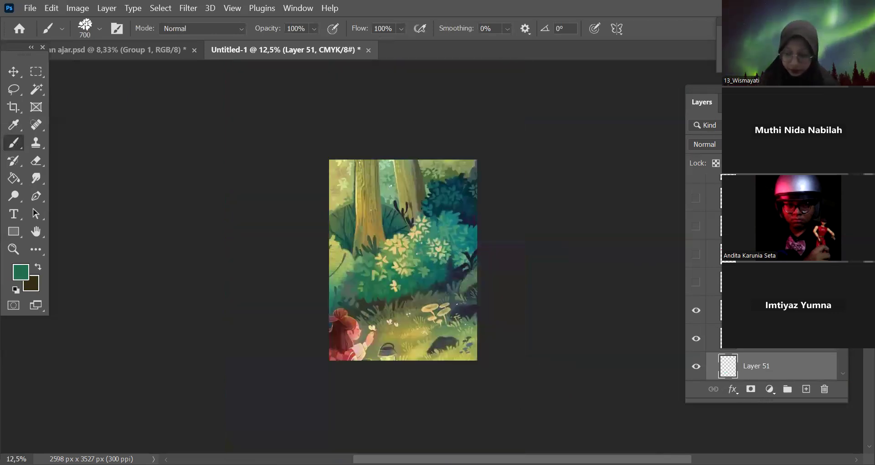
{"action": "scroll", "coordinate": [770, 365], "scroll_direction": "down", "scroll_amount": 4}
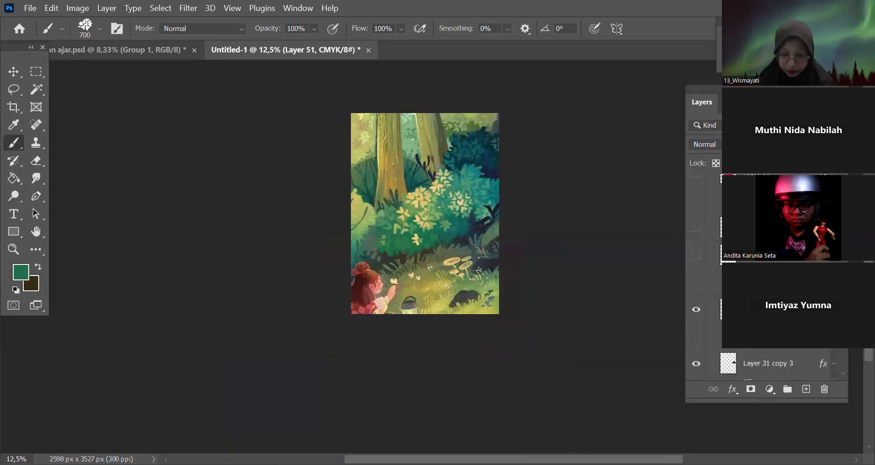
{"action": "scroll", "coordinate": [771, 364], "scroll_direction": "up", "scroll_amount": 3}
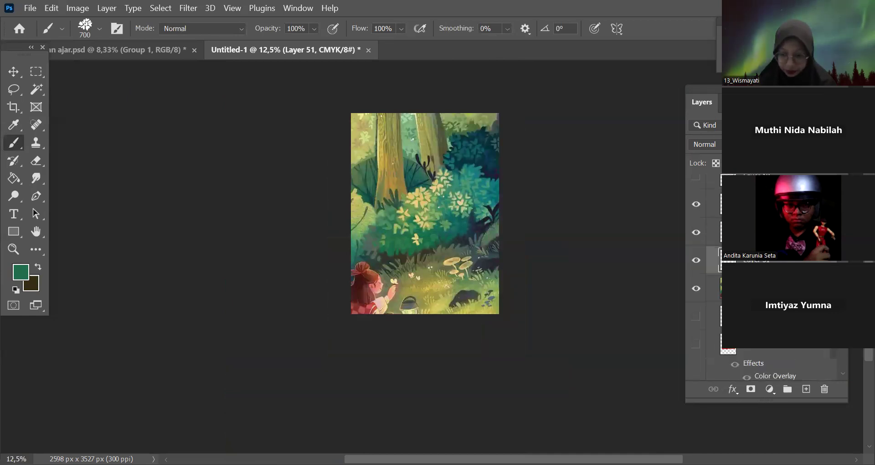
{"action": "left_click", "coordinate": [696, 292]}
{"action": "scroll", "coordinate": [829, 360], "scroll_direction": "down", "scroll_amount": 5}
{"action": "key", "text": "ctrl+plus"}
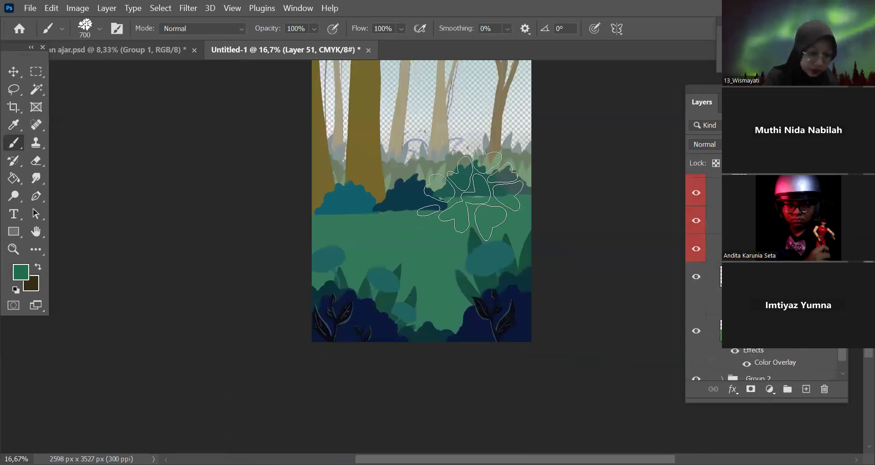
Step: Select the layer of the dark blue foreground bushes, toggling its visibility to check it
{"action": "scroll", "coordinate": [493, 308], "scroll_direction": "up", "scroll_amount": 2}
{"action": "key", "text": "v"}
{"action": "left_click", "coordinate": [515, 335]}
{"action": "left_click", "coordinate": [696, 189]}
{"action": "left_click", "coordinate": [696, 188]}
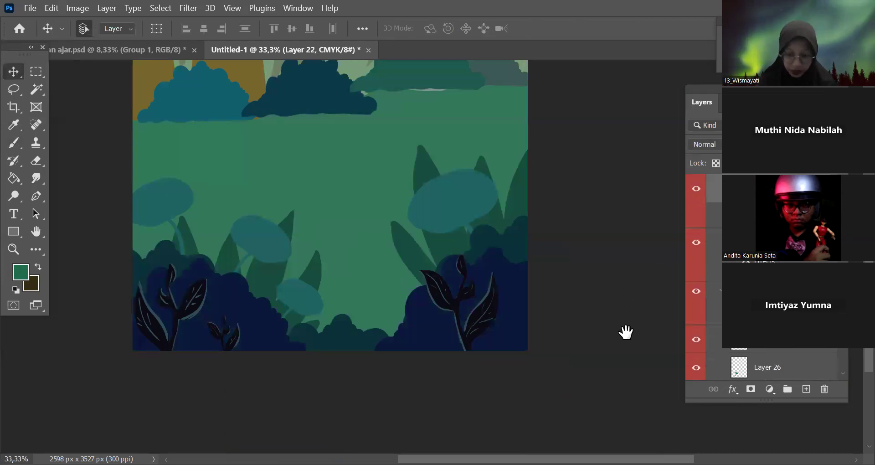
Step: Try a leaf cluster stamp at brush size 700 on the inner edge of the right dark blue bush and undo it
{"action": "left_click_drag", "start_coordinate": [626, 332], "coordinate": [680, 319]}
{"action": "left_click", "coordinate": [18, 144]}
{"action": "left_click", "coordinate": [458, 307]}
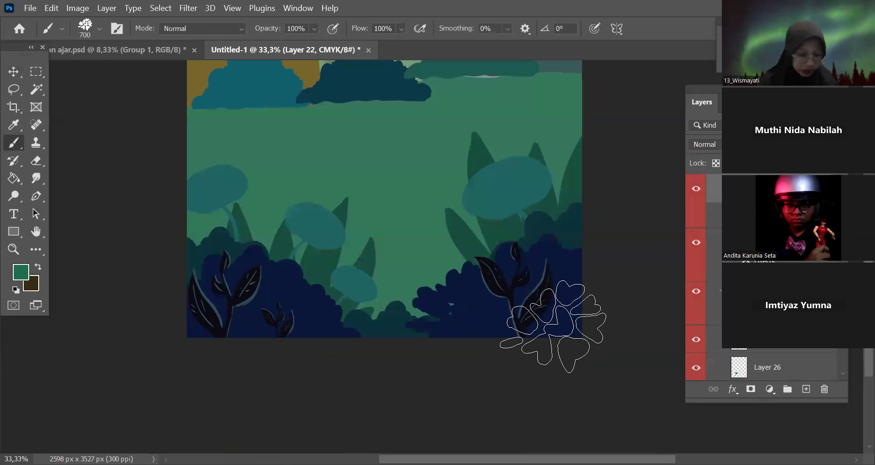
{"action": "key", "text": "ctrl+z"}
Step: Set the leaf cluster brush to size 400 and paint leafy outlines along the edges of both dark blue bushes
{"action": "key", "text": "bracketleft"}
{"action": "key", "text": "bracketleft"}
{"action": "mouse_move", "coordinate": [466, 315]}
{"action": "left_mouse_down"}
{"action": "mouse_move", "coordinate": [503, 309]}
{"action": "mouse_move", "coordinate": [462, 287]}
{"action": "mouse_move", "coordinate": [526, 293]}
{"action": "mouse_move", "coordinate": [497, 273]}
{"action": "left_mouse_up"}
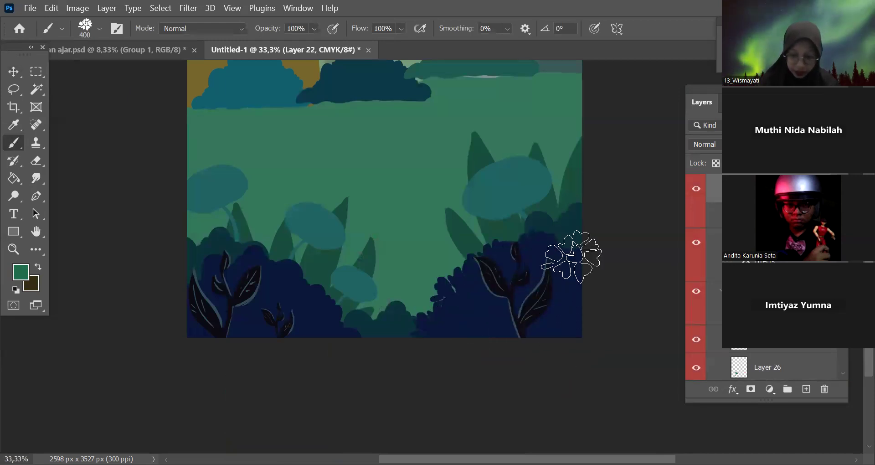
{"action": "scroll", "coordinate": [673, 323], "scroll_direction": "left", "scroll_amount": 5}
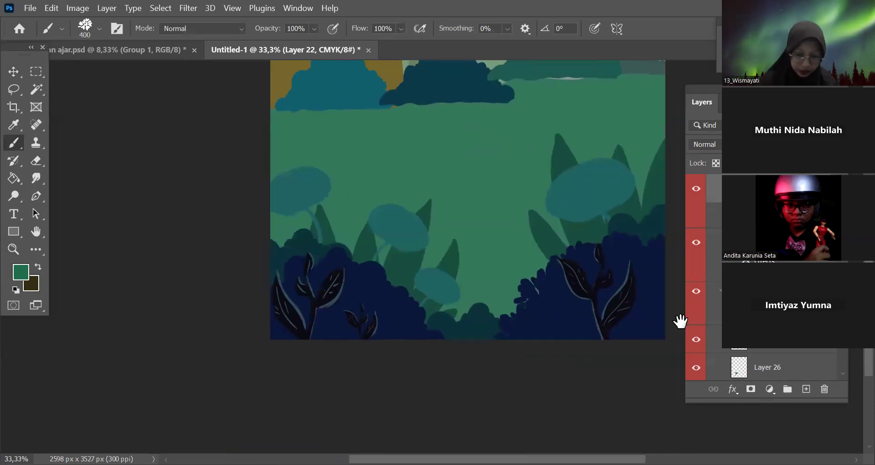
{"action": "mouse_move", "coordinate": [320, 271]}
{"action": "left_mouse_down"}
{"action": "mouse_move", "coordinate": [390, 295]}
{"action": "mouse_move", "coordinate": [362, 270]}
{"action": "mouse_move", "coordinate": [392, 297]}
{"action": "left_mouse_up"}
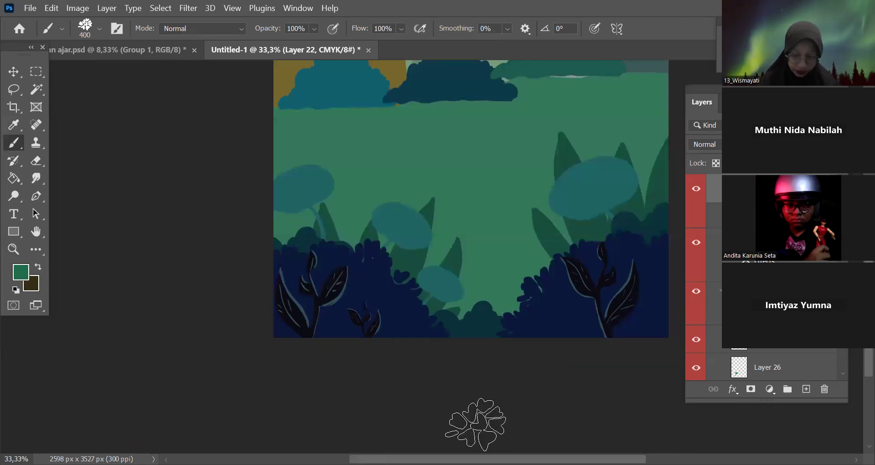
Step: Load the outline of the dark blue bushes' layer as a selection
{"action": "key", "text": "ctrl+minus"}
{"action": "key", "text": "ctrl+plus"}
{"action": "left_click_drag", "start_coordinate": [578, 363], "coordinate": [526, 375]}
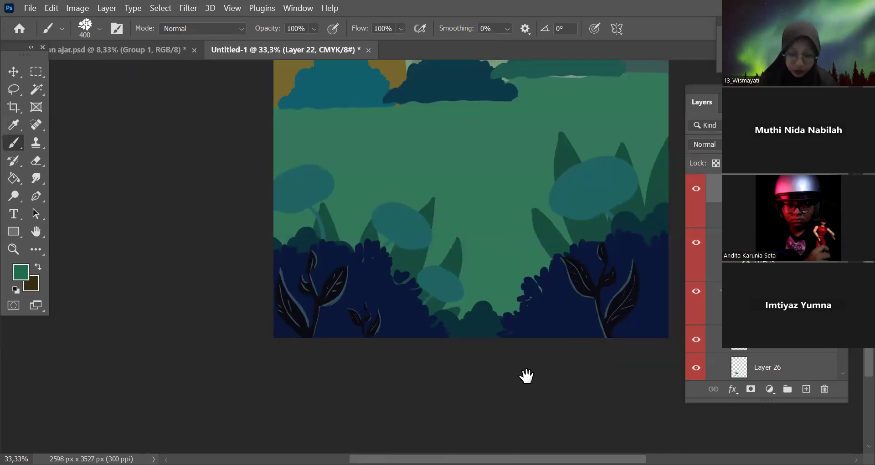
{"action": "scroll", "coordinate": [566, 363], "scroll_direction": "left", "scroll_amount": 3}
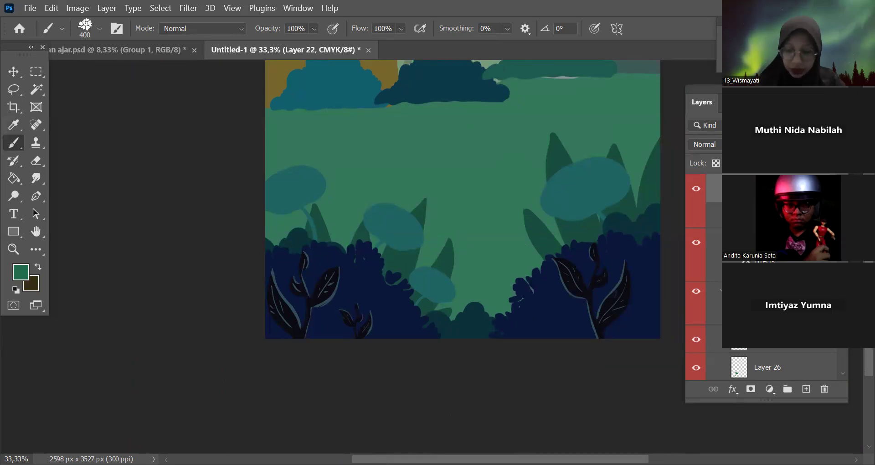
{"action": "left_click", "coordinate": [739, 188], "text": "ctrl"}
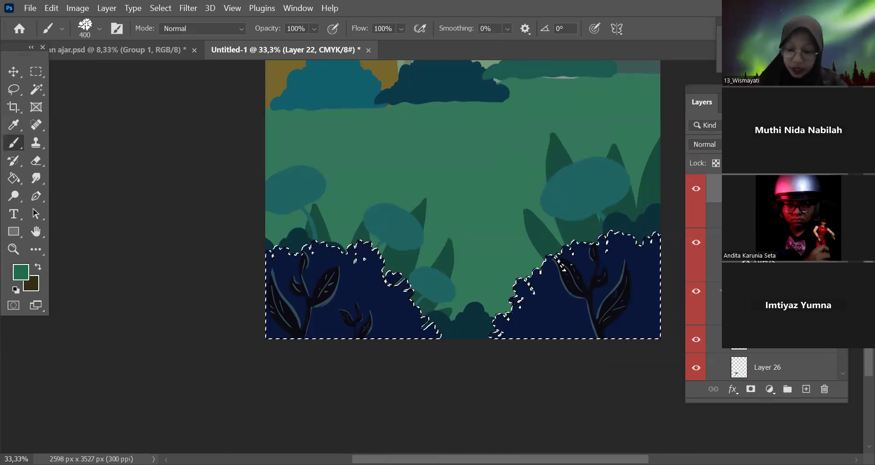
Step: Add a new empty layer above the dark blue bushes' layer, keeping the bush selection active
{"action": "left_click", "coordinate": [807, 389]}
{"action": "key", "text": "ctrl+plus"}
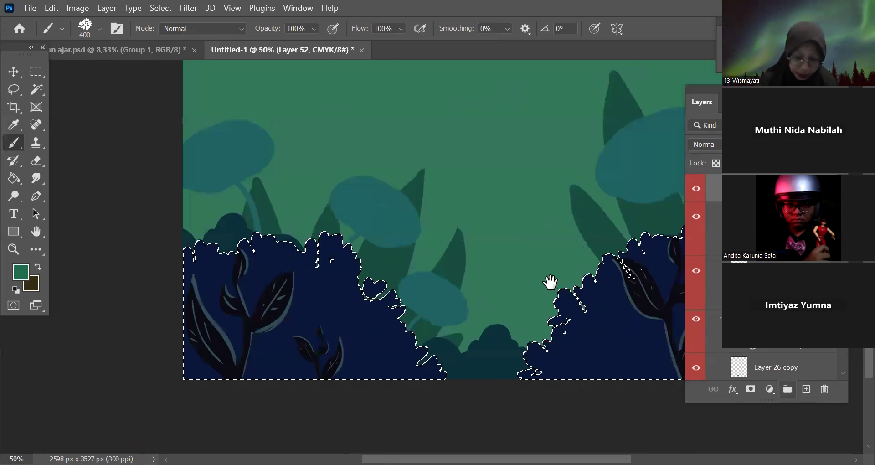
{"action": "left_click_drag", "start_coordinate": [427, 320], "coordinate": [552, 283]}
Step: Make the sky background group at the bottom of the layer stack visible
{"action": "key", "text": "ctrl+minus"}
{"action": "key", "text": "ctrl+minus"}
{"action": "key", "text": "ctrl+minus"}
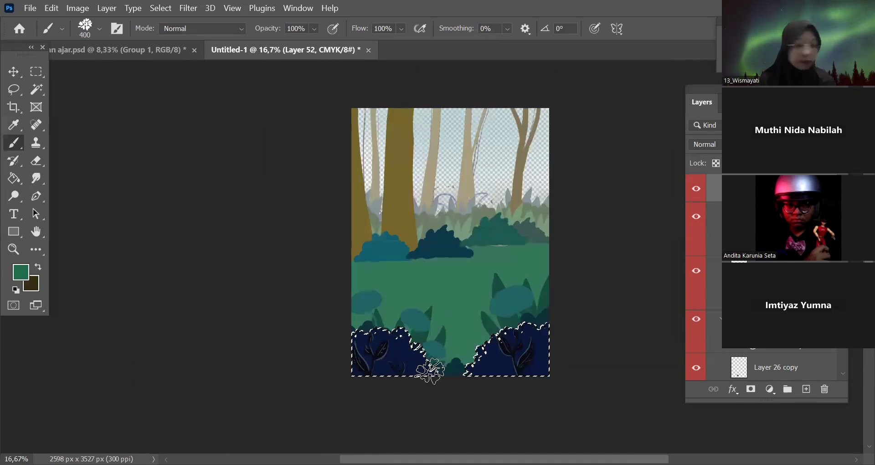
{"action": "left_click", "coordinate": [845, 366]}
{"action": "left_click", "coordinate": [697, 344]}
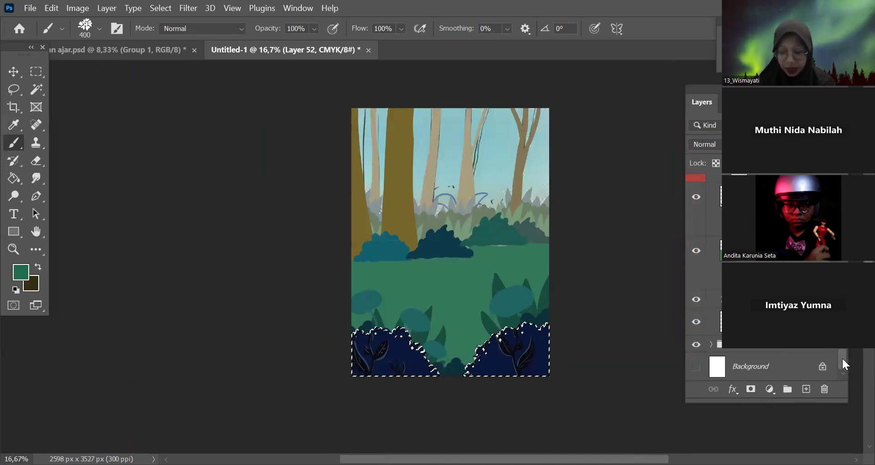
{"action": "scroll", "coordinate": [844, 361], "scroll_direction": "up", "scroll_amount": 5}
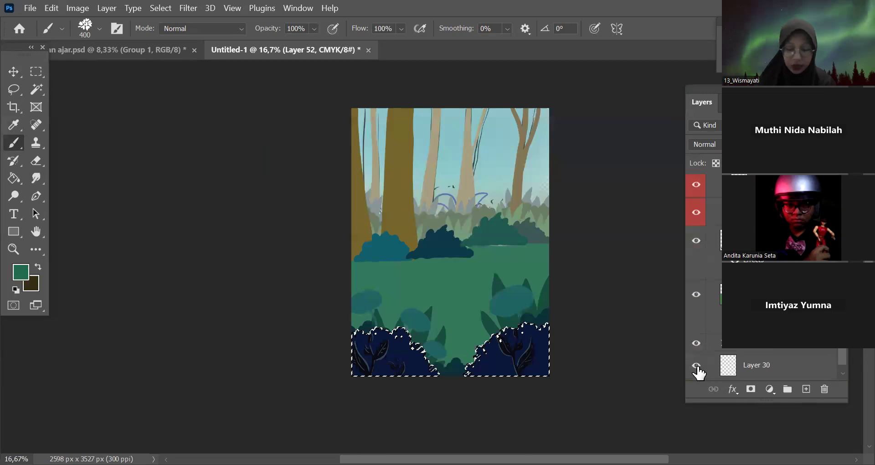
{"action": "scroll", "coordinate": [547, 209], "scroll_direction": "up", "scroll_amount": 1}
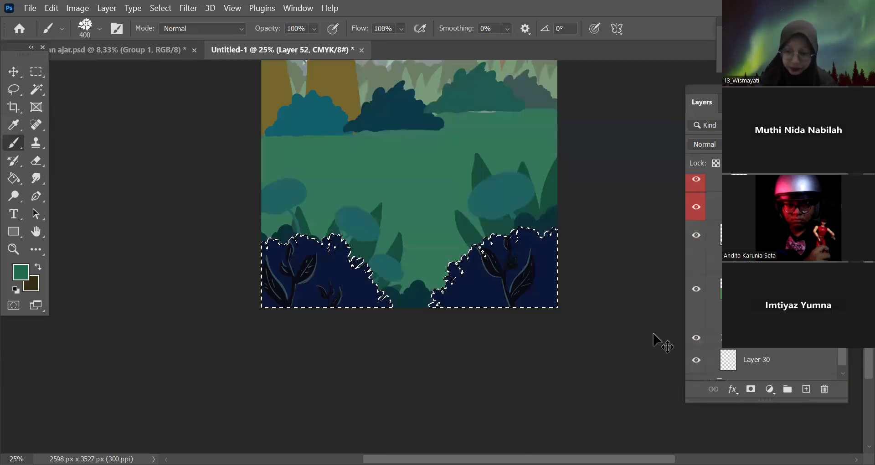
{"action": "scroll", "coordinate": [565, 255], "scroll_direction": "up", "scroll_amount": 1}
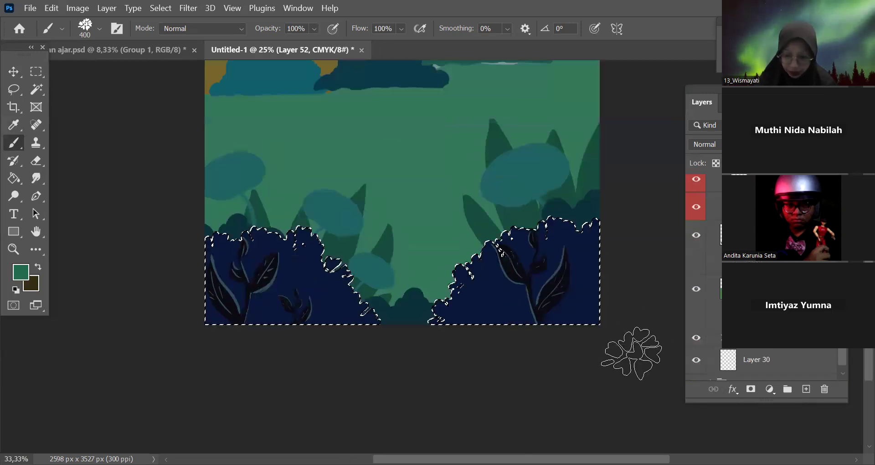
{"action": "scroll", "coordinate": [838, 328], "scroll_direction": "up", "scroll_amount": 3}
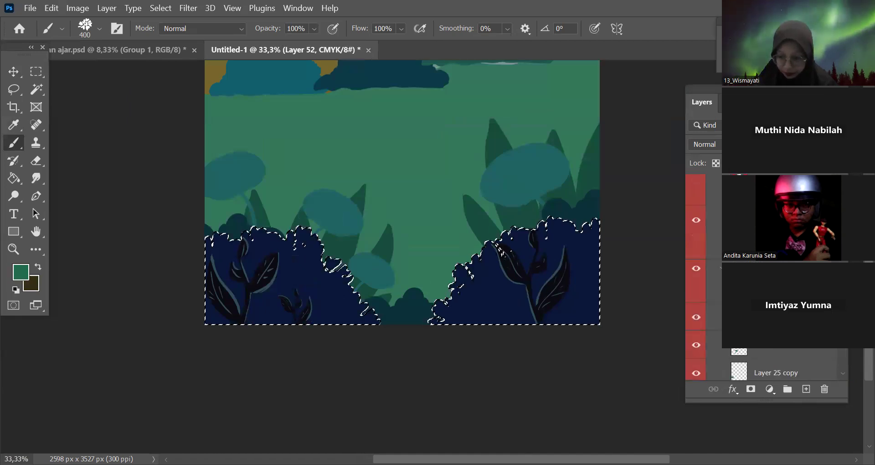
Step: Sample the bushes' dark blue and change the foreground colour to the muted teal 264950 for the brush
{"action": "scroll", "coordinate": [711, 274], "scroll_direction": "down", "scroll_amount": 2}
{"action": "scroll", "coordinate": [424, 255], "scroll_direction": "up", "scroll_amount": 1}
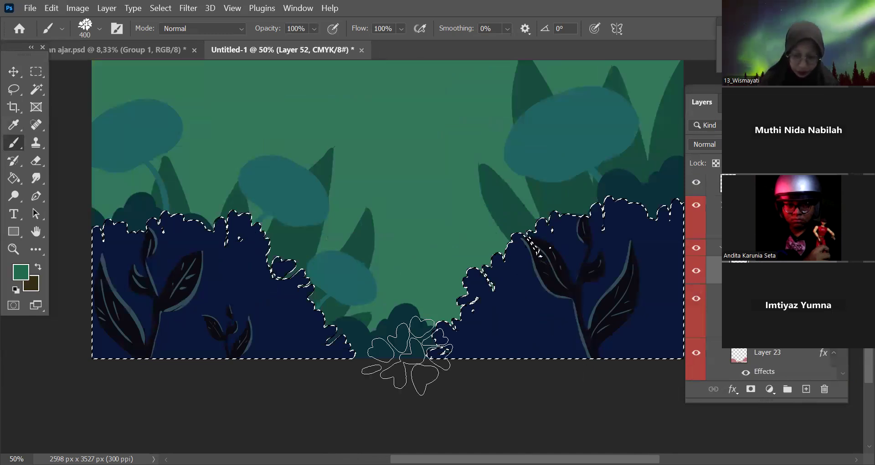
{"action": "left_click", "coordinate": [435, 342], "text": "alt"}
{"action": "left_click_drag", "start_coordinate": [406, 357], "coordinate": [270, 341]}
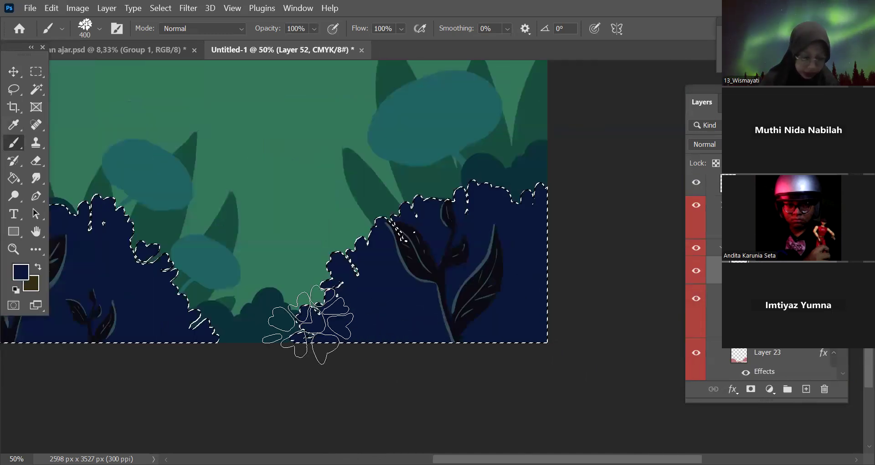
{"action": "left_click", "coordinate": [21, 272]}
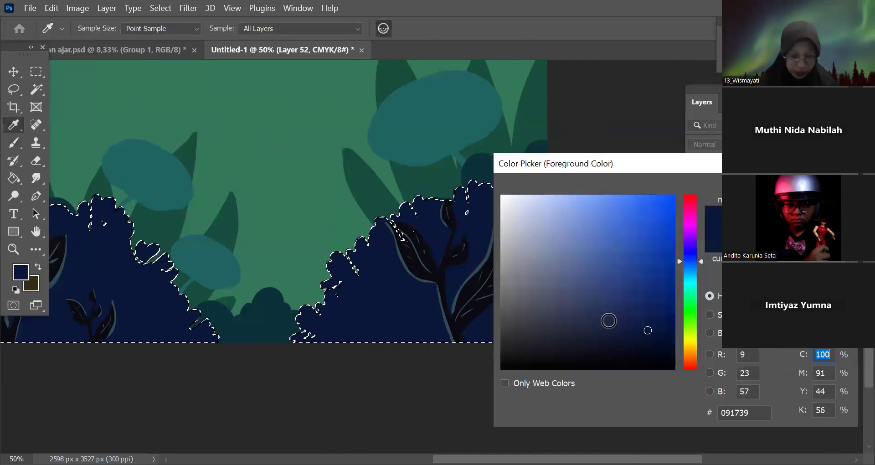
{"action": "left_click", "coordinate": [593, 315]}
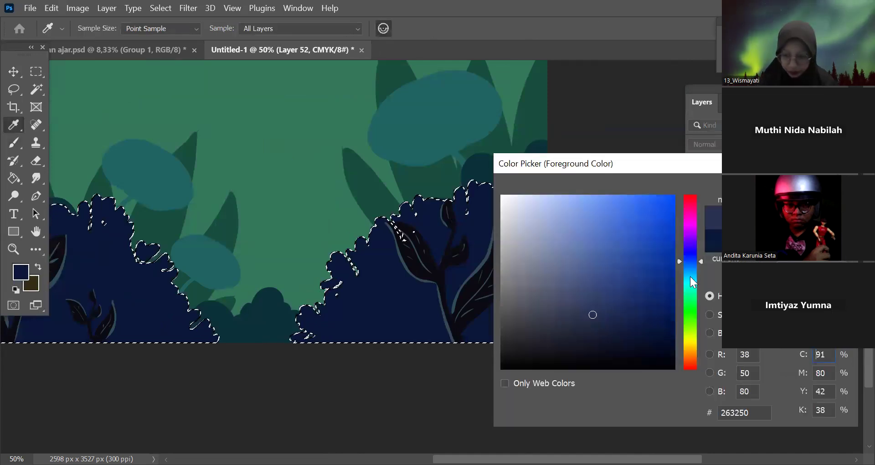
{"action": "left_click", "coordinate": [692, 275]}
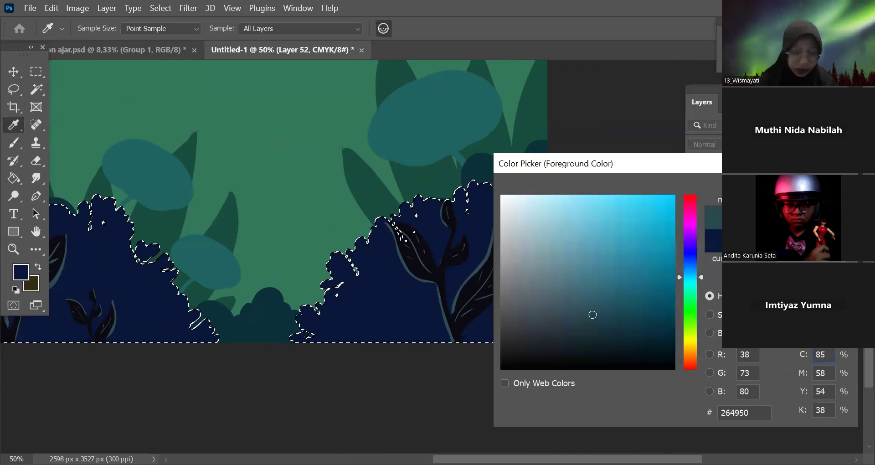
{"action": "key", "text": "Return"}
{"action": "key", "text": "b"}
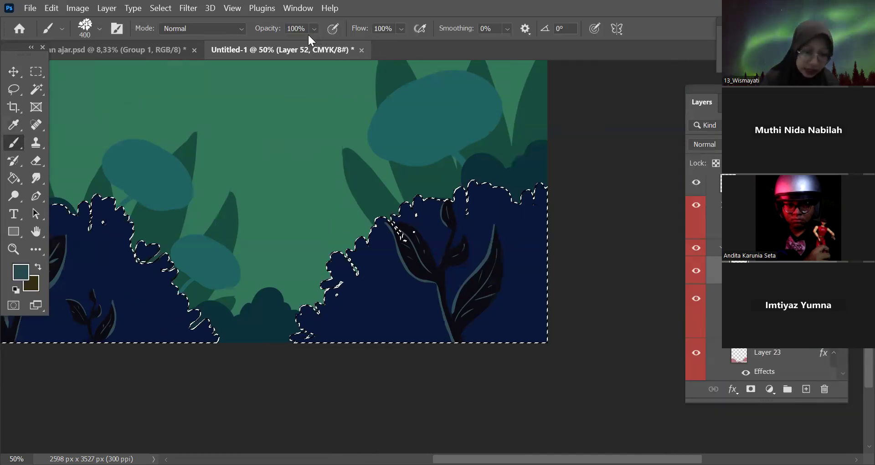
Step: Set the brush opacity to 11% and paint soft teal shading over the right dark blue bush
{"action": "left_click", "coordinate": [312, 31]}
{"action": "key", "text": "1"}
{"action": "key", "text": "1"}
{"action": "mouse_move", "coordinate": [413, 381]}
{"action": "left_mouse_down"}
{"action": "mouse_move", "coordinate": [347, 294]}
{"action": "mouse_move", "coordinate": [361, 260]}
{"action": "mouse_move", "coordinate": [380, 313]}
{"action": "mouse_move", "coordinate": [342, 337]}
{"action": "mouse_move", "coordinate": [385, 375]}
{"action": "left_mouse_up"}
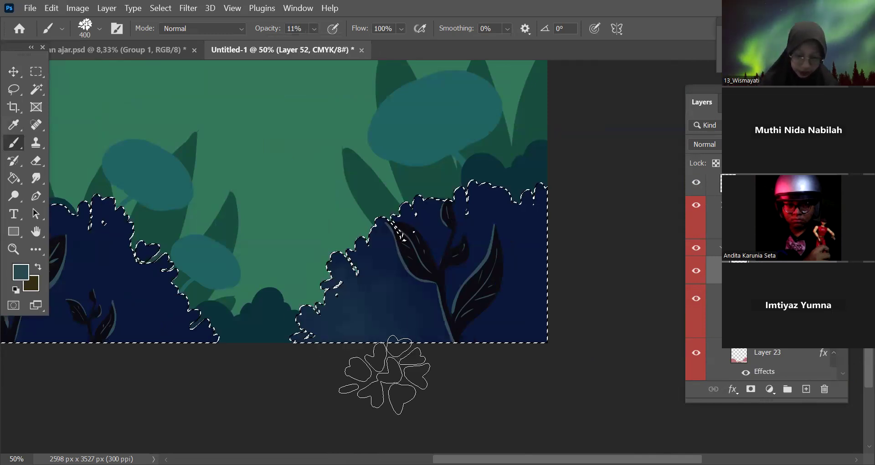
{"action": "mouse_move", "coordinate": [535, 213]}
{"action": "left_mouse_down"}
{"action": "mouse_move", "coordinate": [563, 293]}
{"action": "mouse_move", "coordinate": [477, 279]}
{"action": "mouse_move", "coordinate": [503, 277]}
{"action": "mouse_move", "coordinate": [532, 381]}
{"action": "left_mouse_up"}
Step: Paint the same soft teal shading over the left dark blue bush inside the selection
{"action": "key", "text": "space"}
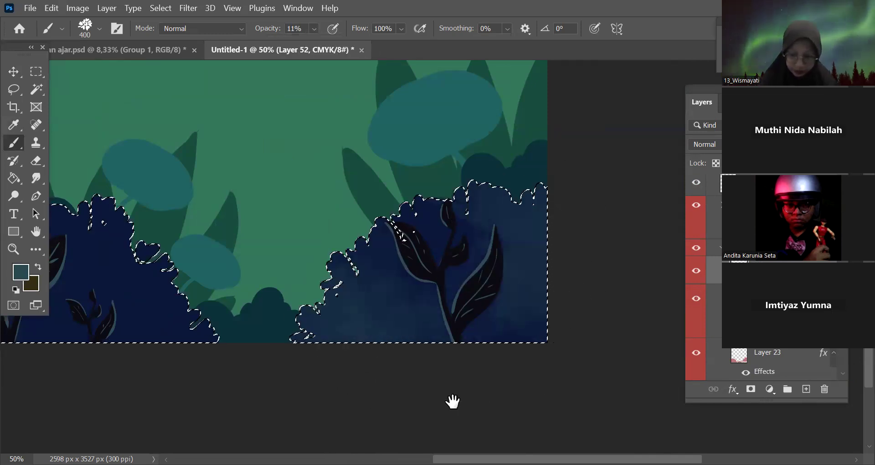
{"action": "left_click_drag", "start_coordinate": [670, 206], "coordinate": [684, 338]}
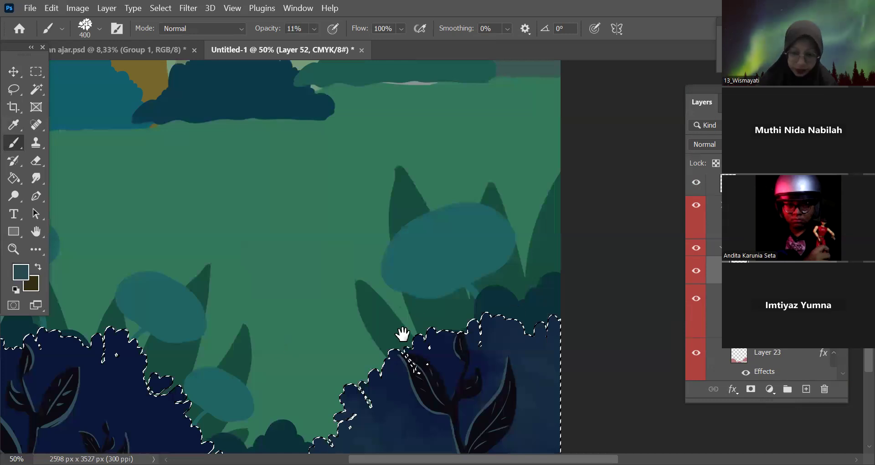
{"action": "left_click_drag", "start_coordinate": [403, 334], "coordinate": [706, 181]}
{"action": "mouse_move", "coordinate": [437, 298]}
{"action": "left_mouse_down"}
{"action": "mouse_move", "coordinate": [464, 239]}
{"action": "mouse_move", "coordinate": [491, 363]}
{"action": "left_mouse_up"}
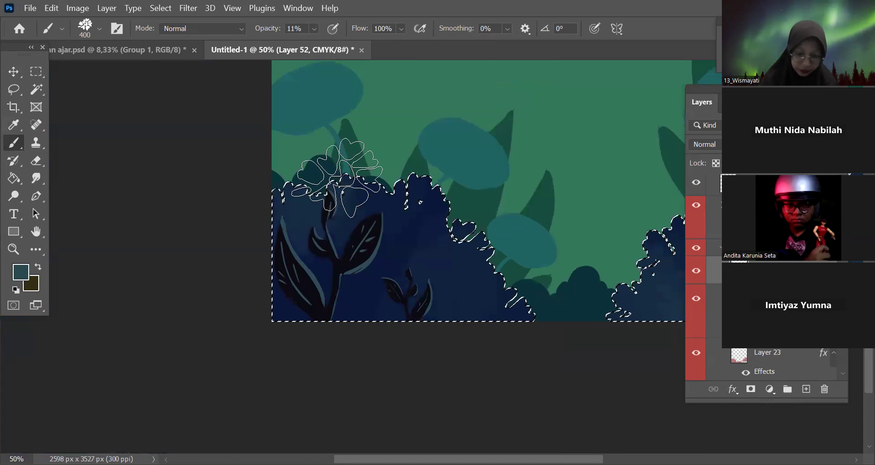
{"action": "left_click_drag", "start_coordinate": [553, 399], "coordinate": [575, 388]}
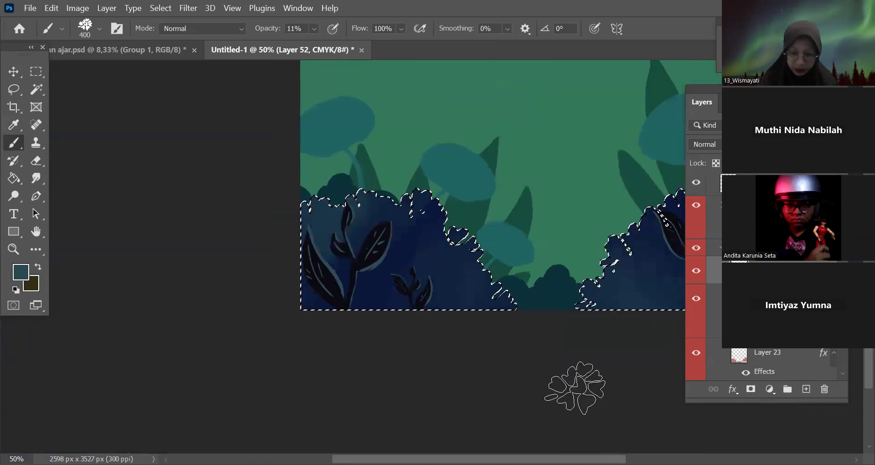
{"action": "key", "text": "ctrl+minus"}
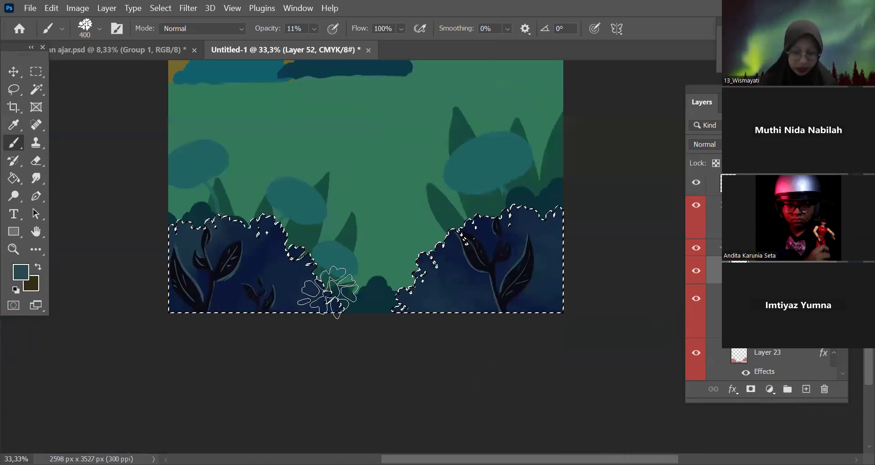
Step: Add another new layer in Multiply blend mode and set the foreground colour to the dark blue 091739
{"action": "left_click", "coordinate": [806, 388]}
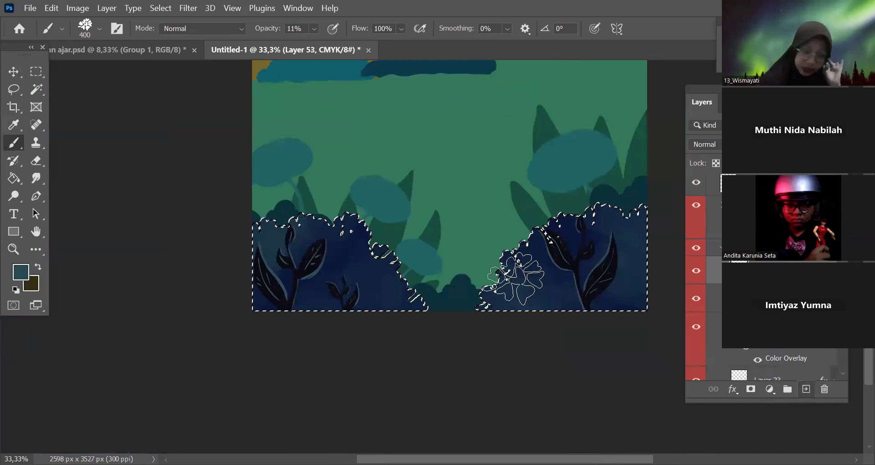
{"action": "left_click", "coordinate": [344, 249]}
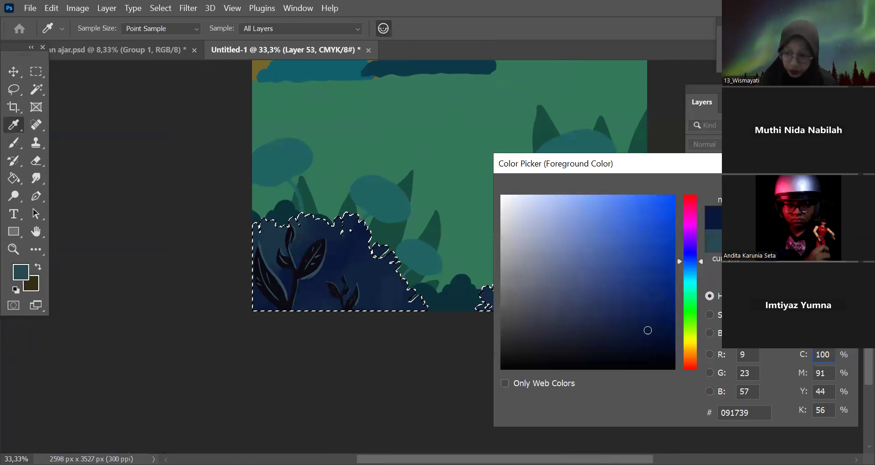
{"action": "key", "text": "Return"}
{"action": "key", "text": "b"}
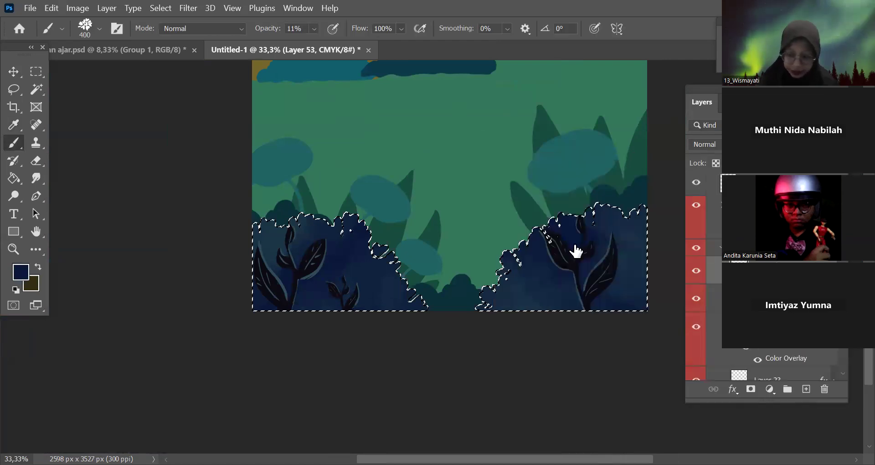
{"action": "key", "text": "alt+shift+m"}
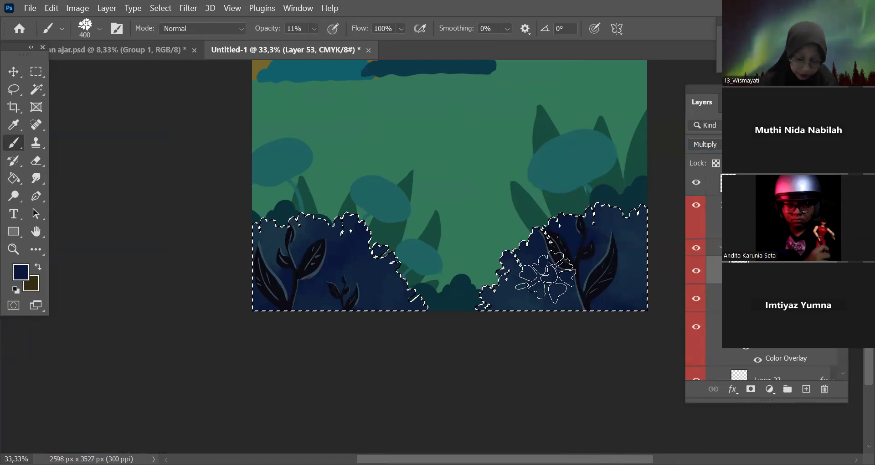
Step: Set the brush opacity to 52% and stamp dark leaf clusters across both dark blue bushes
{"action": "key", "text": "5"}
{"action": "key", "text": "2"}
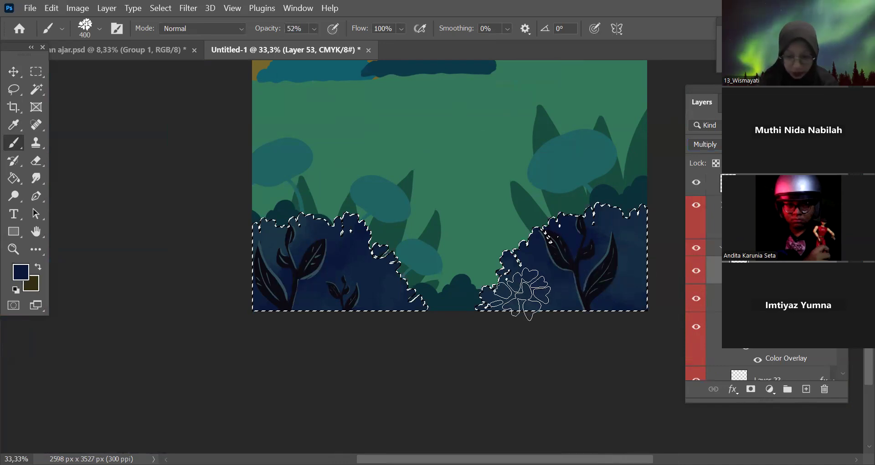
{"action": "left_click", "coordinate": [526, 294]}
{"action": "left_click", "coordinate": [570, 249]}
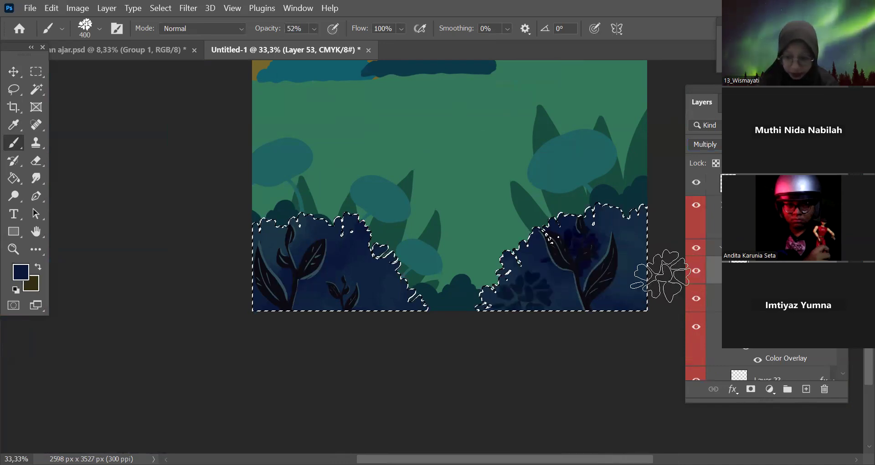
{"action": "left_click", "coordinate": [633, 290]}
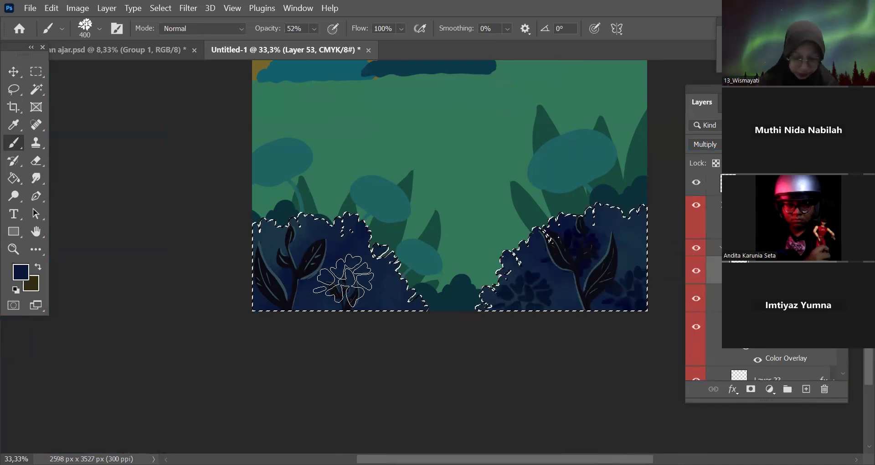
{"action": "left_click", "coordinate": [344, 279]}
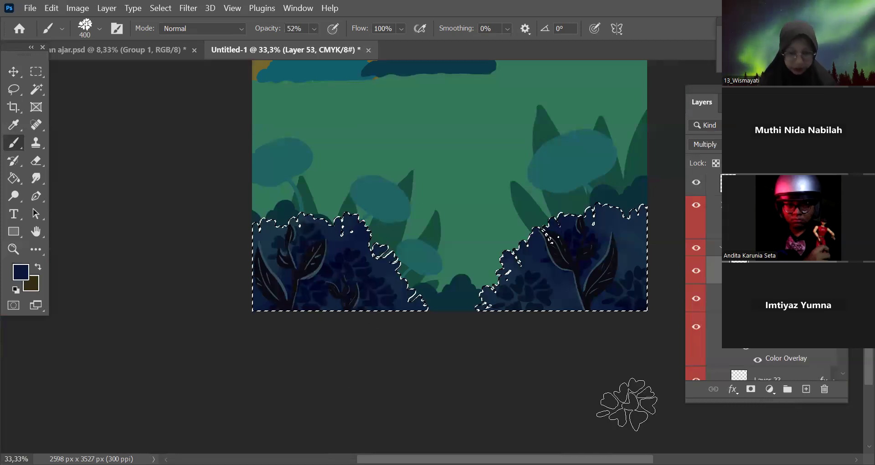
Step: On another new Multiply layer, stamp denser leaf clusters over the dark blue bushes, clear the selection, and add leaf texture to the low teal bush between them
{"action": "left_click", "coordinate": [806, 388]}
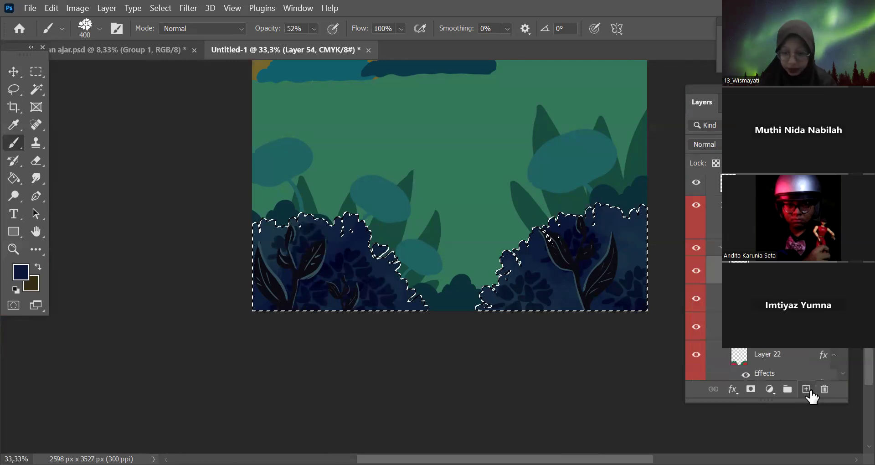
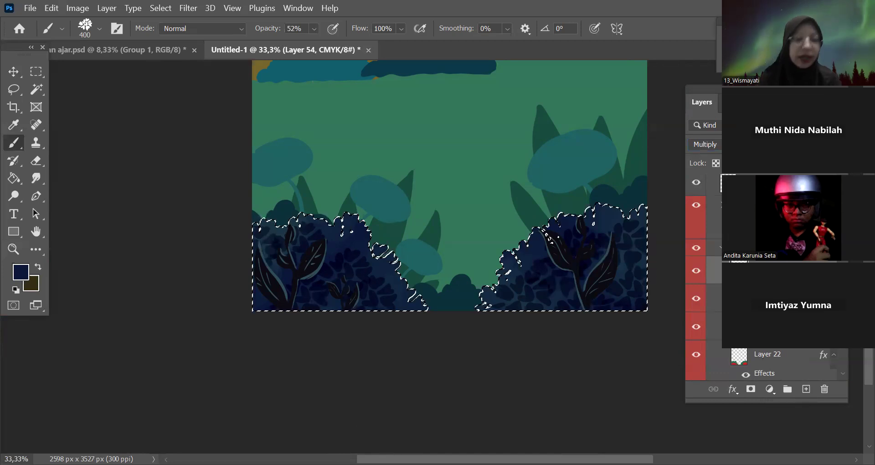
{"action": "key", "text": "ctrl+d"}
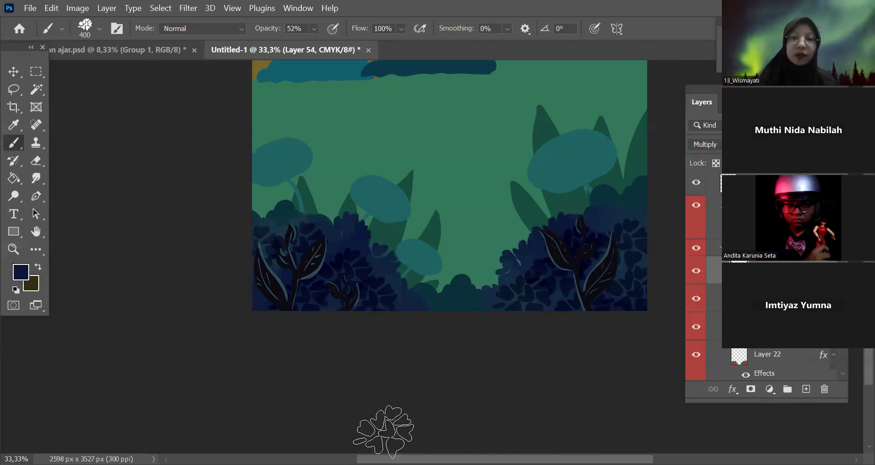
{"action": "key", "text": "ctrl+minus"}
{"action": "left_click_drag", "start_coordinate": [560, 324], "coordinate": [575, 351]}
{"action": "key", "text": "ctrl+plus"}
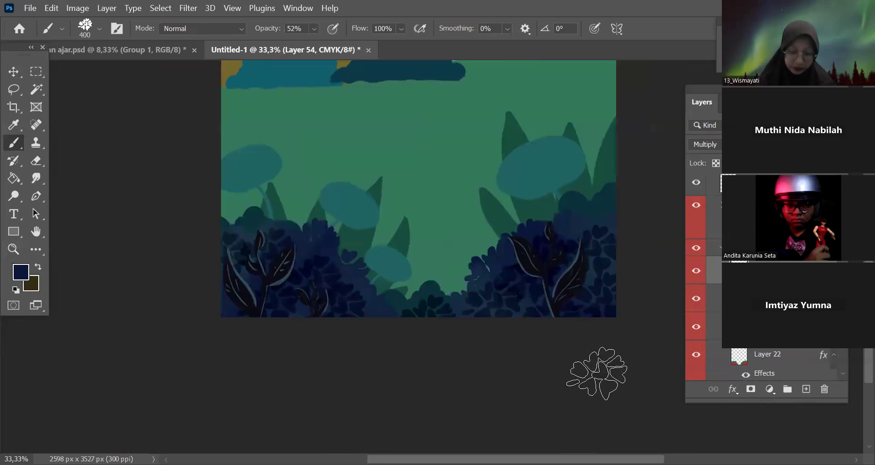
{"action": "left_click_drag", "start_coordinate": [617, 397], "coordinate": [617, 416]}
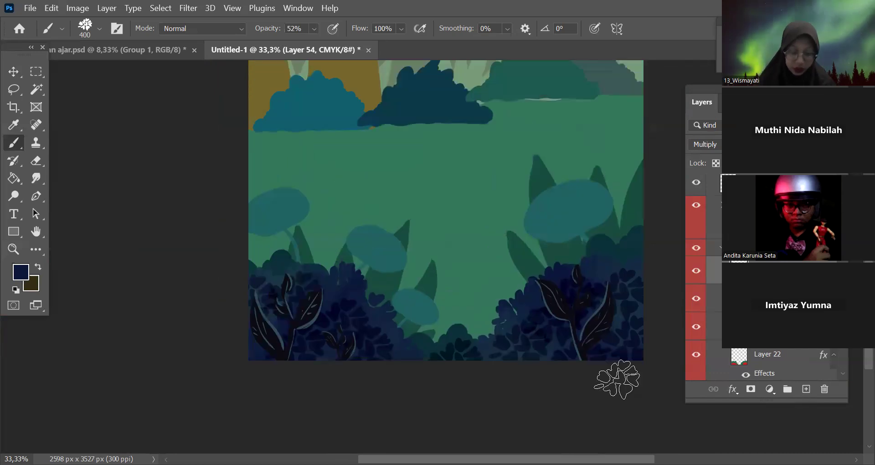
{"action": "key", "text": "ctrl+minus"}
Step: Select the layer of the tall green leaves behind the bushes and load its outline as a selection
{"action": "left_click", "coordinate": [13, 72]}
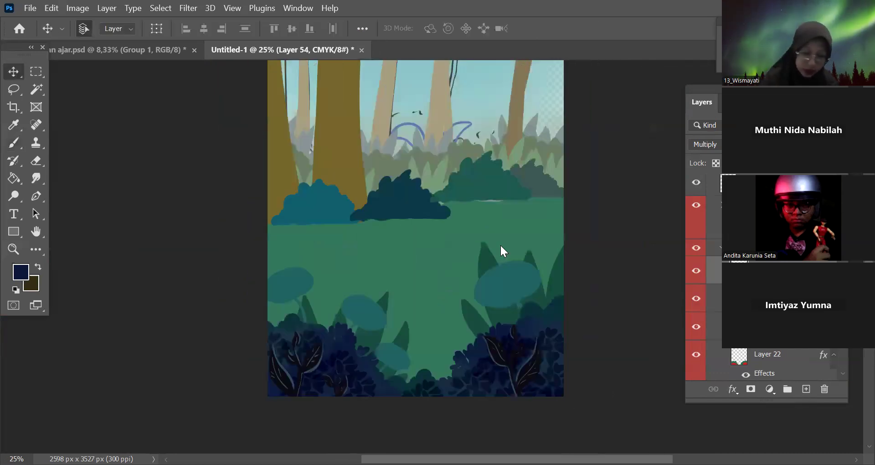
{"action": "left_click", "coordinate": [698, 350]}
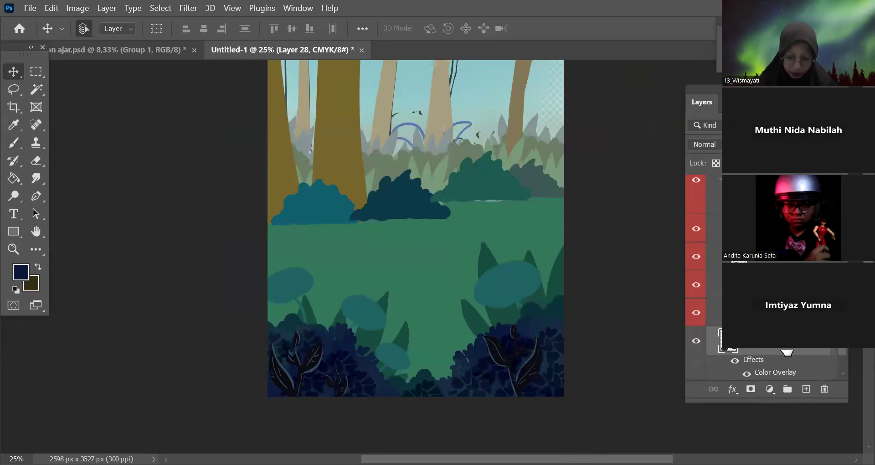
{"action": "left_click", "coordinate": [731, 353], "text": "ctrl"}
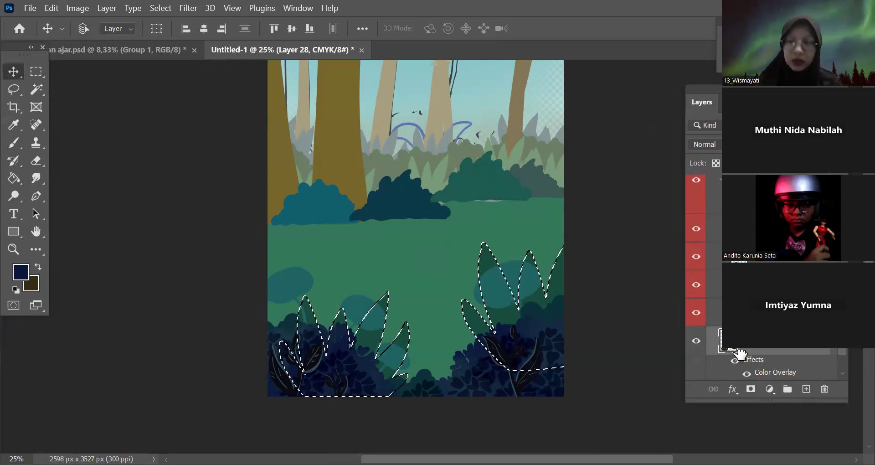
Step: Add a new empty layer directly above the tall green leaves' layer
{"action": "left_click", "coordinate": [807, 390]}
{"action": "key", "text": "ctrl+plus"}
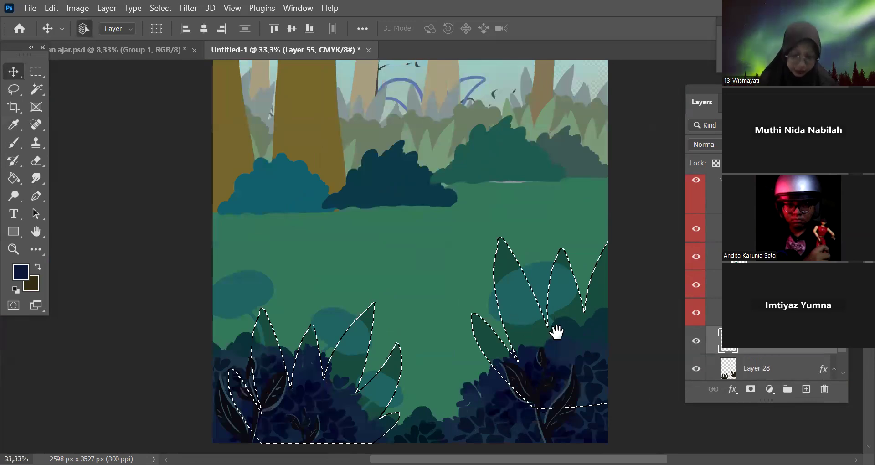
{"action": "left_click_drag", "start_coordinate": [585, 345], "coordinate": [557, 311]}
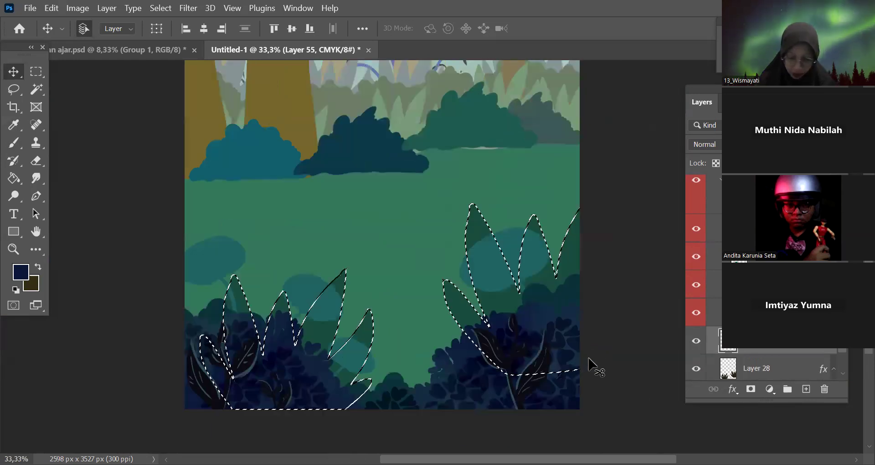
{"action": "key", "text": "ctrl+plus"}
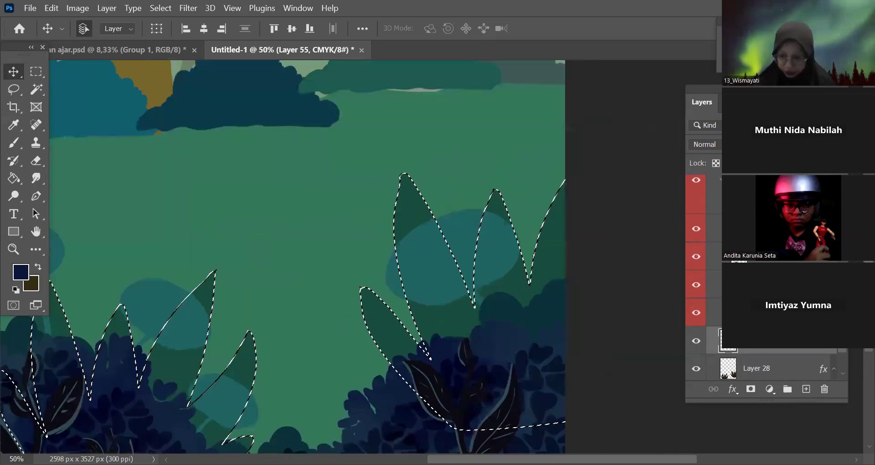
Step: Show the reference illustration, clear the leaf selection and scale the reference down so the whole picture is viewable
{"action": "scroll", "coordinate": [707, 259], "scroll_direction": "down", "scroll_amount": 5}
{"action": "left_click", "coordinate": [700, 256]}
{"action": "key", "text": "ctrl+minus"}
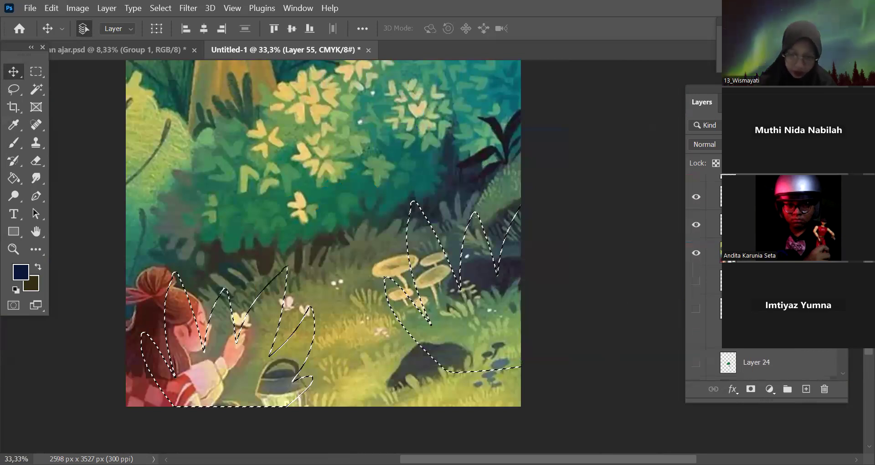
{"action": "key", "text": "ctrl+minus"}
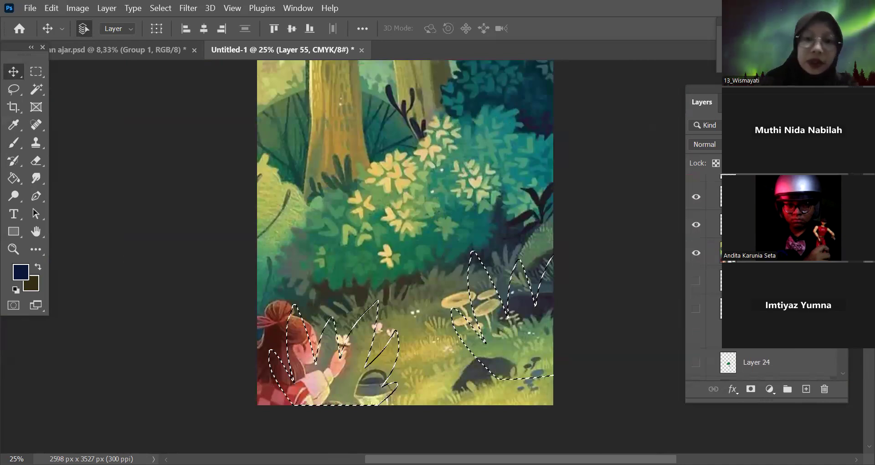
{"action": "left_click", "coordinate": [748, 253]}
{"action": "key", "text": "ctrl+d"}
{"action": "key", "text": "ctrl+t"}
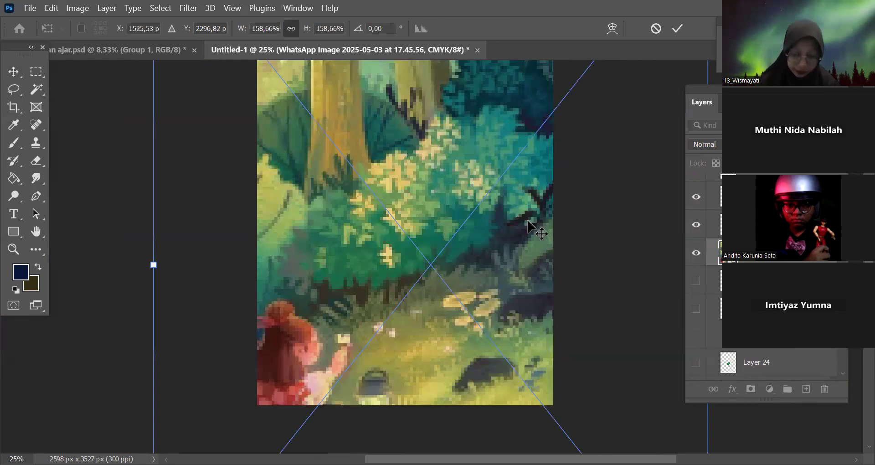
{"action": "key", "text": "Escape"}
{"action": "key", "text": "ctrl+plus"}
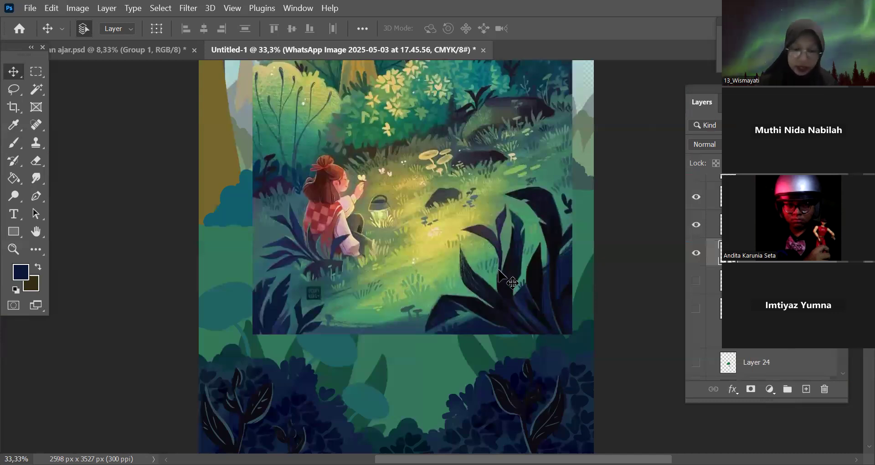
Step: Switch to a hard round brush at 60 px, 100% opacity, with a red foreground colour, and hide the reference illustration
{"action": "key", "text": "b"}
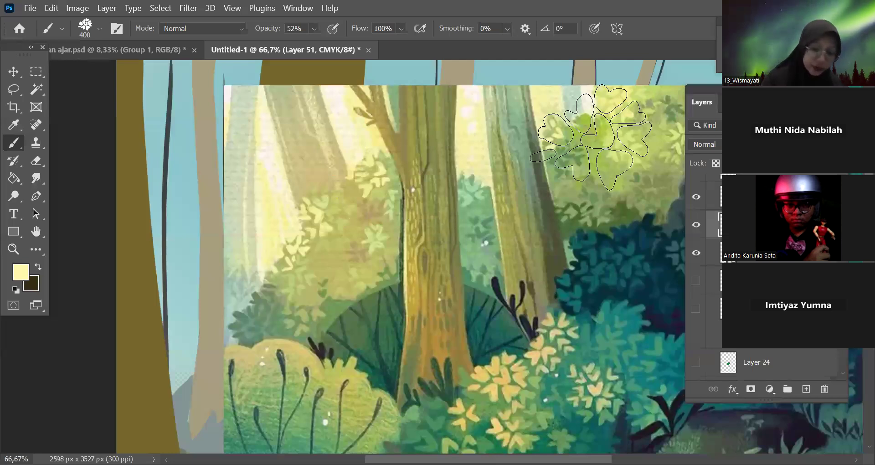
{"action": "right_click", "coordinate": [591, 137]}
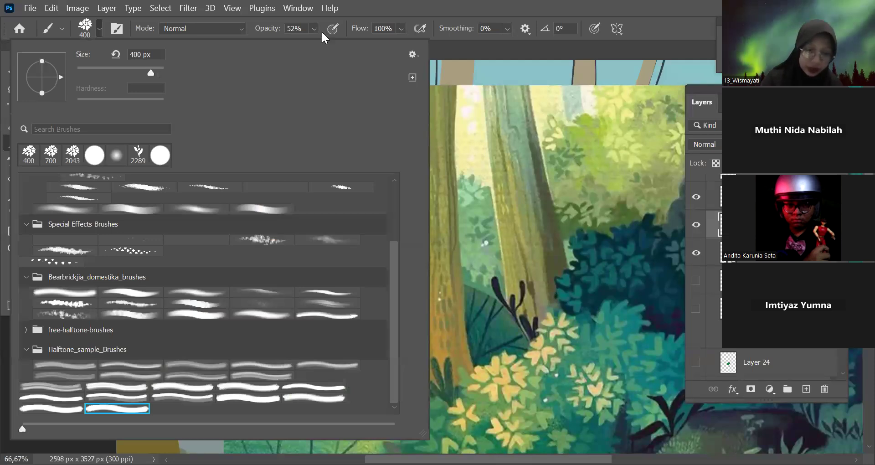
{"action": "left_click", "coordinate": [422, 211]}
{"action": "key", "text": "bracketleft"}
{"action": "key", "text": "bracketleft"}
{"action": "key", "text": "bracketleft"}
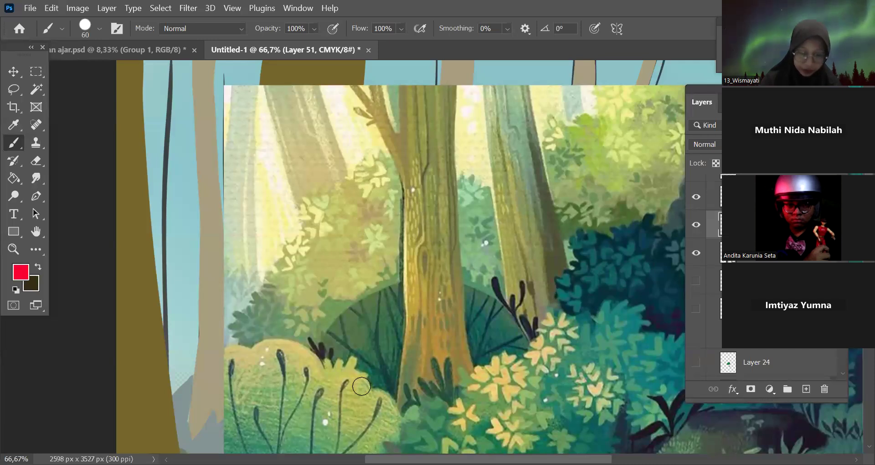
{"action": "key", "text": "ctrl+minus"}
{"action": "key", "text": "ctrl+minus"}
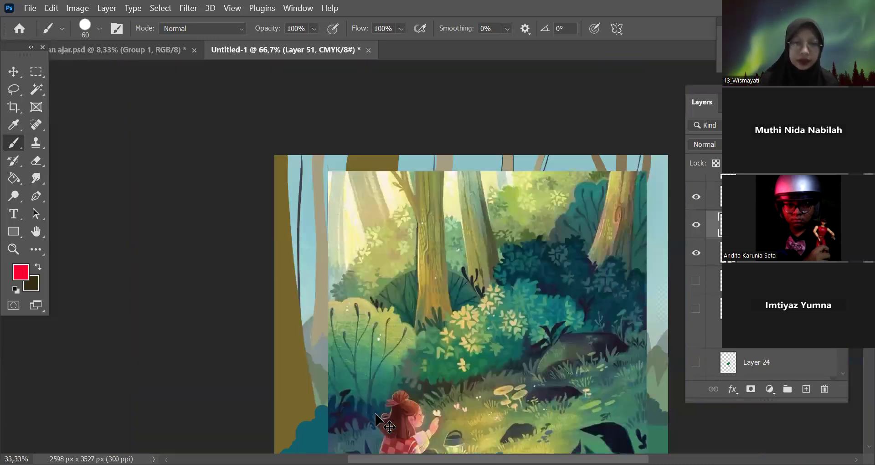
{"action": "left_click", "coordinate": [696, 252]}
{"action": "key", "text": "ctrl+minus"}
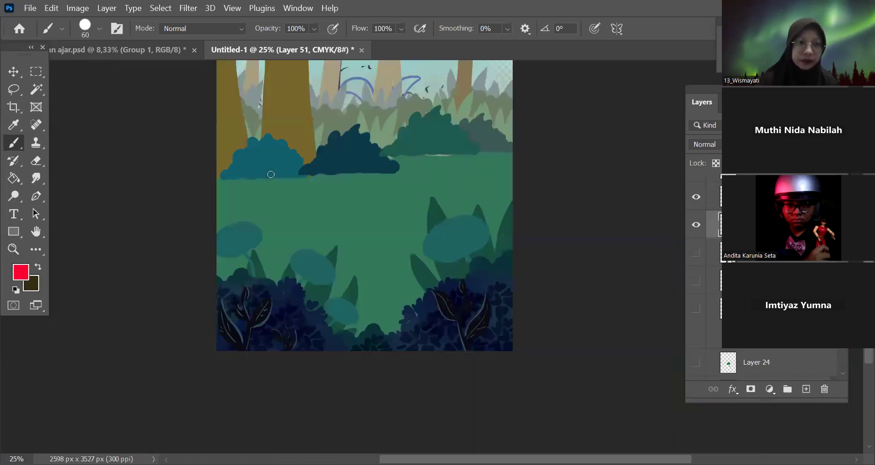
Step: Load the outline of the tall green leaves' layer as a selection and add a new layer above it
{"action": "key", "text": "v"}
{"action": "left_click", "coordinate": [498, 237]}
{"action": "left_click_drag", "start_coordinate": [592, 315], "coordinate": [652, 334]}
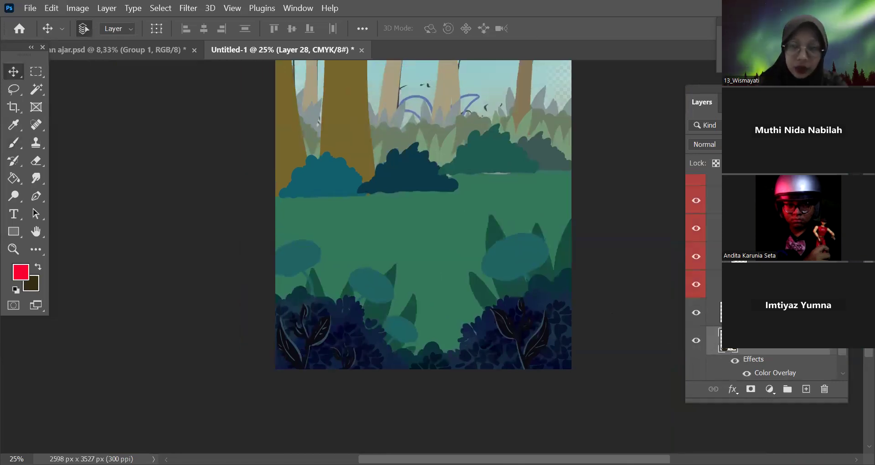
{"action": "left_click", "coordinate": [730, 351], "text": "ctrl"}
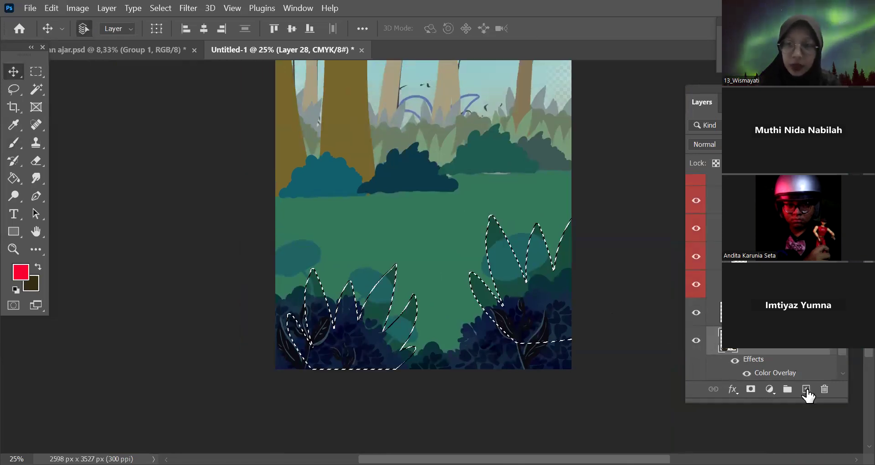
{"action": "left_click", "coordinate": [806, 390]}
Step: Sample dark navy from the right-hand bush and shade the lower parts of the tall leaves with a soft 700 px brush
{"action": "left_click", "coordinate": [18, 126]}
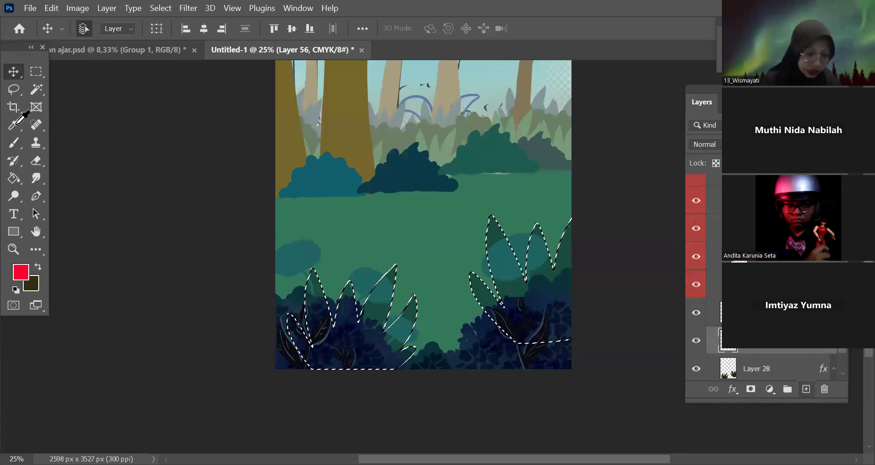
{"action": "left_click", "coordinate": [547, 291]}
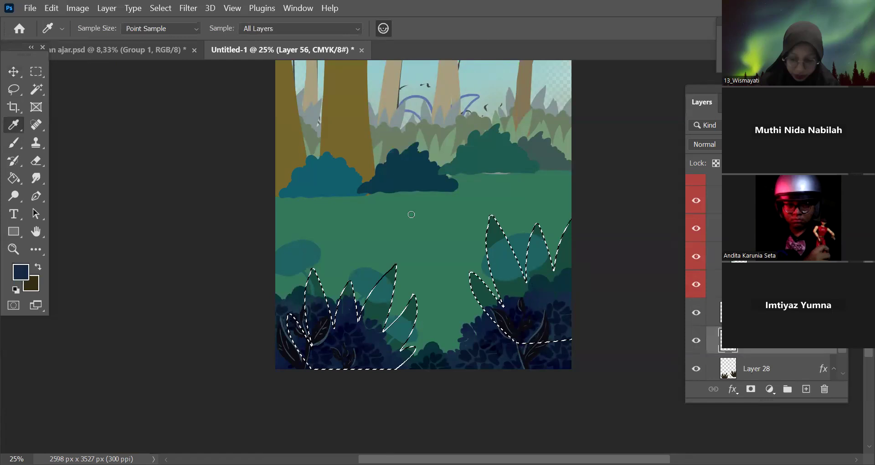
{"action": "key", "text": "b"}
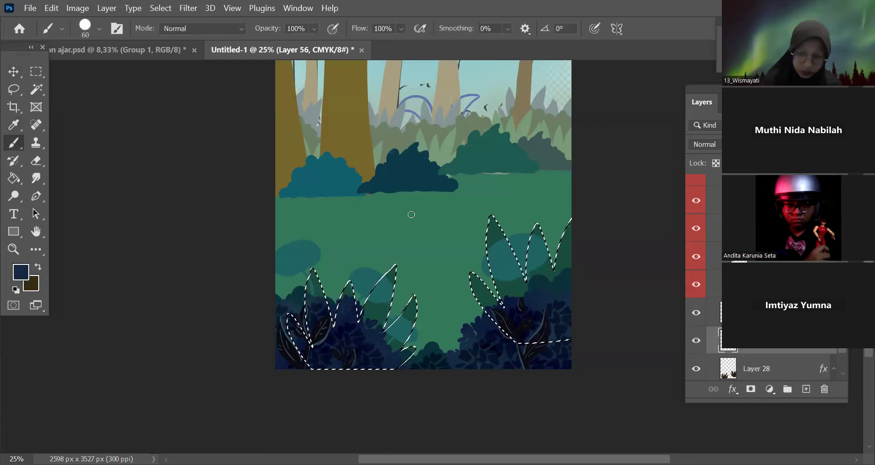
{"action": "key", "text": "bracketright"}
{"action": "key", "text": "bracketright"}
{"action": "key", "text": "bracketright"}
{"action": "key", "text": "bracketright"}
{"action": "key", "text": "bracketright"}
{"action": "key", "text": "bracketright"}
{"action": "key", "text": "bracketright"}
{"action": "key", "text": "bracketright"}
{"action": "key", "text": "bracketright"}
{"action": "key", "text": "bracketright"}
{"action": "key", "text": "bracketright"}
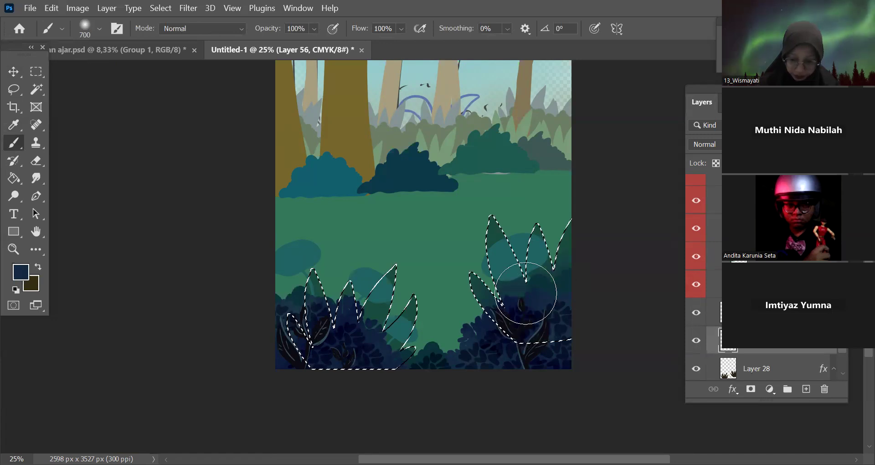
{"action": "key", "text": "bracketright"}
{"action": "key", "text": "bracketright"}
{"action": "key", "text": "bracketright"}
{"action": "key", "text": "bracketright"}
{"action": "mouse_move", "coordinate": [340, 321]}
{"action": "left_mouse_down"}
{"action": "mouse_move", "coordinate": [418, 377]}
{"action": "mouse_move", "coordinate": [374, 321]}
{"action": "mouse_move", "coordinate": [319, 305]}
{"action": "mouse_move", "coordinate": [400, 358]}
{"action": "left_mouse_up"}
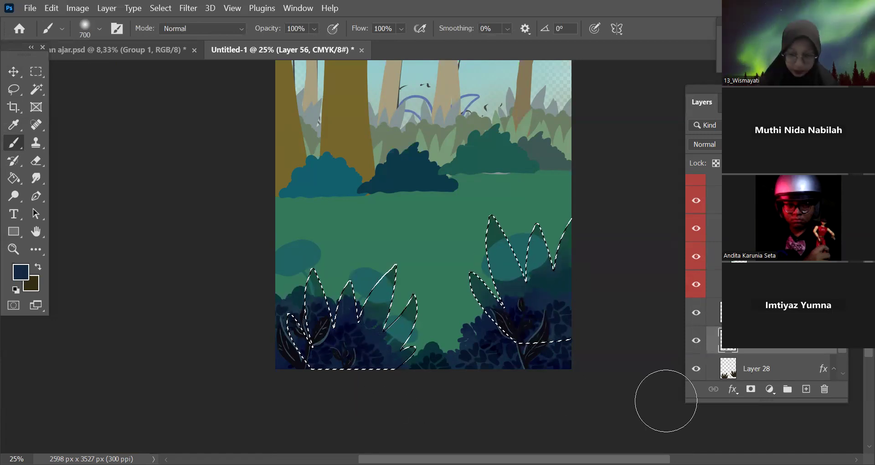
Step: Add another new layer above the shading and set the foreground colour to the olive yellow 9d9e5c
{"action": "left_click", "coordinate": [806, 390]}
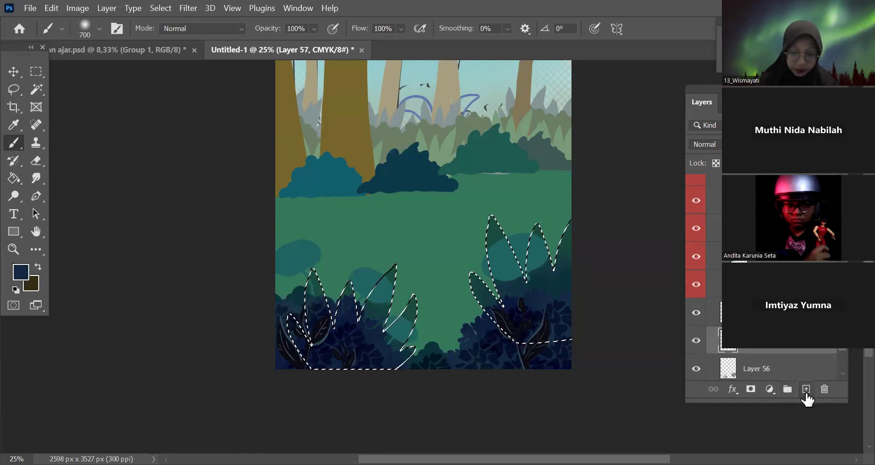
{"action": "key", "text": "ctrl+plus"}
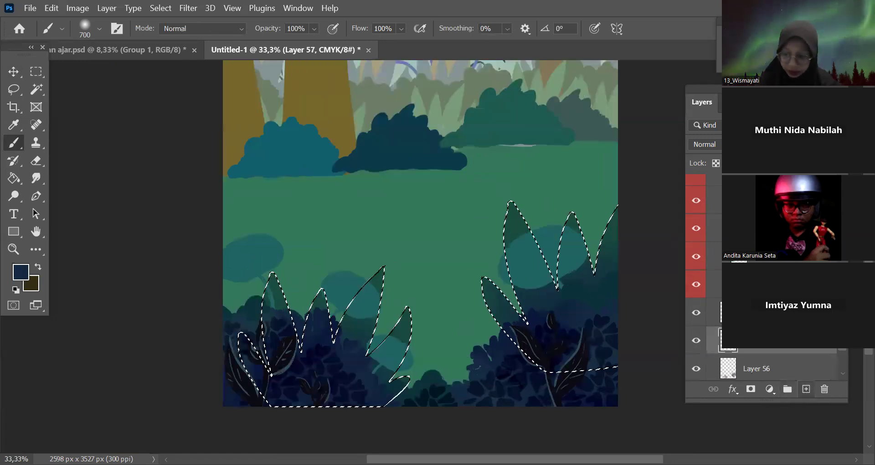
{"action": "key", "text": "ctrl+plus"}
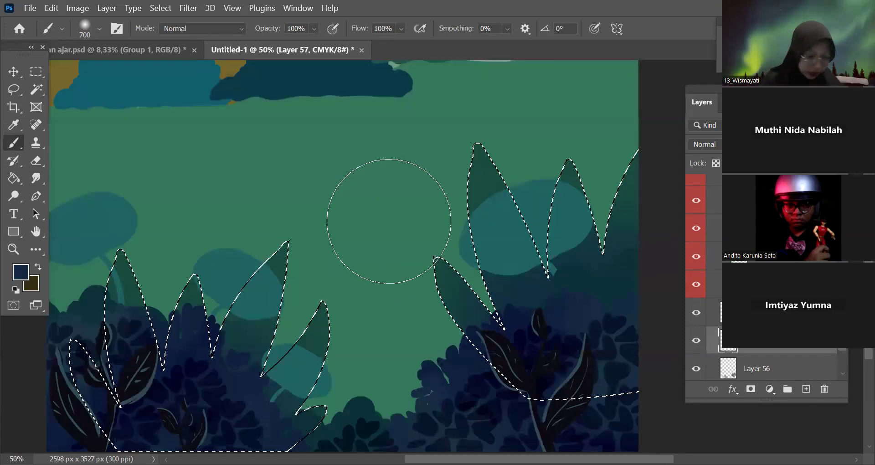
{"action": "left_click", "coordinate": [692, 333]}
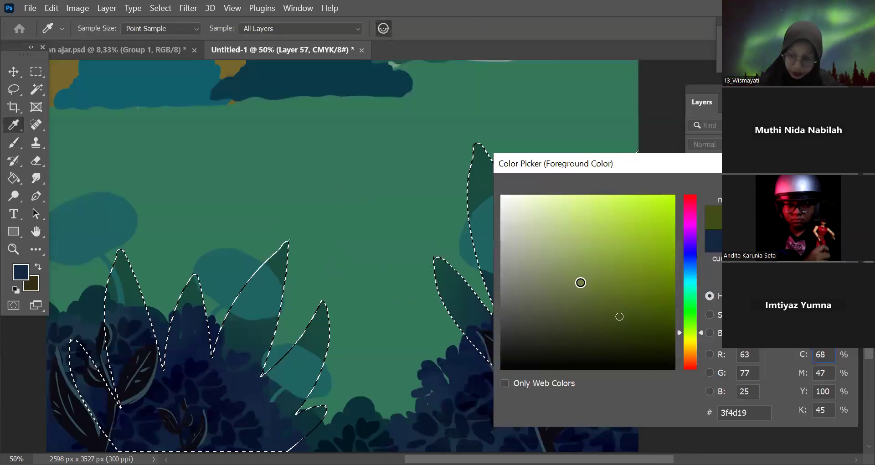
{"action": "left_click", "coordinate": [585, 258]}
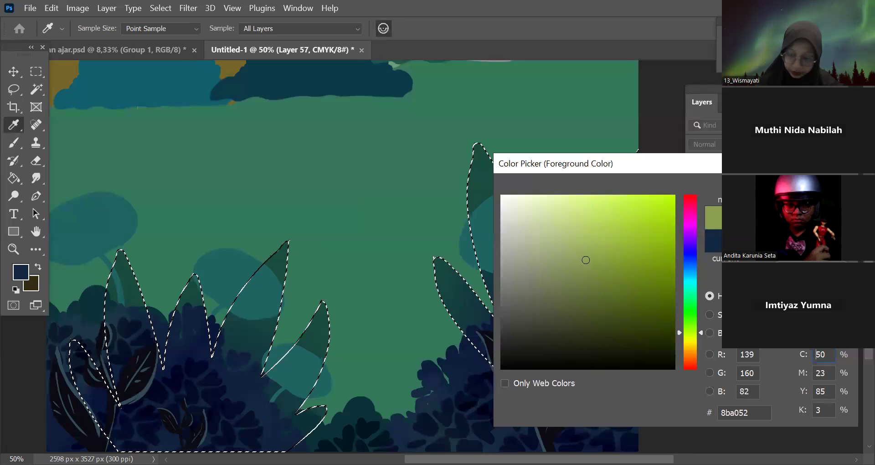
{"action": "left_click", "coordinate": [693, 340]}
{"action": "left_click", "coordinate": [573, 261]}
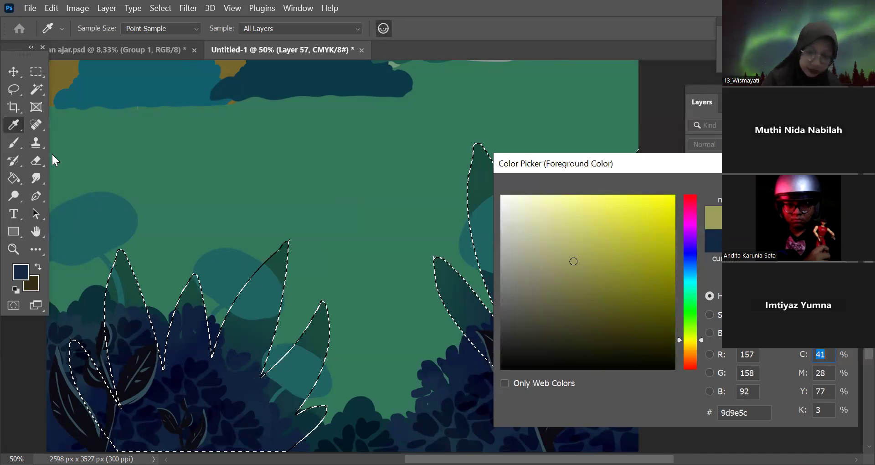
{"action": "key", "text": "Return"}
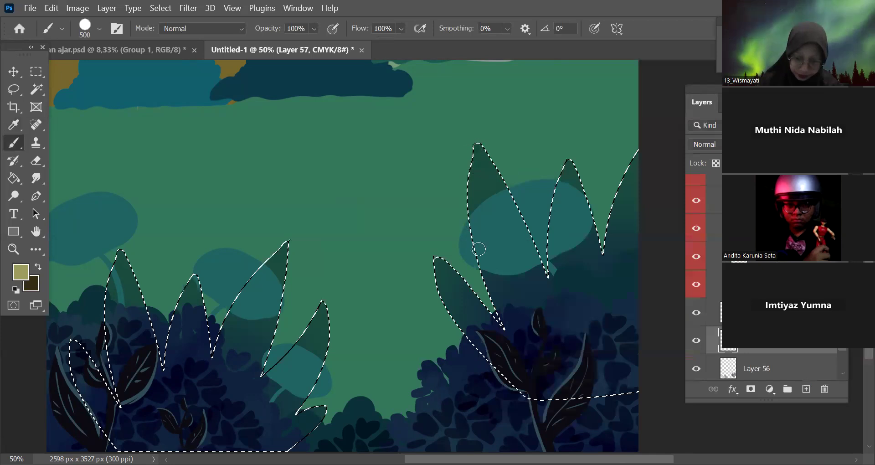
Step: Paint olive-yellow highlights along the left edges of the right-hand tall leaves with a hard round 60 px brush
{"action": "key", "text": "bracketleft"}
{"action": "key", "text": "bracketleft"}
{"action": "key", "text": "bracketleft"}
{"action": "key", "text": "bracketleft"}
{"action": "key", "text": "bracketleft"}
{"action": "key", "text": "bracketleft"}
{"action": "key", "text": "bracketleft"}
{"action": "key", "text": "bracketleft"}
{"action": "key", "text": "bracketleft"}
{"action": "key", "text": "bracketleft"}
{"action": "key", "text": "bracketleft"}
{"action": "key", "text": "bracketleft"}
{"action": "mouse_move", "coordinate": [474, 145]}
{"action": "left_mouse_down"}
{"action": "mouse_move", "coordinate": [481, 268]}
{"action": "mouse_move", "coordinate": [501, 314]}
{"action": "left_mouse_up"}
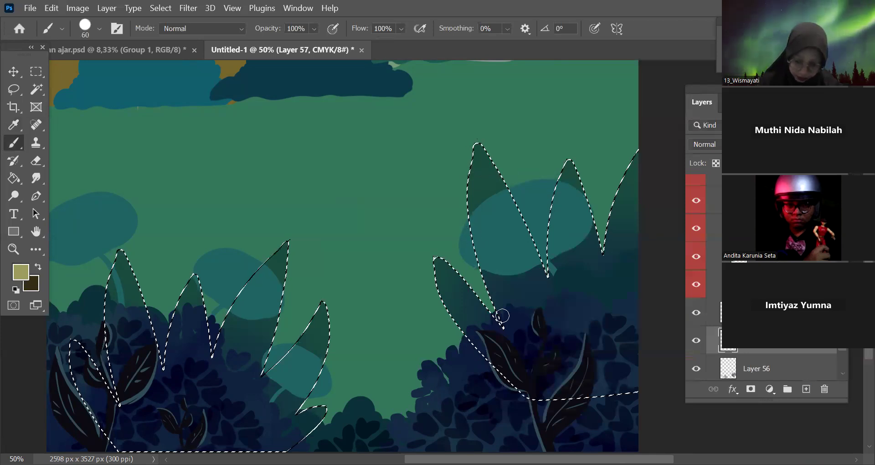
{"action": "left_click_drag", "start_coordinate": [551, 232], "coordinate": [552, 294]}
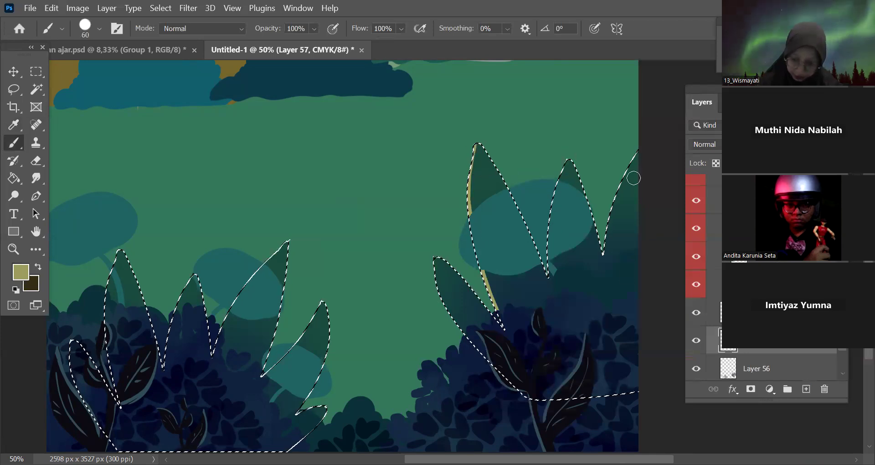
Step: Paint matching olive-yellow highlights along the right edges and tips of the left-hand tall leaves
{"action": "left_click_drag", "start_coordinate": [321, 305], "coordinate": [558, 214]}
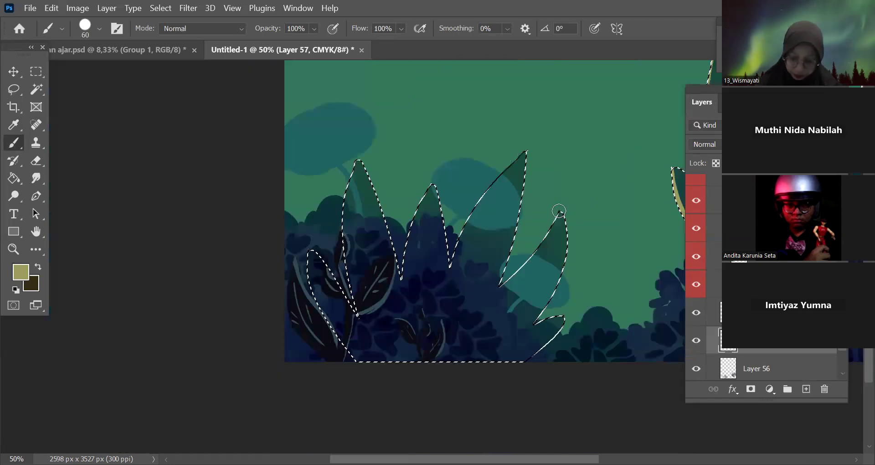
{"action": "left_click_drag", "start_coordinate": [532, 324], "coordinate": [565, 319]}
{"action": "left_click_drag", "start_coordinate": [521, 152], "coordinate": [495, 289]}
{"action": "left_click_drag", "start_coordinate": [441, 215], "coordinate": [433, 186]}
{"action": "left_click_drag", "start_coordinate": [362, 163], "coordinate": [382, 216]}
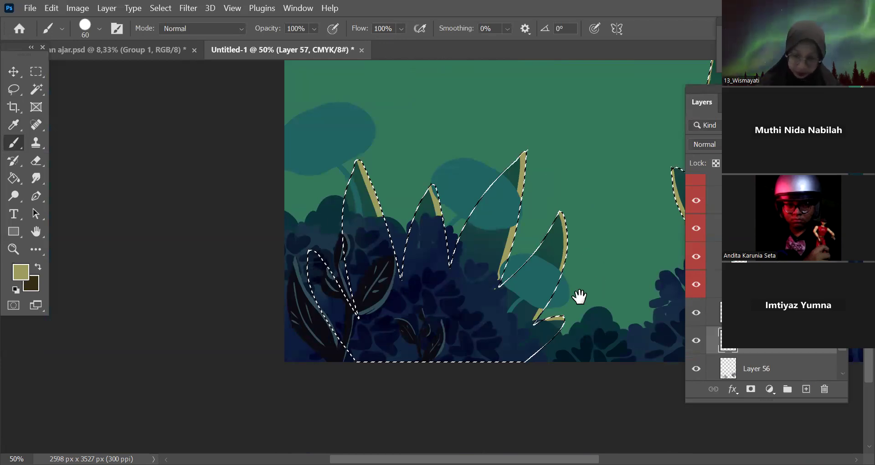
Step: With the brush at 35 px and 48% opacity, dab small olive-yellow flecks inside the tall leaves on both sides
{"action": "scroll", "coordinate": [463, 318], "scroll_direction": "right", "scroll_amount": 5}
{"action": "scroll", "coordinate": [462, 318], "scroll_direction": "up", "scroll_amount": 1}
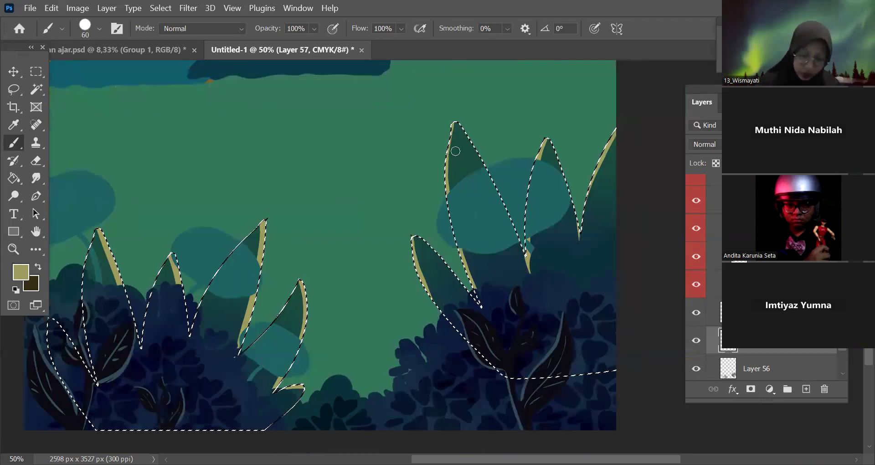
{"action": "key", "text": "bracketleft"}
{"action": "key", "text": "bracketleft"}
{"action": "key", "text": "bracketleft"}
{"action": "key", "text": "bracketleft"}
{"action": "scroll", "coordinate": [459, 139], "scroll_direction": "down", "scroll_amount": 1}
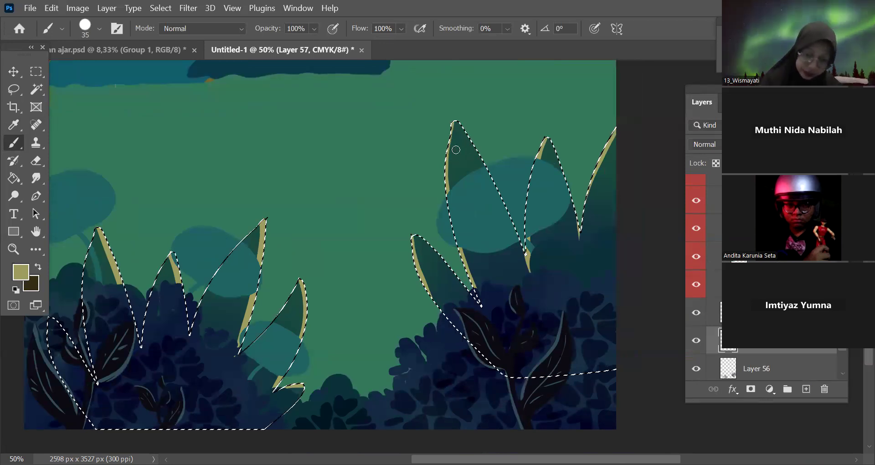
{"action": "left_click_drag", "start_coordinate": [422, 251], "coordinate": [432, 282]}
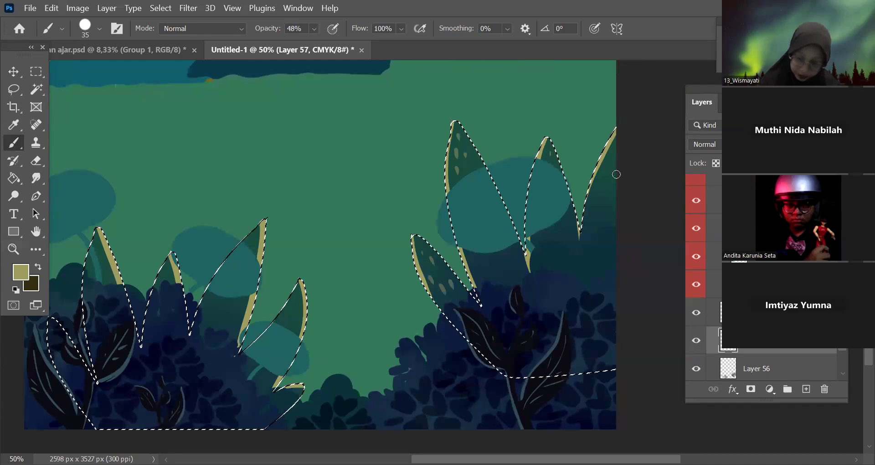
{"action": "left_click_drag", "start_coordinate": [453, 357], "coordinate": [650, 325]}
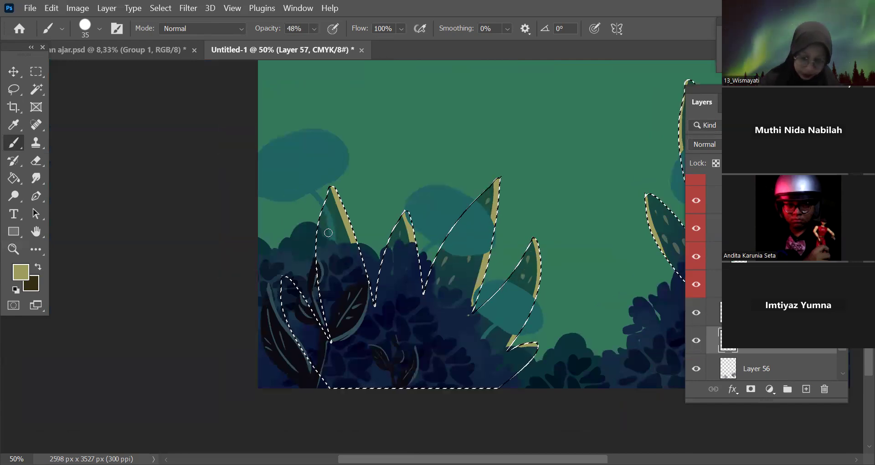
{"action": "key", "text": "ctrl+minus"}
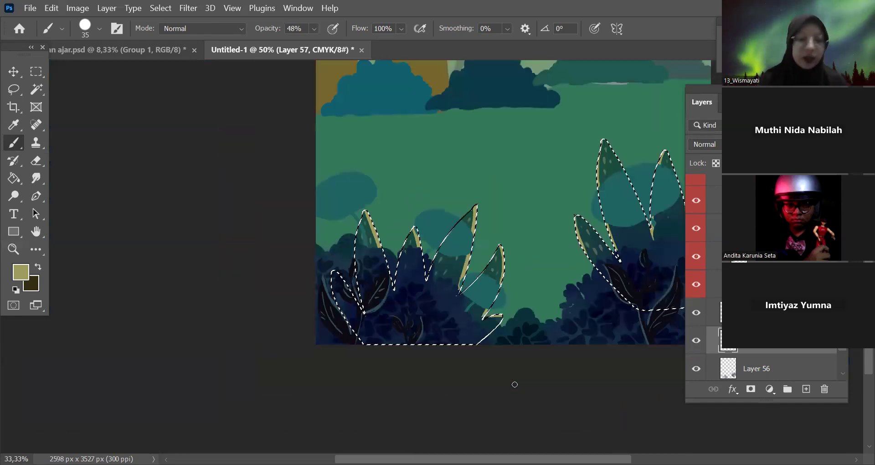
Step: Clear the selection around the tall leaves
{"action": "key", "text": "ctrl+d"}
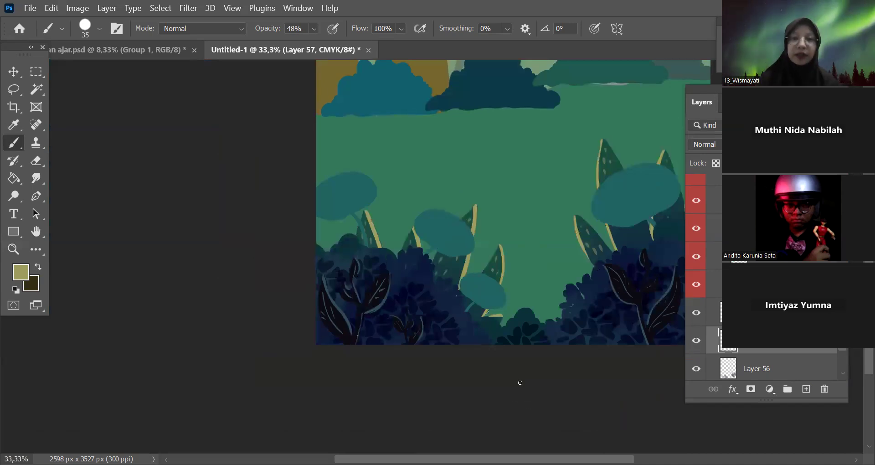
{"action": "key", "text": "ctrl+minus"}
{"action": "key", "text": "ctrl+plus"}
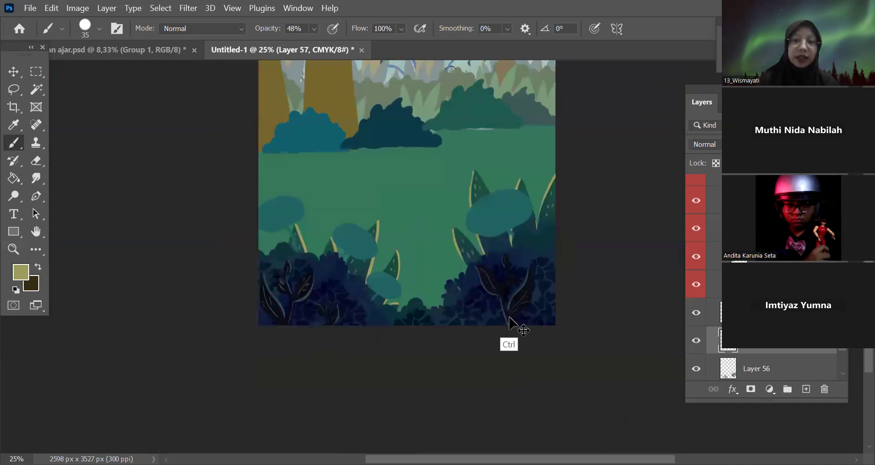
{"action": "key", "text": "ctrl+plus"}
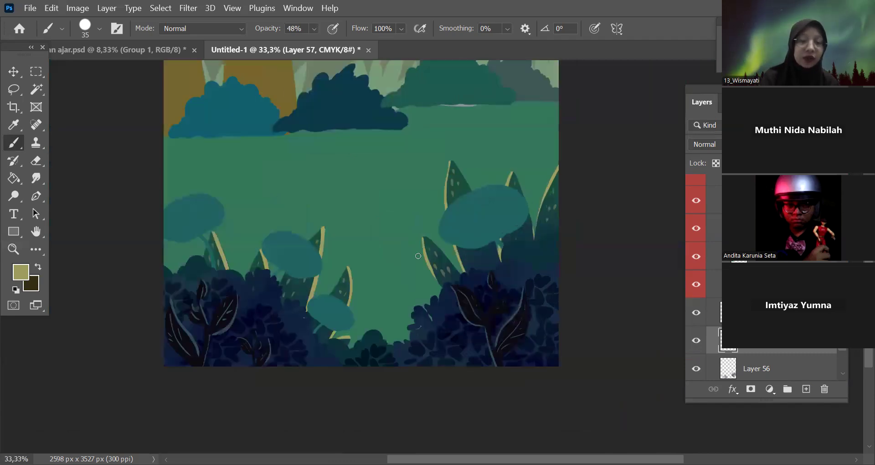
Step: Find the group holding the round-capped mushrooms, Group 4, select it and collapse its contents
{"action": "left_click", "coordinate": [694, 284]}
{"action": "key", "text": "ctrl+minus"}
{"action": "key", "text": "v"}
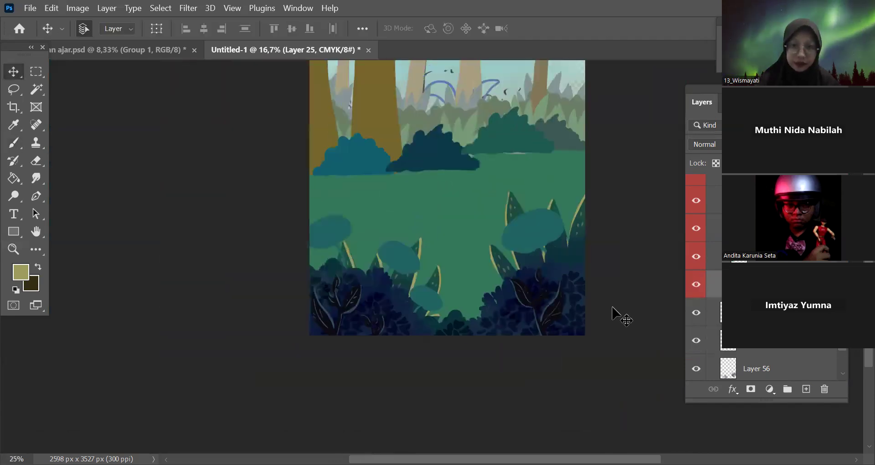
{"action": "key", "text": "ctrl+minus"}
{"action": "key", "text": "ctrl+plus"}
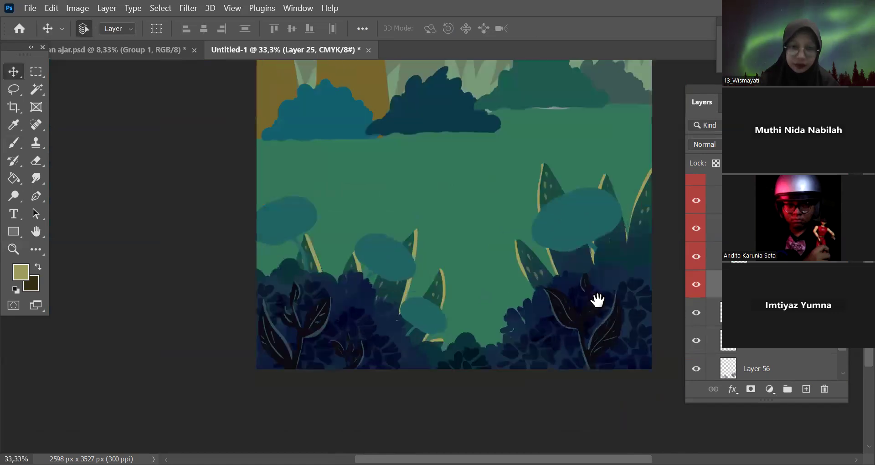
{"action": "key", "text": "ctrl+plus"}
{"action": "key", "text": "ctrl+minus"}
{"action": "left_click", "coordinate": [696, 256]}
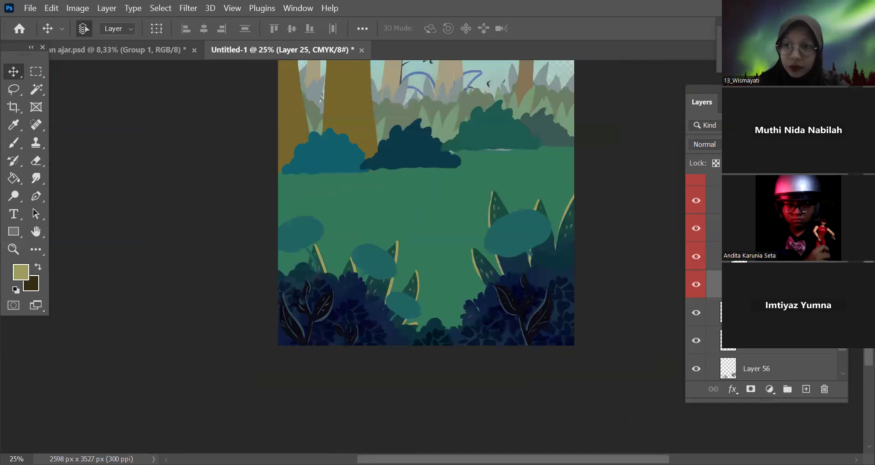
{"action": "scroll", "coordinate": [766, 277], "scroll_direction": "up", "scroll_amount": 2}
{"action": "left_click", "coordinate": [721, 203]}
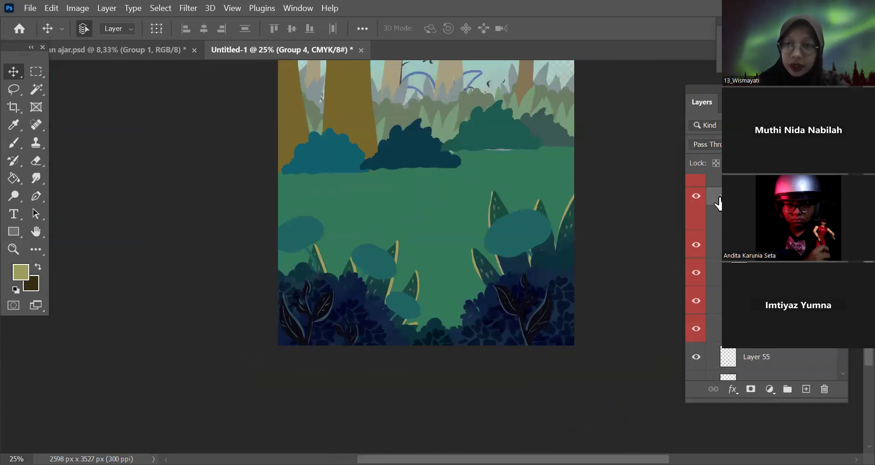
{"action": "left_click", "coordinate": [695, 197]}
{"action": "left_click", "coordinate": [695, 197]}
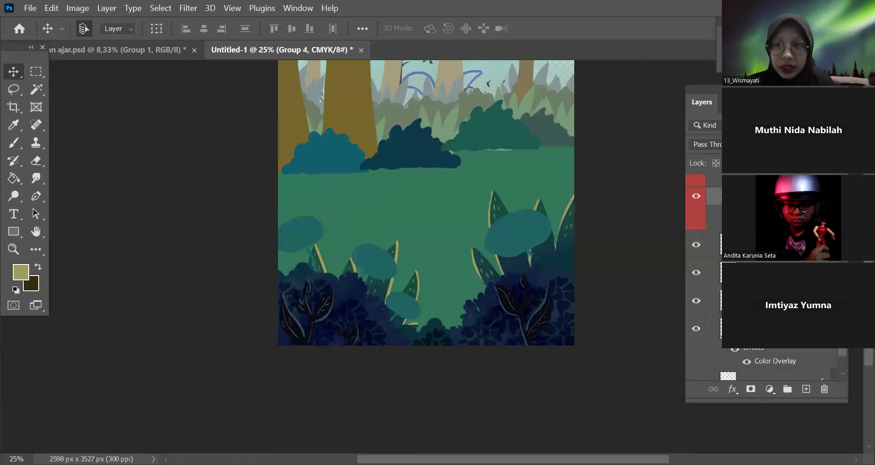
Step: Convert the mushroom group, Group 4, to a smart object
{"action": "right_click", "coordinate": [756, 361]}
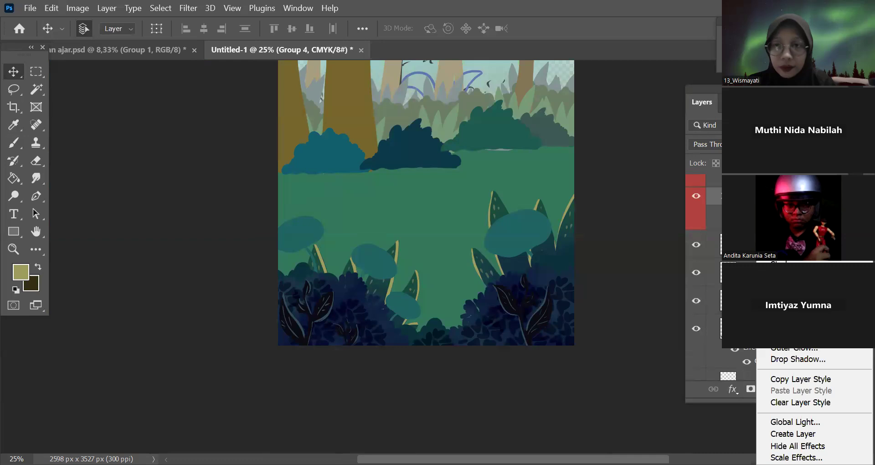
{"action": "left_click", "coordinate": [703, 194]}
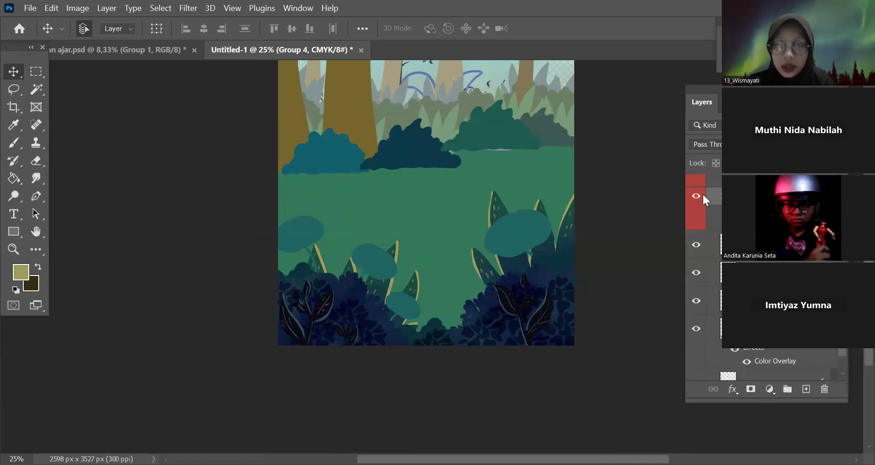
{"action": "right_click", "coordinate": [702, 192]}
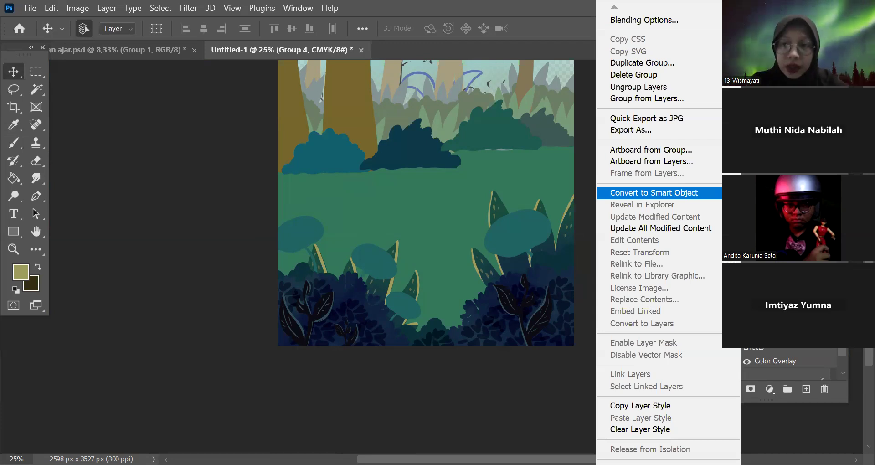
{"action": "left_click", "coordinate": [653, 193]}
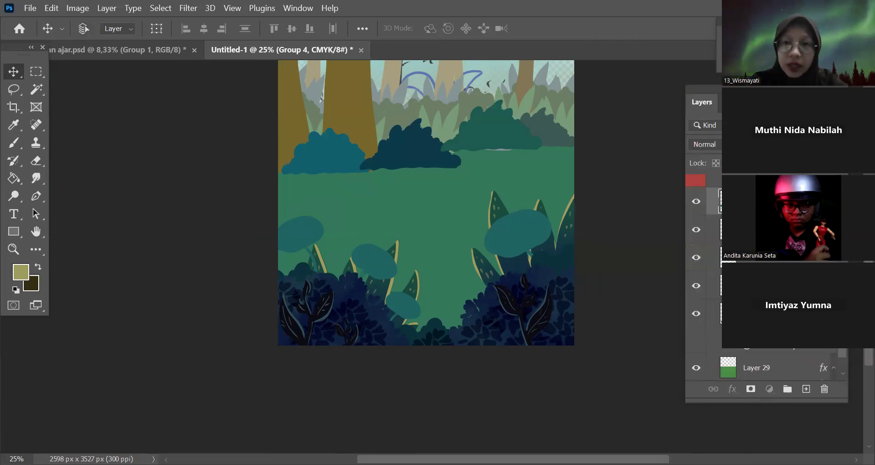
Step: Load the mushrooms' outline as a selection and add a new layer above them for shading
{"action": "left_click", "coordinate": [728, 201], "text": "ctrl"}
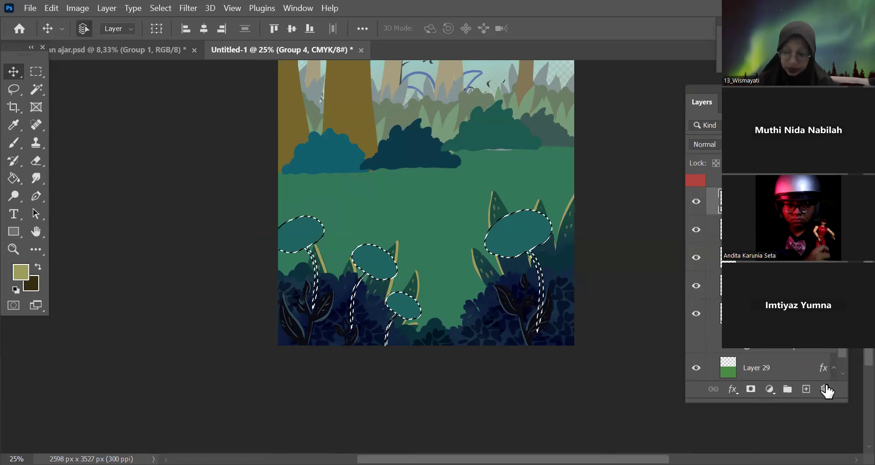
{"action": "left_click", "coordinate": [806, 390]}
{"action": "key", "text": "ctrl+plus"}
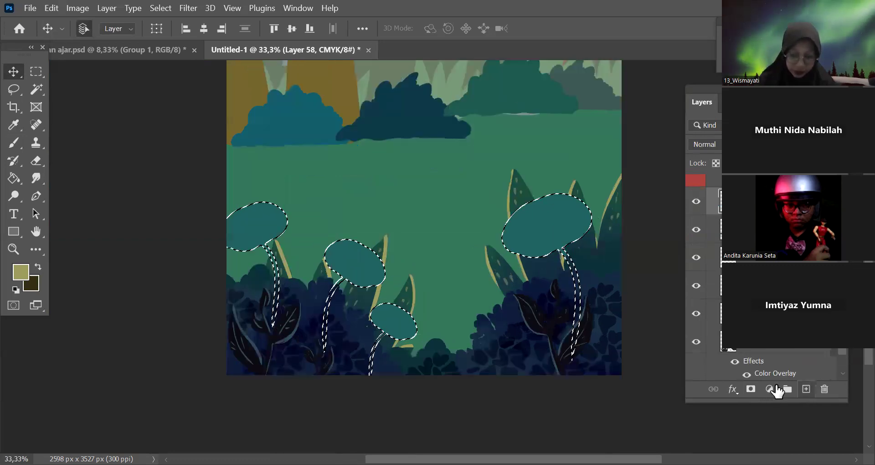
{"action": "left_click_drag", "start_coordinate": [510, 346], "coordinate": [569, 313]}
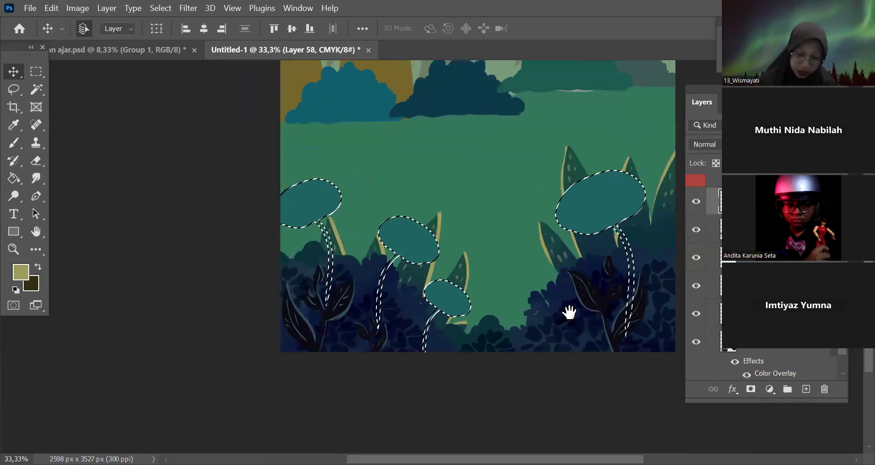
{"action": "scroll", "coordinate": [425, 250], "scroll_direction": "right", "scroll_amount": 1}
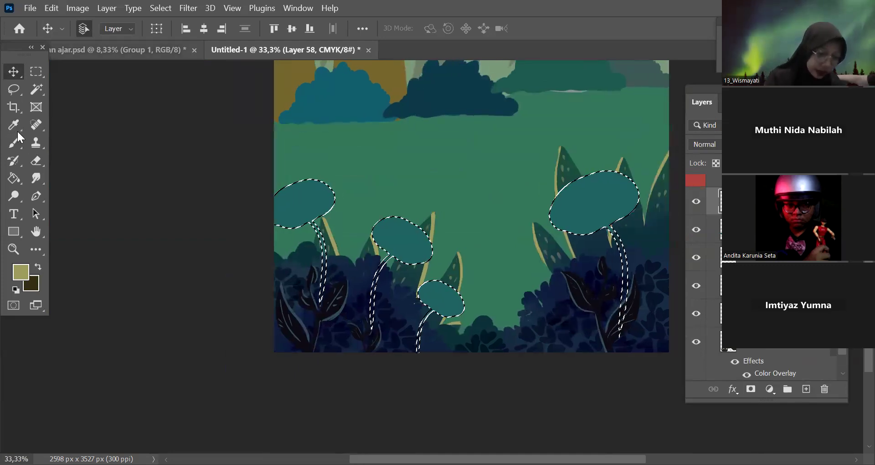
Step: Sample the bush's dark navy as the foreground colour and set a soft round brush to 200 px
{"action": "left_click", "coordinate": [584, 259]}
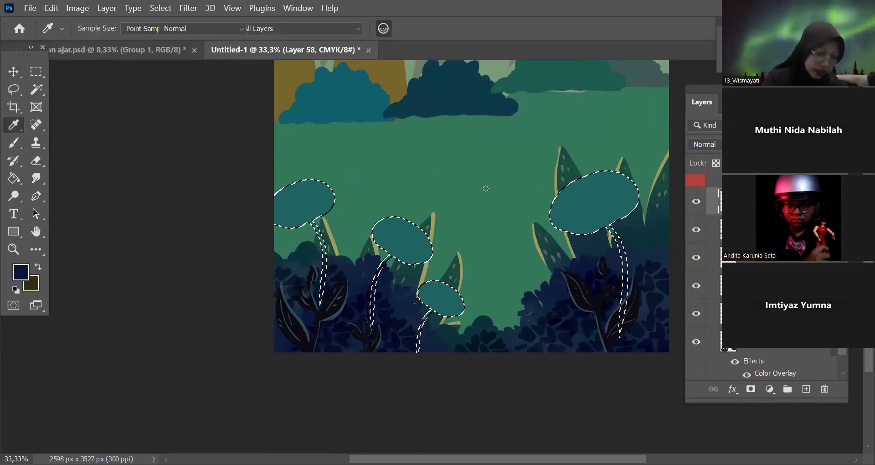
{"action": "key", "text": "b"}
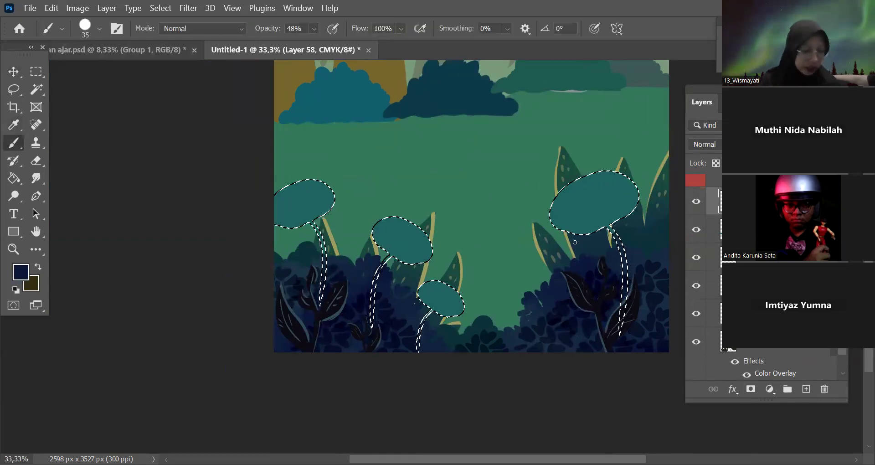
{"action": "key", "text": "comma"}
{"action": "key", "text": "bracketright"}
{"action": "key", "text": "bracketright"}
{"action": "key", "text": "bracketright"}
{"action": "key", "text": "bracketright"}
{"action": "key", "text": "bracketright"}
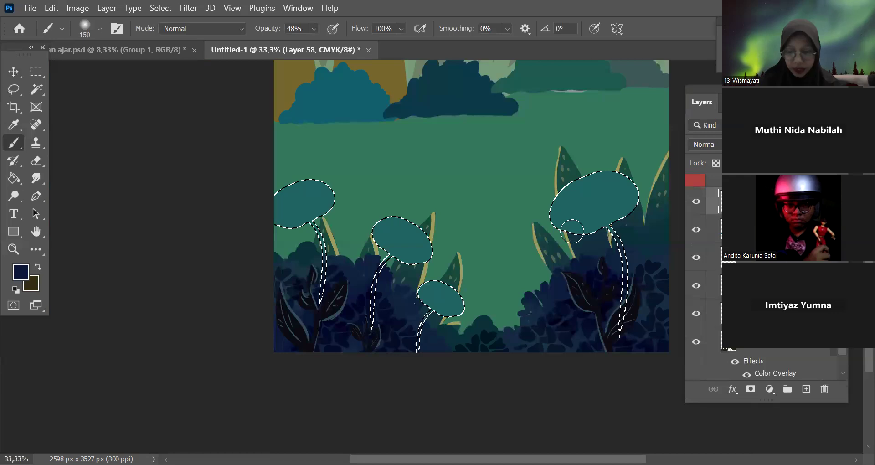
{"action": "key", "text": "bracketright"}
{"action": "key", "text": "bracketright"}
Step: Paint soft navy shading along the lower parts of the four mushroom caps at 48% opacity
{"action": "left_click_drag", "start_coordinate": [597, 222], "coordinate": [618, 219]}
{"action": "mouse_move", "coordinate": [464, 285]}
{"action": "left_mouse_down"}
{"action": "mouse_move", "coordinate": [421, 293]}
{"action": "mouse_move", "coordinate": [484, 310]}
{"action": "mouse_move", "coordinate": [431, 316]}
{"action": "left_mouse_up"}
{"action": "left_click_drag", "start_coordinate": [385, 237], "coordinate": [410, 242]}
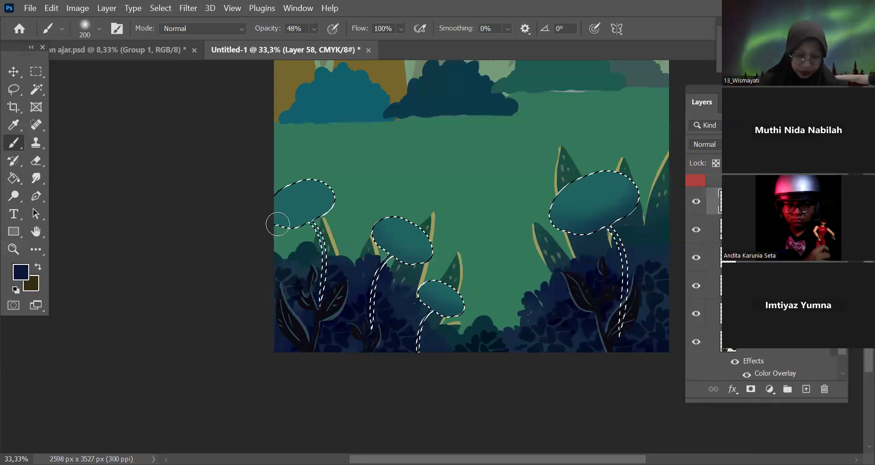
{"action": "left_click_drag", "start_coordinate": [329, 211], "coordinate": [308, 220]}
{"action": "left_click_drag", "start_coordinate": [459, 185], "coordinate": [515, 182]}
{"action": "left_click_drag", "start_coordinate": [562, 307], "coordinate": [471, 301]}
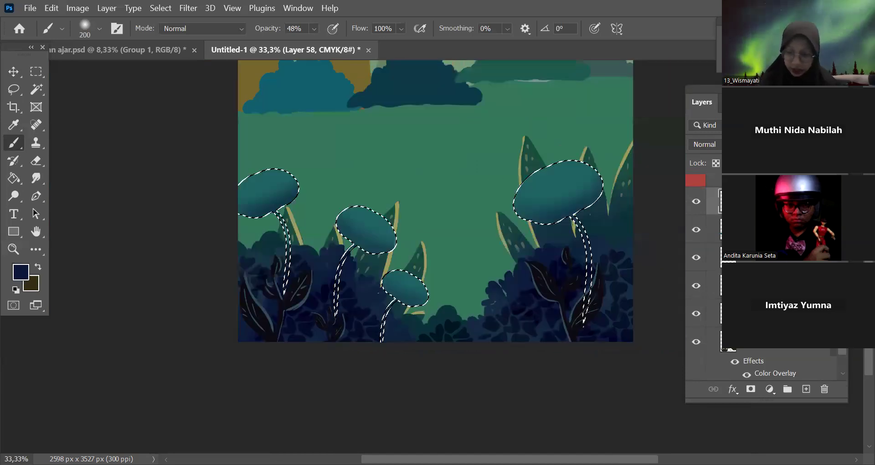
Step: Add another new layer above the mushroom shading and set the foreground colour to a muted sage green
{"action": "left_click", "coordinate": [806, 389]}
{"action": "left_click_drag", "start_coordinate": [501, 349], "coordinate": [519, 342]}
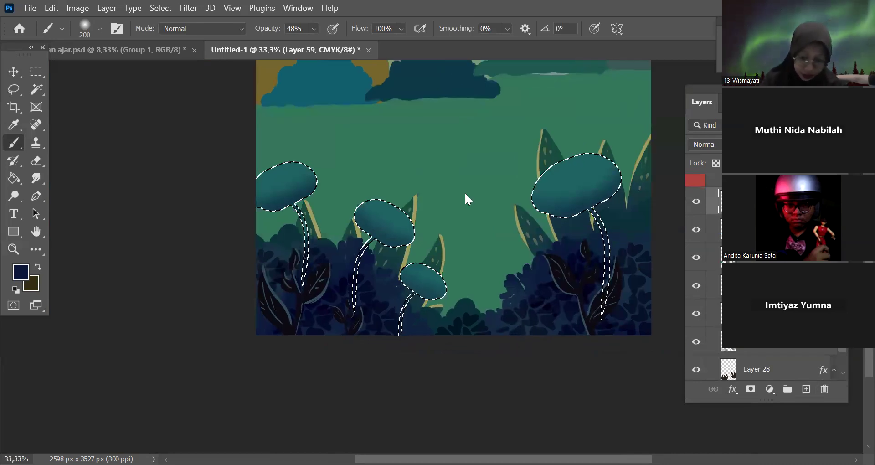
{"action": "key", "text": "i"}
{"action": "left_click", "coordinate": [20, 272]}
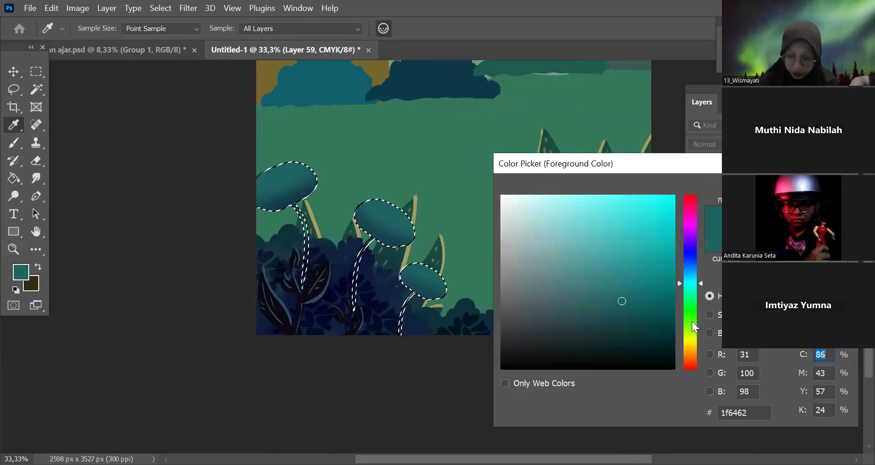
{"action": "left_click", "coordinate": [693, 321]}
{"action": "left_click", "coordinate": [546, 265]}
{"action": "key", "text": "Return"}
Step: Set up a hard round brush at 100% opacity and 50 px for the mushroom cap highlights
{"action": "key", "text": "b"}
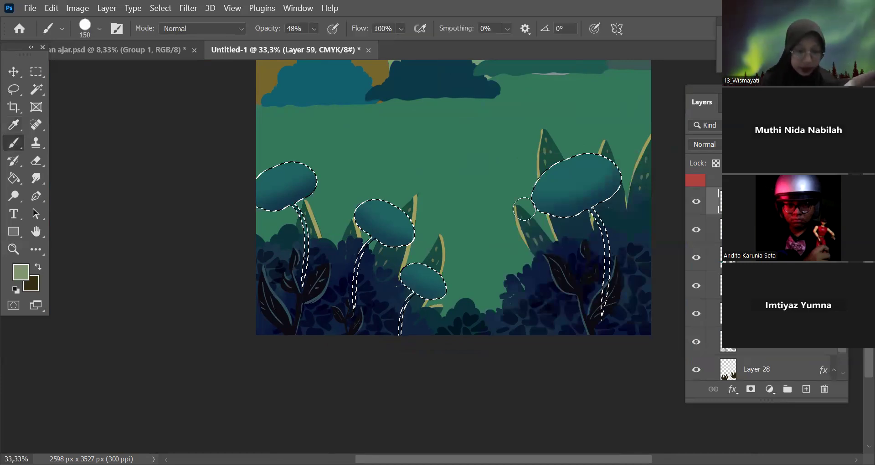
{"action": "left_click", "coordinate": [314, 28]}
{"action": "left_click_drag", "start_coordinate": [326, 44], "coordinate": [361, 44]}
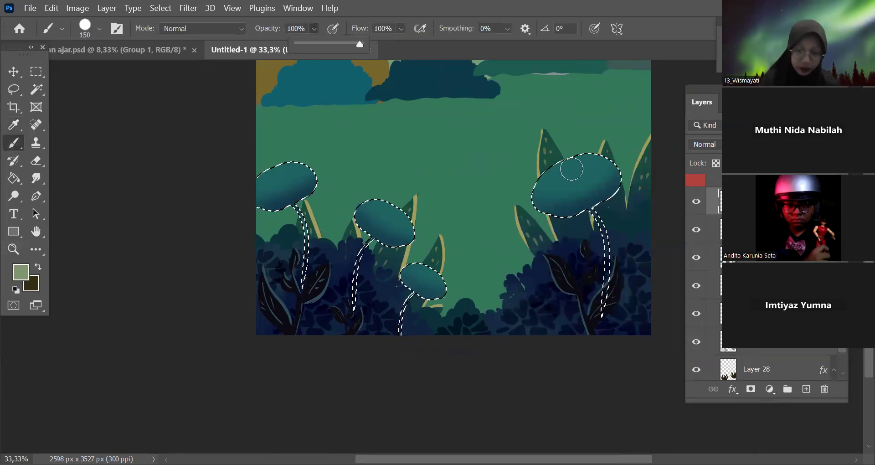
{"action": "key", "text": "ctrl+plus"}
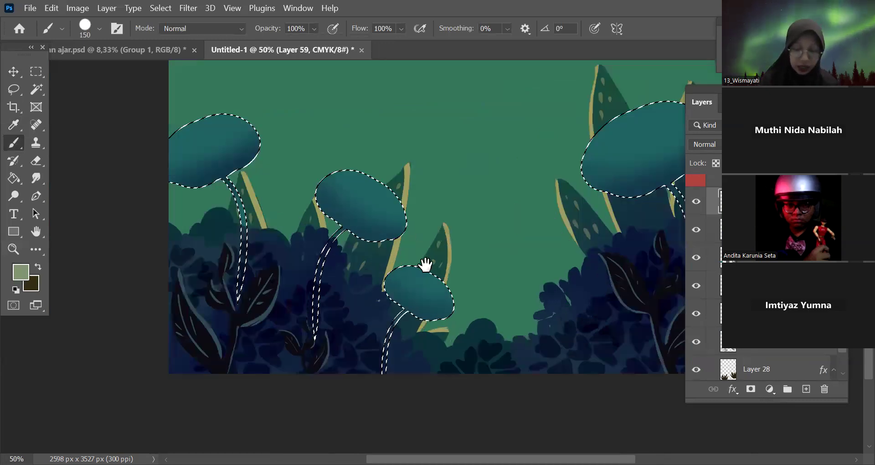
{"action": "key", "text": "bracketleft"}
{"action": "key", "text": "bracketleft"}
{"action": "key", "text": "bracketleft"}
{"action": "key", "text": "bracketleft"}
{"action": "key", "text": "bracketleft"}
{"action": "key", "text": "bracketleft"}
{"action": "key", "text": "bracketleft"}
{"action": "key", "text": "ctrl+plus"}
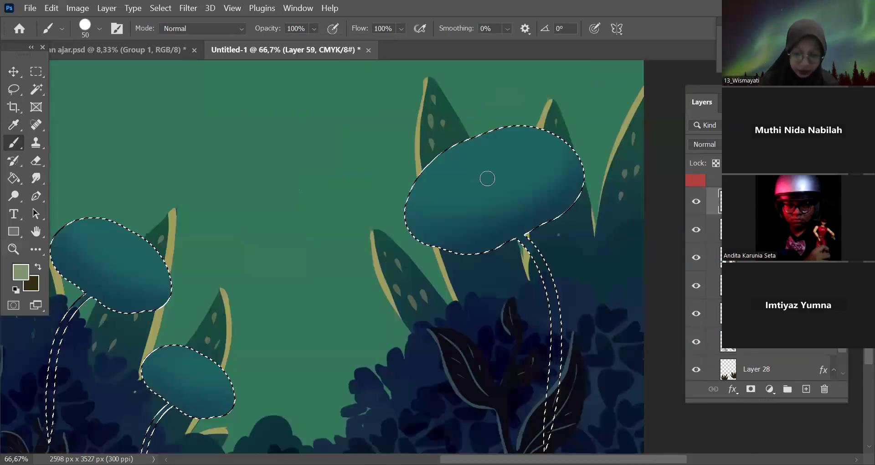
Step: Paint a sage-green centre dot with curved lines radiating to the edges of the large right-hand mushroom cap, using a 40 px brush
{"action": "key", "text": "bracketleft"}
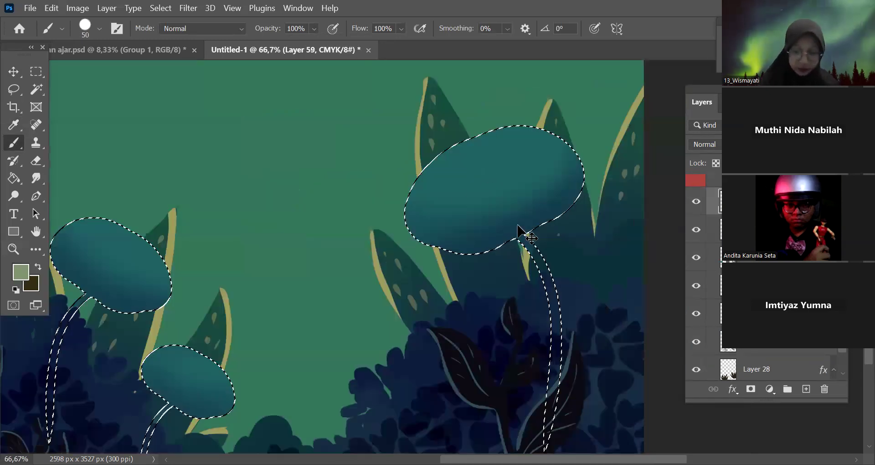
{"action": "key", "text": "ctrl+plus"}
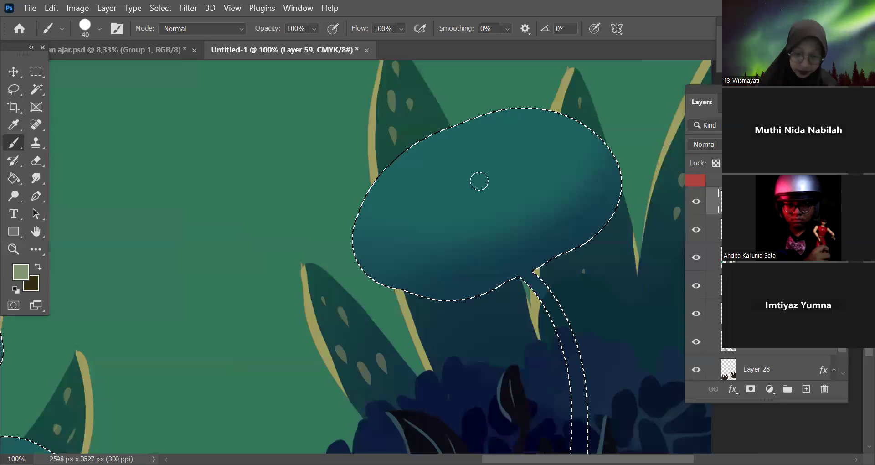
{"action": "left_click", "coordinate": [478, 185]}
{"action": "left_click_drag", "start_coordinate": [472, 192], "coordinate": [400, 285]}
{"action": "left_click_drag", "start_coordinate": [483, 177], "coordinate": [574, 116]}
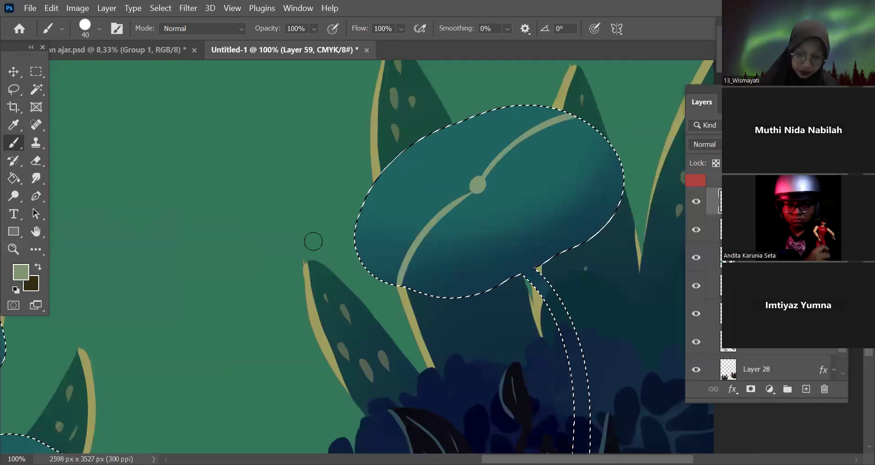
{"action": "mouse_move", "coordinate": [471, 183]}
{"action": "left_mouse_down"}
{"action": "mouse_move", "coordinate": [365, 201]}
{"action": "mouse_move", "coordinate": [431, 134]}
{"action": "left_mouse_up"}
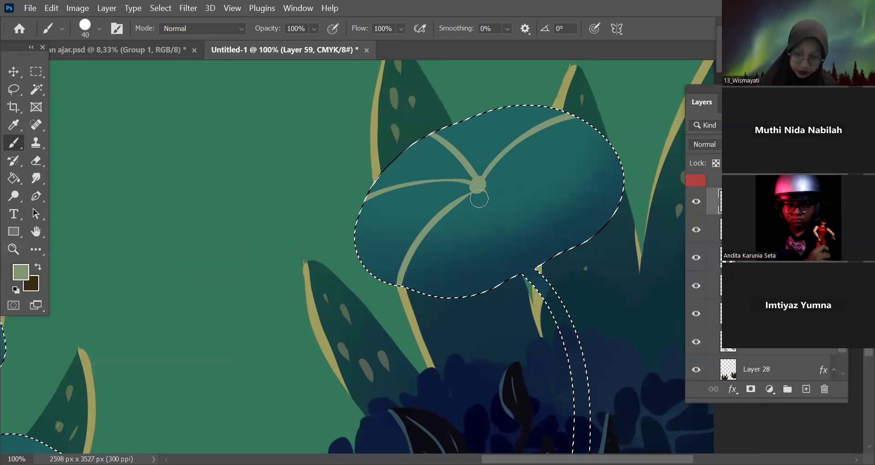
{"action": "left_click_drag", "start_coordinate": [484, 182], "coordinate": [622, 179]}
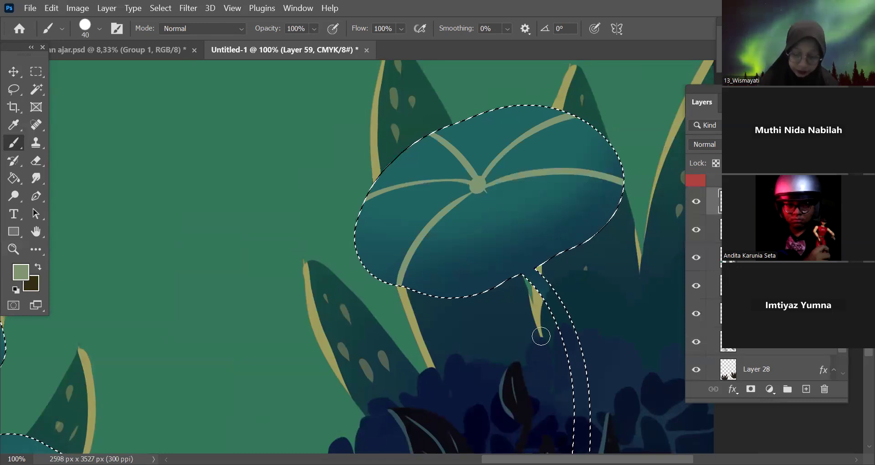
{"action": "left_click_drag", "start_coordinate": [482, 187], "coordinate": [518, 273]}
Step: Paint matching curved sage-green lines radiating from the upper part of the middle mushroom cap in the left cluster
{"action": "key", "text": "ctrl+minus"}
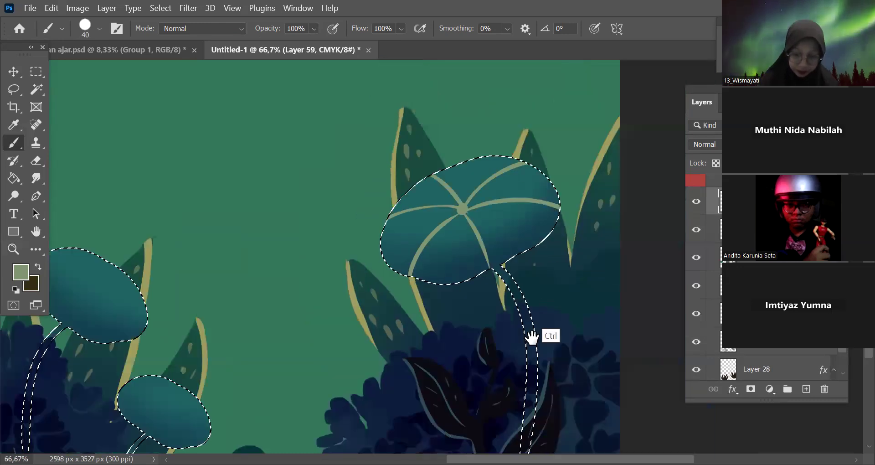
{"action": "left_click_drag", "start_coordinate": [495, 338], "coordinate": [635, 327]}
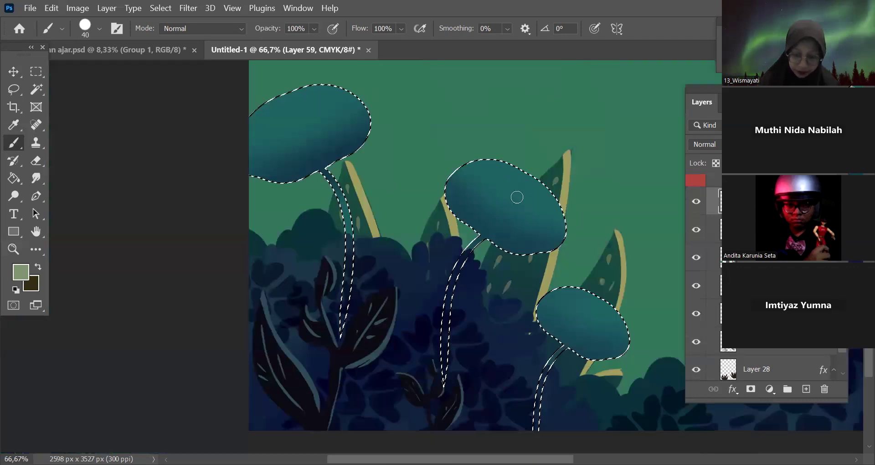
{"action": "left_click_drag", "start_coordinate": [484, 235], "coordinate": [519, 196]}
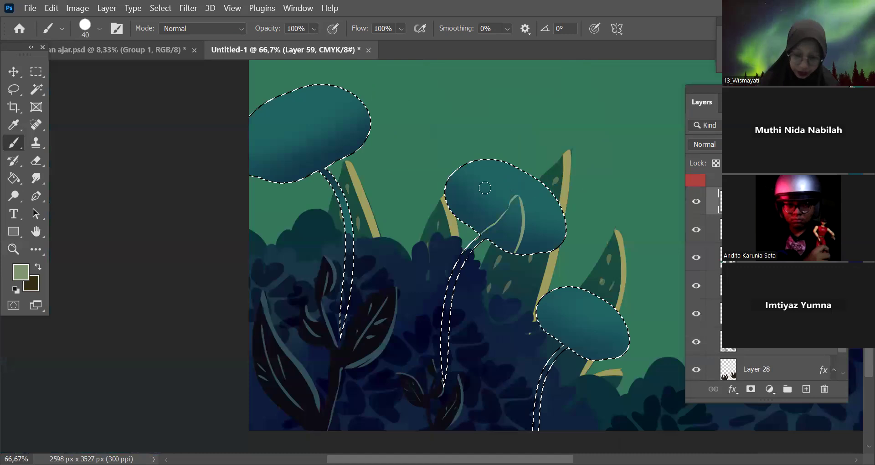
{"action": "left_click_drag", "start_coordinate": [513, 172], "coordinate": [520, 195]}
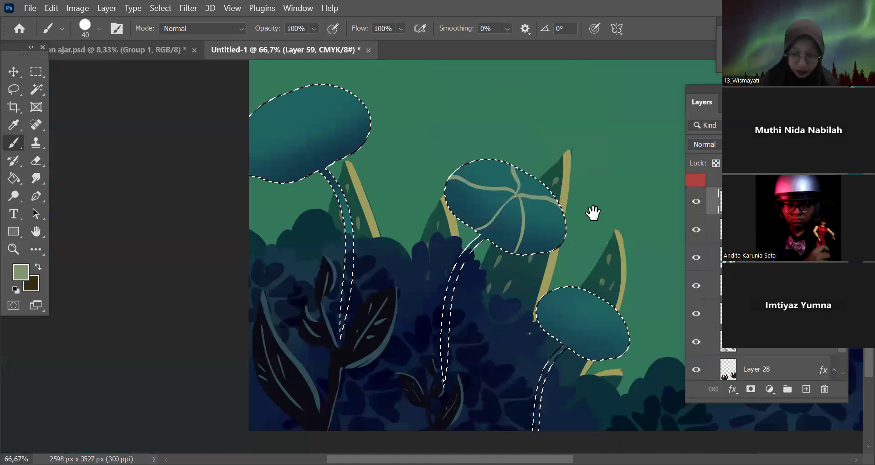
Step: Paint a centre dot and radiating sage-green lines on the smallest mushroom cap
{"action": "left_click_drag", "start_coordinate": [566, 189], "coordinate": [495, 138]}
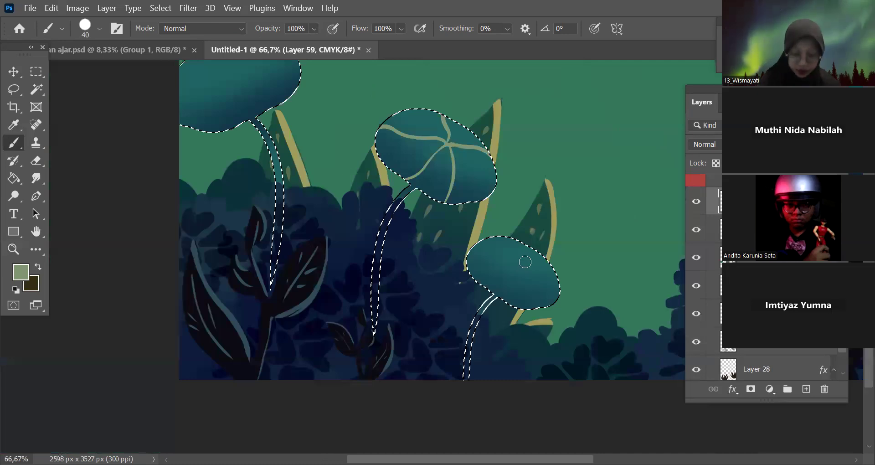
{"action": "left_click", "coordinate": [525, 263]}
{"action": "mouse_move", "coordinate": [524, 261]}
{"action": "left_mouse_down"}
{"action": "mouse_move", "coordinate": [540, 276]}
{"action": "mouse_move", "coordinate": [528, 262]}
{"action": "mouse_move", "coordinate": [561, 275]}
{"action": "mouse_move", "coordinate": [512, 247]}
{"action": "left_mouse_up"}
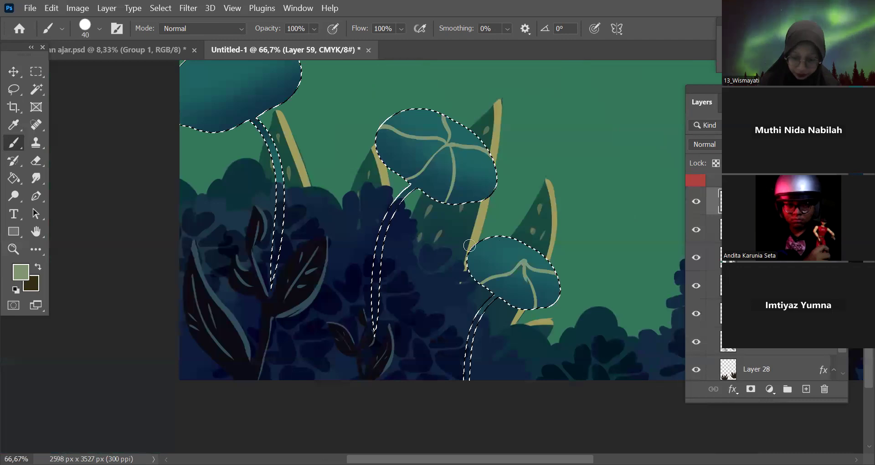
{"action": "left_click_drag", "start_coordinate": [647, 248], "coordinate": [666, 252]}
Step: Paint radiating sage-green lines on the mushroom cap cut off by the canvas's left edge
{"action": "left_click_drag", "start_coordinate": [557, 174], "coordinate": [601, 208]}
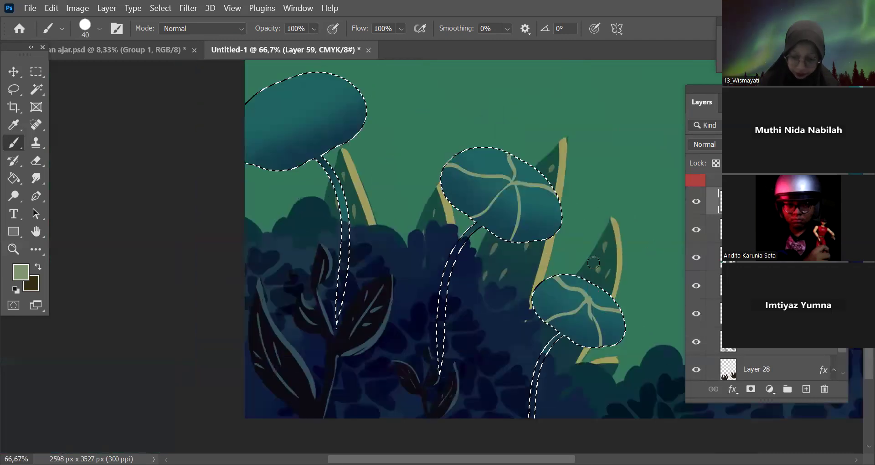
{"action": "mouse_move", "coordinate": [271, 128]}
{"action": "left_mouse_down"}
{"action": "mouse_move", "coordinate": [345, 198]}
{"action": "mouse_move", "coordinate": [319, 179]}
{"action": "left_mouse_up"}
{"action": "left_click_drag", "start_coordinate": [355, 171], "coordinate": [321, 232]}
{"action": "left_click_drag", "start_coordinate": [355, 171], "coordinate": [378, 232]}
{"action": "left_click_drag", "start_coordinate": [356, 171], "coordinate": [439, 182]}
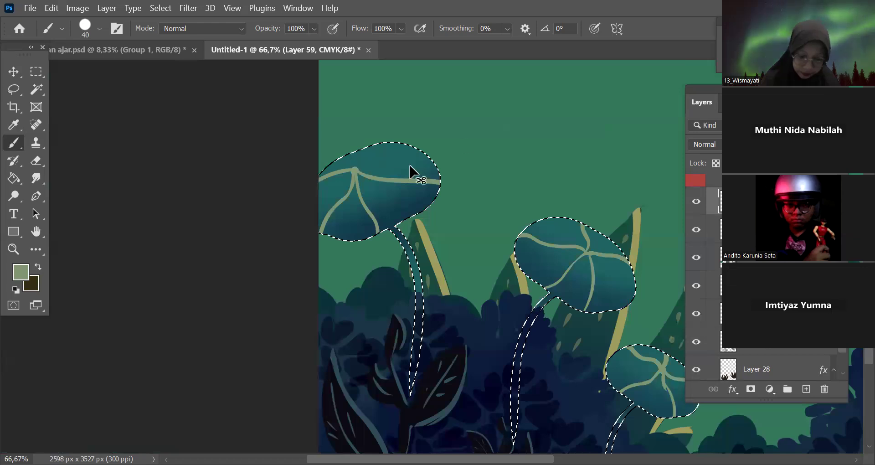
Step: Clear the selection around the mushrooms and review the illustration as a whole
{"action": "key", "text": "ctrl+minus"}
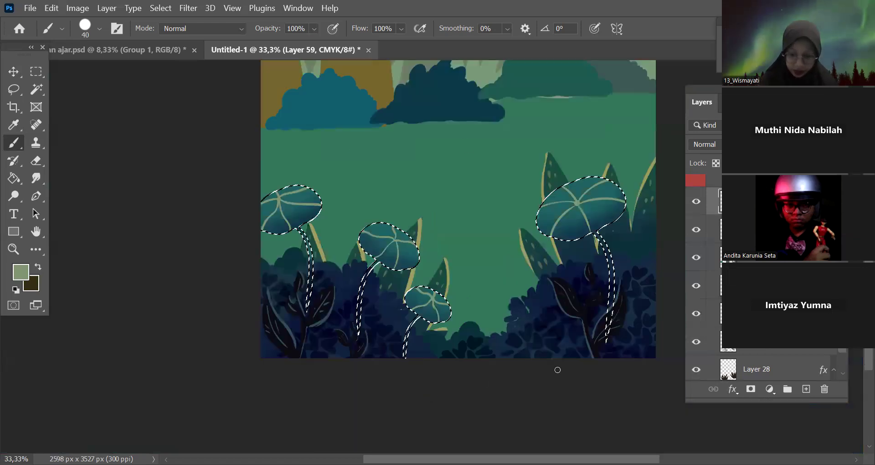
{"action": "key", "text": "ctrl+minus"}
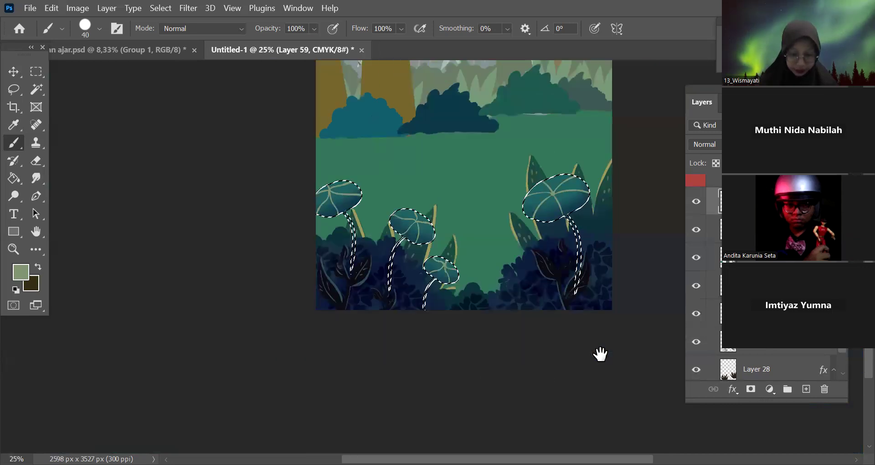
{"action": "key", "text": "ctrl+d"}
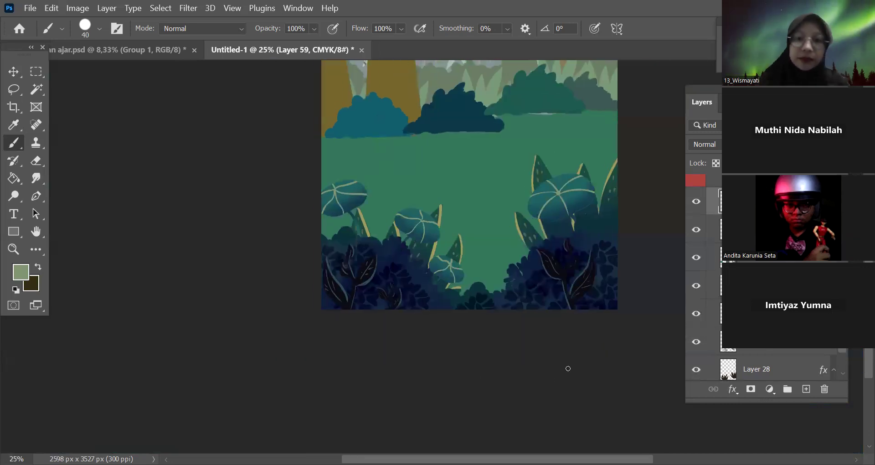
{"action": "key", "text": "ctrl+minus"}
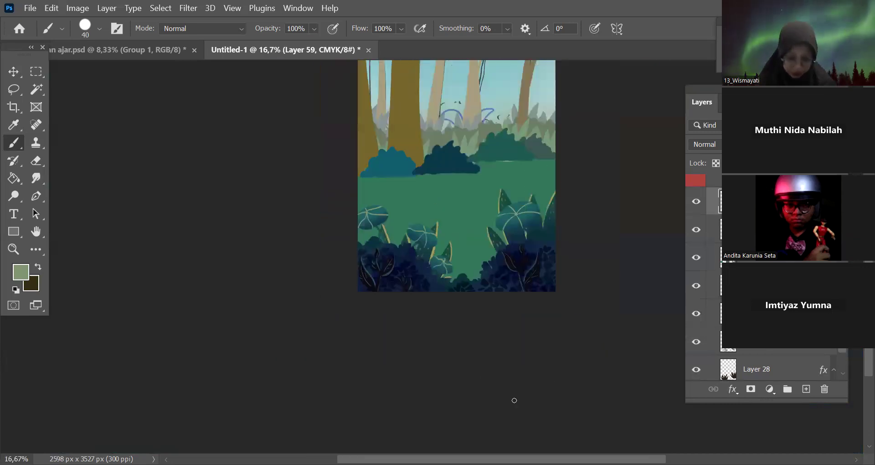
{"action": "key", "text": "ctrl+plus"}
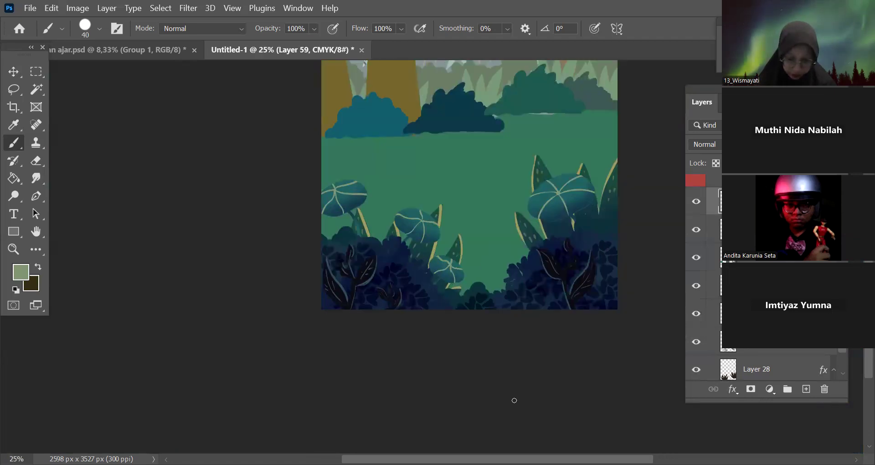
{"action": "key", "text": "ctrl+minus"}
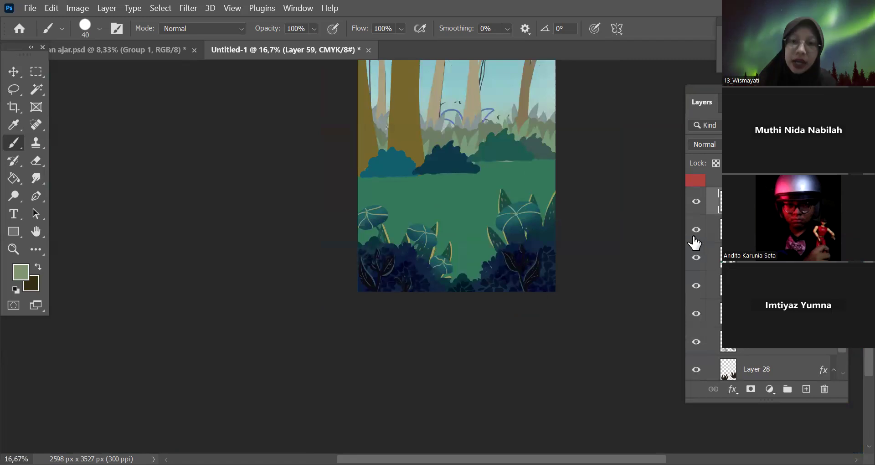
{"action": "scroll", "coordinate": [845, 350], "scroll_direction": "down", "scroll_amount": 1}
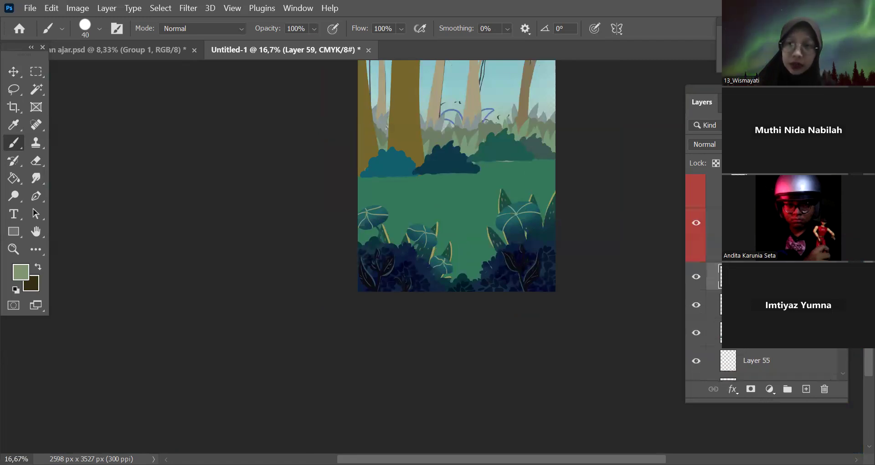
{"action": "scroll", "coordinate": [844, 373], "scroll_direction": "down", "scroll_amount": 3}
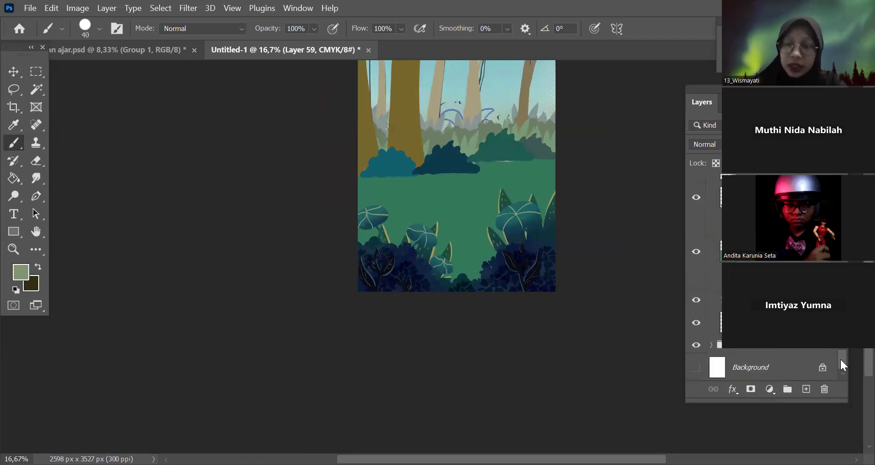
{"action": "left_click", "coordinate": [766, 197], "text": "shift"}
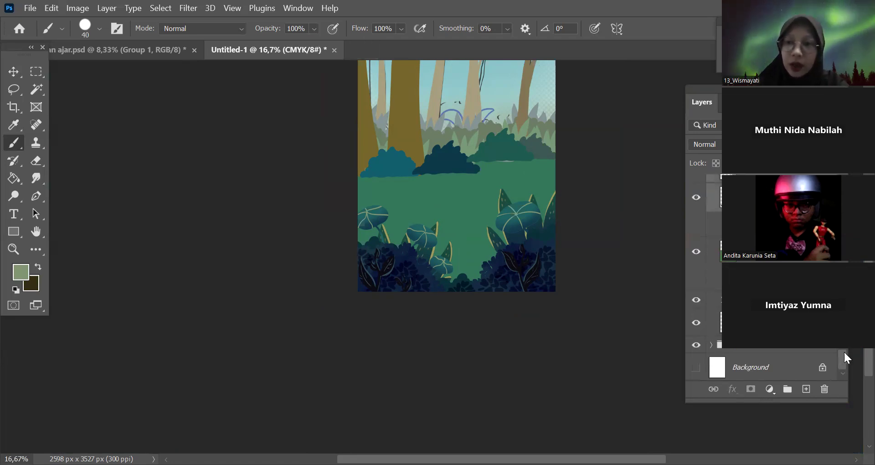
{"action": "scroll", "coordinate": [844, 358], "scroll_direction": "up", "scroll_amount": 4}
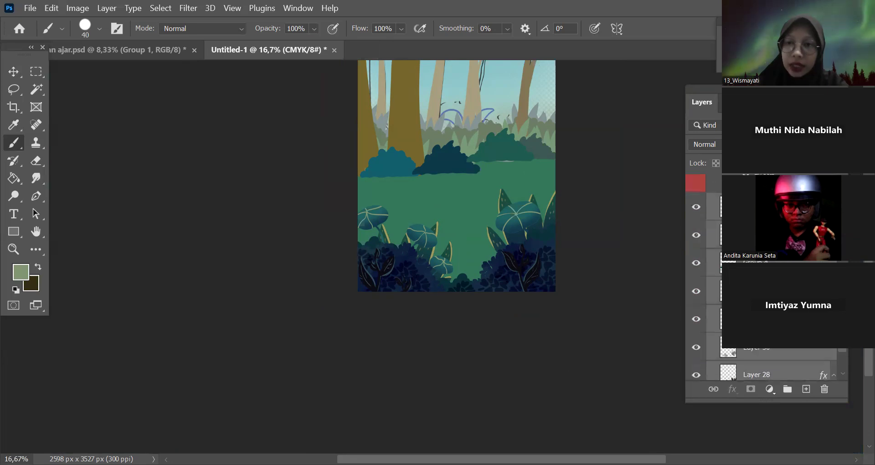
Step: Group Layer 59 with the mushroom and spotted-leaf layers beneath it
{"action": "left_click", "coordinate": [766, 206]}
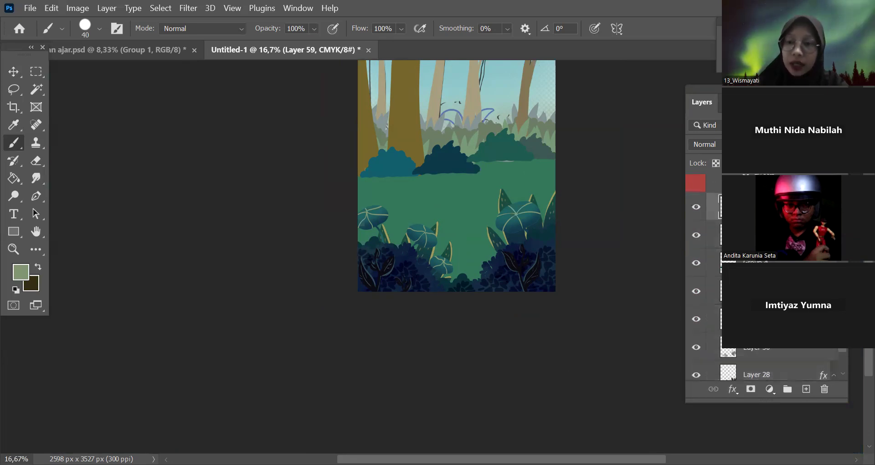
{"action": "scroll", "coordinate": [843, 354], "scroll_direction": "down", "scroll_amount": 3}
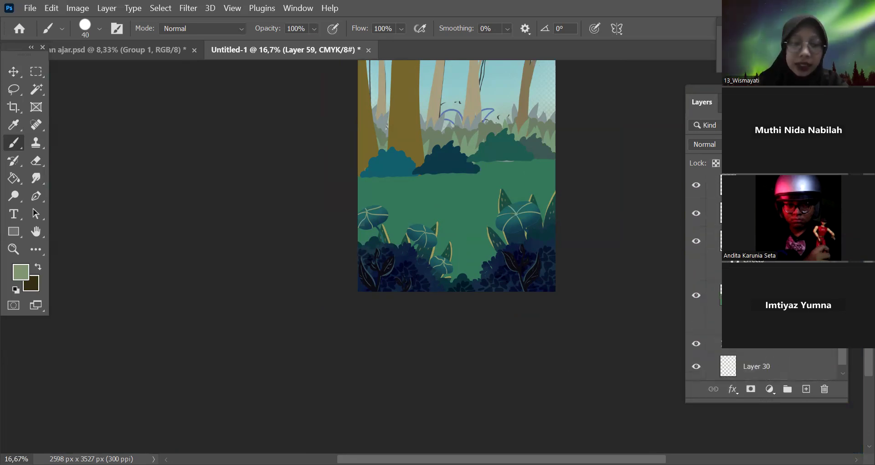
{"action": "left_click", "coordinate": [712, 253], "text": "shift"}
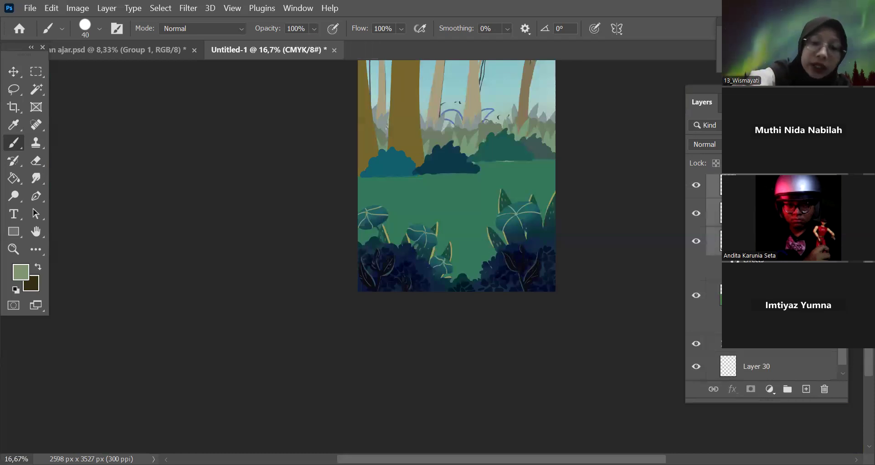
{"action": "key", "text": "ctrl+g"}
Step: Toggle the visibility of the new mushroom group, the sketch lines and the dark bushes to check what each layer or group contains
{"action": "left_click", "coordinate": [695, 229]}
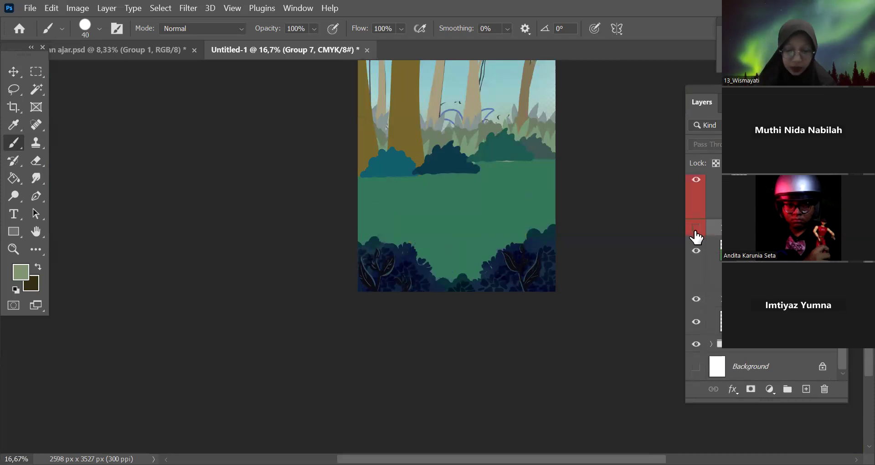
{"action": "left_click", "coordinate": [695, 228]}
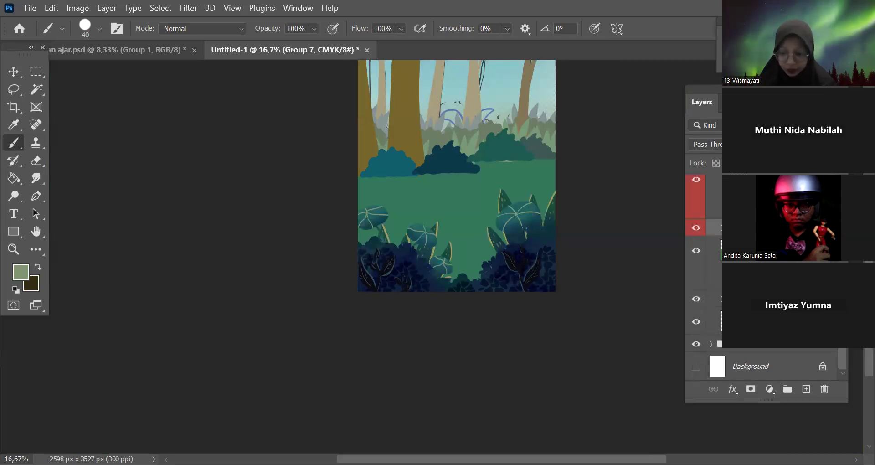
{"action": "left_click", "coordinate": [696, 298]}
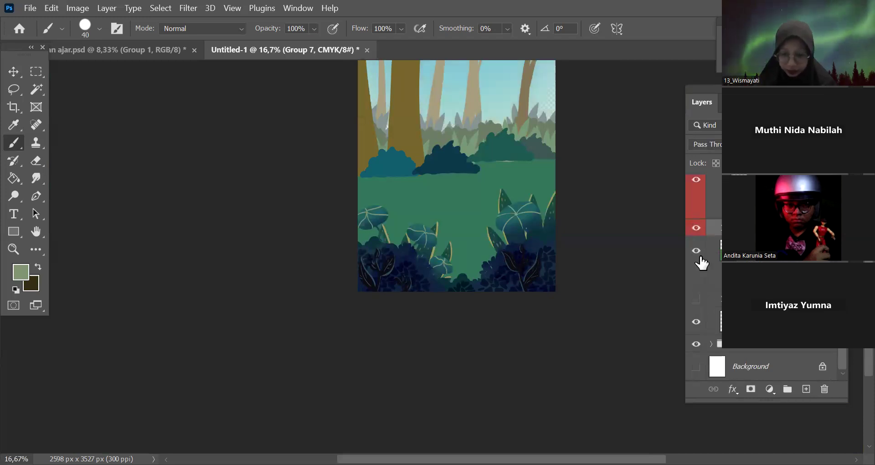
{"action": "left_click", "coordinate": [695, 229]}
{"action": "left_click", "coordinate": [695, 229]}
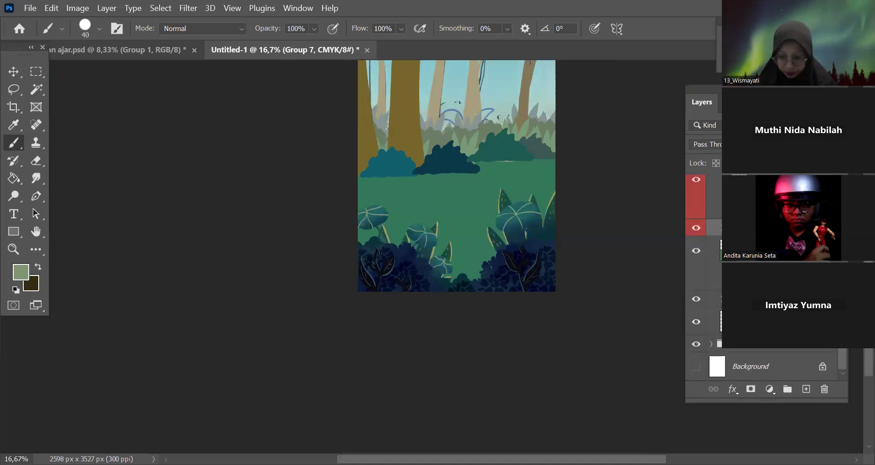
{"action": "left_click_drag", "start_coordinate": [846, 359], "coordinate": [846, 308]}
{"action": "left_click", "coordinate": [720, 301]}
{"action": "left_click", "coordinate": [696, 299]}
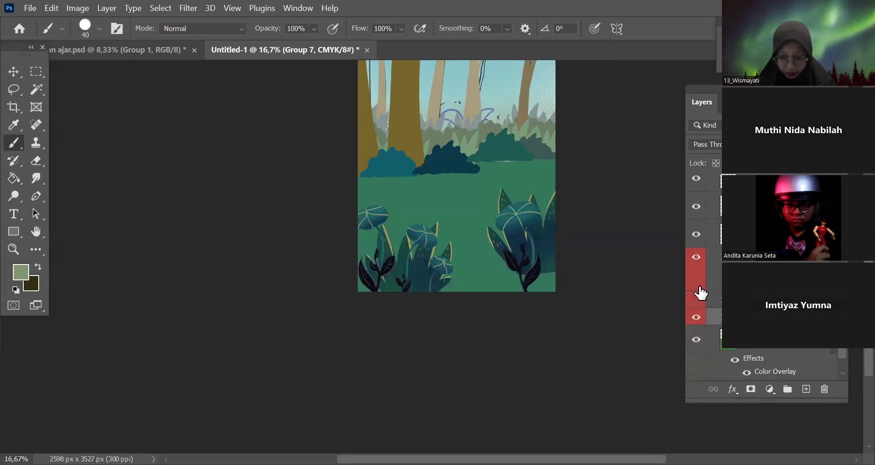
{"action": "left_click", "coordinate": [696, 257]}
{"action": "left_click", "coordinate": [696, 258]}
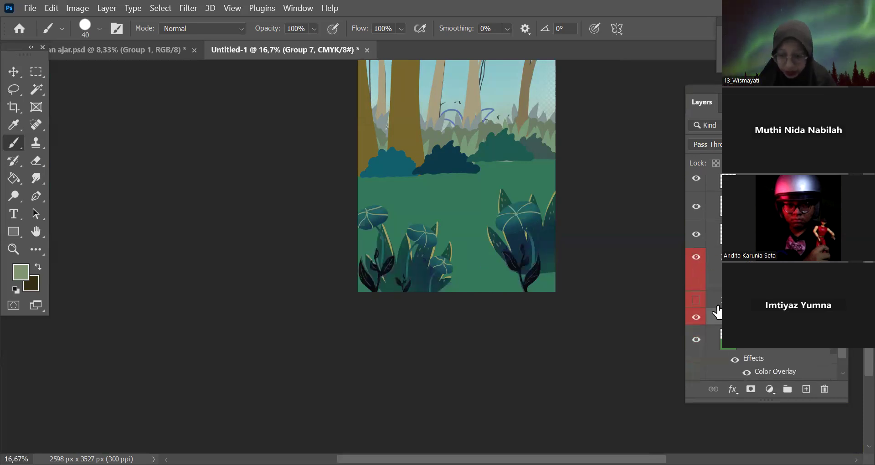
{"action": "left_click", "coordinate": [696, 299]}
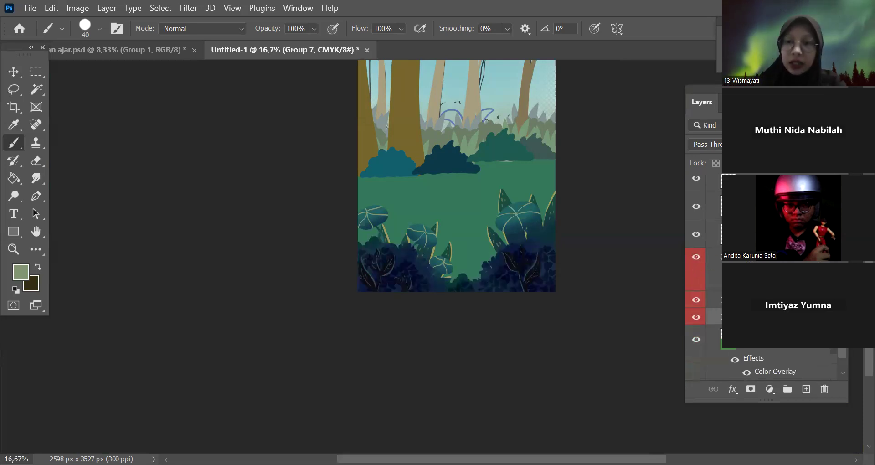
Step: Combine the black-leaf plants, dark bushes and mushroom group into one foreground group, and hide it to check its contents
{"action": "left_click", "coordinate": [766, 257], "text": "shift"}
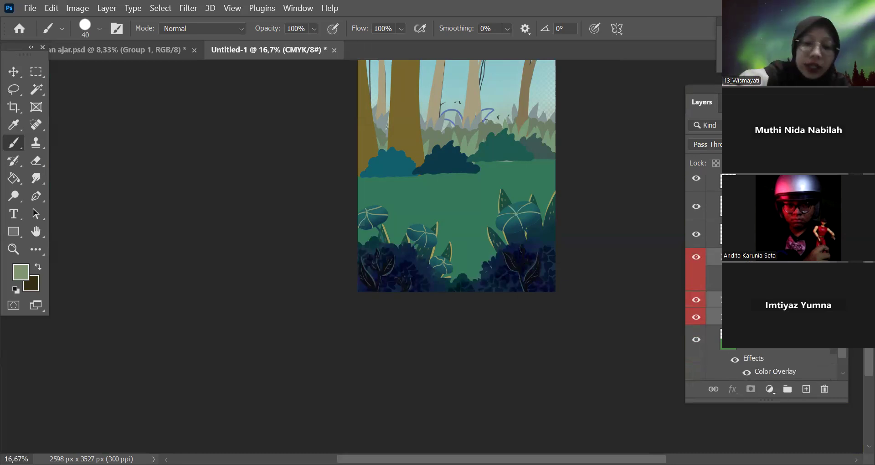
{"action": "key", "text": "ctrl+g"}
{"action": "left_click", "coordinate": [697, 259]}
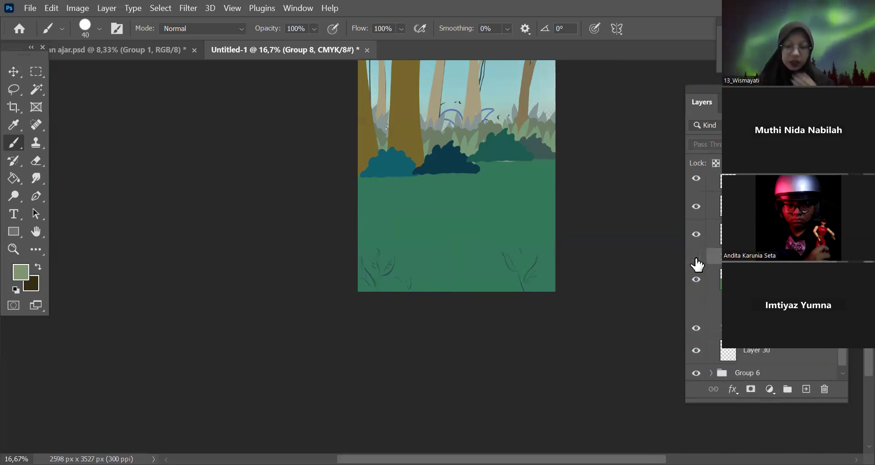
Step: Show the combined foreground group again and check the contents of the layers above it by toggling their visibility
{"action": "left_click", "coordinate": [697, 258]}
{"action": "left_click", "coordinate": [700, 257]}
{"action": "left_click", "coordinate": [699, 257]}
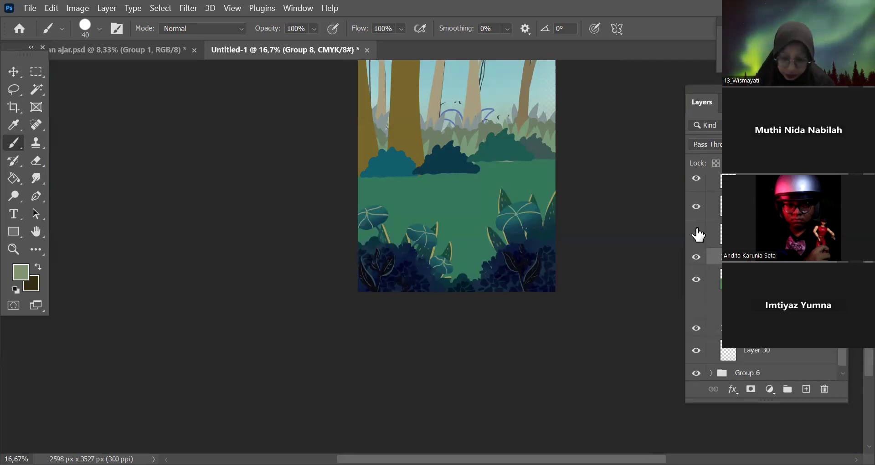
{"action": "left_click", "coordinate": [697, 207]}
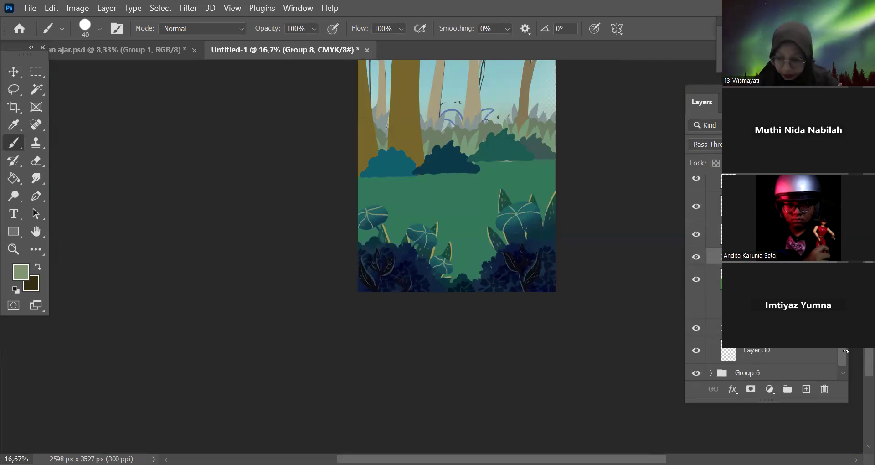
{"action": "scroll", "coordinate": [847, 350], "scroll_direction": "up", "scroll_amount": 2}
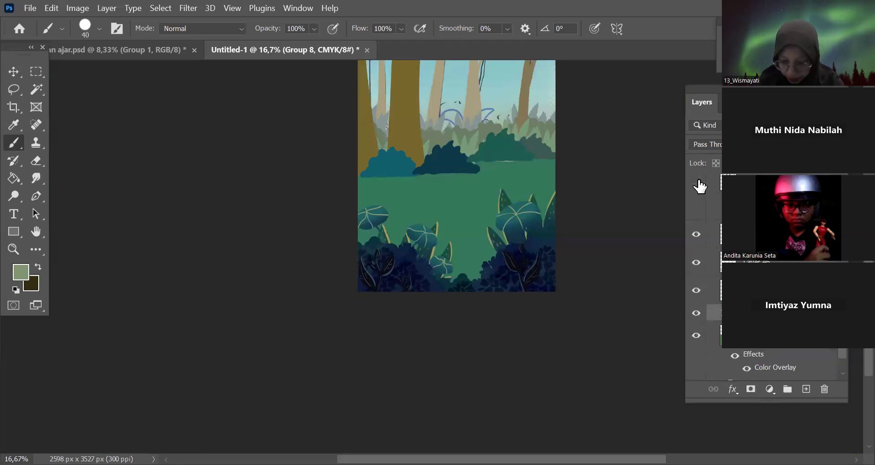
Step: Group the foreground group with the three layers directly above it, and toggle the new group's visibility to check its contents
{"action": "left_click", "coordinate": [713, 234], "text": "shift"}
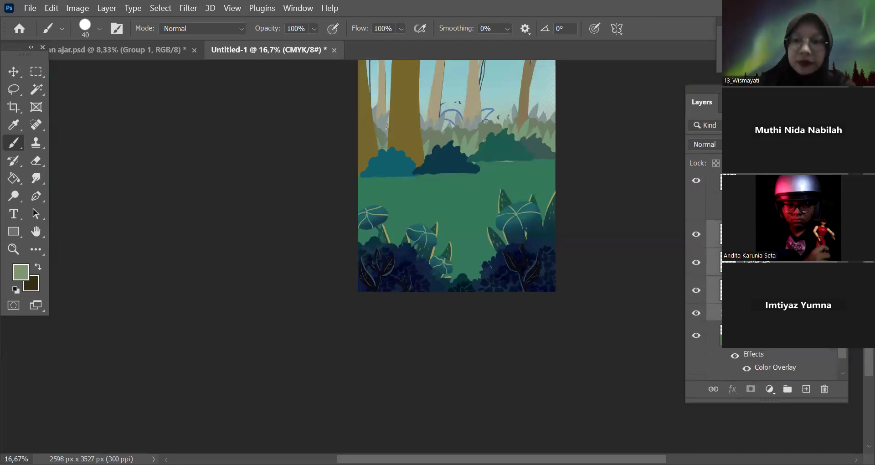
{"action": "key", "text": "ctrl+g"}
{"action": "left_click", "coordinate": [697, 230]}
{"action": "left_click", "coordinate": [697, 230]}
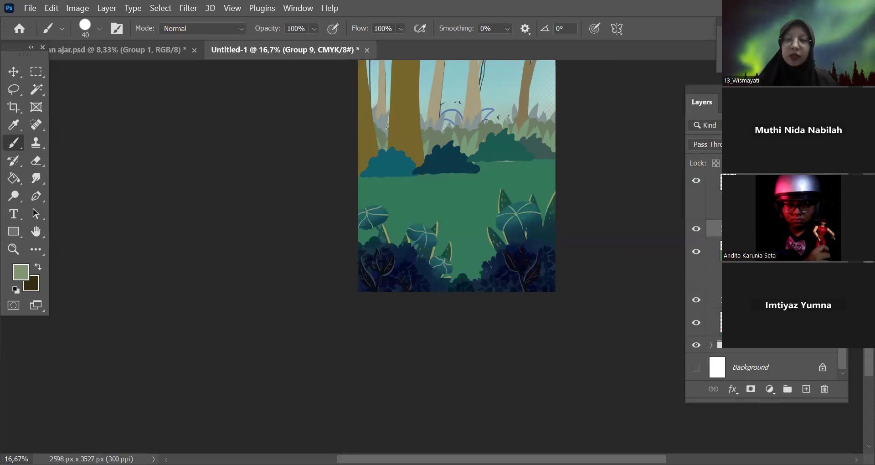
Step: Select the green ground layer, Layer 29, and show the forest reference painting over the illustration
{"action": "left_click", "coordinate": [714, 251]}
{"action": "key", "text": "ctrl+plus"}
{"action": "left_click_drag", "start_coordinate": [633, 208], "coordinate": [616, 316]}
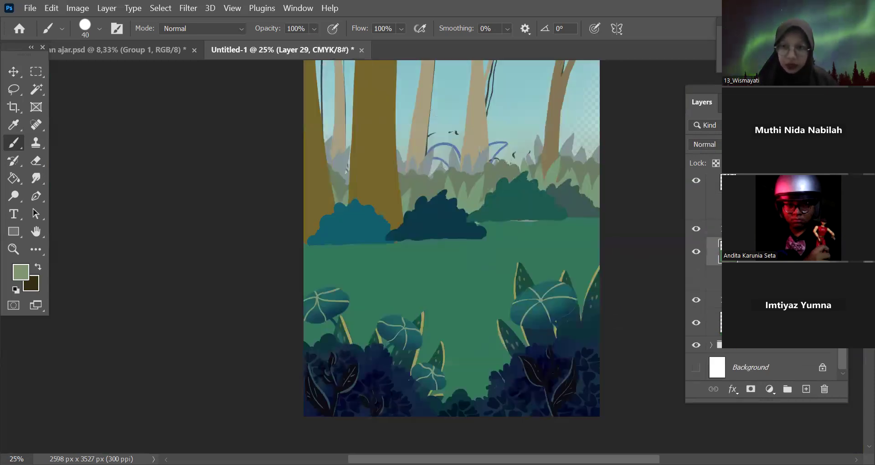
{"action": "scroll", "coordinate": [712, 278], "scroll_direction": "up", "scroll_amount": 3}
{"action": "left_click", "coordinate": [697, 270]}
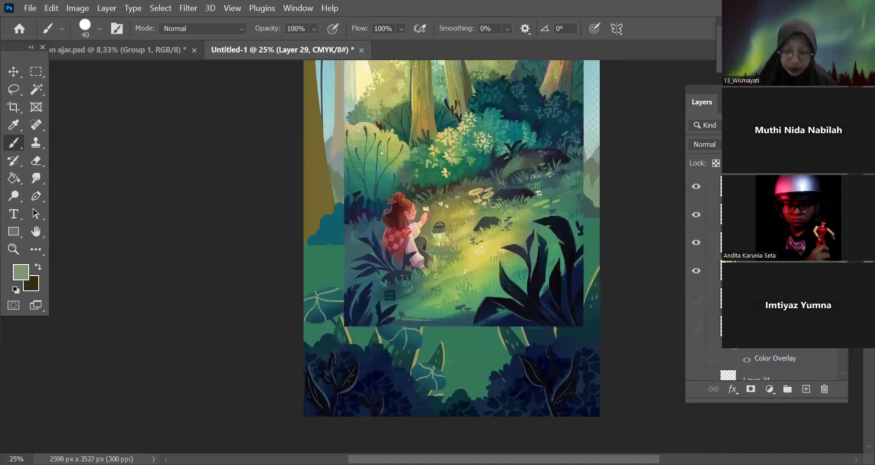
Step: Sample a green from the reference's grass and give the swatch layer a black outside stroke of 21 px
{"action": "key", "text": "ctrl+plus"}
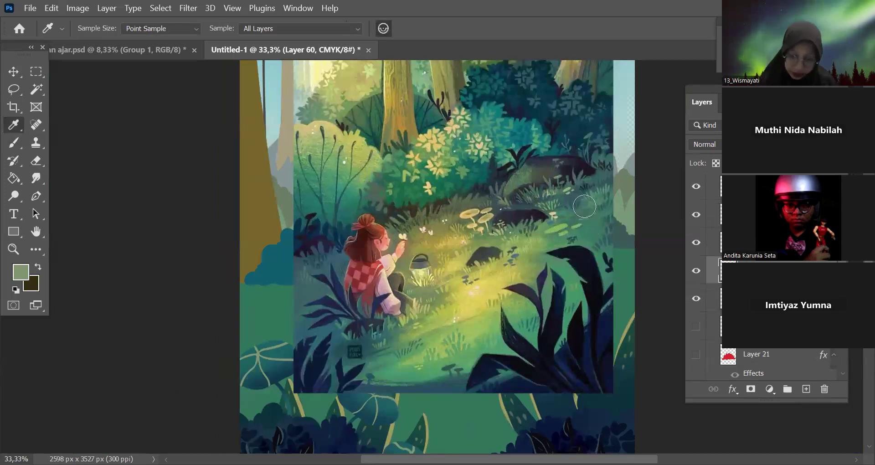
{"action": "left_click", "coordinate": [593, 218]}
{"action": "key", "text": "b"}
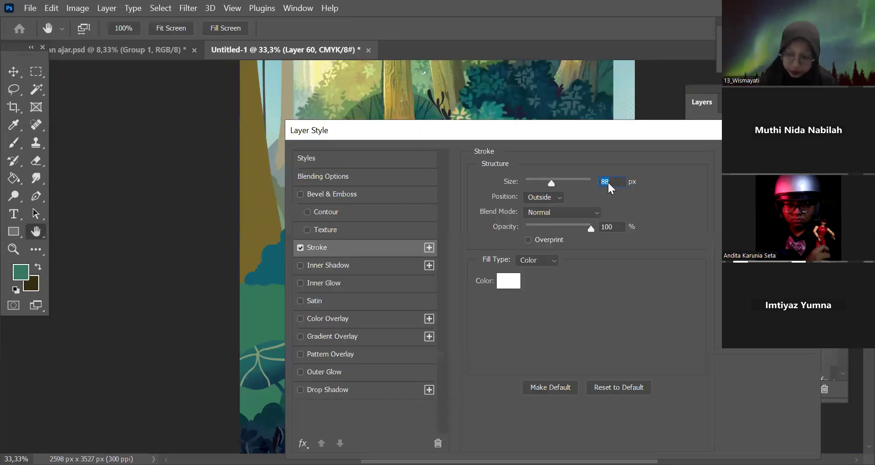
{"action": "left_click_drag", "start_coordinate": [550, 183], "coordinate": [535, 183]}
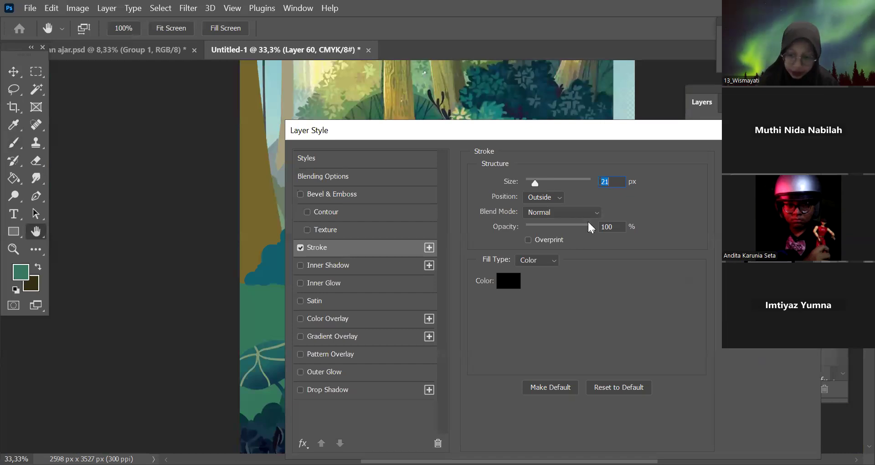
{"action": "key", "text": "Return"}
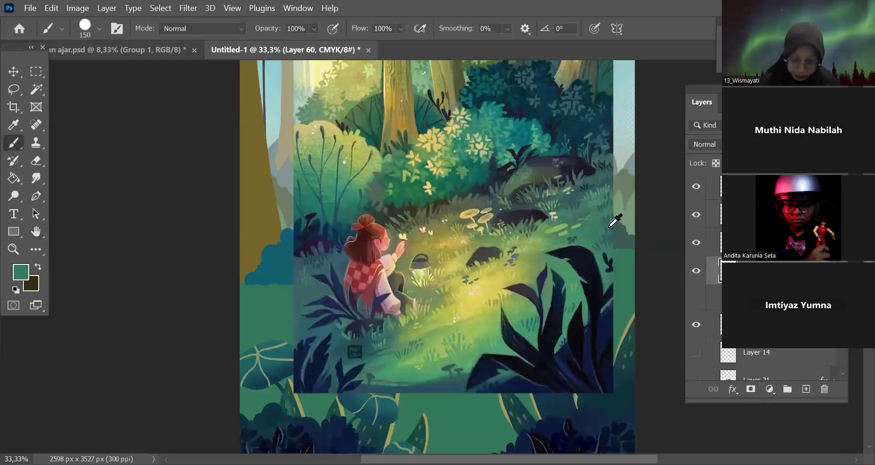
Step: Sample the reference's main ground colours and paint outlined green, olive, grey-teal and yellow swatches over the matching areas
{"action": "key", "text": "i"}
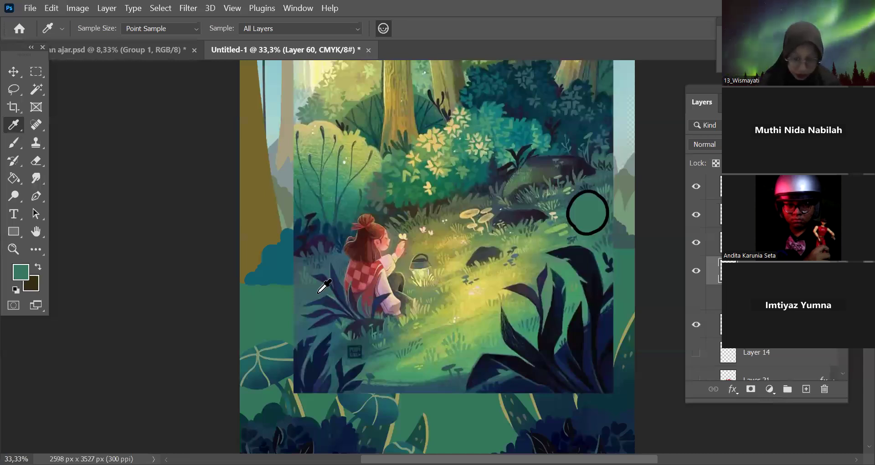
{"action": "left_click", "coordinate": [301, 300]}
{"action": "key", "text": "b"}
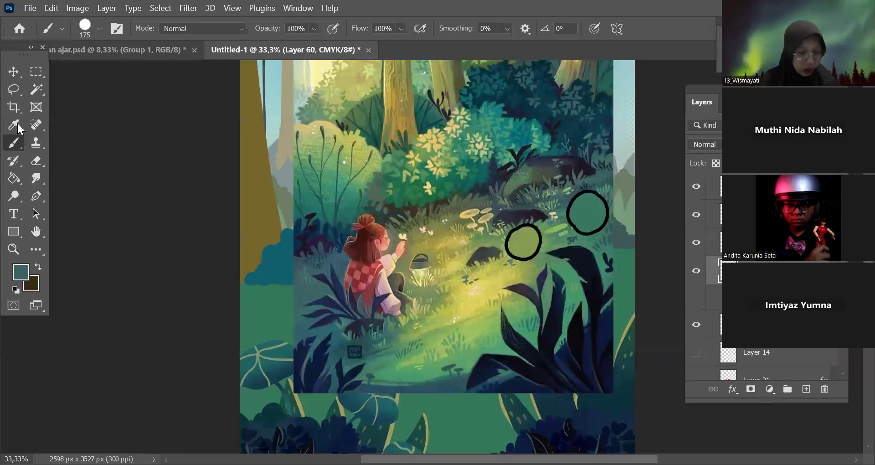
{"action": "left_click", "coordinate": [488, 278], "text": "alt"}
{"action": "left_click_drag", "start_coordinate": [490, 287], "coordinate": [486, 281]}
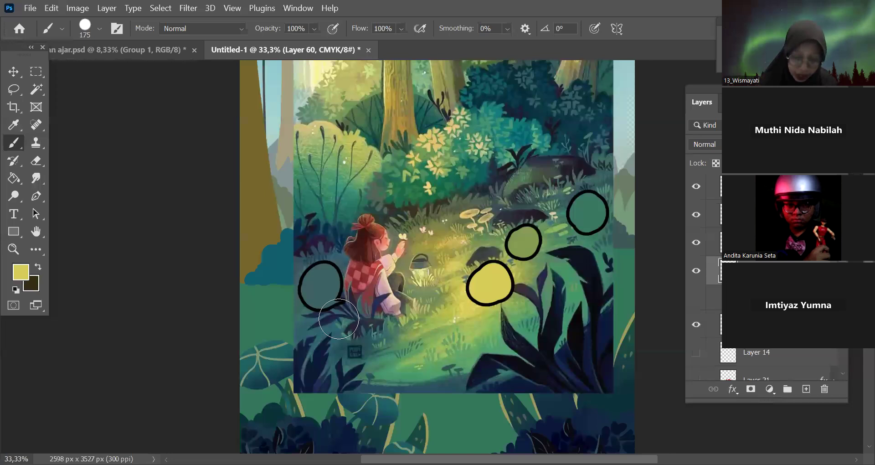
Step: Hide the colour swatch layer and scale the reference painting down to a small image above the ground
{"action": "left_click", "coordinate": [696, 270]}
{"action": "key", "text": "ctrl+minus"}
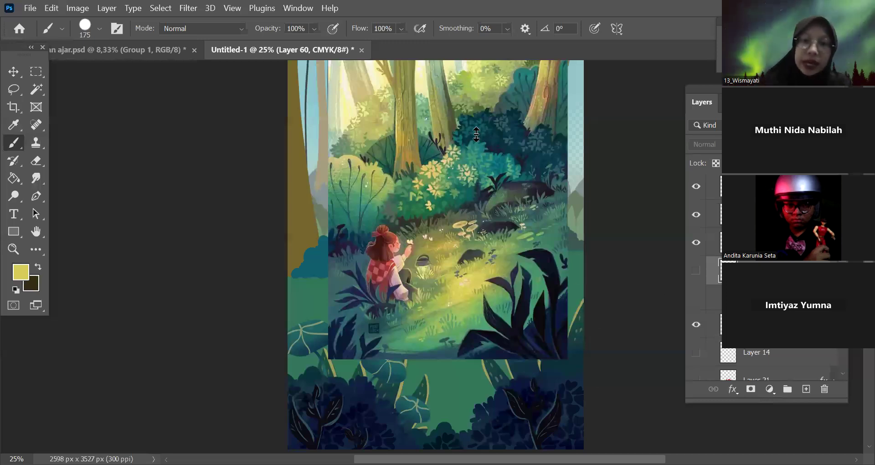
{"action": "left_click", "coordinate": [478, 245], "text": "ctrl"}
{"action": "key", "text": "ctrl+t"}
{"action": "key", "text": "ctrl+minus"}
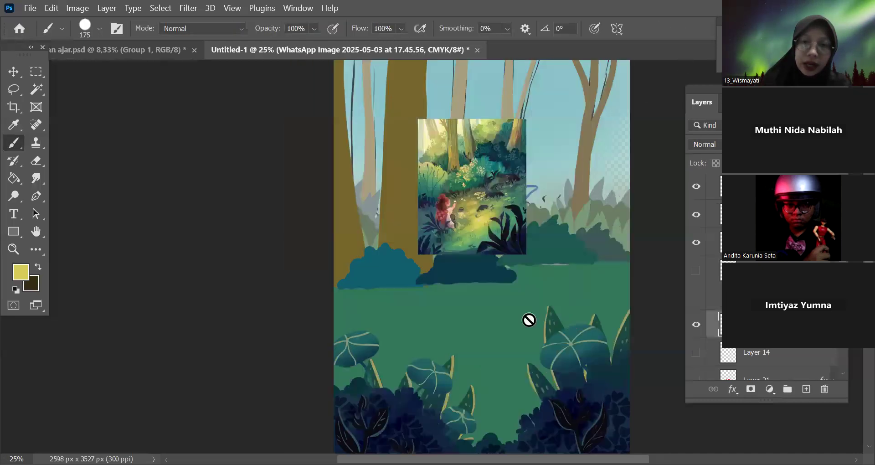
Step: Load the outline of ground Layer 29 as a selection and add a new layer directly above it
{"action": "key", "text": "v"}
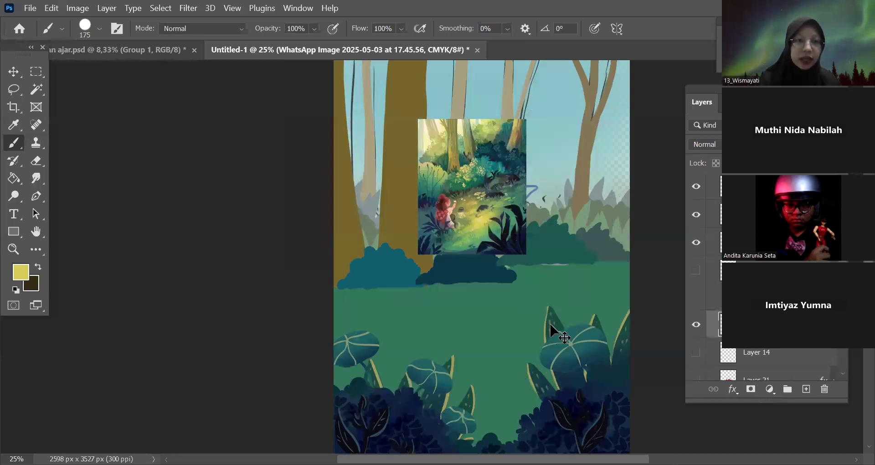
{"action": "left_click", "coordinate": [587, 283]}
{"action": "left_click_drag", "start_coordinate": [587, 283], "coordinate": [530, 232]}
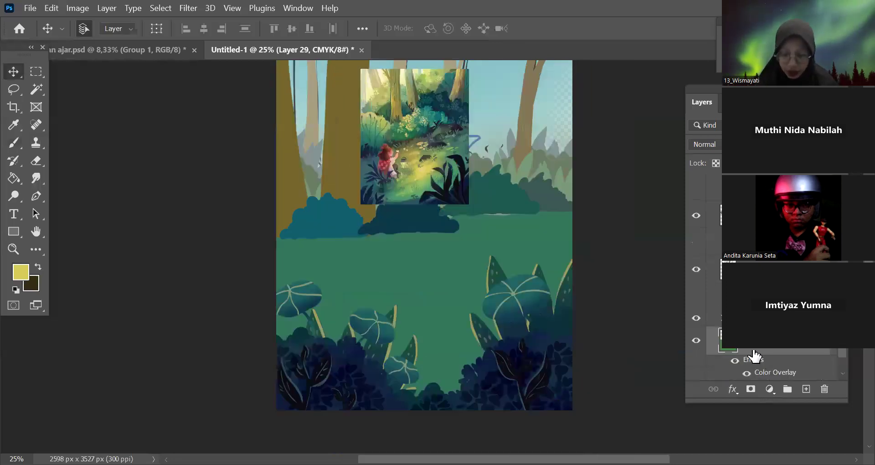
{"action": "left_click", "coordinate": [729, 351], "text": "ctrl"}
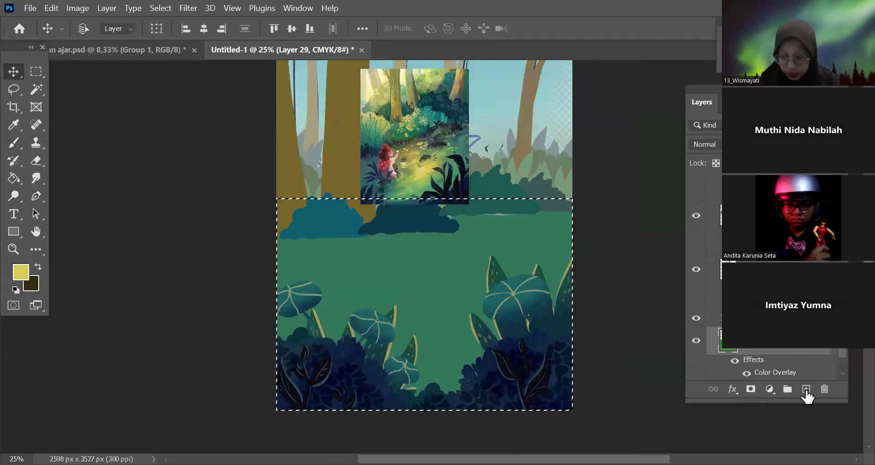
{"action": "left_click", "coordinate": [806, 390]}
{"action": "key", "text": "ctrl+plus"}
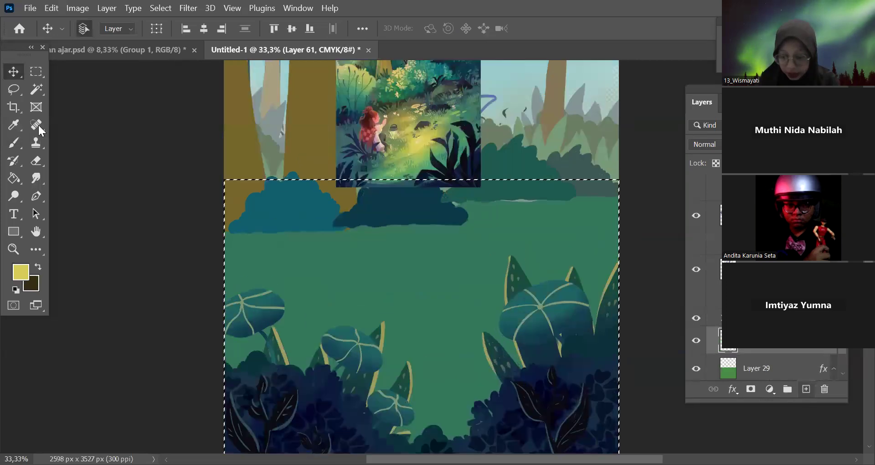
Step: Shade the sides of the ground in grey-teal sampled from the reference, using a soft 900 px brush at 43% opacity
{"action": "key", "text": "i"}
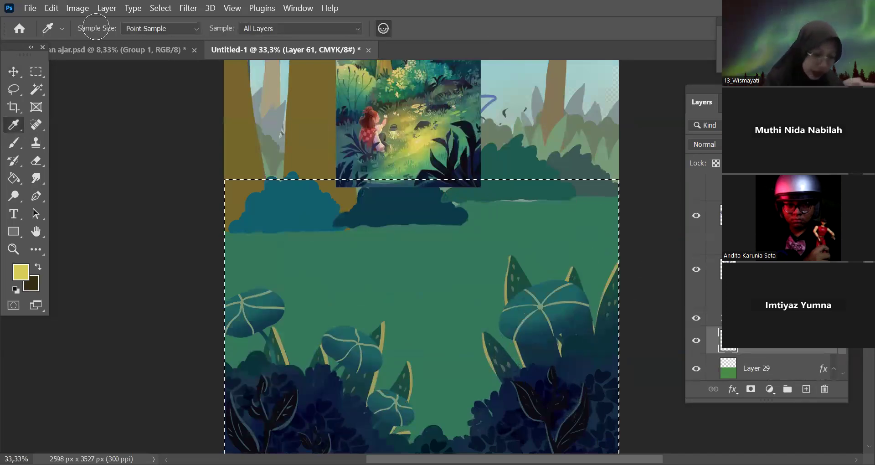
{"action": "key", "text": "b"}
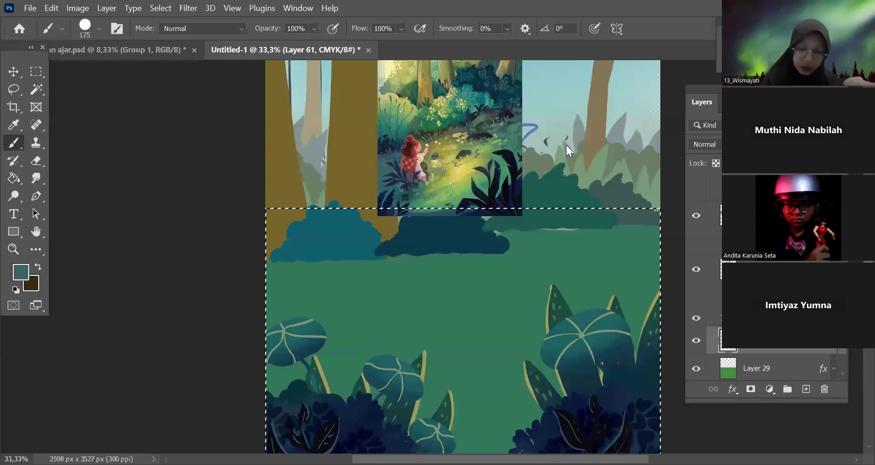
{"action": "left_click_drag", "start_coordinate": [543, 219], "coordinate": [539, 154]}
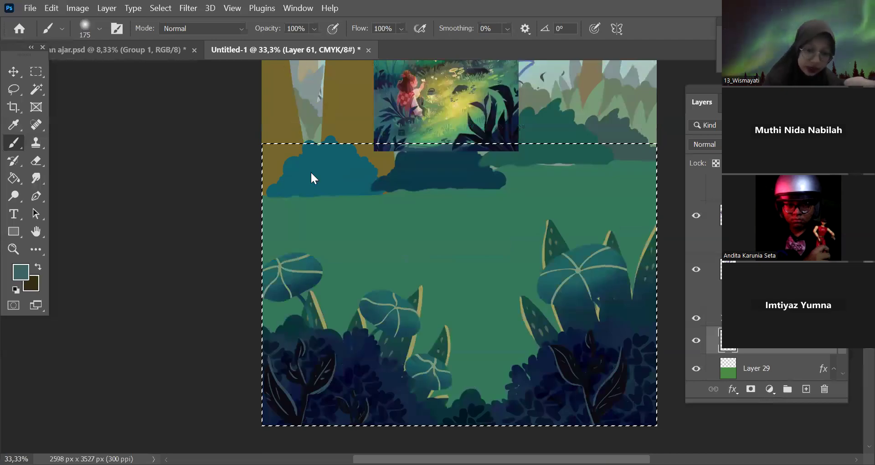
{"action": "key", "text": "]"}
{"action": "key", "text": "]"}
{"action": "key", "text": "]"}
{"action": "key", "text": "]"}
{"action": "key", "text": "]"}
{"action": "key", "text": "]"}
{"action": "key", "text": "]"}
{"action": "key", "text": "]"}
{"action": "key", "text": "]"}
{"action": "key", "text": "]"}
{"action": "key", "text": "]"}
{"action": "key", "text": "]"}
{"action": "key", "text": "]"}
{"action": "key", "text": "]"}
{"action": "key", "text": "]"}
{"action": "key", "text": "]"}
{"action": "key", "text": "]"}
{"action": "key", "text": "]"}
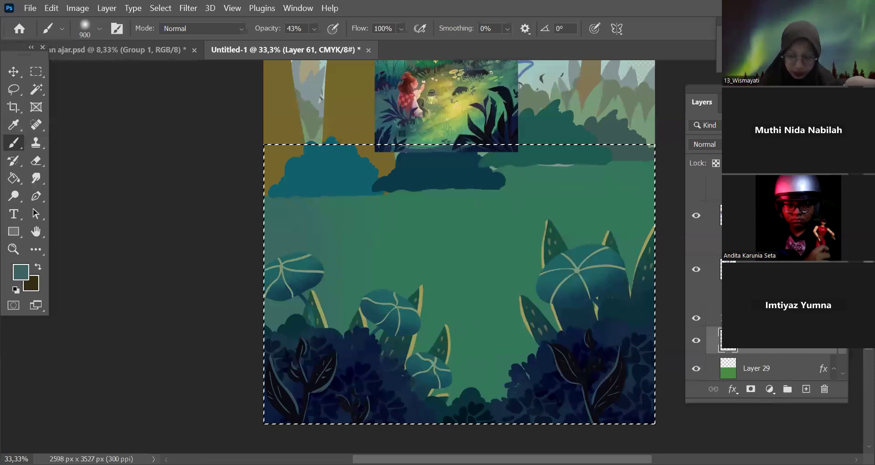
Step: Add a new layer in Multiply mode and brush darker teal shading along both side edges of the ground
{"action": "left_click", "coordinate": [806, 389]}
{"action": "key", "text": "ctrl+minus"}
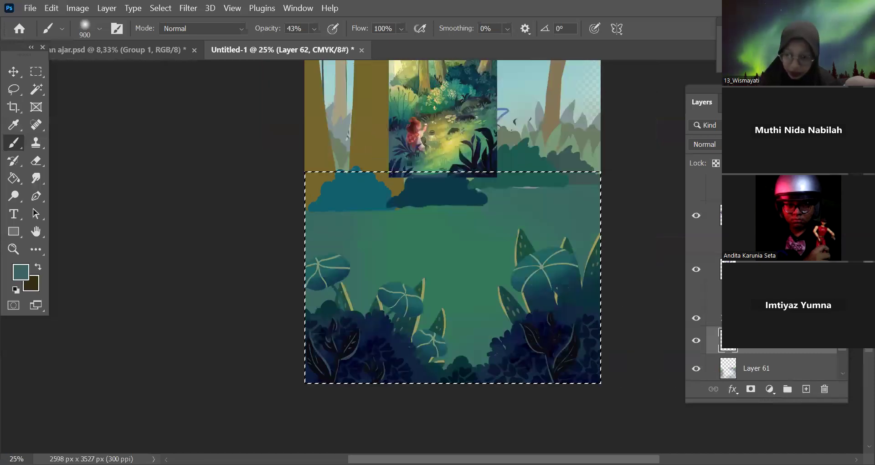
{"action": "left_click", "coordinate": [714, 145]}
{"action": "left_click", "coordinate": [713, 184]}
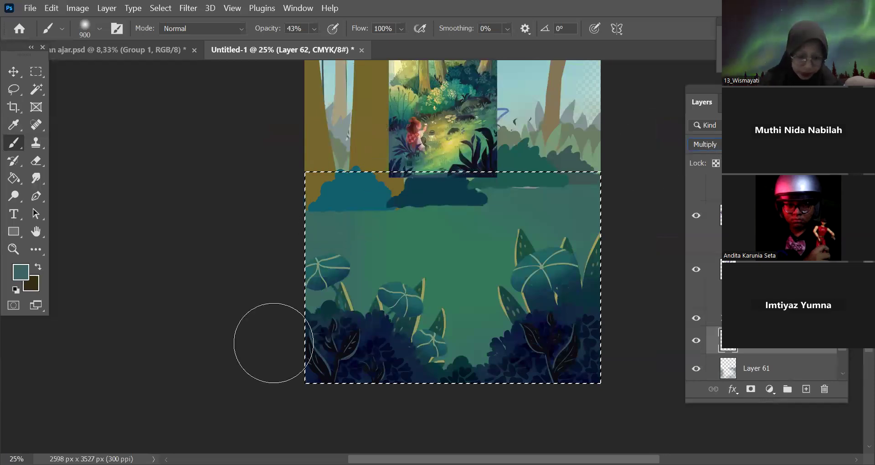
{"action": "left_click_drag", "start_coordinate": [314, 247], "coordinate": [323, 323]}
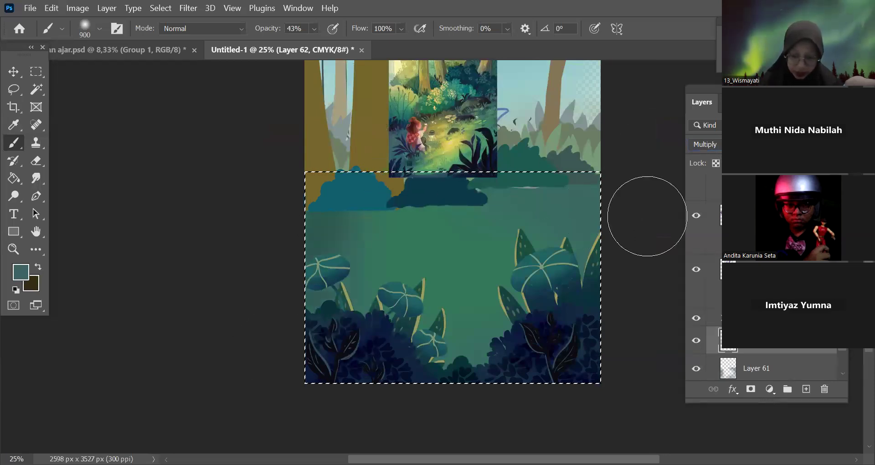
{"action": "left_click_drag", "start_coordinate": [606, 228], "coordinate": [539, 345]}
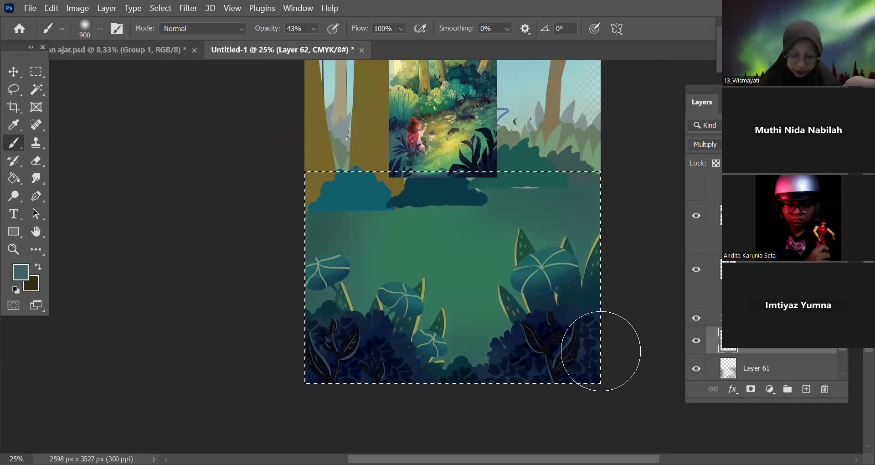
Step: Add a new layer and paint a soft glow in the centre of the ground with yellow sampled from the reference
{"action": "scroll", "coordinate": [627, 294], "scroll_direction": "up", "scroll_amount": 3}
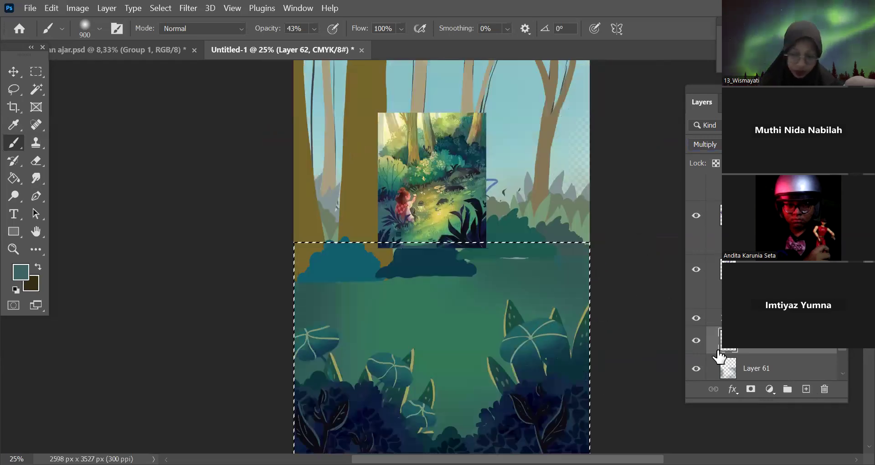
{"action": "key", "text": "ctrl+shift+alt+n"}
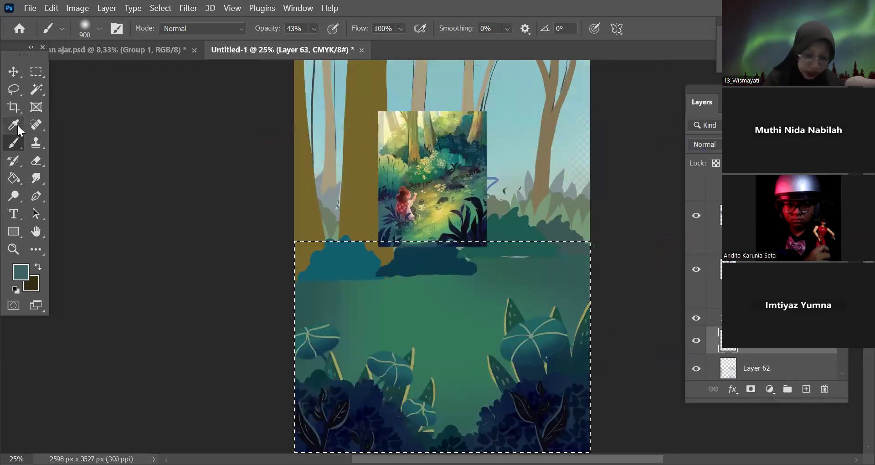
{"action": "key", "text": "i"}
{"action": "left_click", "coordinate": [455, 203]}
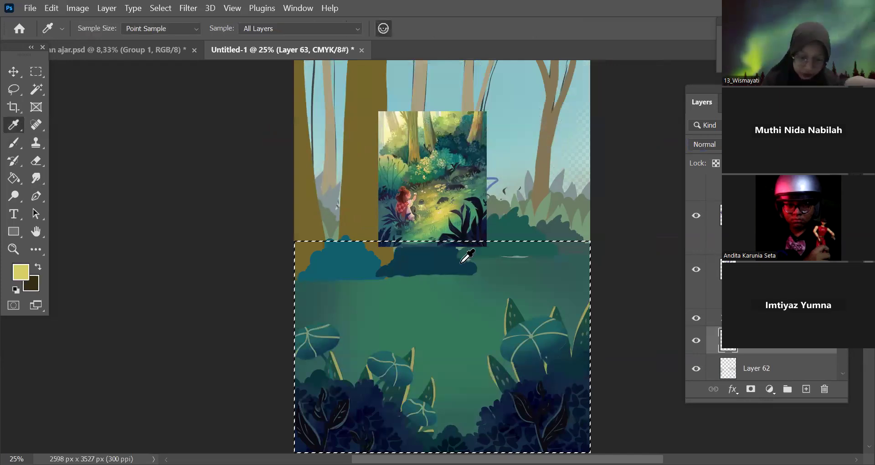
{"action": "left_click", "coordinate": [459, 283]}
{"action": "key", "text": "b"}
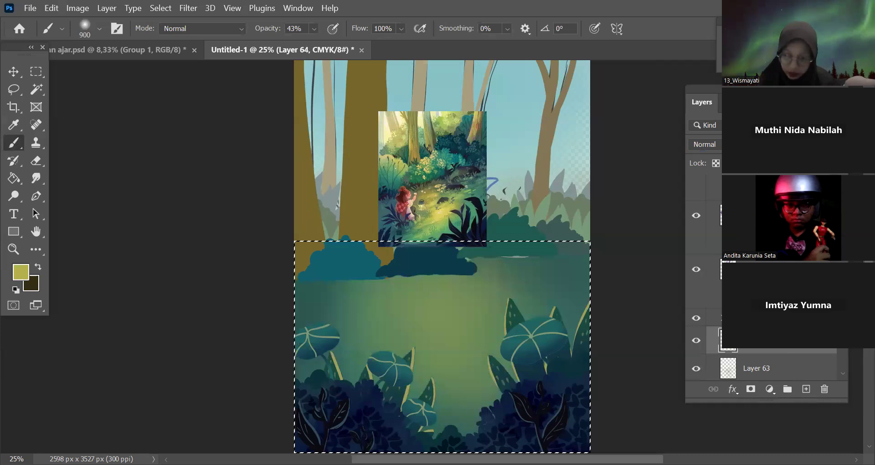
Step: Set the newest layer to Overlay and brush olive-yellow over the central glow to brighten it
{"action": "left_click", "coordinate": [704, 144]}
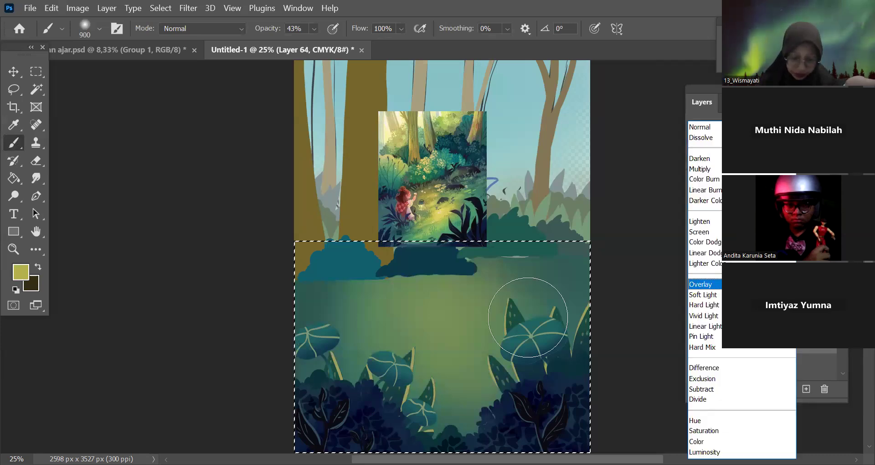
{"action": "left_click", "coordinate": [364, 325]}
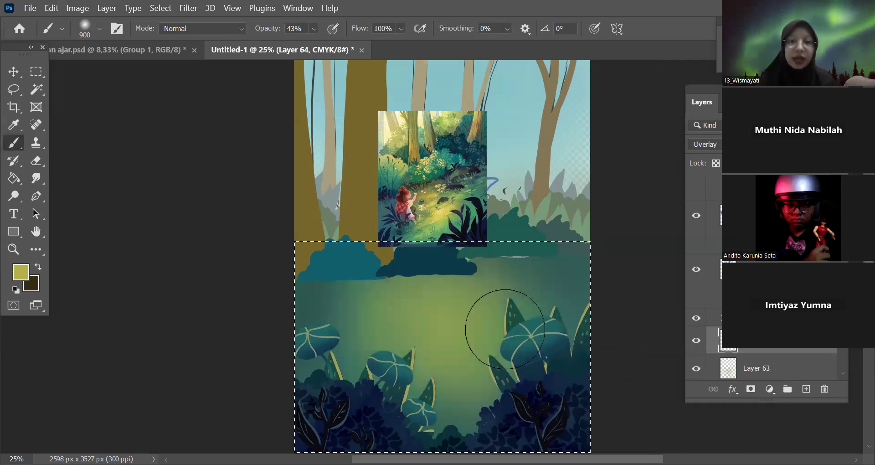
{"action": "key", "text": "ctrl+plus"}
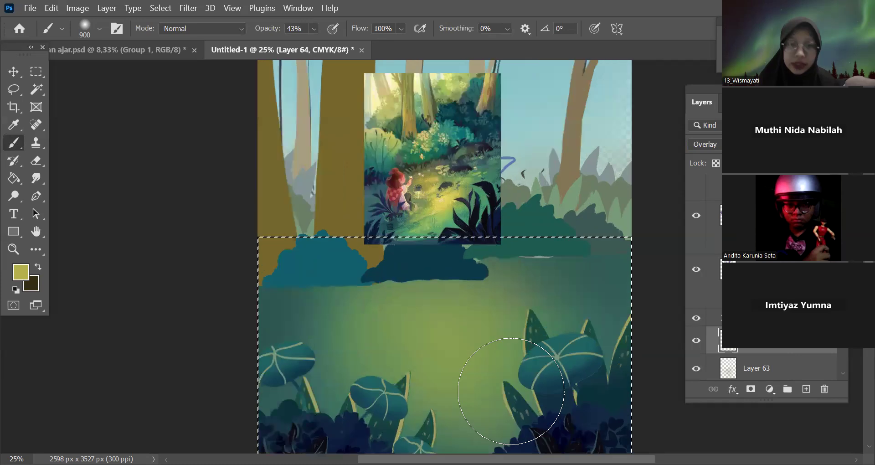
Step: Add a new layer above the overlay glow and sample a mid green from the grass in the reference painting
{"action": "key", "text": "ctrl+plus"}
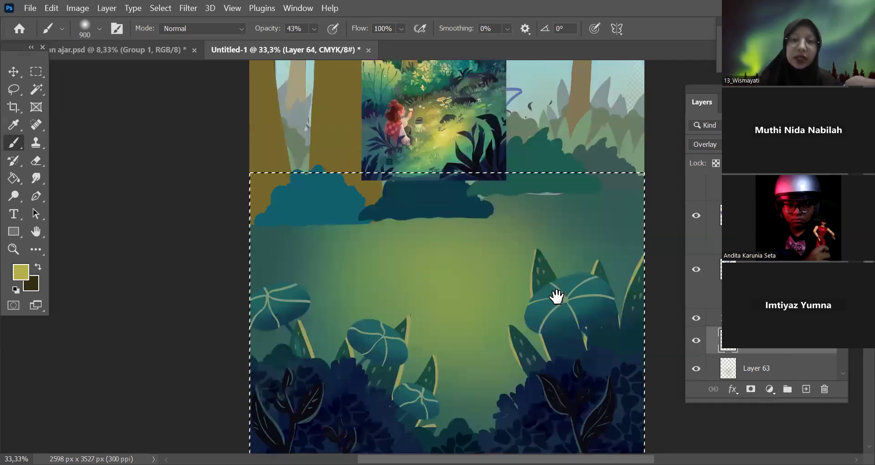
{"action": "left_click", "coordinate": [806, 388]}
{"action": "key", "text": "ctrl+plus"}
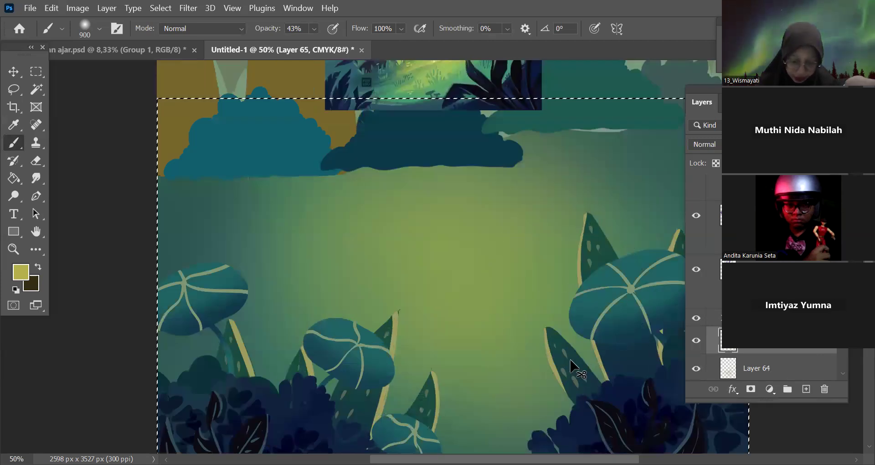
{"action": "key", "text": "ctrl+plus"}
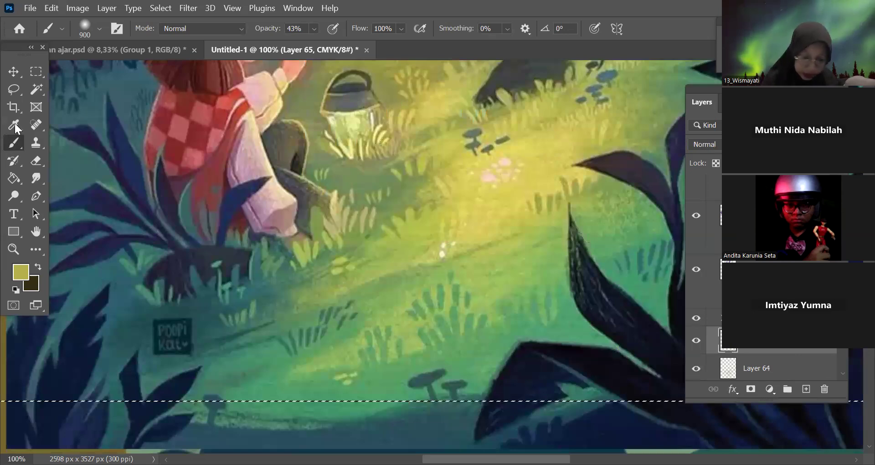
{"action": "left_click", "coordinate": [455, 316], "text": "alt"}
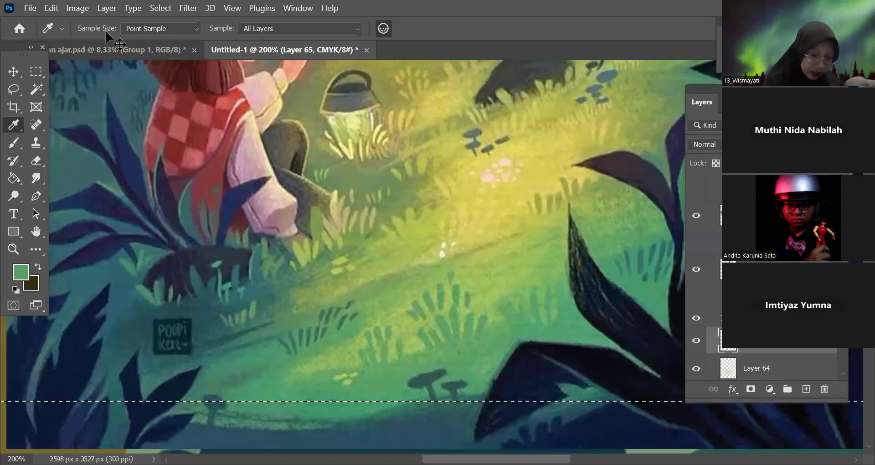
{"action": "key", "text": "ctrl+minus"}
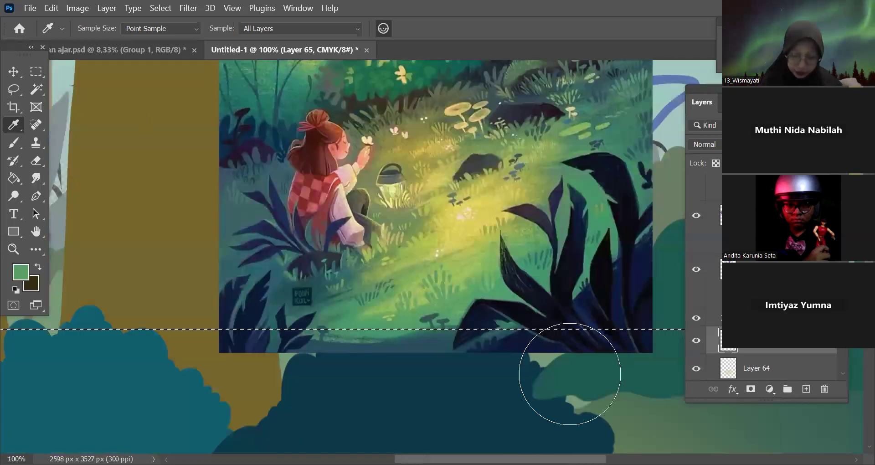
Step: Return to the hard round brush and reduce its size to 125 px
{"action": "key", "text": "b"}
{"action": "key", "text": "ctrl+minus"}
{"action": "key", "text": "ctrl+minus"}
{"action": "key", "text": "ctrl+minus"}
{"action": "key", "text": "ctrl+minus"}
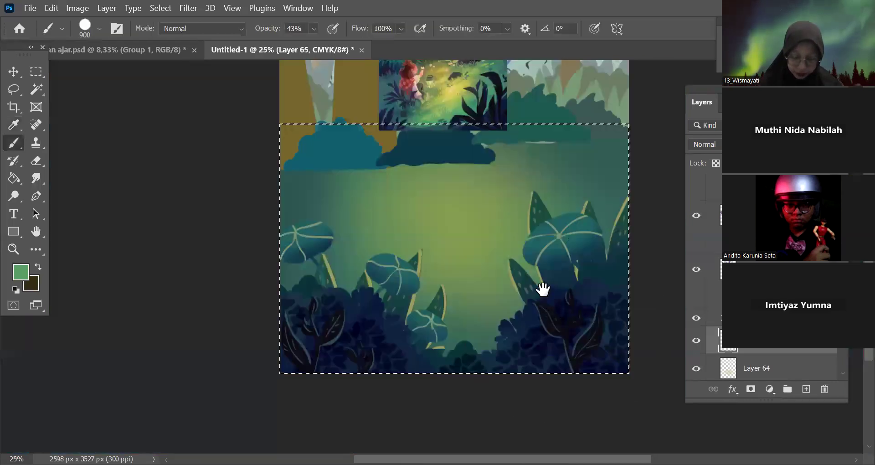
{"action": "key", "text": "bracketleft"}
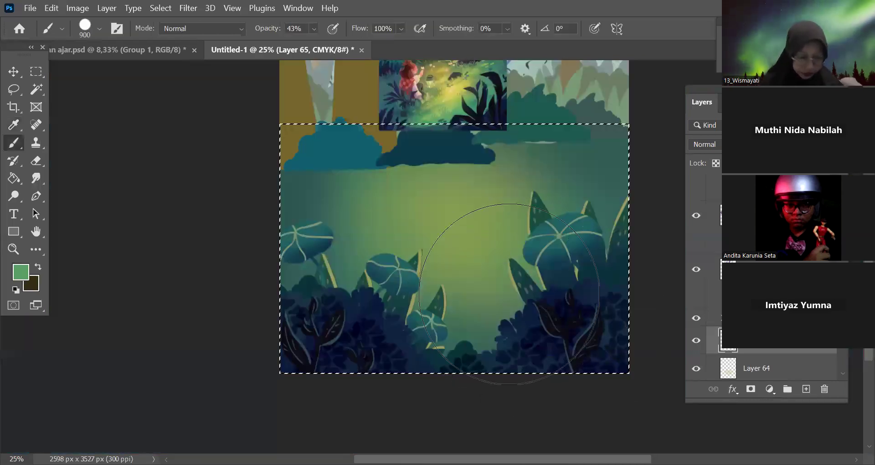
{"action": "key", "text": "ctrl+plus"}
{"action": "key", "text": "ctrl+plus"}
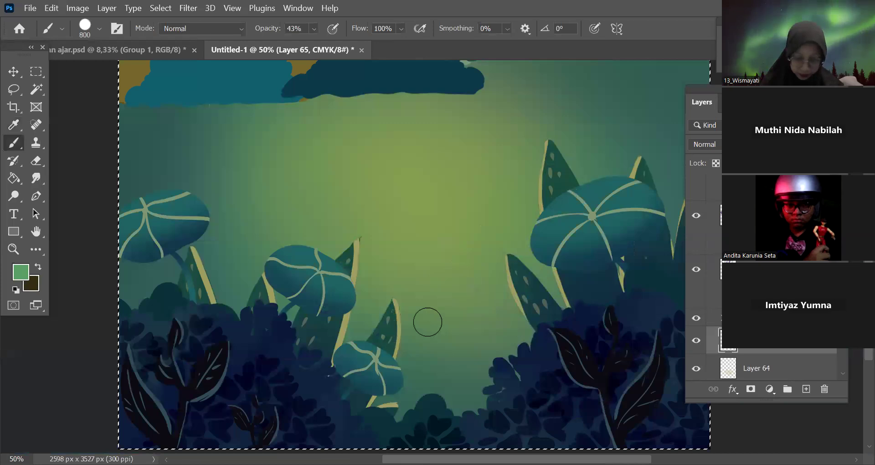
{"action": "key", "text": "bracketleft"}
{"action": "key", "text": "bracketleft"}
{"action": "key", "text": "bracketleft"}
{"action": "key", "text": "bracketleft"}
{"action": "key", "text": "bracketleft"}
{"action": "key", "text": "bracketleft"}
{"action": "key", "text": "bracketleft"}
{"action": "key", "text": "bracketleft"}
{"action": "key", "text": "bracketleft"}
{"action": "key", "text": "bracketleft"}
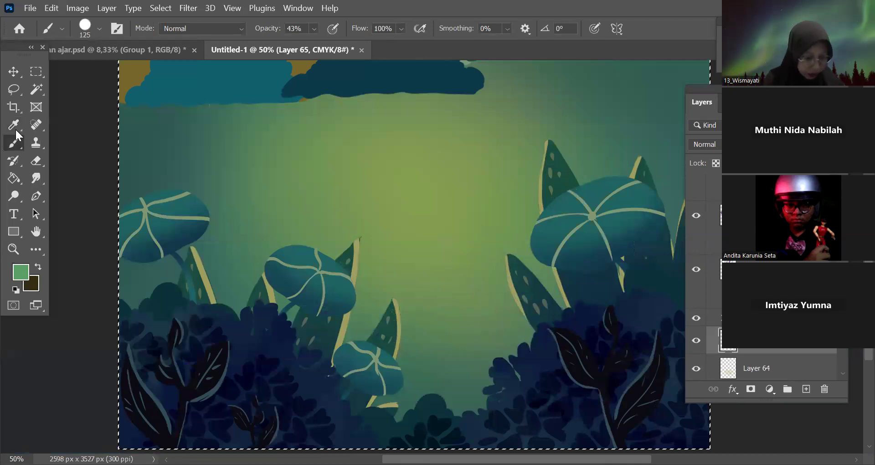
Step: Sample dark teal from the ground's left side and paint horizontal shadow bands across the ground with a soft 150 px brush
{"action": "key", "text": "i"}
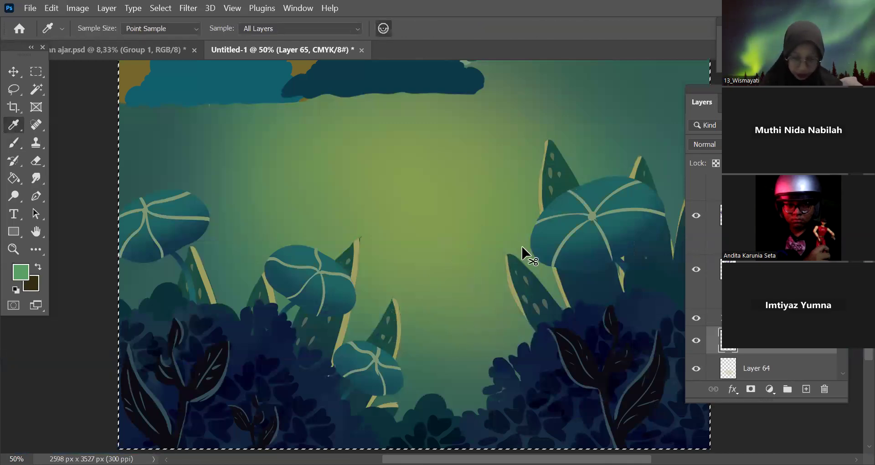
{"action": "key", "text": "ctrl+minus"}
{"action": "left_click_drag", "start_coordinate": [531, 181], "coordinate": [569, 295]}
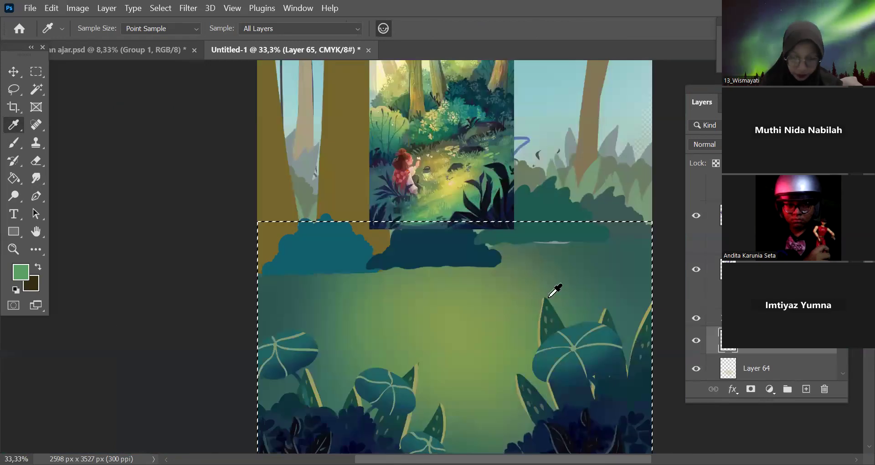
{"action": "key", "text": "ctrl+1"}
{"action": "scroll", "coordinate": [438, 214], "scroll_direction": "up", "scroll_amount": 1}
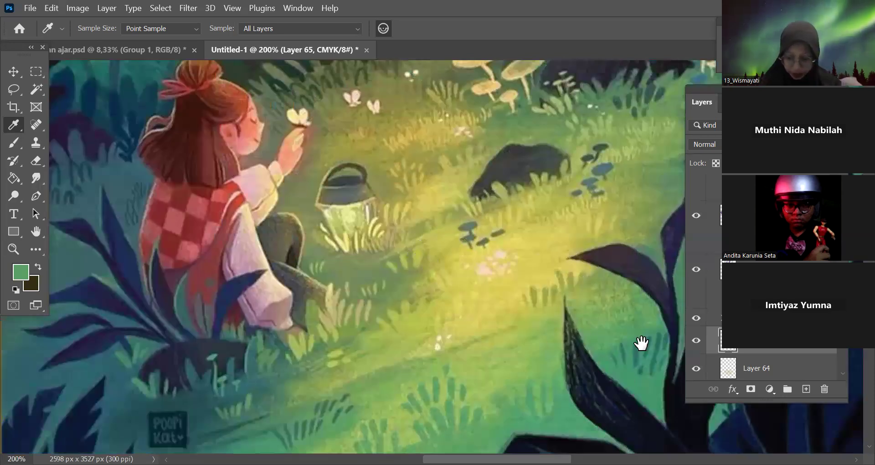
{"action": "scroll", "coordinate": [505, 289], "scroll_direction": "down", "scroll_amount": 5}
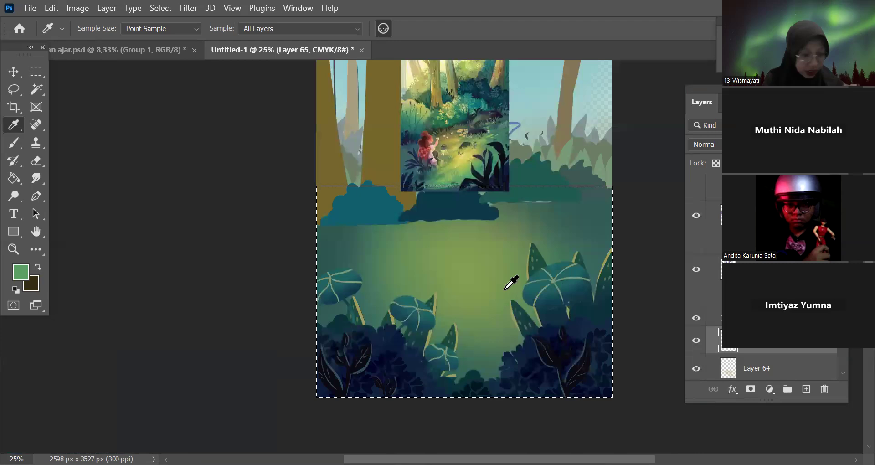
{"action": "left_click", "coordinate": [353, 238], "text": "alt"}
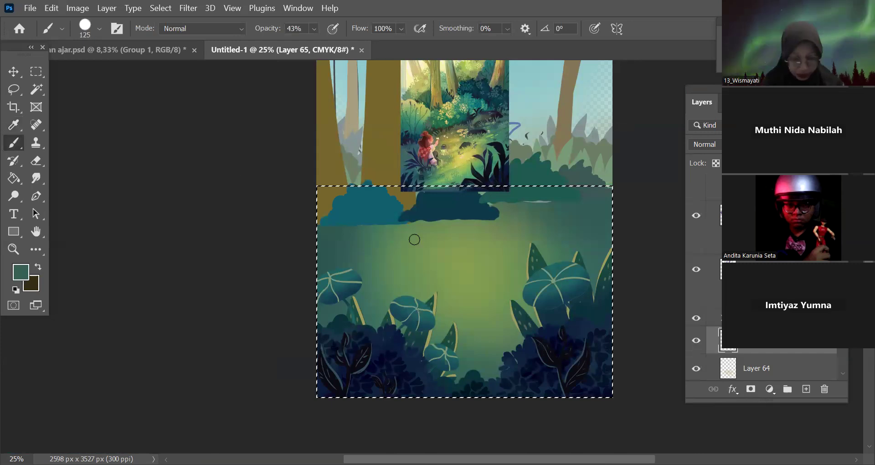
{"action": "key", "text": "shift+bracketleft"}
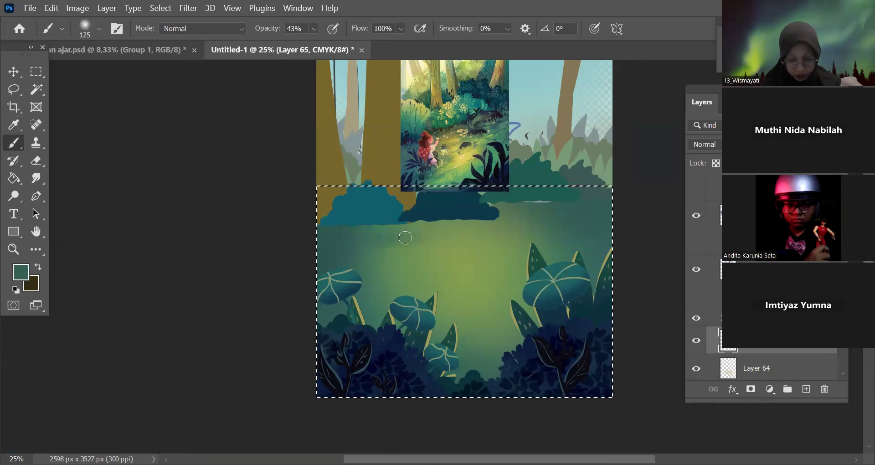
{"action": "key", "text": "bracketright"}
{"action": "left_click_drag", "start_coordinate": [577, 286], "coordinate": [478, 284]}
{"action": "left_click_drag", "start_coordinate": [617, 275], "coordinate": [497, 279]}
{"action": "left_click_drag", "start_coordinate": [494, 326], "coordinate": [444, 325]}
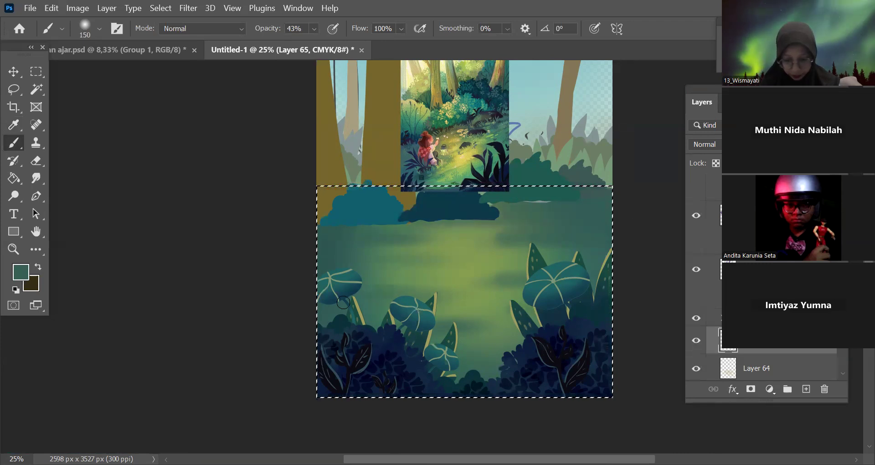
Step: Add a new layer for grass details and set a hard round brush to 50 px at 100% opacity
{"action": "key", "text": "ctrl+plus"}
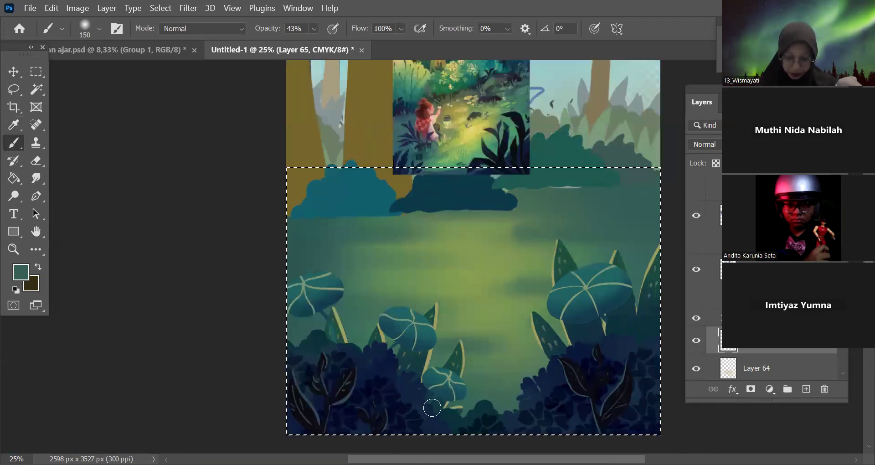
{"action": "key", "text": "ctrl+plus"}
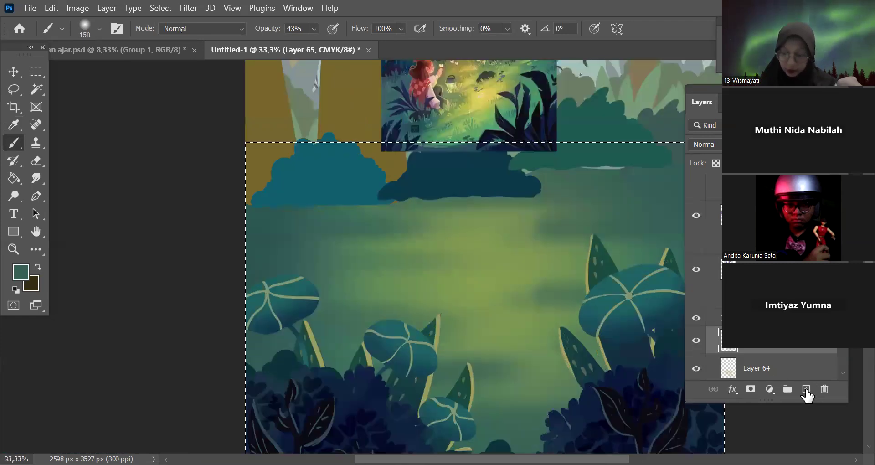
{"action": "key", "text": "ctrl+shift+alt+n"}
{"action": "key", "text": "ctrl+plus"}
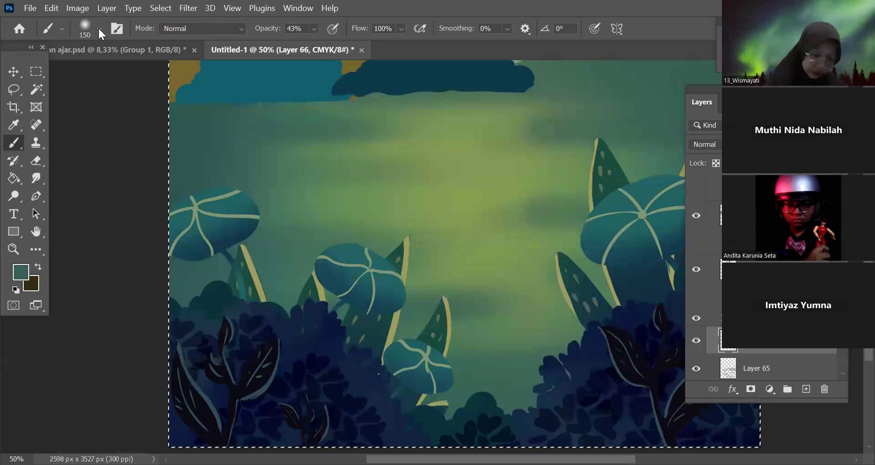
{"action": "key", "text": "shift+]"}
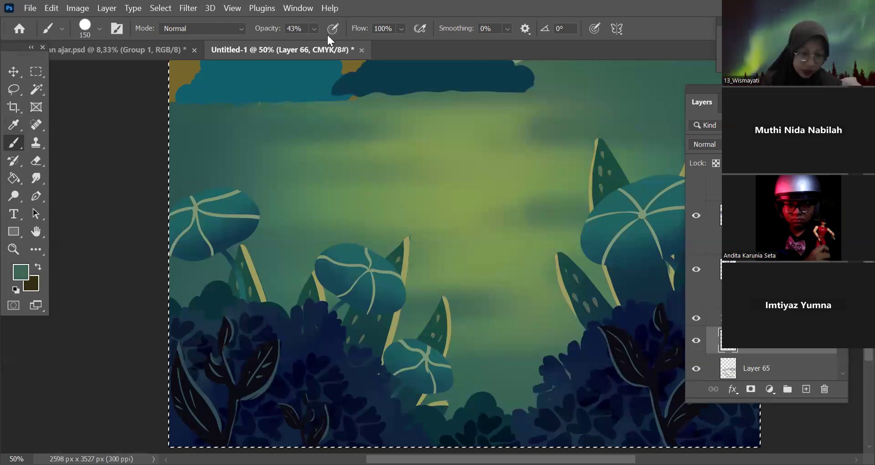
{"action": "left_click", "coordinate": [314, 28]}
{"action": "left_click", "coordinate": [361, 43]}
{"action": "key", "text": "["}
{"action": "key", "text": "["}
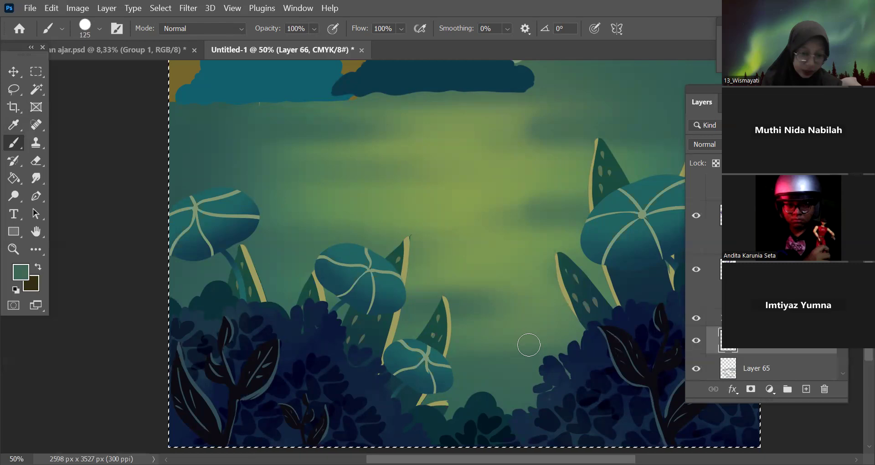
{"action": "key", "text": "bracketleft"}
{"action": "key", "text": "bracketleft"}
{"action": "key", "text": "bracketleft"}
{"action": "key", "text": "bracketleft"}
{"action": "key", "text": "bracketleft"}
{"action": "key", "text": "bracketleft"}
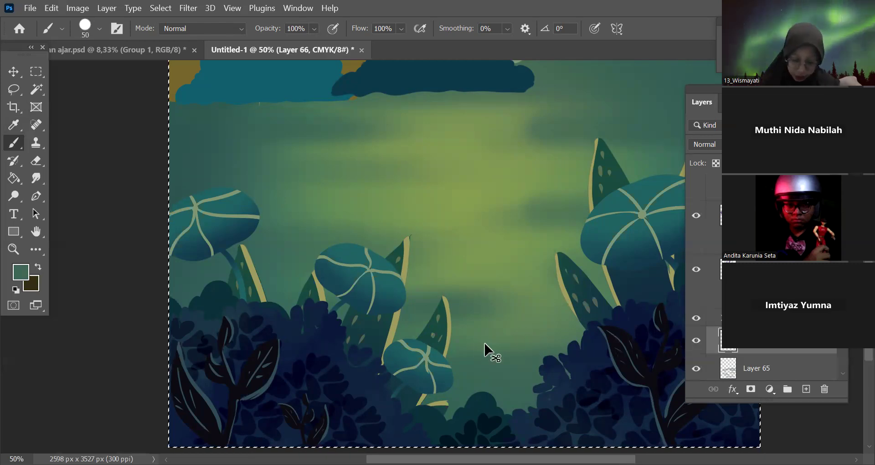
Step: Paint a small tuft of short teal grass blades on the lower centre of the ground, between the bushes
{"action": "left_click_drag", "start_coordinate": [491, 336], "coordinate": [491, 348]}
{"action": "left_click_drag", "start_coordinate": [501, 345], "coordinate": [501, 353]}
{"action": "left_click_drag", "start_coordinate": [511, 323], "coordinate": [510, 348]}
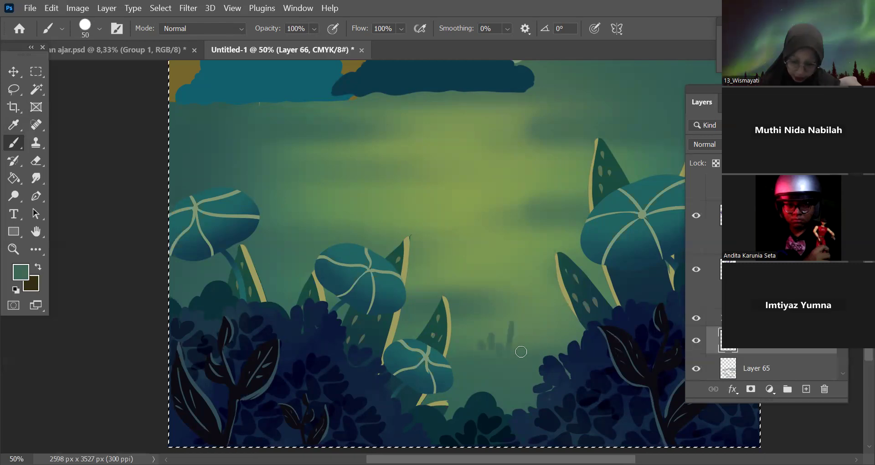
Step: Paint more small grass tufts over the shadow bands at the right, left, centre and lower centre of the ground in a lighter green
{"action": "left_click_drag", "start_coordinate": [594, 301], "coordinate": [574, 367]}
{"action": "left_click_drag", "start_coordinate": [503, 265], "coordinate": [510, 283]}
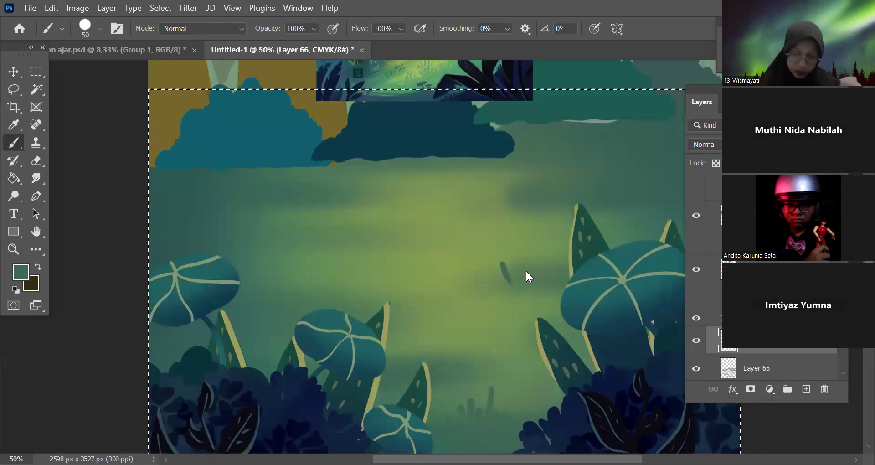
{"action": "key", "text": "ctrl+z"}
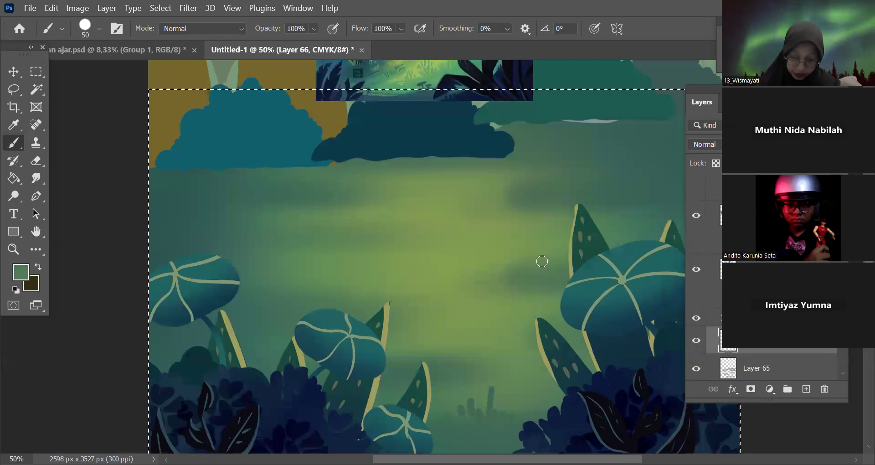
{"action": "left_click_drag", "start_coordinate": [502, 354], "coordinate": [665, 350]}
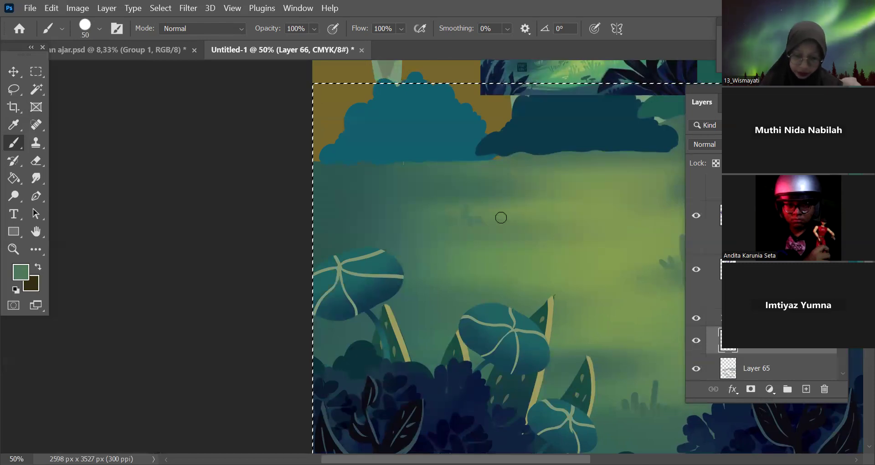
{"action": "mouse_move", "coordinate": [543, 253]}
{"action": "left_mouse_down"}
{"action": "mouse_move", "coordinate": [487, 266]}
{"action": "mouse_move", "coordinate": [494, 256]}
{"action": "left_mouse_up"}
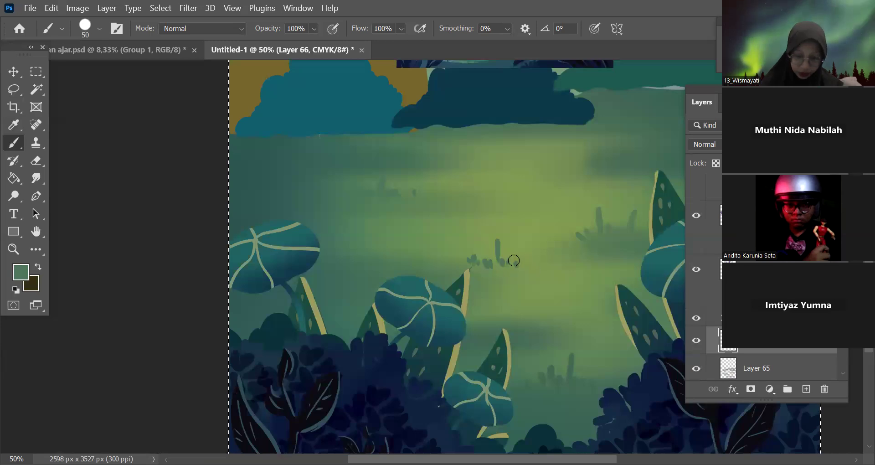
{"action": "scroll", "coordinate": [432, 357], "scroll_direction": "right", "scroll_amount": 3}
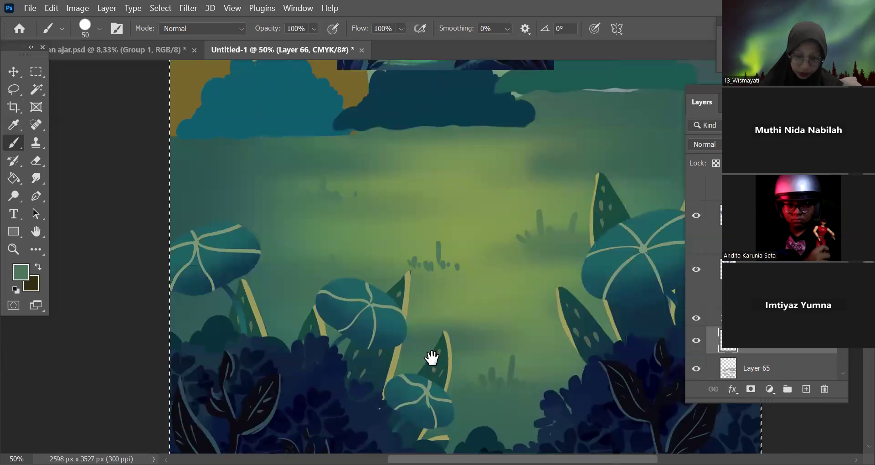
{"action": "scroll", "coordinate": [492, 157], "scroll_direction": "right", "scroll_amount": 4}
{"action": "scroll", "coordinate": [505, 159], "scroll_direction": "up", "scroll_amount": 1}
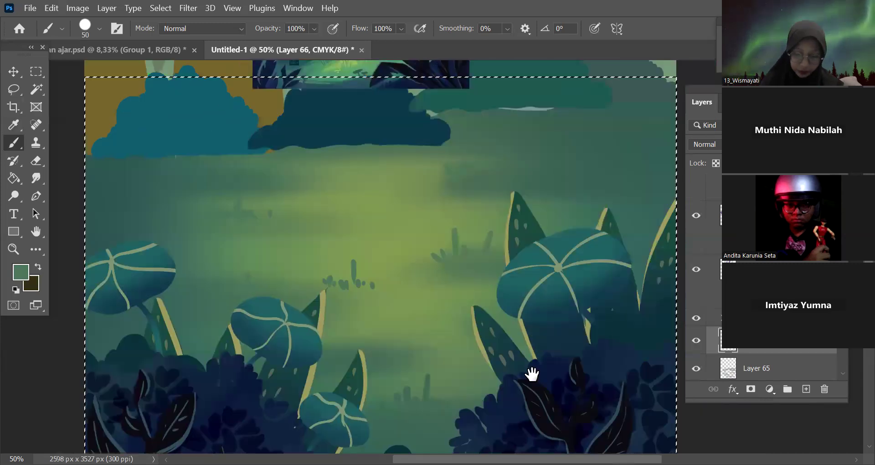
{"action": "scroll", "coordinate": [549, 290], "scroll_direction": "left", "scroll_amount": 4}
{"action": "scroll", "coordinate": [503, 292], "scroll_direction": "down", "scroll_amount": 2}
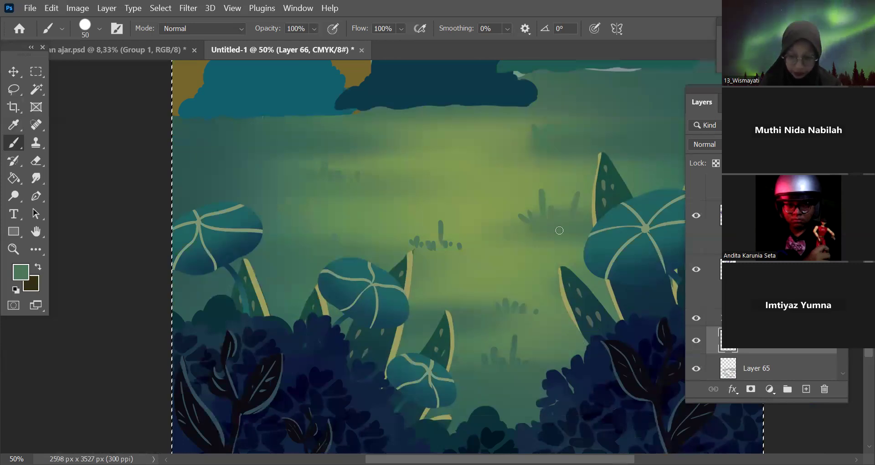
Step: Add a new Multiply layer and paint a dark teal grass tuft at the ground's left edge, above the mushroom
{"action": "key", "text": "ctrl+minus"}
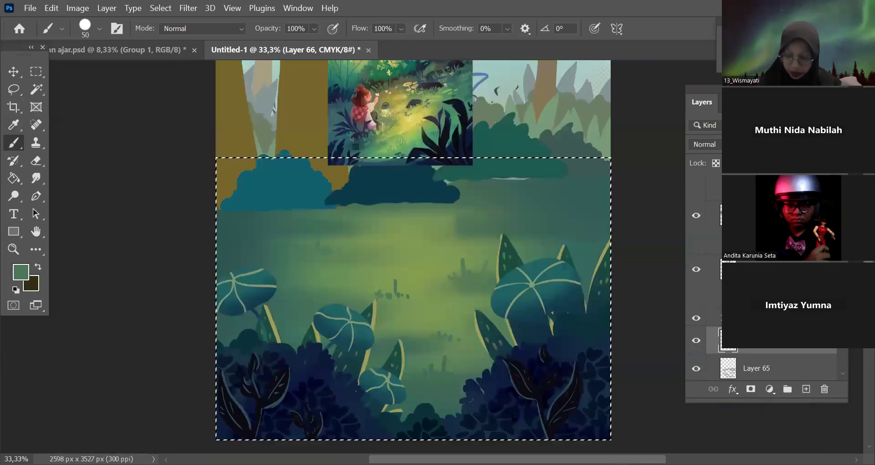
{"action": "key", "text": "ctrl+shift+alt+n"}
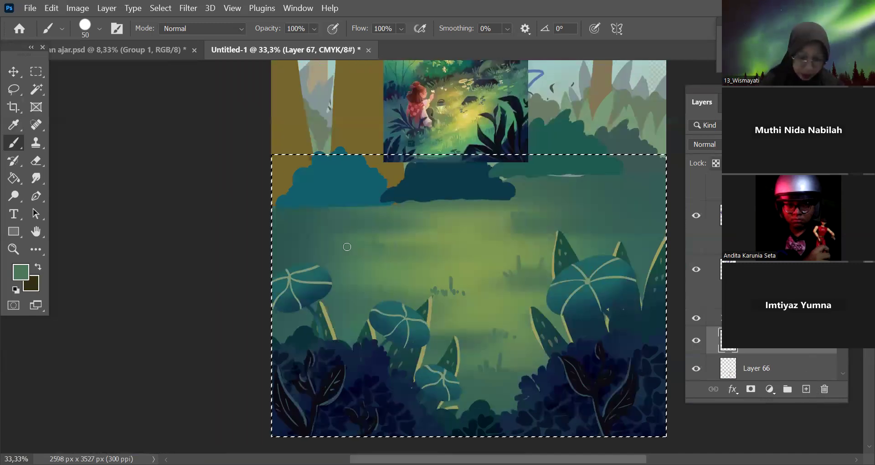
{"action": "key", "text": "ctrl+plus"}
{"action": "left_click_drag", "start_coordinate": [395, 269], "coordinate": [517, 290]}
{"action": "key", "text": "shift+alt+m"}
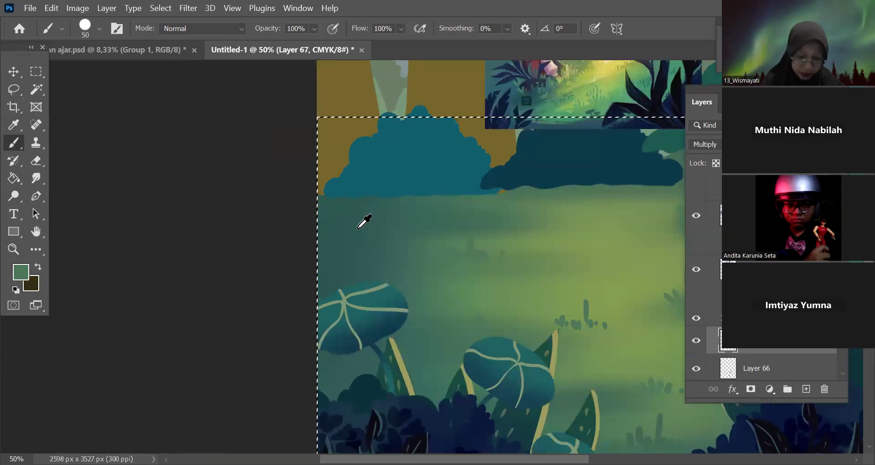
{"action": "left_click", "coordinate": [522, 315], "text": "alt"}
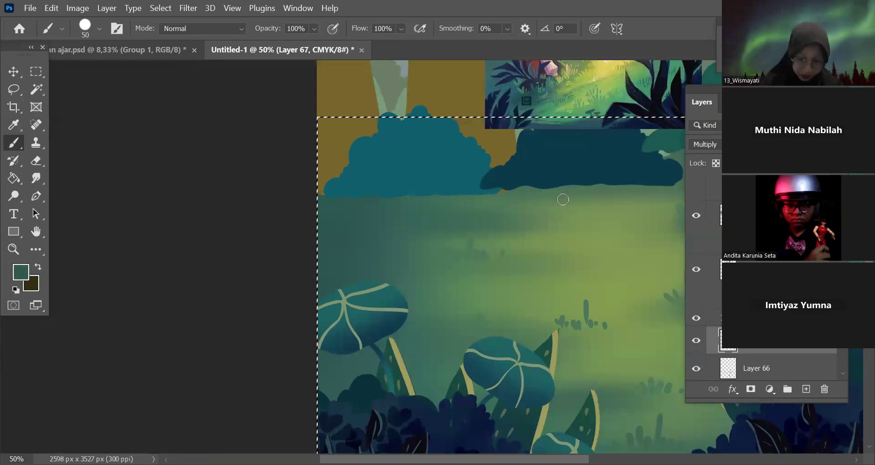
{"action": "left_click", "coordinate": [350, 266]}
{"action": "left_click_drag", "start_coordinate": [337, 255], "coordinate": [338, 267]}
{"action": "left_click_drag", "start_coordinate": [326, 259], "coordinate": [331, 270]}
{"action": "left_click", "coordinate": [322, 274]}
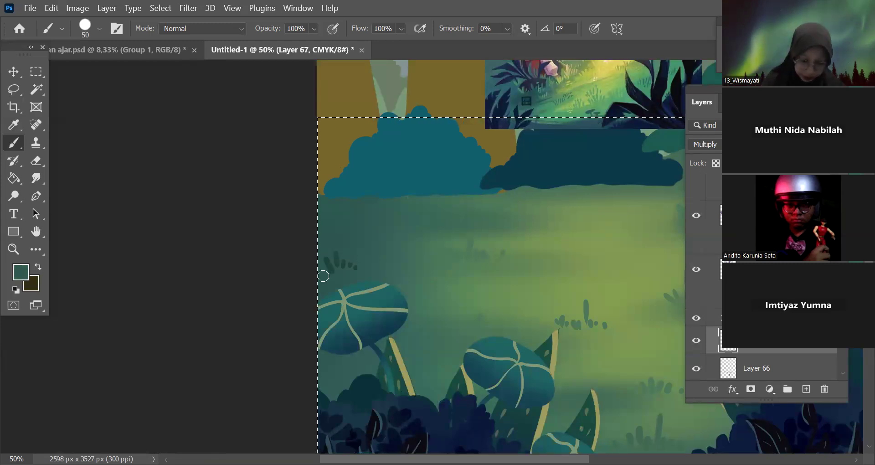
Step: Paint scattered dark teal grass dabs over the ground's left side, above the leftmost mushroom and below the blue bush
{"action": "left_click", "coordinate": [388, 227]}
{"action": "left_click", "coordinate": [379, 226]}
{"action": "left_click_drag", "start_coordinate": [364, 221], "coordinate": [369, 229]}
{"action": "left_click", "coordinate": [358, 226]}
{"action": "left_click", "coordinate": [346, 208]}
{"action": "left_click", "coordinate": [340, 207]}
{"action": "left_click_drag", "start_coordinate": [391, 260], "coordinate": [395, 271]}
{"action": "left_click_drag", "start_coordinate": [412, 226], "coordinate": [431, 227]}
{"action": "left_click_drag", "start_coordinate": [377, 242], "coordinate": [385, 242]}
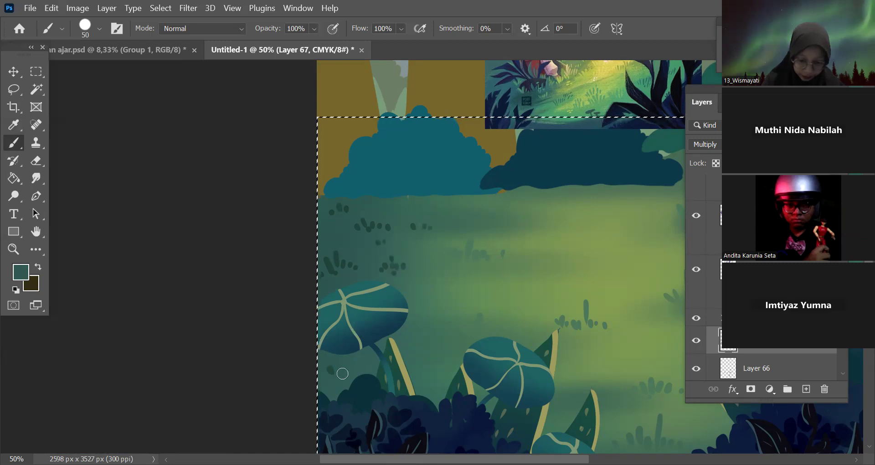
Step: Paint a cluster of short dark teal grass dabs on the ground between the two left mushrooms
{"action": "left_click_drag", "start_coordinate": [582, 378], "coordinate": [501, 338]}
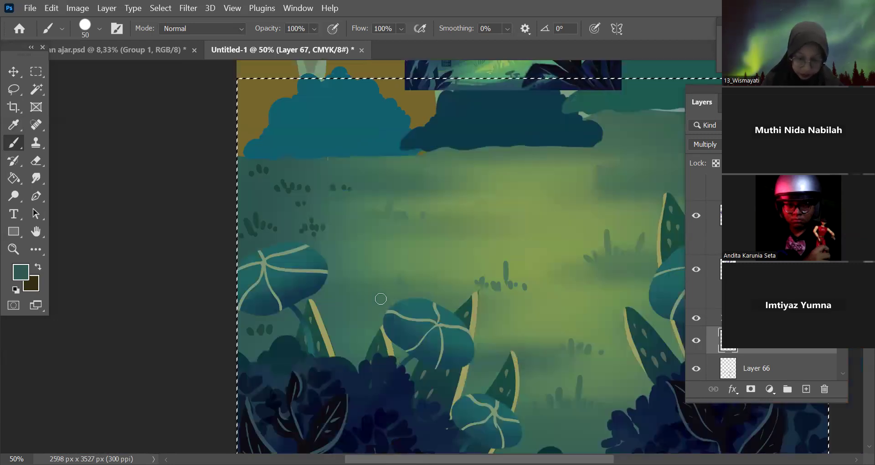
{"action": "left_click", "coordinate": [368, 312]}
{"action": "left_click", "coordinate": [348, 338]}
{"action": "left_click", "coordinate": [380, 301]}
{"action": "left_click_drag", "start_coordinate": [371, 292], "coordinate": [363, 300]}
{"action": "left_click", "coordinate": [351, 300]}
{"action": "left_click", "coordinate": [349, 291]}
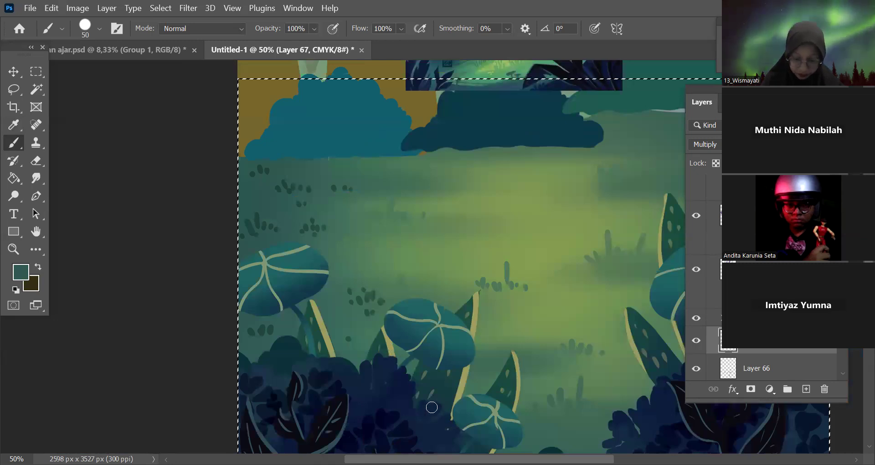
Step: Add darker grass dabs to the tuft on the shadow band beside the large right mushroom
{"action": "left_click_drag", "start_coordinate": [601, 438], "coordinate": [486, 415]}
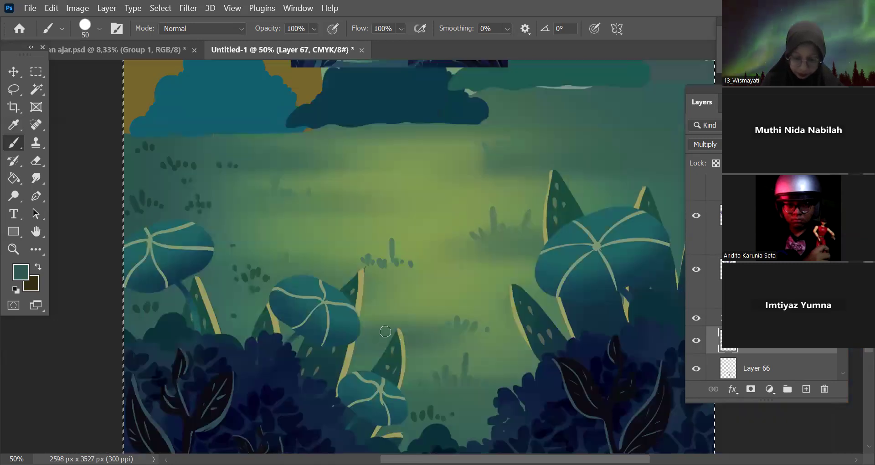
{"action": "left_click", "coordinate": [496, 241]}
{"action": "left_click", "coordinate": [515, 243]}
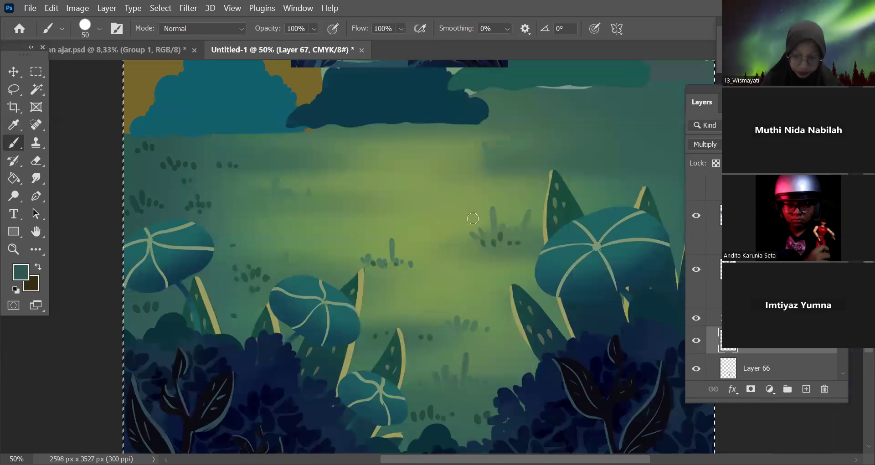
{"action": "scroll", "coordinate": [545, 179], "scroll_direction": "right", "scroll_amount": 4}
{"action": "scroll", "coordinate": [545, 178], "scroll_direction": "up", "scroll_amount": 3}
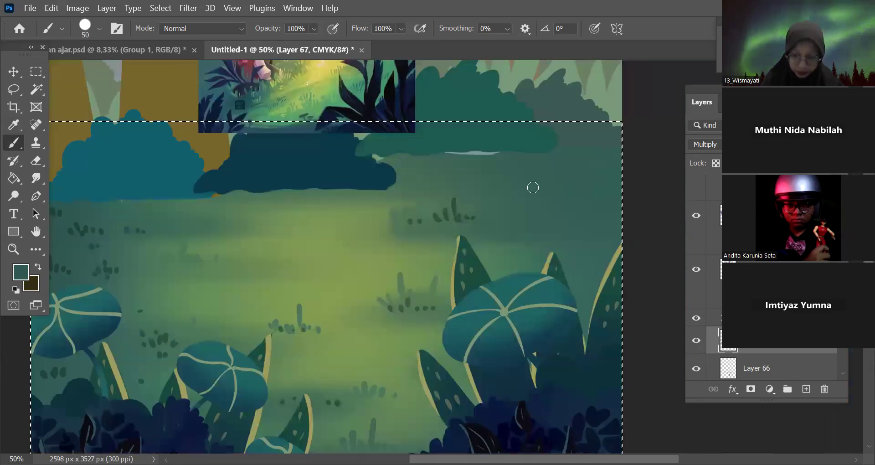
Step: Paint small dark grass dabs on the upper right of the ground, just below the green bush
{"action": "left_click", "coordinate": [429, 159]}
{"action": "left_click", "coordinate": [520, 187]}
{"action": "left_click", "coordinate": [541, 186]}
{"action": "left_click", "coordinate": [552, 178]}
{"action": "left_click", "coordinate": [562, 187]}
{"action": "left_click", "coordinate": [570, 188]}
{"action": "left_click", "coordinate": [525, 160]}
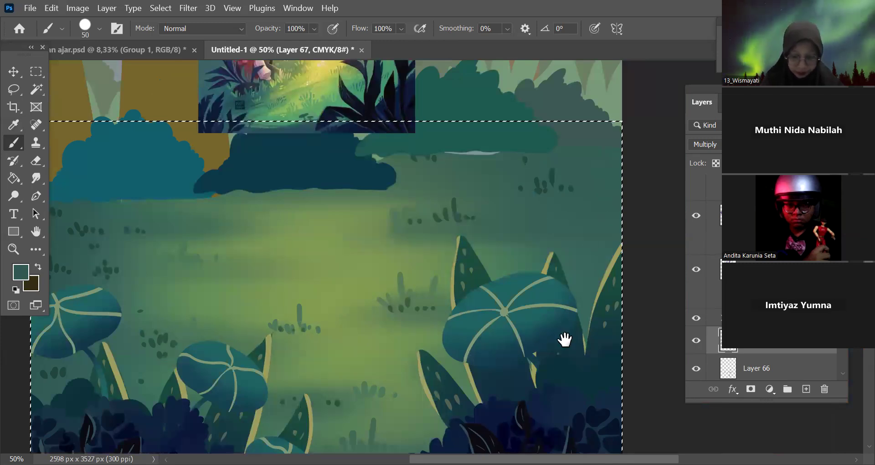
{"action": "key", "text": "ctrl+minus"}
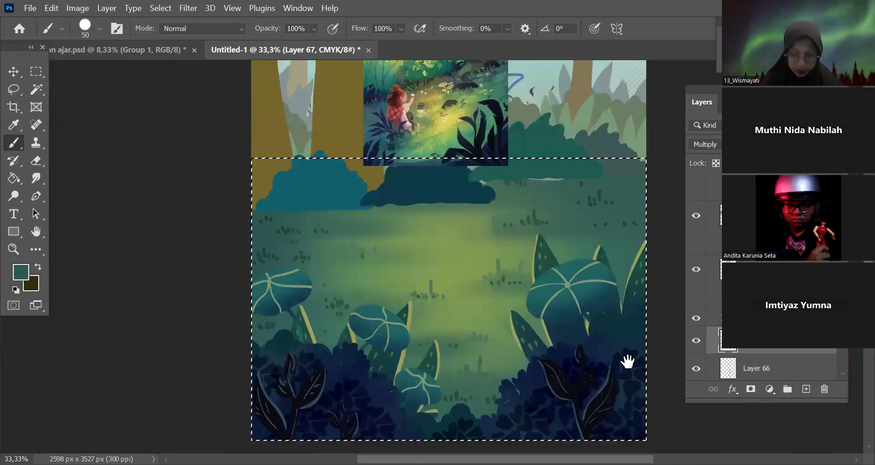
{"action": "left_click_drag", "start_coordinate": [620, 250], "coordinate": [622, 250]}
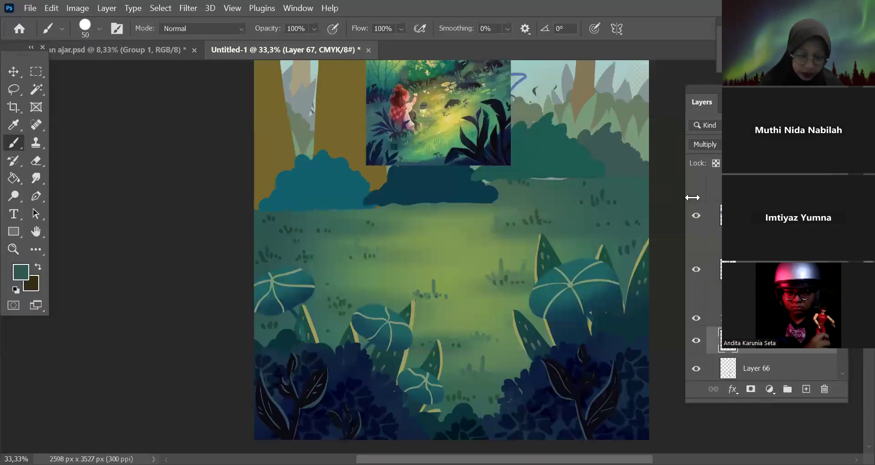
{"action": "key", "text": "ctrl+z"}
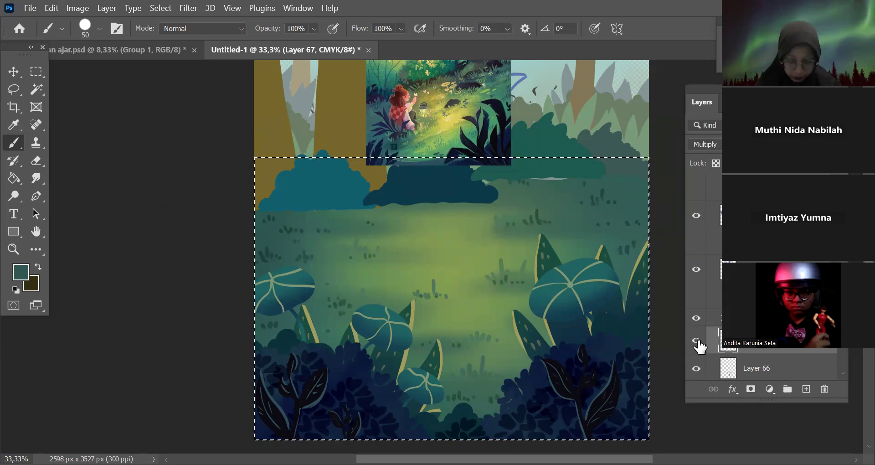
{"action": "left_click_drag", "start_coordinate": [648, 325], "coordinate": [651, 309]}
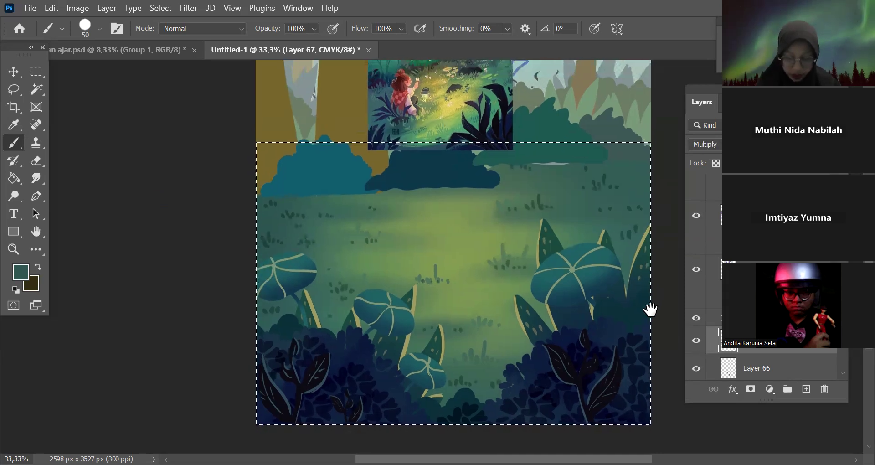
{"action": "scroll", "coordinate": [645, 357], "scroll_direction": "down", "scroll_amount": 1}
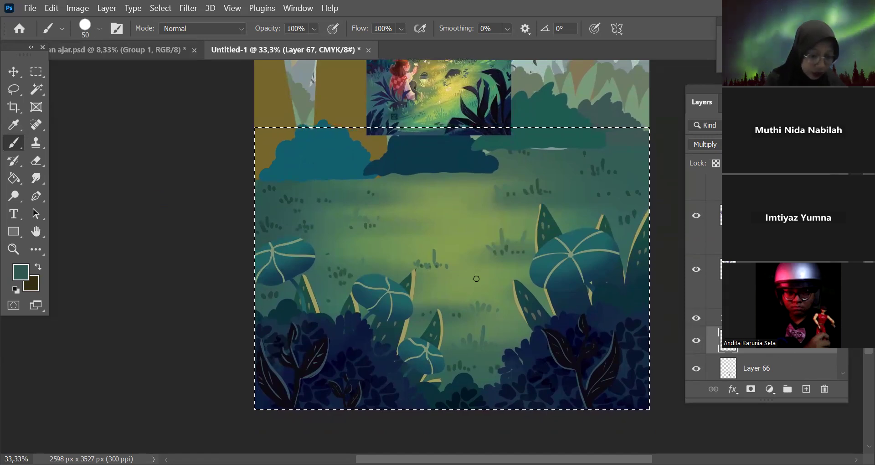
Step: Paint soft shadows around the grass tufts across the ground with a soft round brush at 100 px
{"action": "key", "text": "]"}
{"action": "key", "text": "]"}
{"action": "key", "text": "]"}
{"action": "key", "text": "]"}
{"action": "key", "text": "]"}
{"action": "key", "text": "]"}
{"action": "key", "text": "]"}
{"action": "key", "text": "]"}
{"action": "key", "text": "]"}
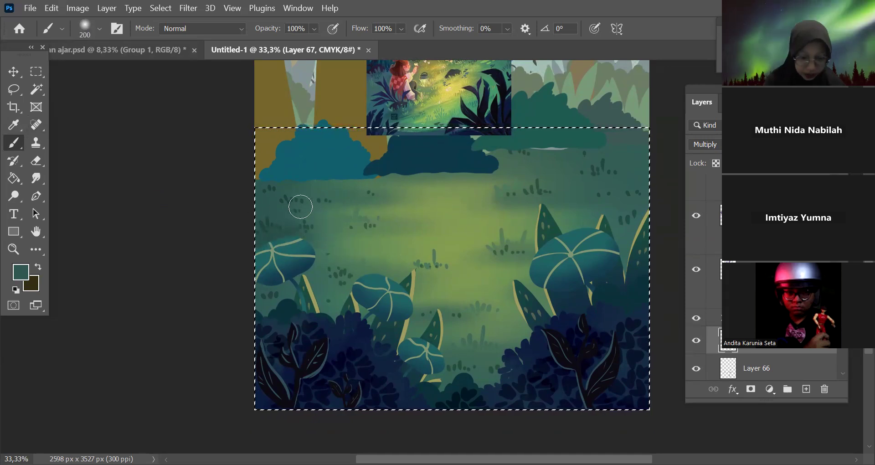
{"action": "key", "text": "bracketleft"}
{"action": "key", "text": "bracketleft"}
{"action": "key", "text": "bracketleft"}
{"action": "key", "text": "bracketleft"}
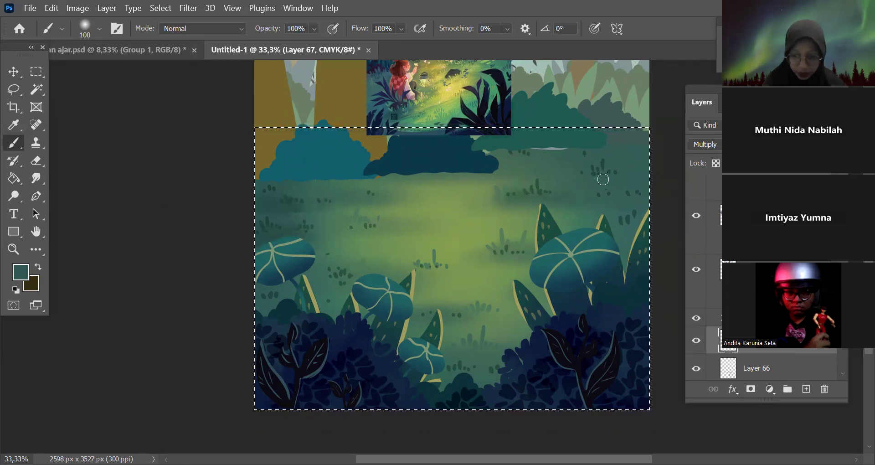
{"action": "mouse_move", "coordinate": [532, 242]}
{"action": "left_mouse_down"}
{"action": "mouse_move", "coordinate": [487, 251]}
{"action": "mouse_move", "coordinate": [524, 253]}
{"action": "left_mouse_up"}
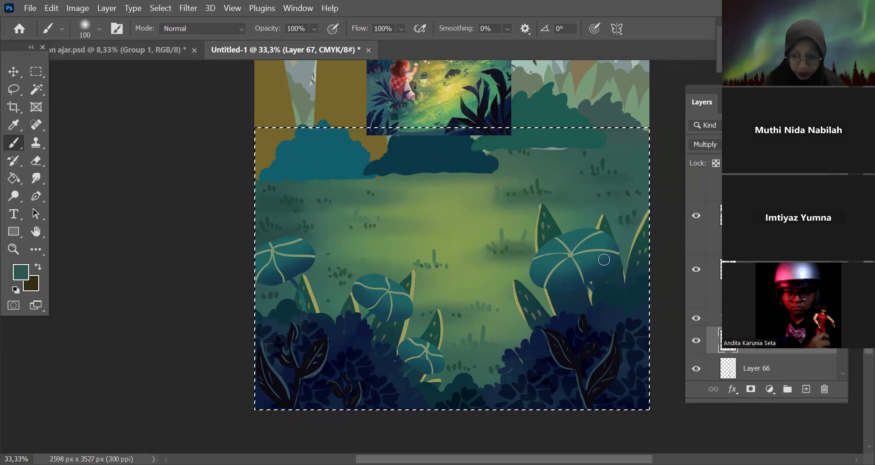
{"action": "left_click_drag", "start_coordinate": [492, 312], "coordinate": [499, 314]}
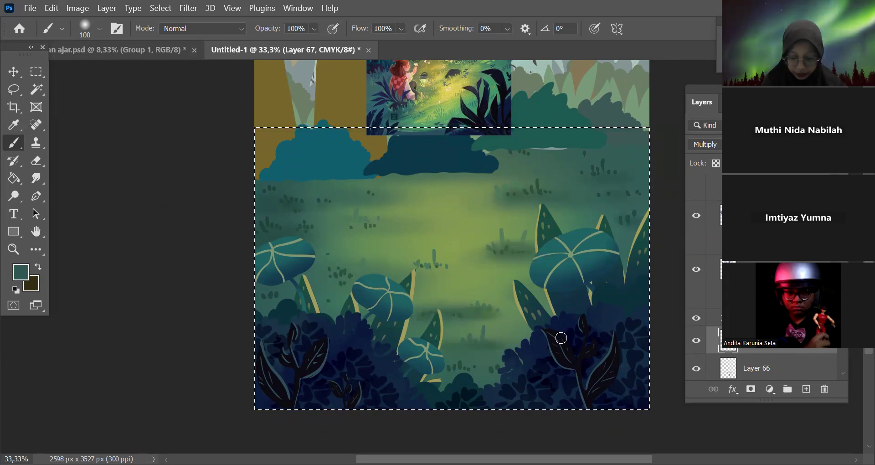
{"action": "left_click_drag", "start_coordinate": [417, 267], "coordinate": [431, 269]}
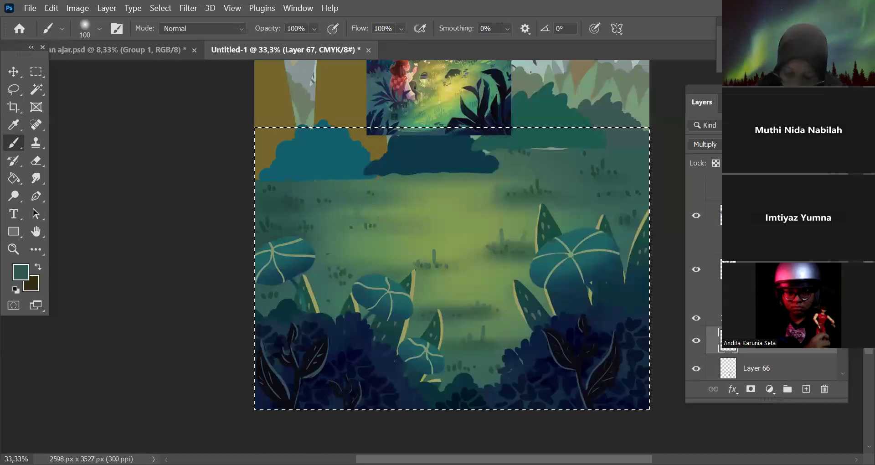
{"action": "key", "text": "ctrl+d"}
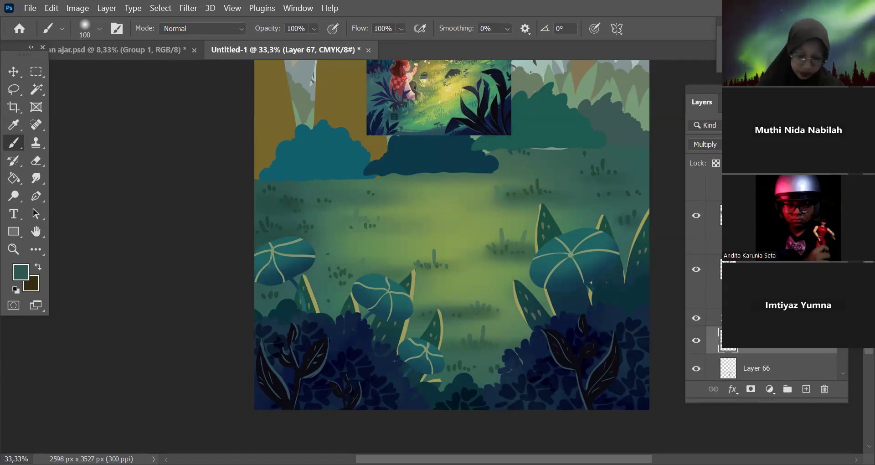
{"action": "key", "text": "ctrl+z"}
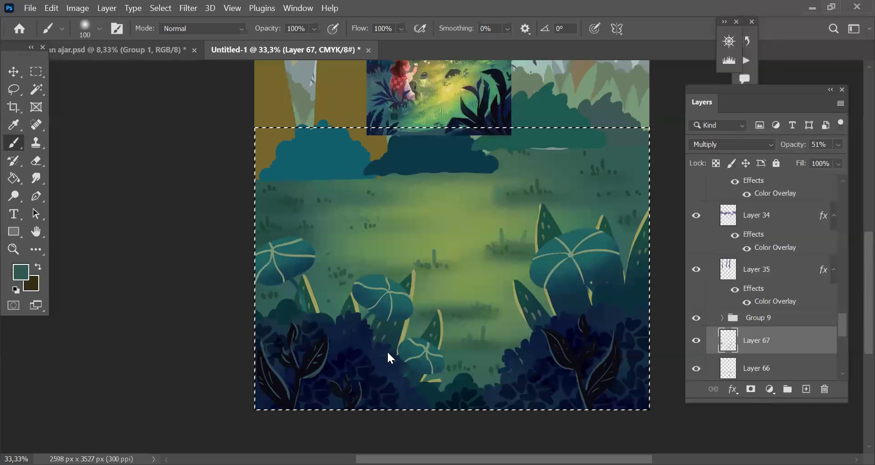
{"action": "key", "text": "ctrl+d"}
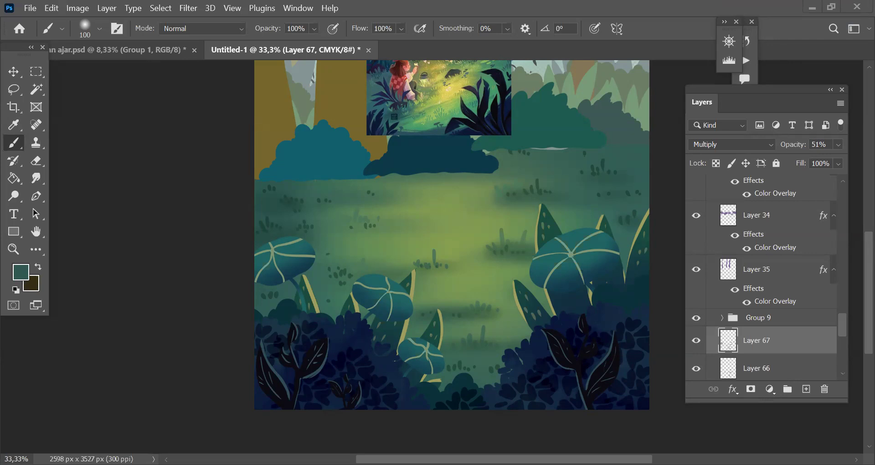
{"action": "key", "text": "ctrl+z"}
{"action": "left_click_drag", "start_coordinate": [577, 352], "coordinate": [490, 359]}
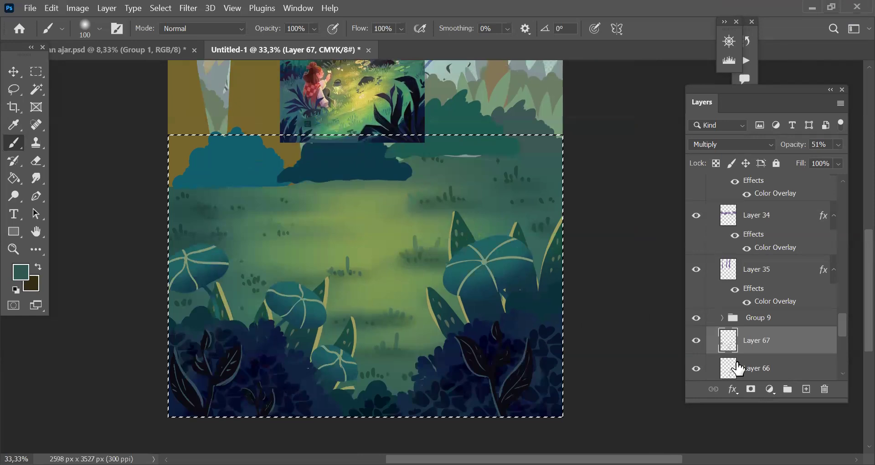
{"action": "key", "text": "ctrl+minus"}
{"action": "key", "text": "ctrl+plus"}
{"action": "left_click_drag", "start_coordinate": [563, 378], "coordinate": [595, 384]}
{"action": "left_click", "coordinate": [696, 340]}
Step: Add a new layer for light grass and set up a hard round brush in the ground's sampled light green
{"action": "left_click", "coordinate": [807, 388]}
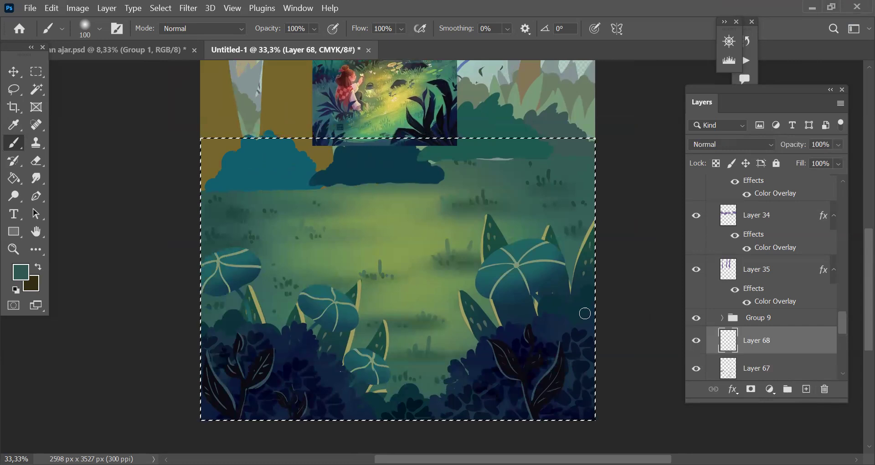
{"action": "key", "text": "i"}
{"action": "left_click", "coordinate": [411, 241]}
{"action": "key", "text": "b"}
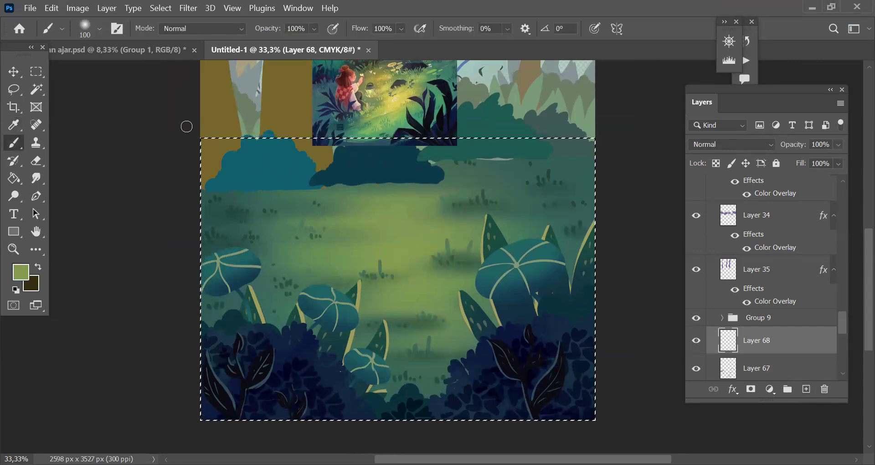
{"action": "left_click", "coordinate": [100, 30]}
{"action": "left_click", "coordinate": [65, 179]}
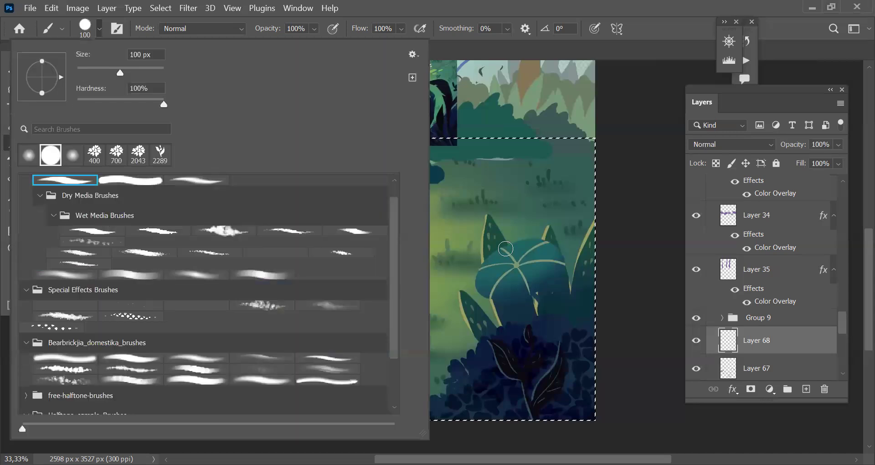
{"action": "left_click", "coordinate": [473, 334]}
Step: Reduce the brush to 50 px and paint lighter blades in a sampled mid green below the lower centre shadow band
{"action": "key", "text": "ctrl+plus"}
{"action": "key", "text": "space"}
{"action": "left_click_drag", "start_coordinate": [573, 301], "coordinate": [588, 210]}
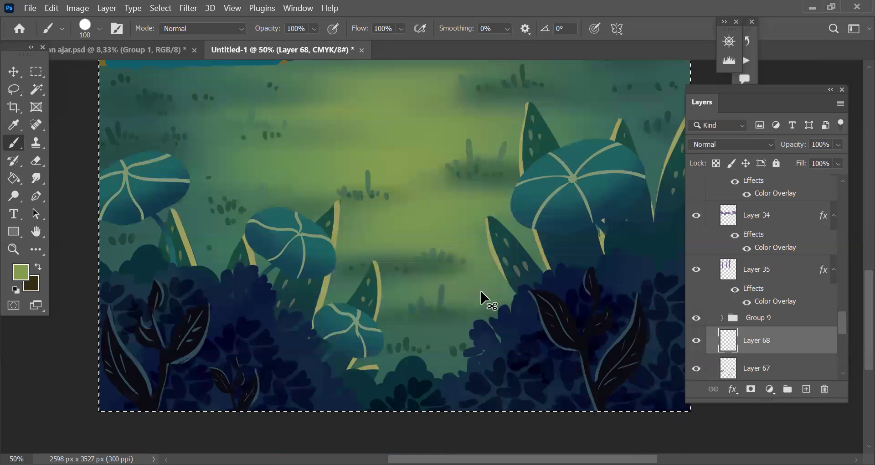
{"action": "key", "text": "ctrl+plus"}
{"action": "key", "text": "ctrl+plus"}
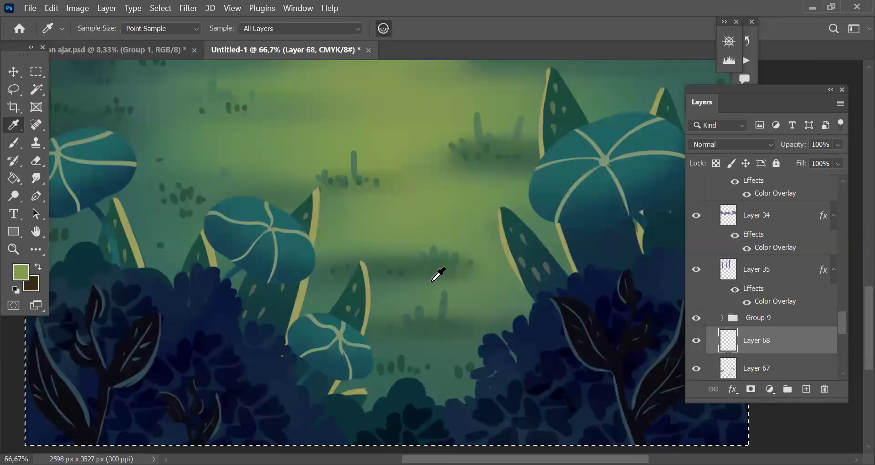
{"action": "key", "text": "bracketleft"}
{"action": "key", "text": "bracketleft"}
{"action": "key", "text": "bracketleft"}
{"action": "key", "text": "bracketleft"}
{"action": "key", "text": "bracketleft"}
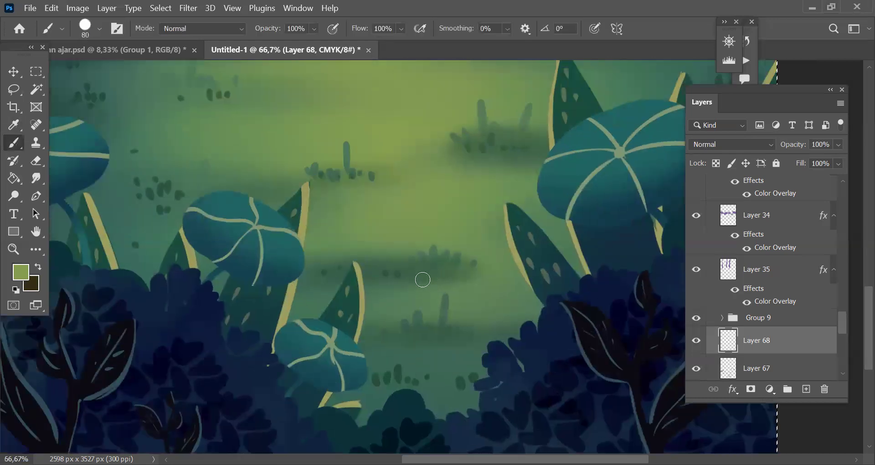
{"action": "left_click", "coordinate": [440, 283], "text": "alt"}
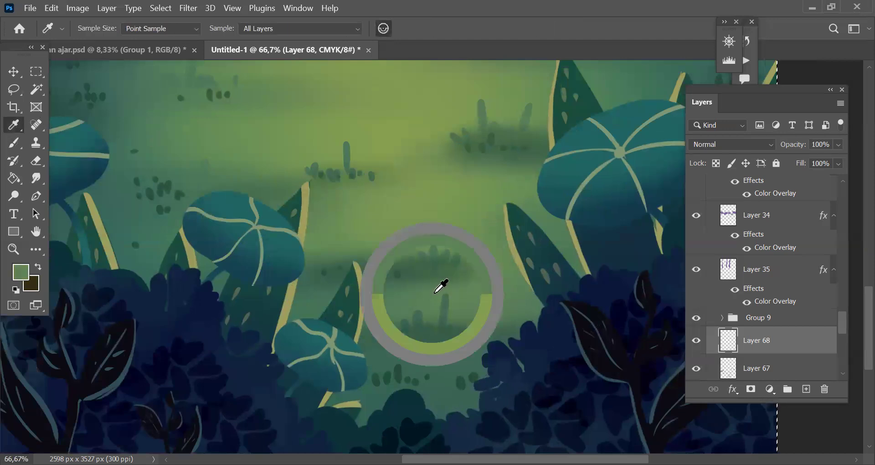
{"action": "left_click_drag", "start_coordinate": [428, 276], "coordinate": [436, 279]}
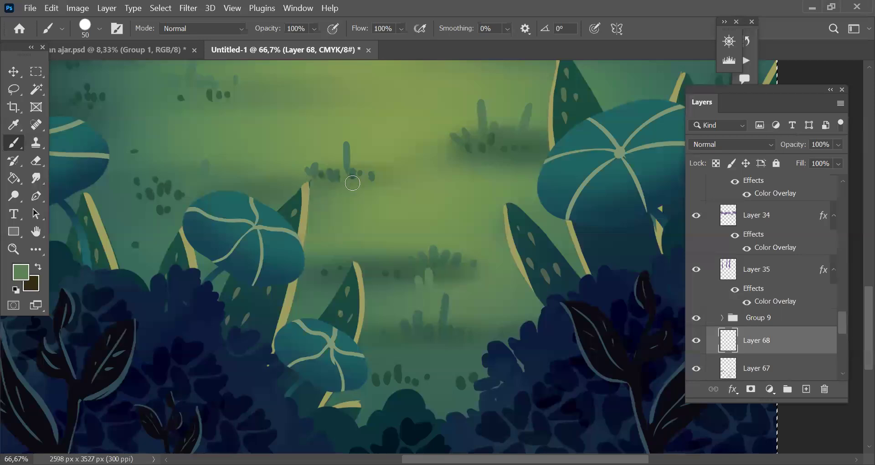
Step: Paint lighter green grass blades along the lower edge of the shadow band beside the large right mushroom
{"action": "key", "text": "space"}
{"action": "left_click_drag", "start_coordinate": [523, 239], "coordinate": [491, 302]}
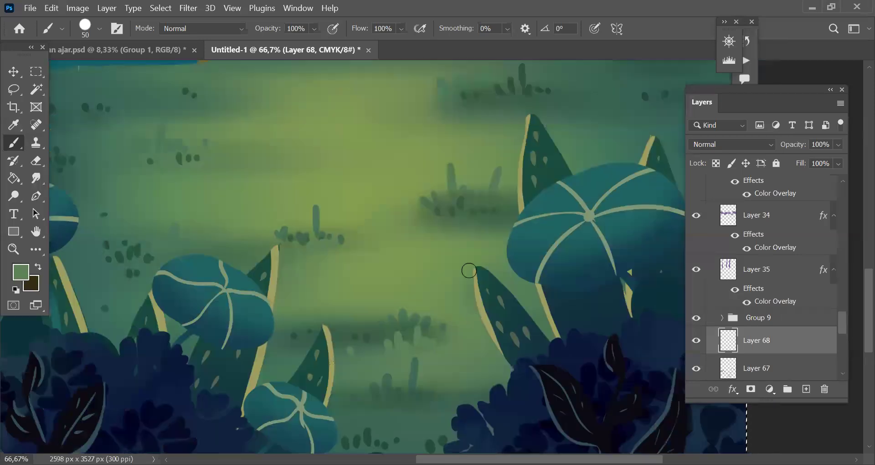
{"action": "key", "text": "space"}
{"action": "left_click_drag", "start_coordinate": [455, 242], "coordinate": [438, 256]}
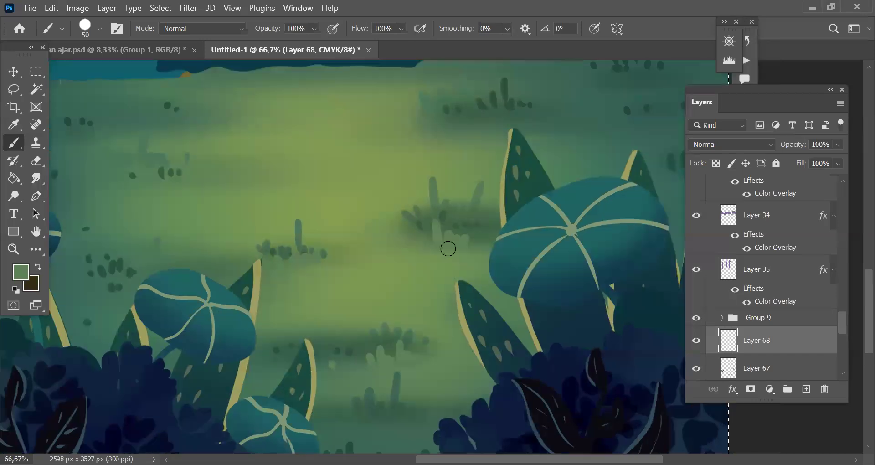
Step: Sample a brighter green from the ground's left side and paint light grass tufts around the left shadow bands
{"action": "left_click_drag", "start_coordinate": [500, 325], "coordinate": [666, 354]}
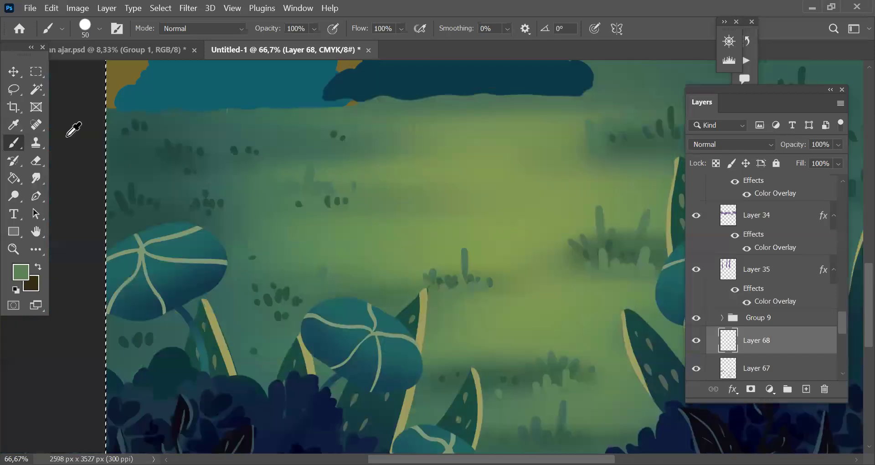
{"action": "left_click", "coordinate": [325, 226], "text": "alt"}
{"action": "key", "text": "b"}
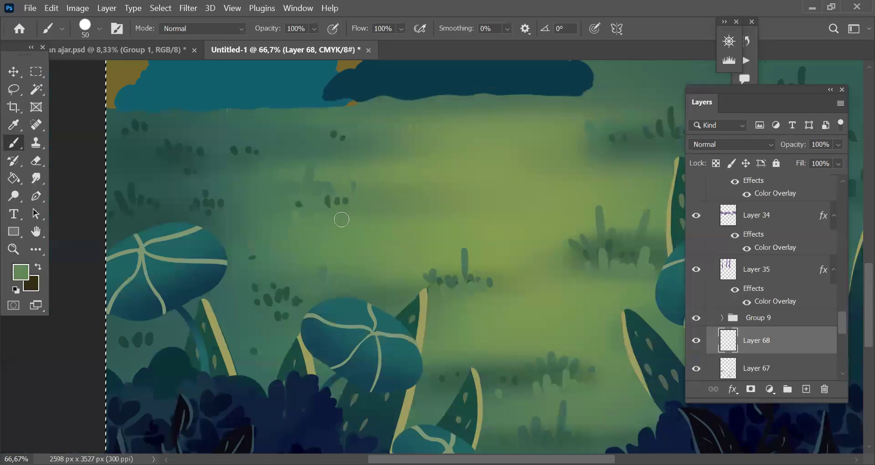
{"action": "left_click_drag", "start_coordinate": [230, 185], "coordinate": [246, 191]}
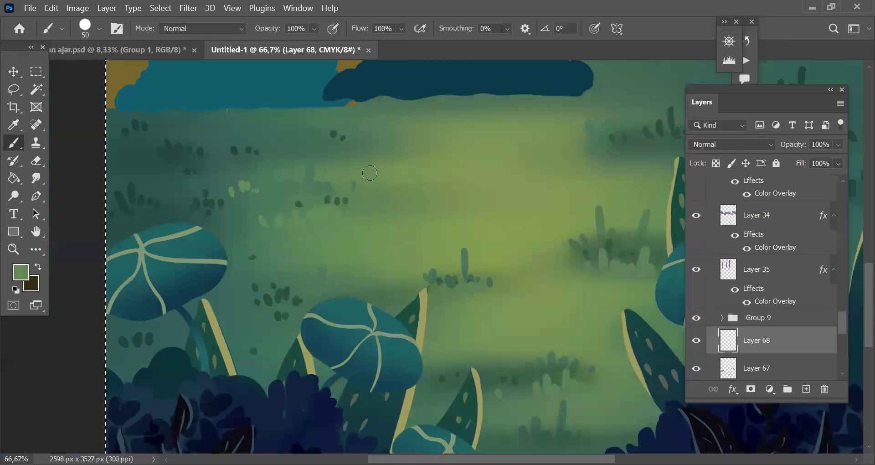
{"action": "key", "text": "ctrl+minus"}
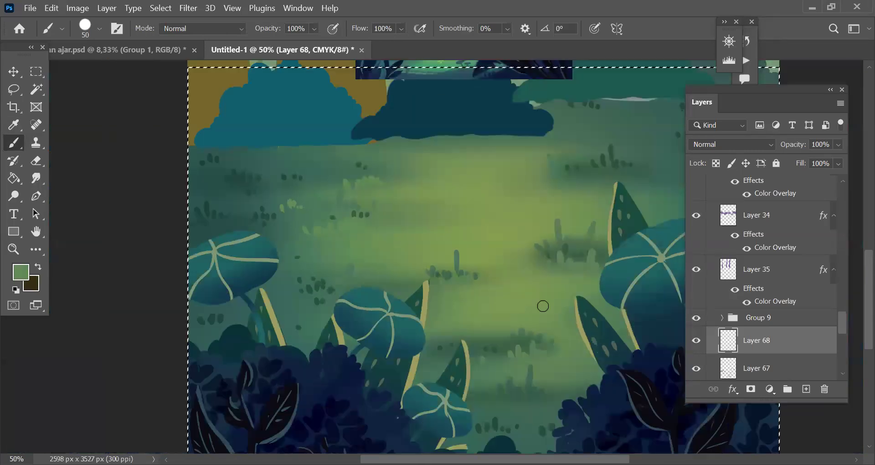
Step: Paint a few light green grass blades along the lower edge of the upper-right shadow band
{"action": "left_click_drag", "start_coordinate": [308, 305], "coordinate": [137, 325]}
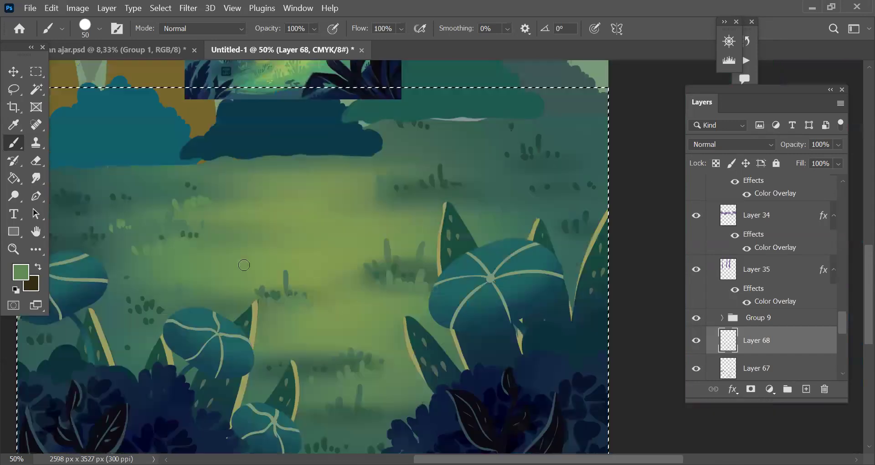
{"action": "left_click_drag", "start_coordinate": [421, 208], "coordinate": [417, 194]}
{"action": "key", "text": "ctrl+minus"}
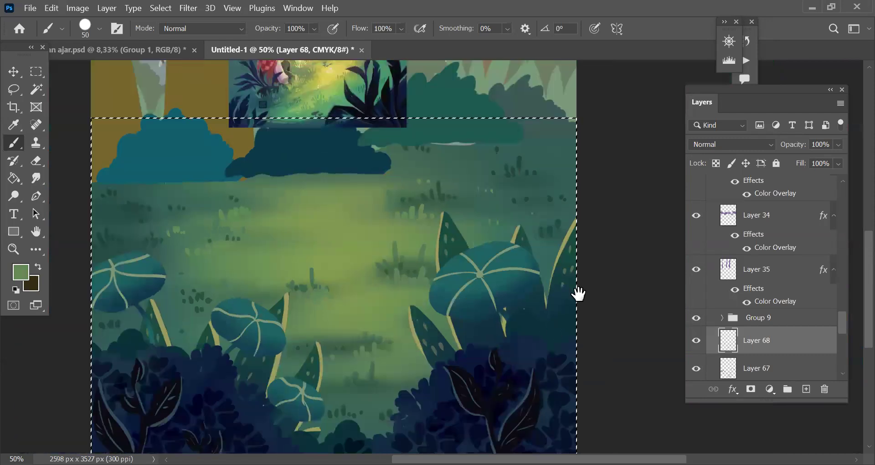
{"action": "scroll", "coordinate": [326, 212], "scroll_direction": "down", "scroll_amount": 1}
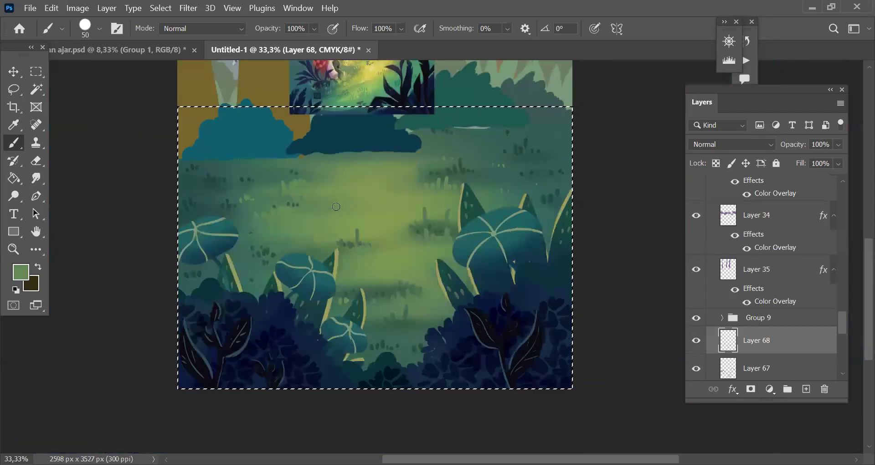
Step: Add a new layer in Overlay mode and sample the yellow-green from the ground's lit centre for the brush
{"action": "key", "text": "ctrl+shift+alt+n"}
{"action": "left_click", "coordinate": [723, 145]}
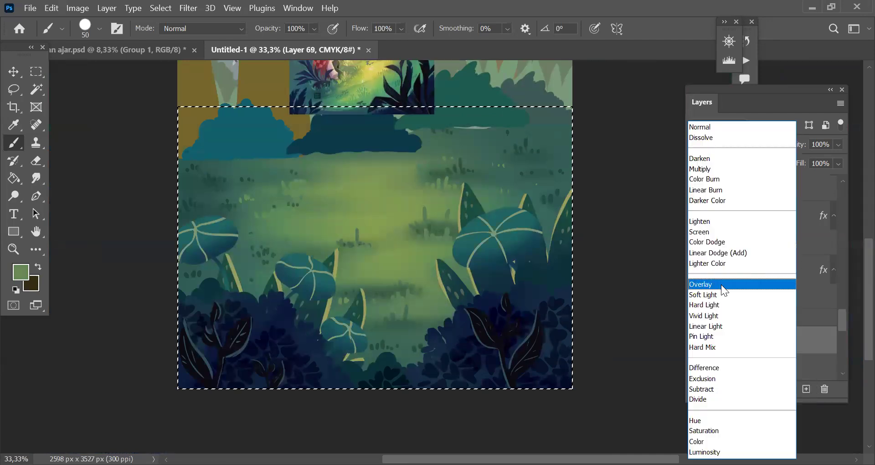
{"action": "left_click", "coordinate": [18, 138]}
{"action": "left_click", "coordinate": [381, 196], "text": "alt"}
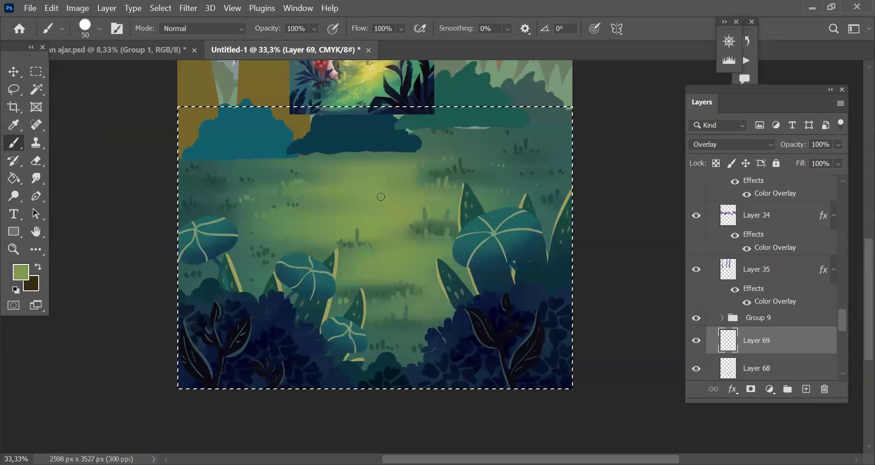
Step: Enlarge the hard brush to 70 px and paint bright grass tufts in the middle and lower centre of the clearing
{"action": "scroll", "coordinate": [428, 227], "scroll_direction": "up", "scroll_amount": 1}
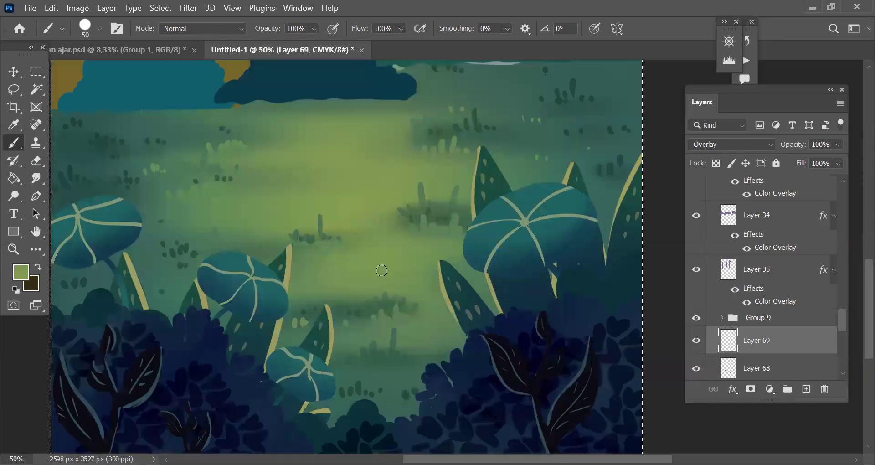
{"action": "key", "text": "bracketright"}
{"action": "key", "text": "bracketright"}
{"action": "mouse_move", "coordinate": [360, 273]}
{"action": "left_mouse_down"}
{"action": "mouse_move", "coordinate": [406, 286]}
{"action": "mouse_move", "coordinate": [399, 273]}
{"action": "mouse_move", "coordinate": [422, 269]}
{"action": "left_mouse_up"}
{"action": "left_click", "coordinate": [421, 245]}
{"action": "left_click", "coordinate": [427, 245]}
{"action": "left_click_drag", "start_coordinate": [308, 196], "coordinate": [325, 193]}
{"action": "left_click", "coordinate": [336, 193]}
Step: Reduce the brush to 40 px and scatter small bright blades across the upper-left part of the lit clearing
{"action": "key", "text": "space"}
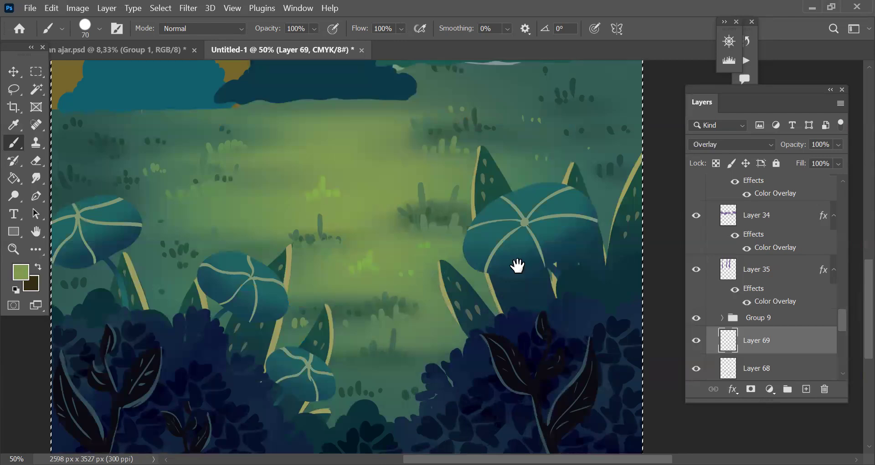
{"action": "left_click_drag", "start_coordinate": [517, 265], "coordinate": [538, 322]}
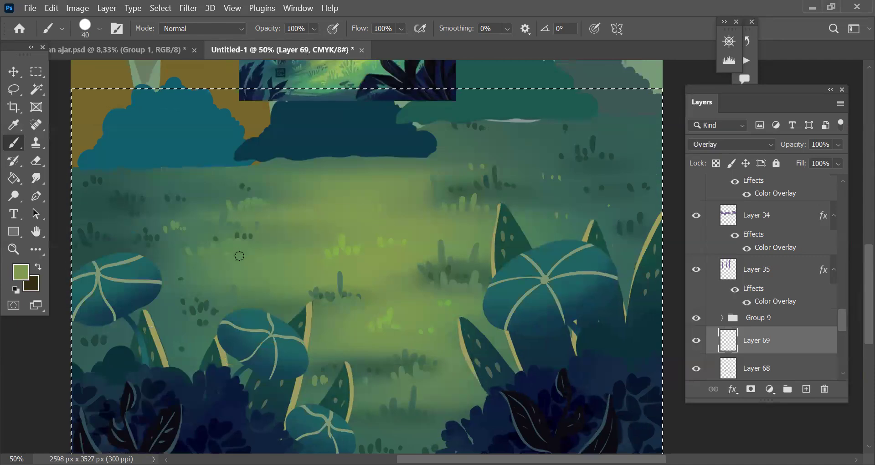
{"action": "left_click", "coordinate": [310, 201]}
{"action": "key", "text": "ctrl+minus"}
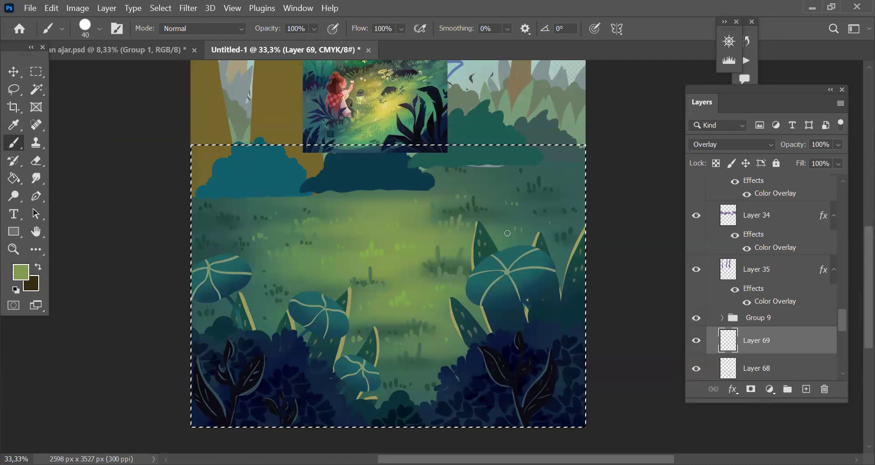
{"action": "scroll", "coordinate": [397, 258], "scroll_direction": "down", "scroll_amount": 1}
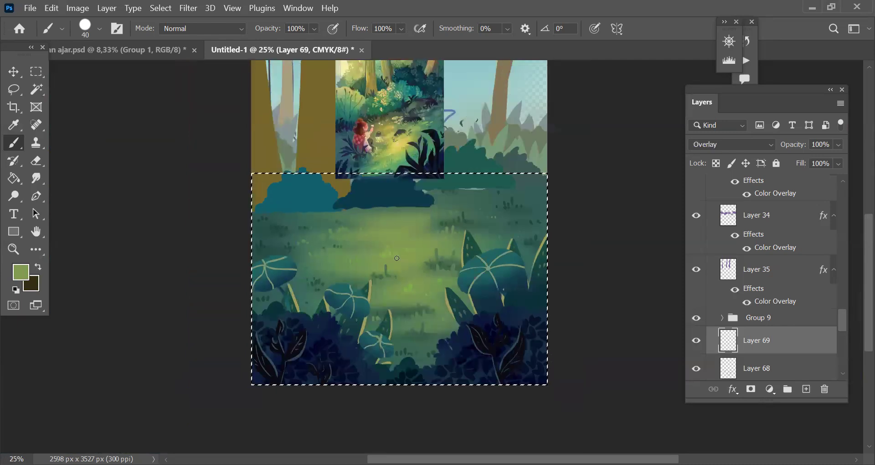
{"action": "scroll", "coordinate": [590, 391], "scroll_direction": "down", "scroll_amount": 1}
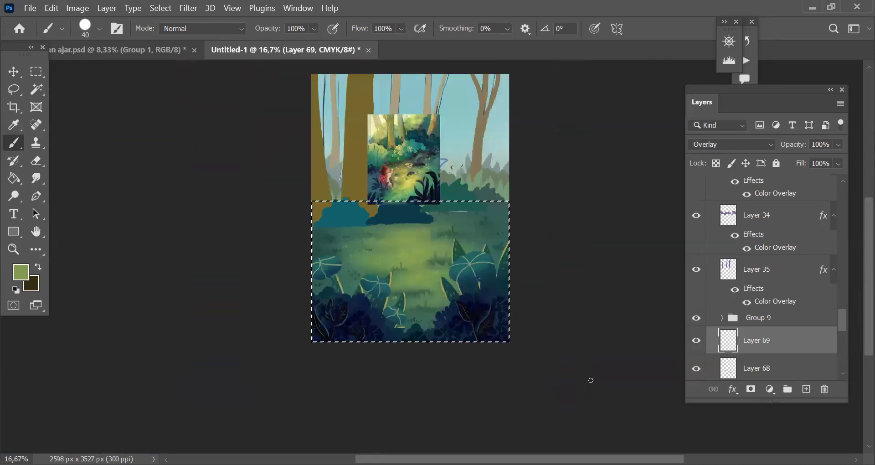
{"action": "scroll", "coordinate": [600, 346], "scroll_direction": "up", "scroll_amount": 1}
{"action": "scroll", "coordinate": [420, 235], "scroll_direction": "up", "scroll_amount": 1}
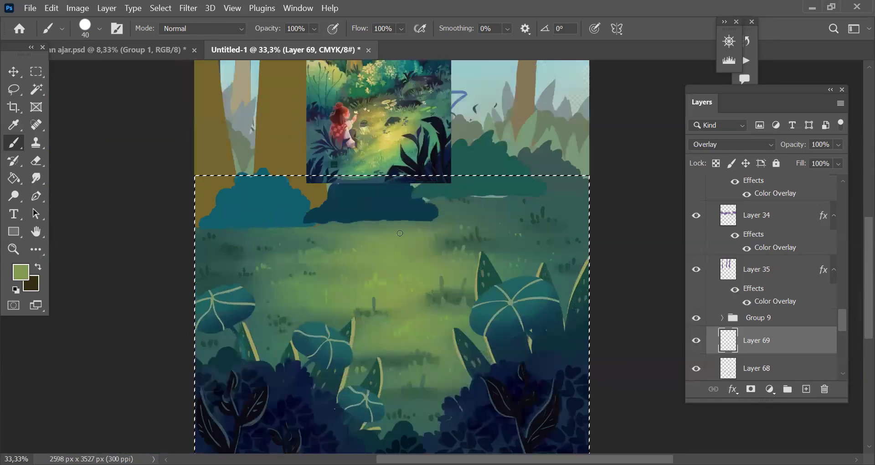
Step: Add another new layer in Overlay mode and choose a soft round brush with 0% hardness, keeping the ground selection active
{"action": "left_click", "coordinate": [806, 389]}
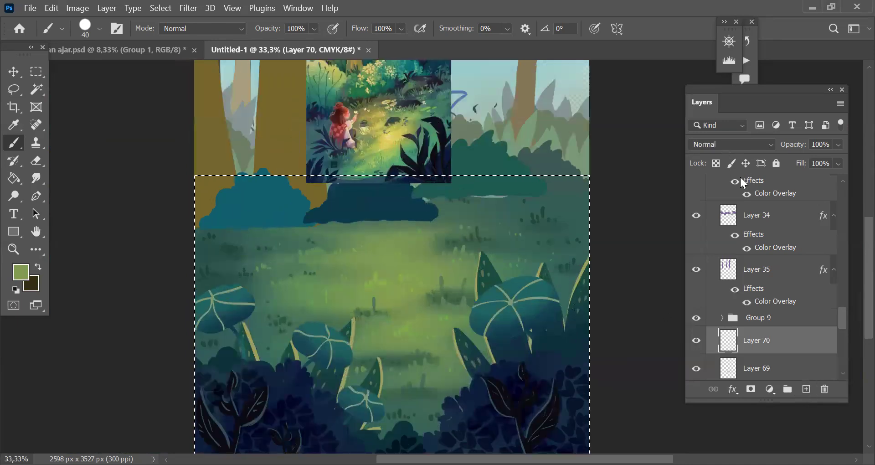
{"action": "left_click", "coordinate": [729, 145]}
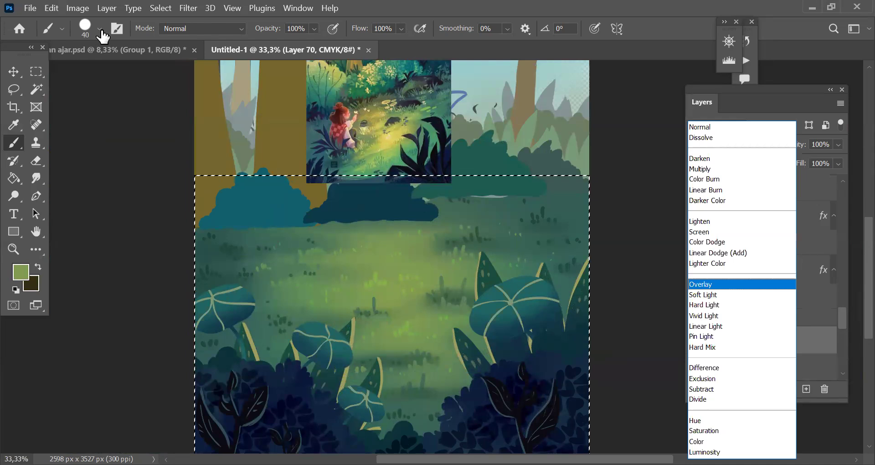
{"action": "left_click", "coordinate": [73, 278]}
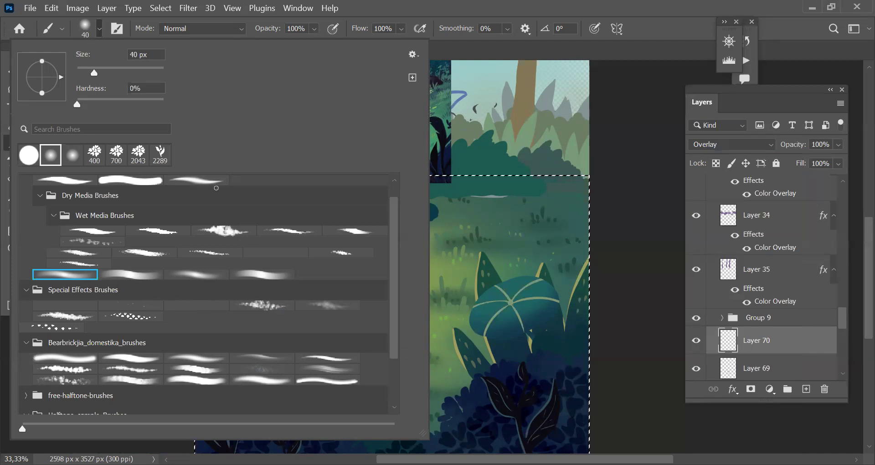
{"action": "key", "text": "Escape"}
{"action": "key", "text": "ctrl+d"}
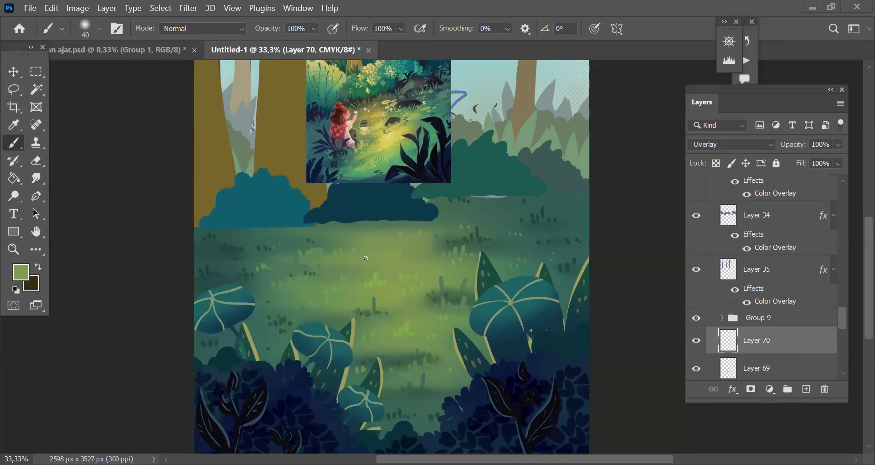
{"action": "key", "text": "ctrl+shift+d"}
Step: Enlarge the soft brush to 600 px and try a light green glow over the centre of the ground
{"action": "key", "text": "bracketright"}
{"action": "key", "text": "bracketright"}
{"action": "key", "text": "bracketright"}
{"action": "key", "text": "bracketright"}
{"action": "key", "text": "bracketright"}
{"action": "key", "text": "bracketright"}
{"action": "key", "text": "bracketright"}
{"action": "key", "text": "bracketright"}
{"action": "key", "text": "bracketright"}
{"action": "key", "text": "bracketright"}
{"action": "key", "text": "bracketright"}
{"action": "key", "text": "bracketright"}
{"action": "key", "text": "bracketright"}
{"action": "key", "text": "bracketright"}
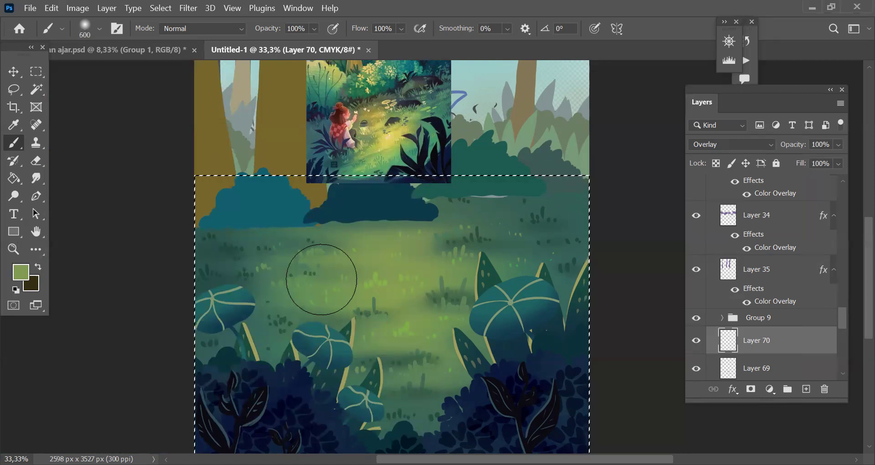
{"action": "key", "text": "bracketright"}
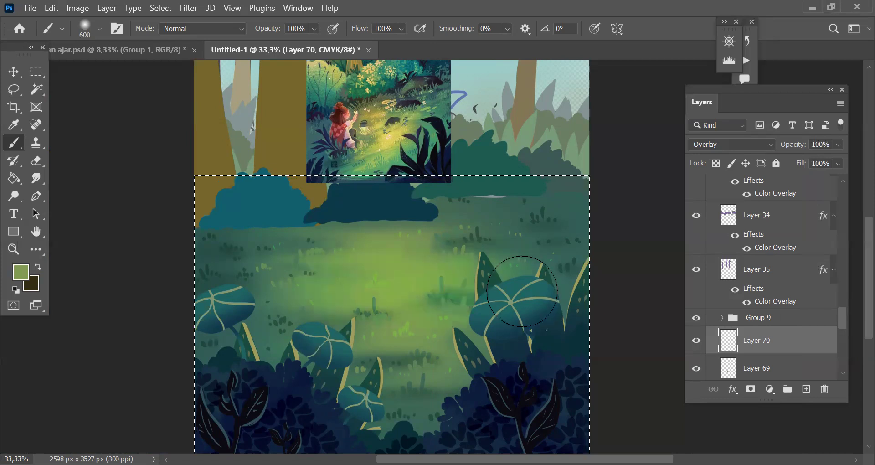
Step: Change the foreground colour to a pale yellow and try it as a glow over the ground's centre
{"action": "left_click", "coordinate": [21, 272]}
{"action": "left_click", "coordinate": [693, 343]}
{"action": "left_click", "coordinate": [582, 227]}
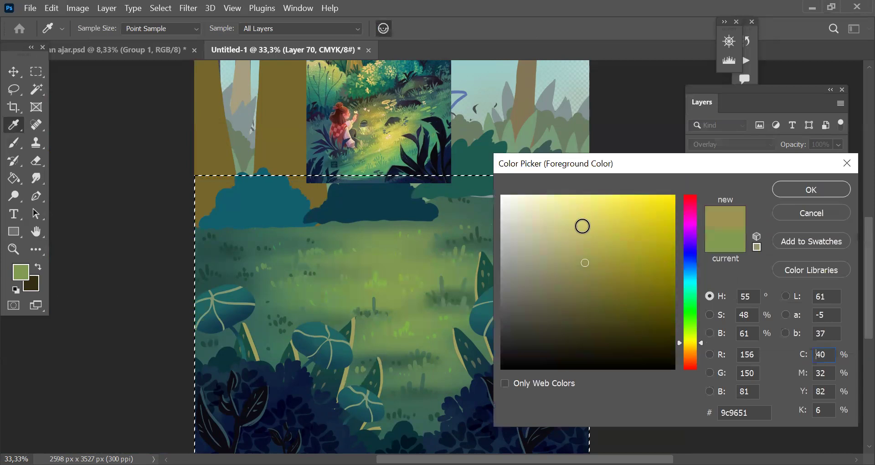
{"action": "left_click", "coordinate": [579, 230]}
{"action": "left_click", "coordinate": [803, 197]}
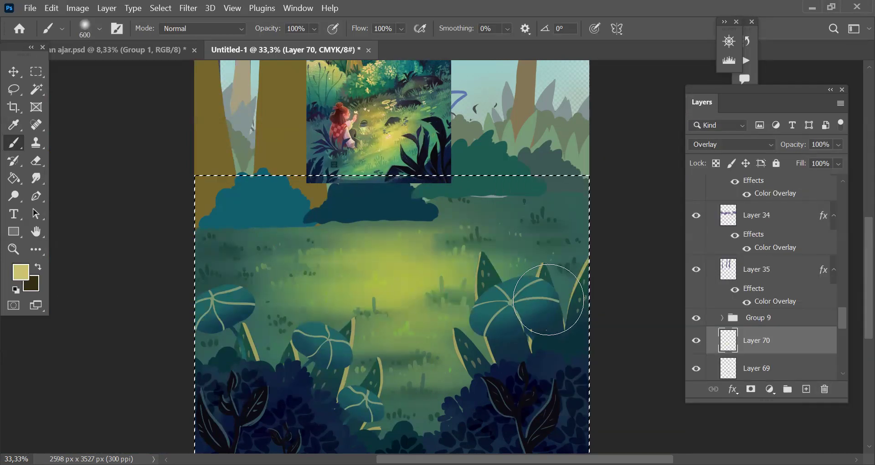
Step: Replace the full-strength glow with a softer yellow one at 41% brush opacity over the ground's centre, and clear the selection
{"action": "key", "text": "ctrl+z"}
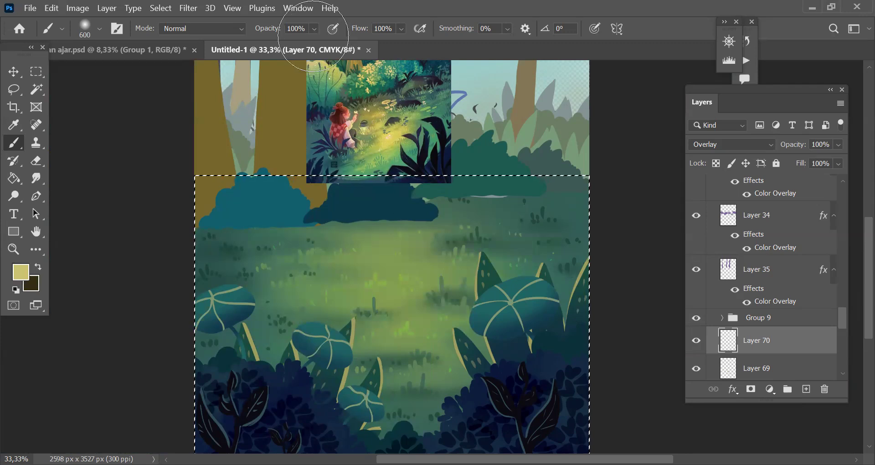
{"action": "left_click", "coordinate": [314, 29]}
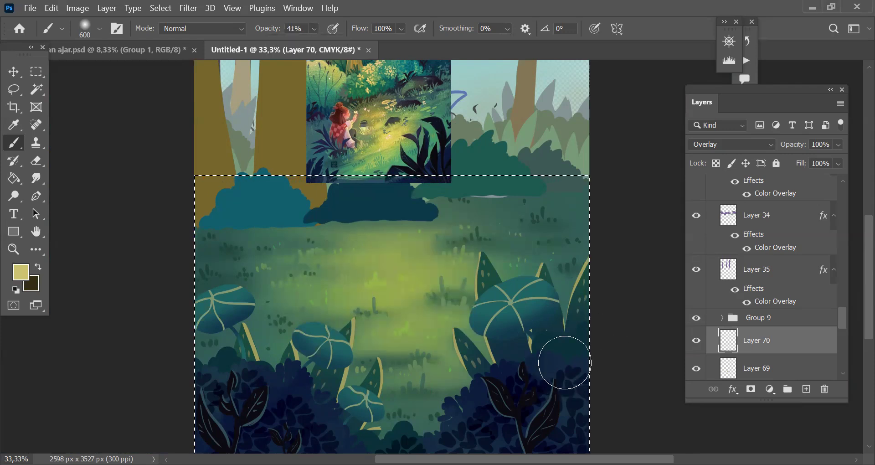
{"action": "key", "text": "ctrl+minus"}
{"action": "key", "text": "ctrl+d"}
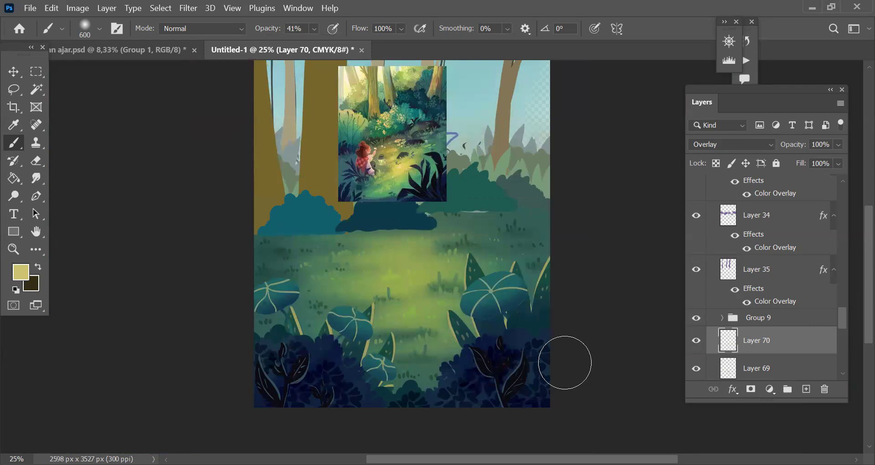
{"action": "key", "text": "ctrl+minus"}
{"action": "key", "text": "ctrl+plus"}
{"action": "left_click_drag", "start_coordinate": [594, 284], "coordinate": [594, 298]}
{"action": "left_click_drag", "start_coordinate": [592, 249], "coordinate": [593, 263]}
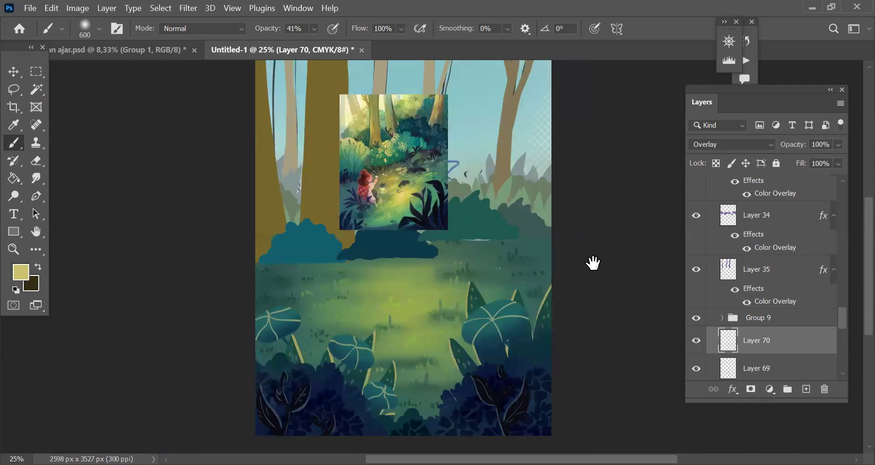
Step: Move the reference painting down over the lower ground, clear of the row of background bushes
{"action": "key", "text": "v"}
{"action": "scroll", "coordinate": [566, 226], "scroll_direction": "down", "scroll_amount": 1}
{"action": "left_click", "coordinate": [417, 169]}
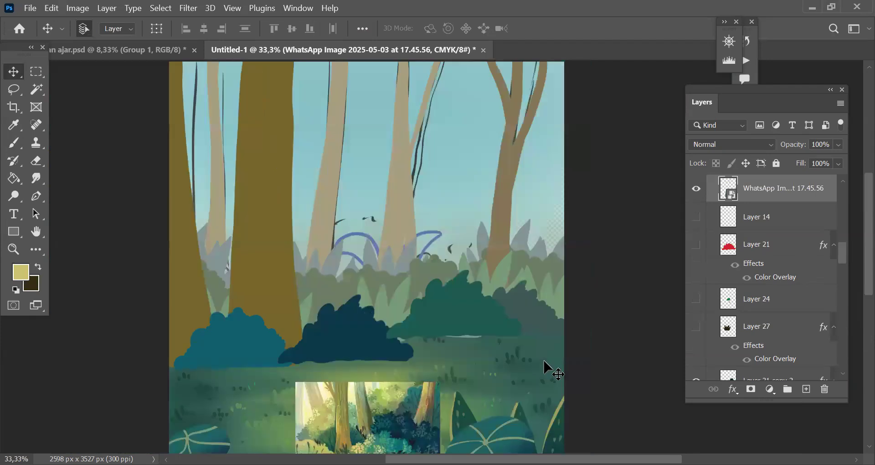
{"action": "scroll", "coordinate": [552, 264], "scroll_direction": "down", "scroll_amount": 3}
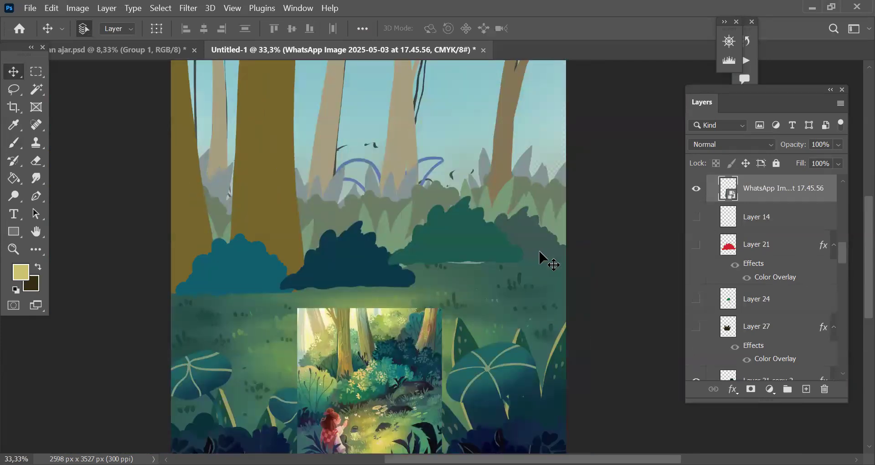
{"action": "left_click_drag", "start_coordinate": [606, 322], "coordinate": [608, 305]}
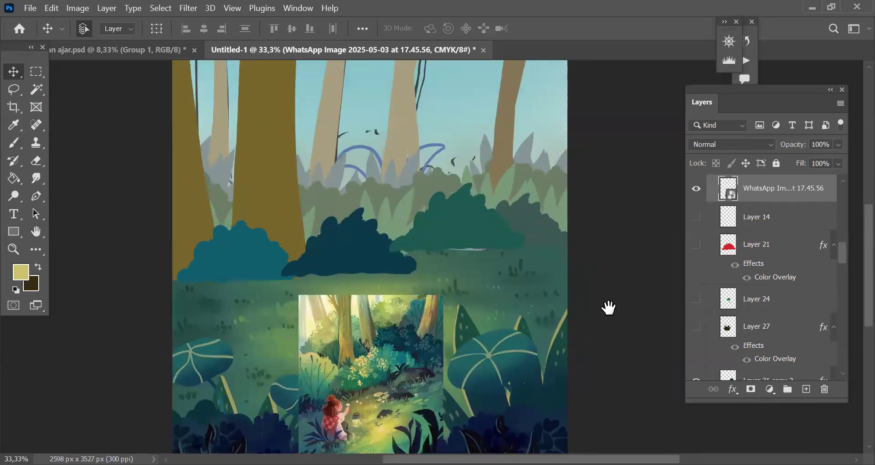
Step: Target the teal bush's layer at the ground's left edge, load its outline as a selection and add a new layer above it
{"action": "left_click", "coordinate": [249, 239]}
{"action": "left_click", "coordinate": [696, 341]}
{"action": "left_click", "coordinate": [694, 342]}
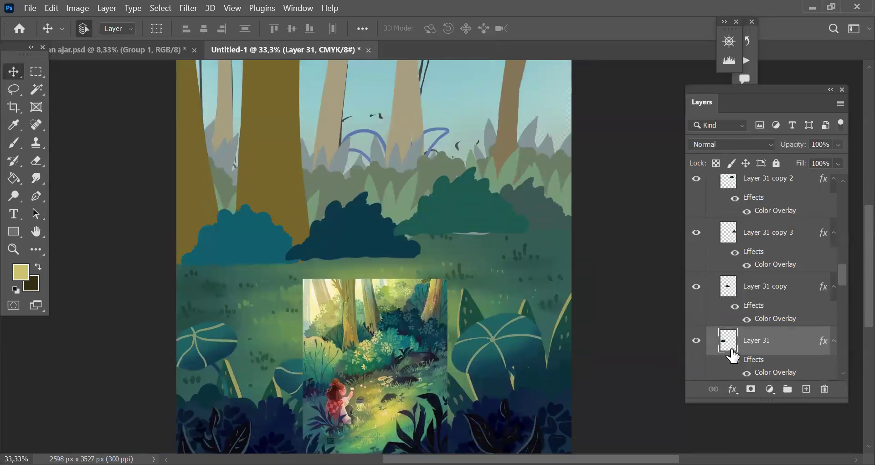
{"action": "left_click", "coordinate": [728, 340], "text": "ctrl"}
{"action": "left_click", "coordinate": [806, 390]}
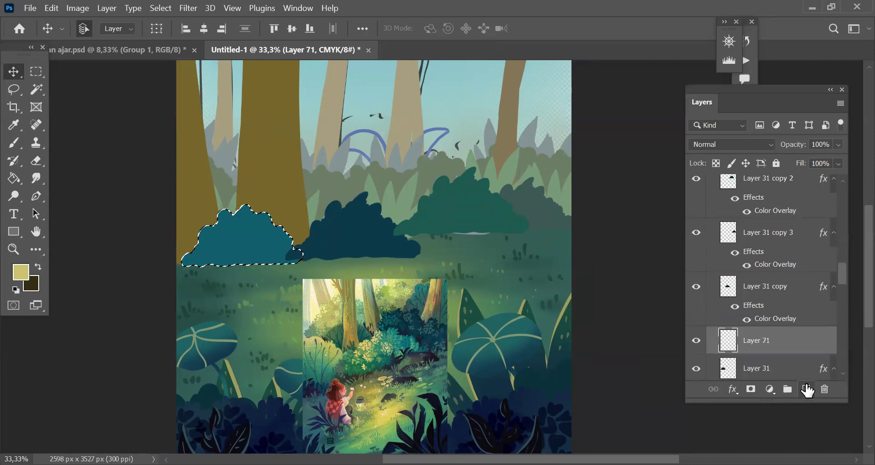
Step: Sample a deep green from the flowering bush in the reference painting as the foreground colour
{"action": "key", "text": "ctrl+plus"}
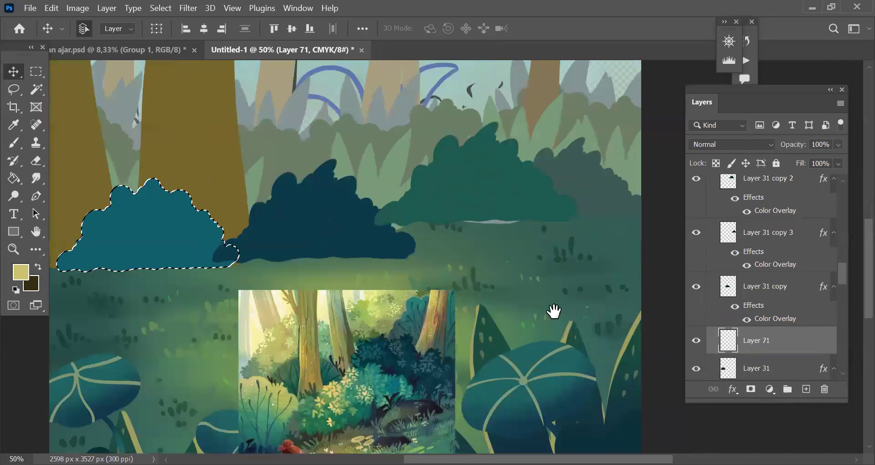
{"action": "left_click_drag", "start_coordinate": [553, 310], "coordinate": [614, 272]}
{"action": "left_click", "coordinate": [14, 126]}
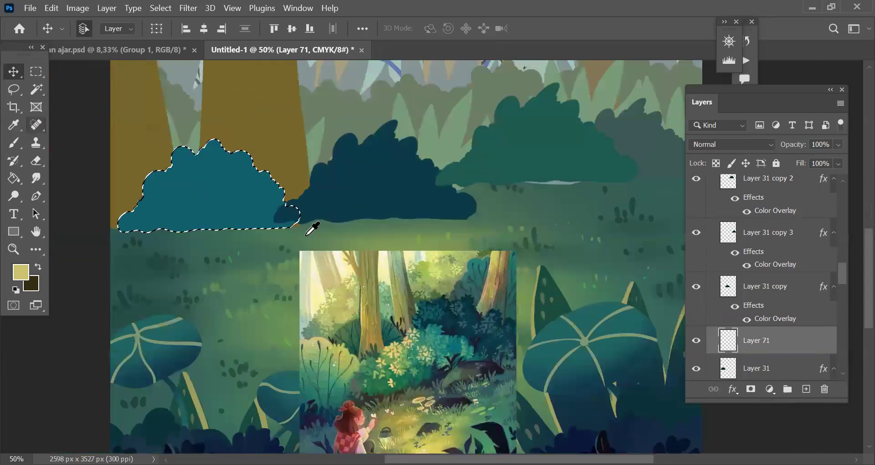
{"action": "left_click", "coordinate": [388, 365]}
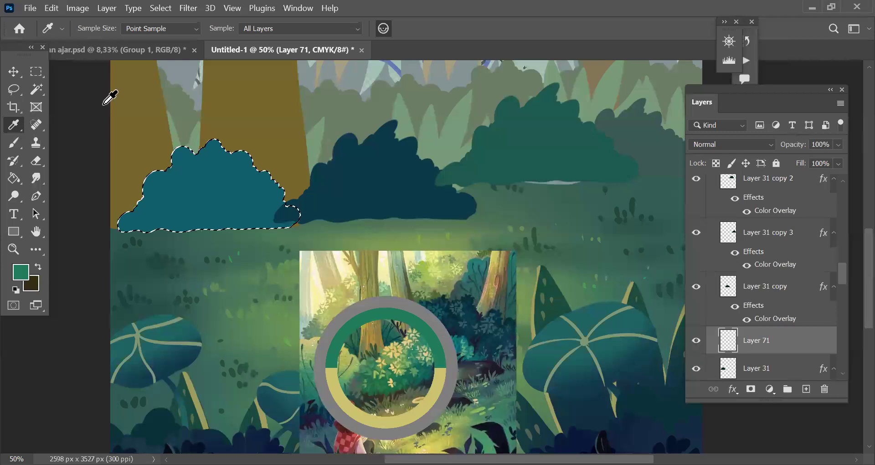
Step: Undo the new layer, clear the bush selection and switch to the 400 px leaf-cluster brush
{"action": "key", "text": "ctrl+z"}
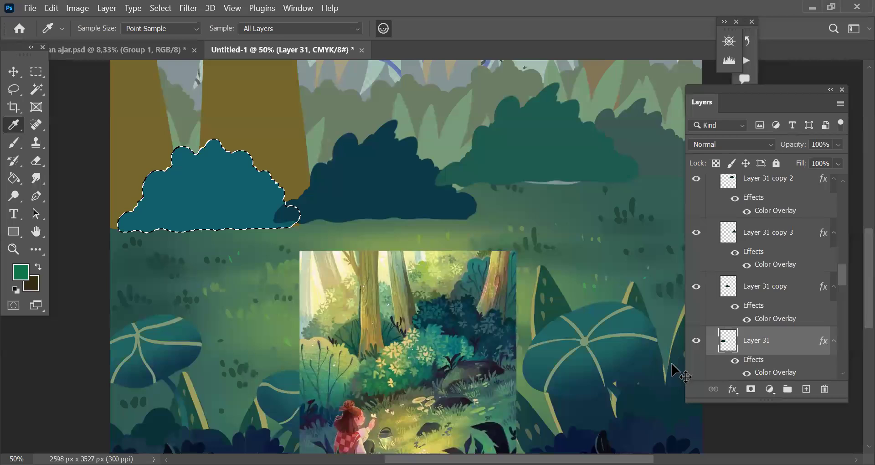
{"action": "key", "text": "ctrl+d"}
{"action": "left_click", "coordinate": [15, 144]}
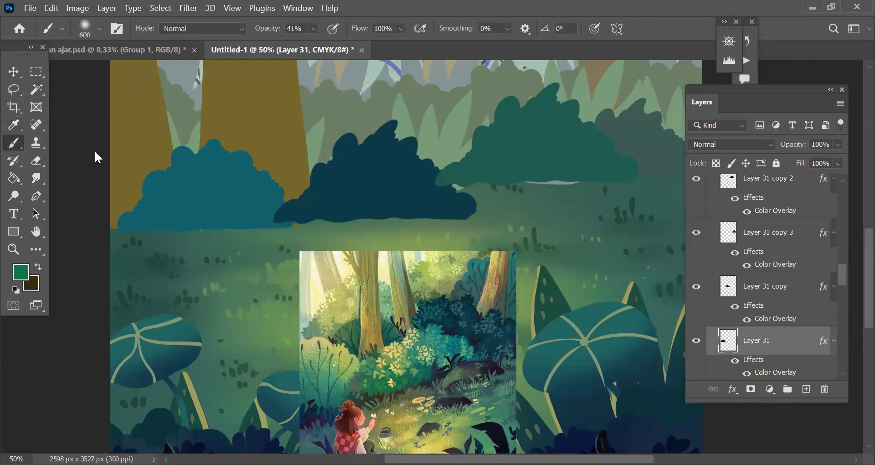
{"action": "right_click", "coordinate": [472, 192]}
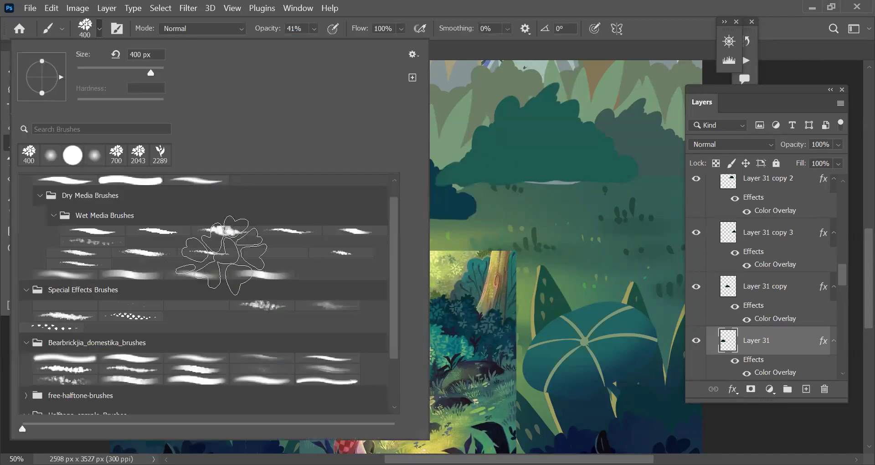
Step: Undo the test leaf stamp and set the leaf-cluster brush to 175 px at 100% opacity
{"action": "key", "text": "Escape"}
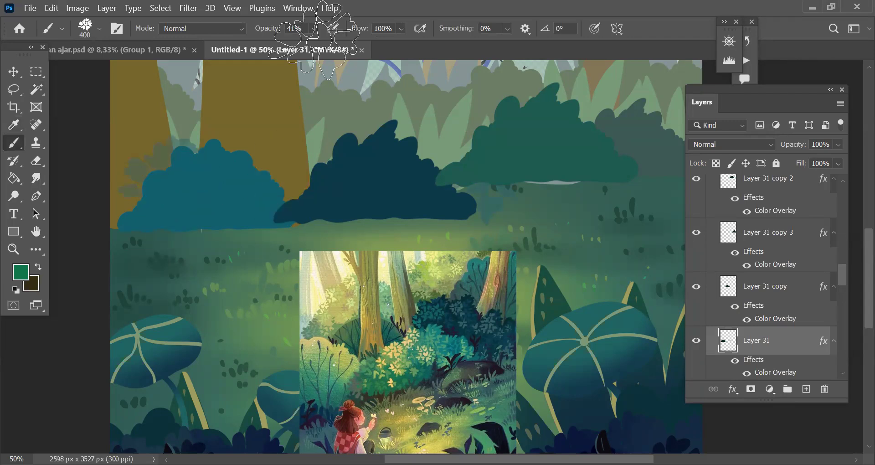
{"action": "key", "text": "ctrl+z"}
{"action": "key", "text": "bracketleft"}
{"action": "key", "text": "bracketleft"}
{"action": "key", "text": "bracketleft"}
{"action": "key", "text": "bracketleft"}
{"action": "key", "text": "0"}
Step: Fringe the teal bush's upper outline and both sides with leaf clusters, using the brush at 200 px
{"action": "left_click_drag", "start_coordinate": [162, 164], "coordinate": [130, 224]}
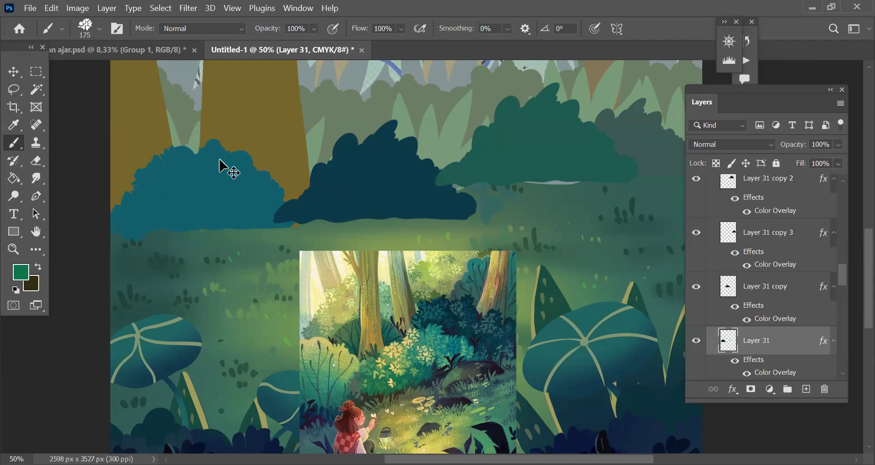
{"action": "key", "text": "ctrl+z"}
{"action": "key", "text": "bracketright"}
{"action": "left_click_drag", "start_coordinate": [177, 164], "coordinate": [115, 211]}
{"action": "mouse_move", "coordinate": [156, 186]}
{"action": "left_mouse_down"}
{"action": "mouse_move", "coordinate": [208, 147]}
{"action": "mouse_move", "coordinate": [232, 156]}
{"action": "mouse_move", "coordinate": [264, 205]}
{"action": "mouse_move", "coordinate": [289, 209]}
{"action": "left_mouse_up"}
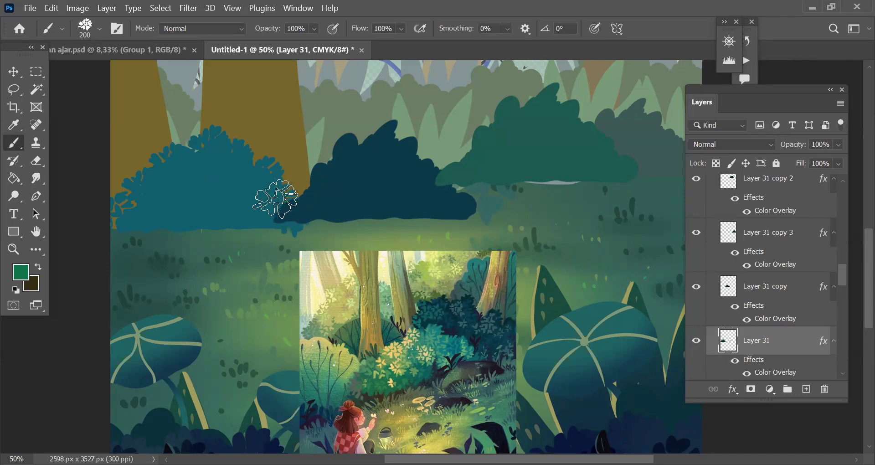
{"action": "scroll", "coordinate": [425, 360], "scroll_direction": "down", "scroll_amount": 1}
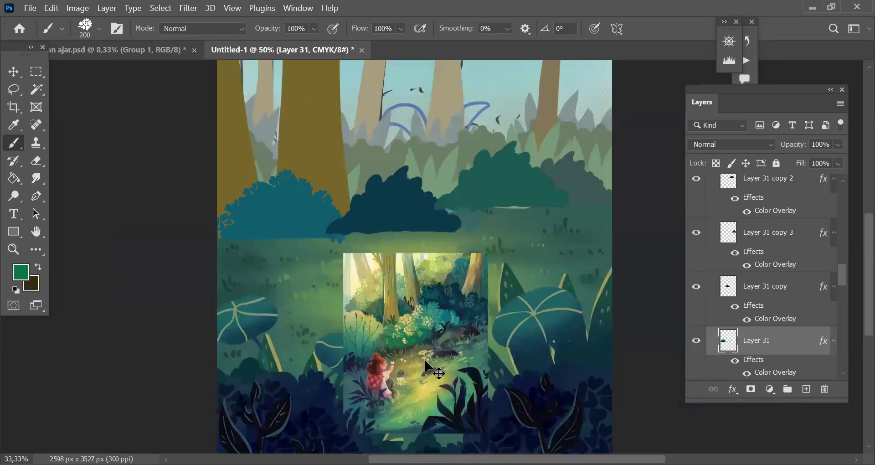
{"action": "scroll", "coordinate": [426, 360], "scroll_direction": "up", "scroll_amount": 1}
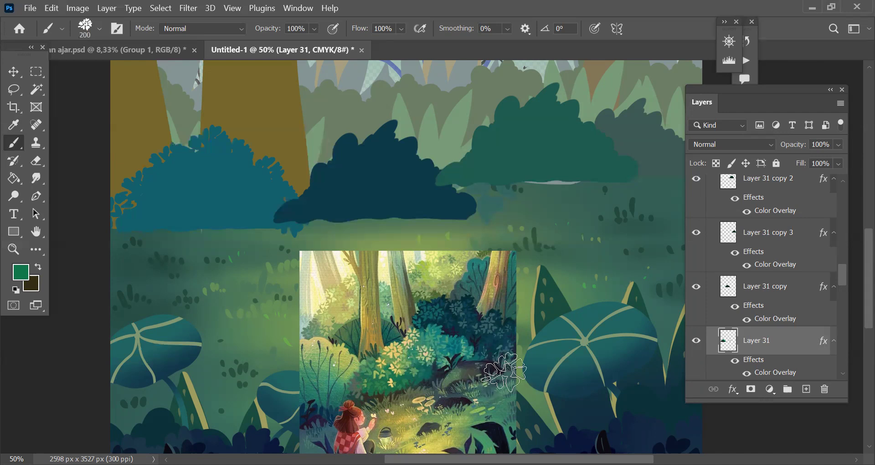
Step: Load the teal bush's leafy outline as a selection and add a new layer above it
{"action": "left_click_drag", "start_coordinate": [735, 346], "coordinate": [728, 349]}
{"action": "left_click", "coordinate": [728, 349], "text": "ctrl"}
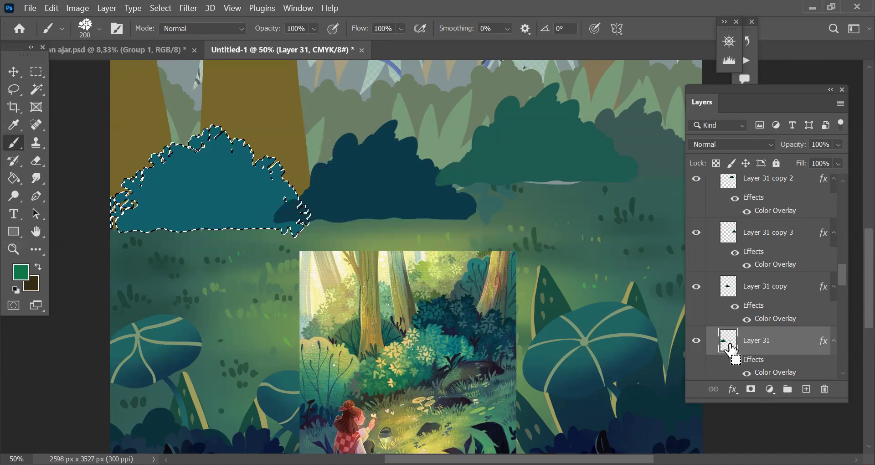
{"action": "left_click", "coordinate": [806, 389]}
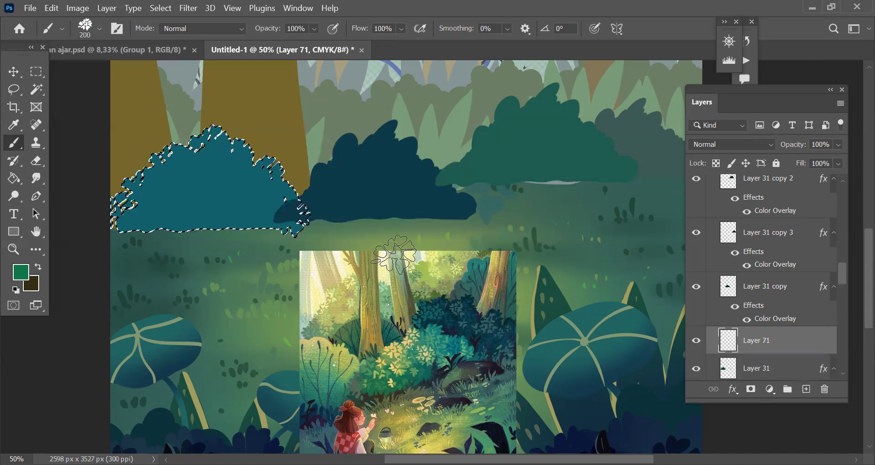
Step: Sample a mid green from the reference painting's flowering bush and brush soft leaf texture over the teal bush at 24% opacity
{"action": "key", "text": "i"}
{"action": "left_click", "coordinate": [389, 367]}
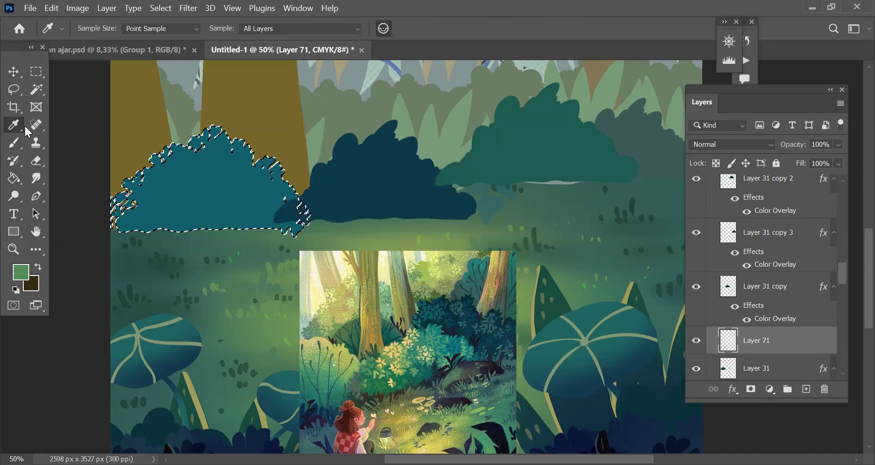
{"action": "key", "text": "b"}
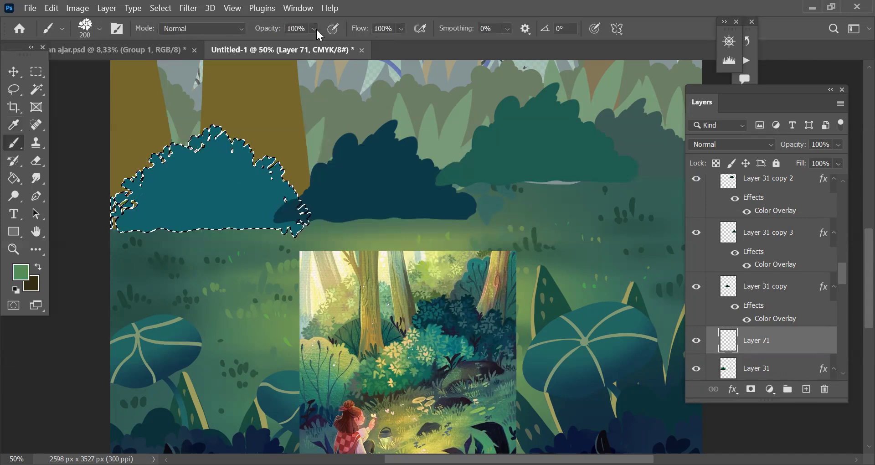
{"action": "left_click_drag", "start_coordinate": [314, 29], "coordinate": [290, 44]}
{"action": "mouse_move", "coordinate": [141, 200]}
{"action": "left_mouse_down"}
{"action": "mouse_move", "coordinate": [134, 192]}
{"action": "mouse_move", "coordinate": [201, 176]}
{"action": "mouse_move", "coordinate": [224, 209]}
{"action": "mouse_move", "coordinate": [237, 182]}
{"action": "mouse_move", "coordinate": [123, 209]}
{"action": "left_mouse_up"}
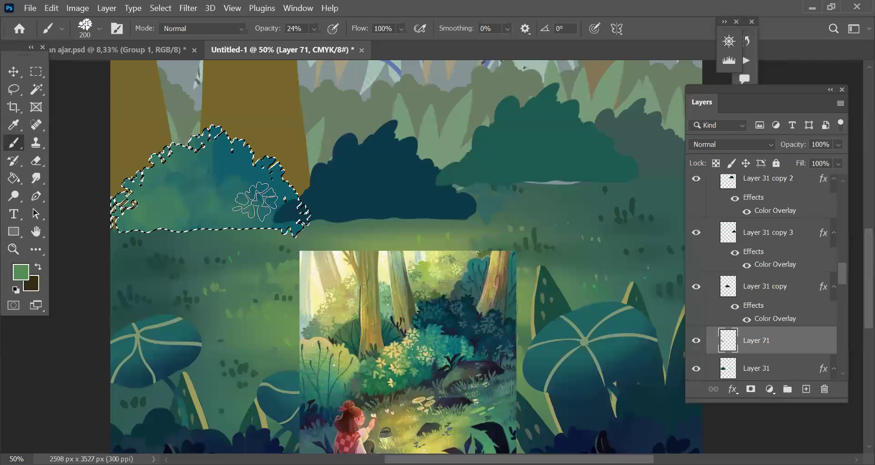
Step: Sample a dark teal, shade the lower right of the teal bush with it and add another layer above
{"action": "scroll", "coordinate": [286, 203], "scroll_direction": "down", "scroll_amount": 1}
{"action": "left_click", "coordinate": [285, 204], "text": "alt"}
{"action": "left_click", "coordinate": [285, 202]}
{"action": "left_click", "coordinate": [806, 390]}
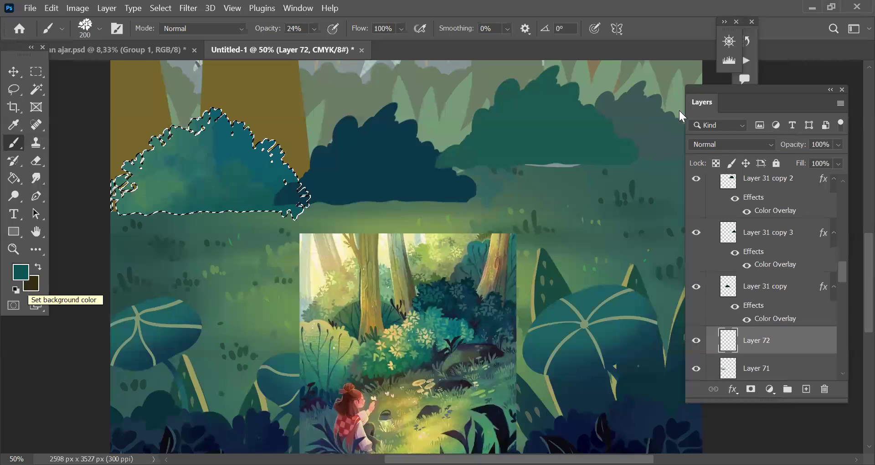
Step: Set the leaf brush's tip spacing to 95% in the brush settings
{"action": "key", "text": "F5"}
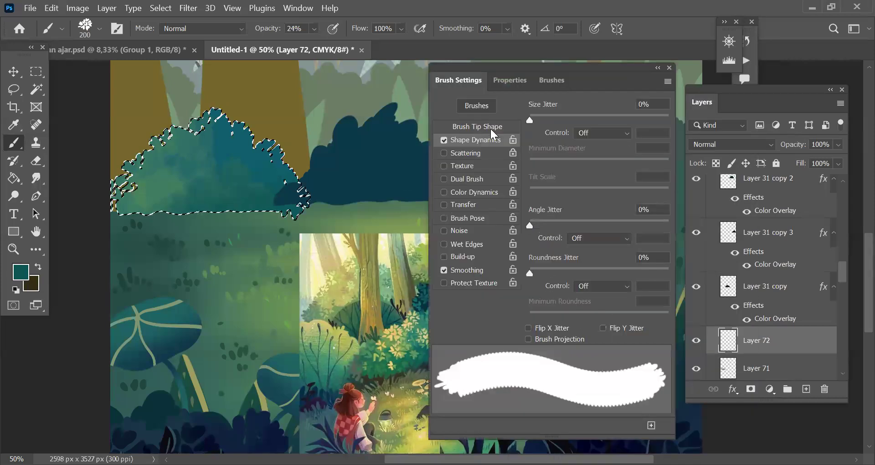
{"action": "left_click_drag", "start_coordinate": [543, 311], "coordinate": [607, 313]}
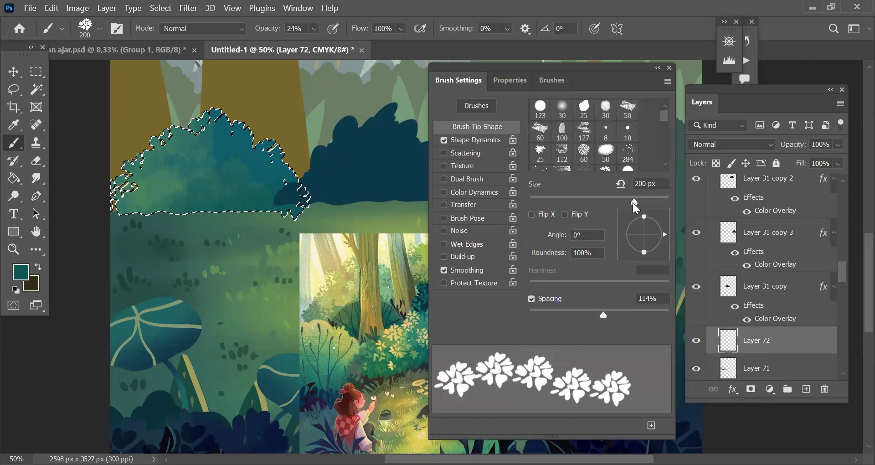
{"action": "left_click_drag", "start_coordinate": [630, 205], "coordinate": [635, 204]}
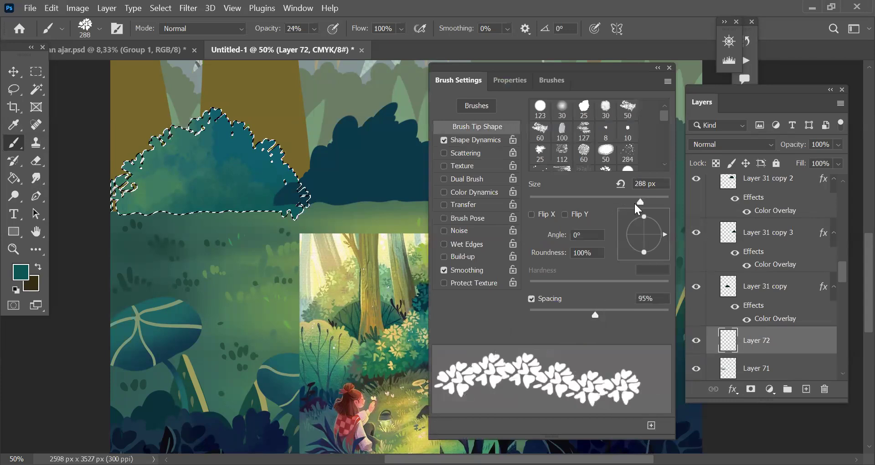
Step: Give the leaf brush a 28% size jitter controlled by pen pressure, with a 5% minimum diameter
{"action": "left_click", "coordinate": [480, 139]}
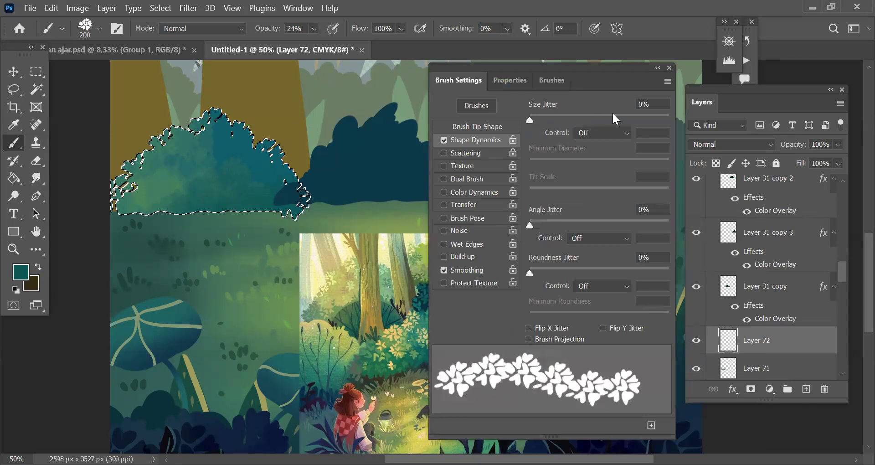
{"action": "left_click", "coordinate": [567, 116]}
{"action": "left_click", "coordinate": [551, 158]}
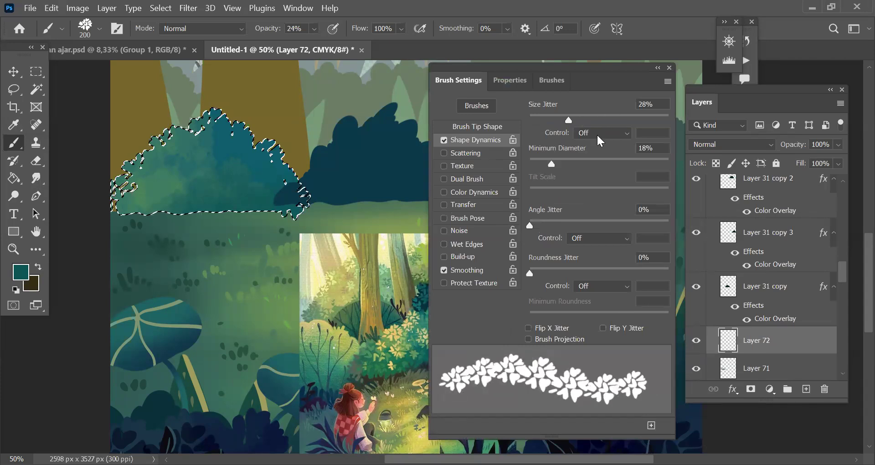
{"action": "left_click", "coordinate": [601, 132]}
{"action": "left_click", "coordinate": [599, 155]}
{"action": "left_click", "coordinate": [537, 159]}
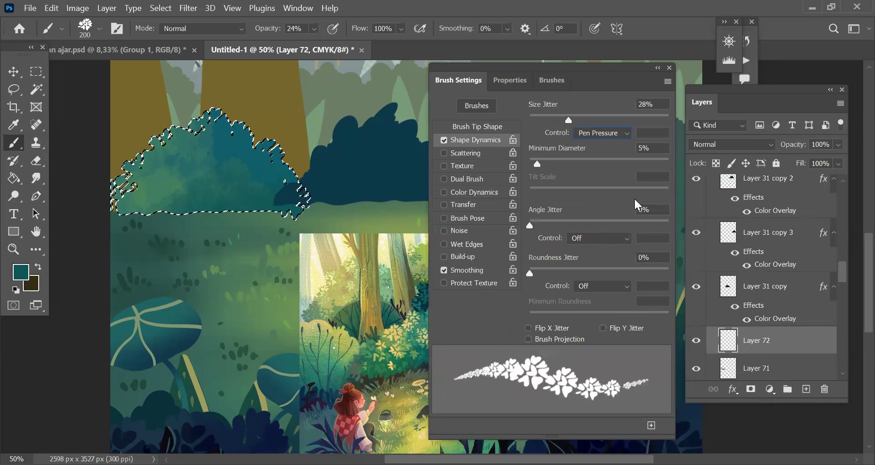
Step: Enable scattering for the leaf brush on both axes at 397% with a count of 2
{"action": "left_click", "coordinate": [460, 153]}
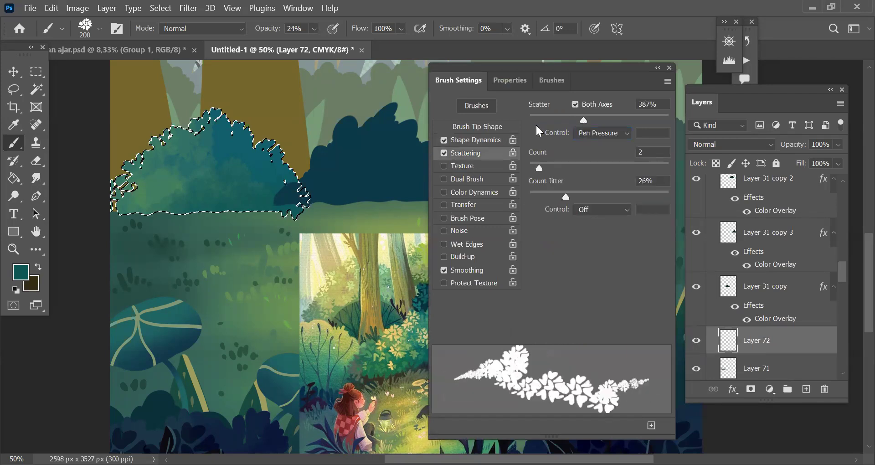
{"action": "left_click", "coordinate": [556, 163]}
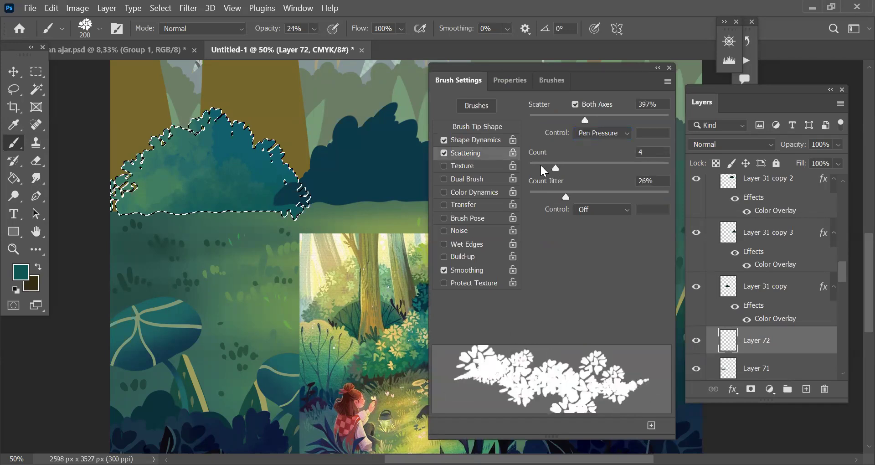
{"action": "left_click", "coordinate": [537, 168]}
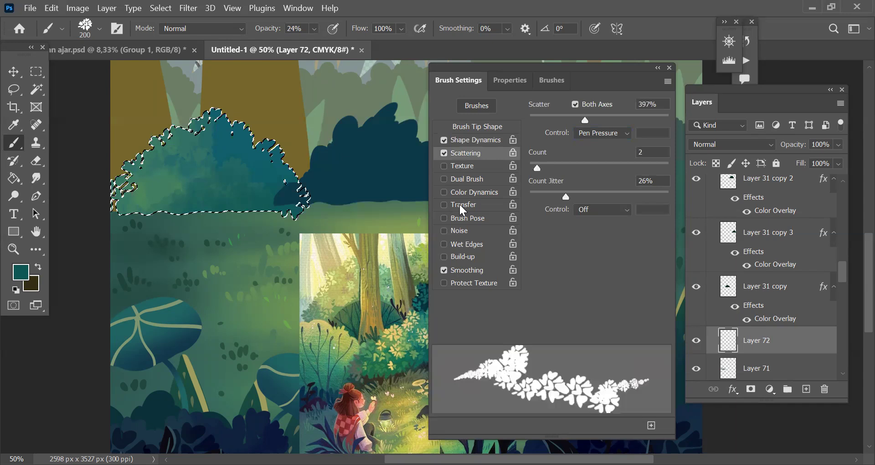
Step: Enable Color Dynamics with 12% hue, 35% saturation and 13% brightness jitter, and test the brush on the teal bush
{"action": "left_click", "coordinate": [469, 192]}
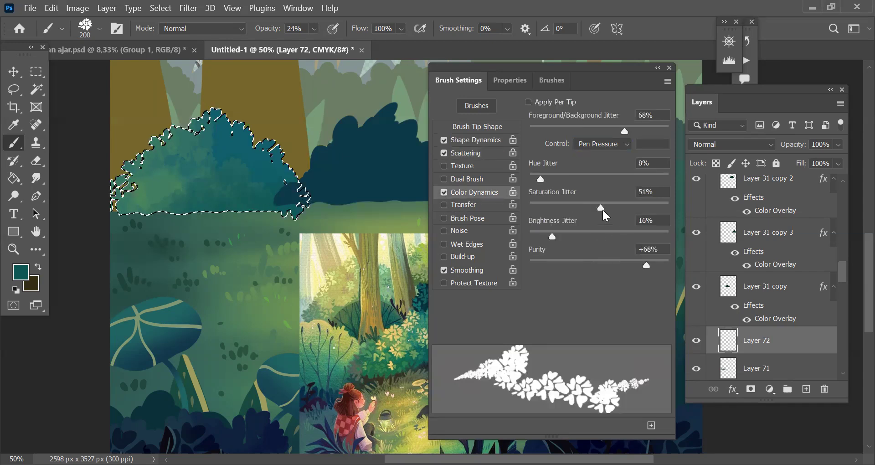
{"action": "left_click_drag", "start_coordinate": [598, 207], "coordinate": [577, 210]}
{"action": "left_click_drag", "start_coordinate": [553, 237], "coordinate": [549, 237]}
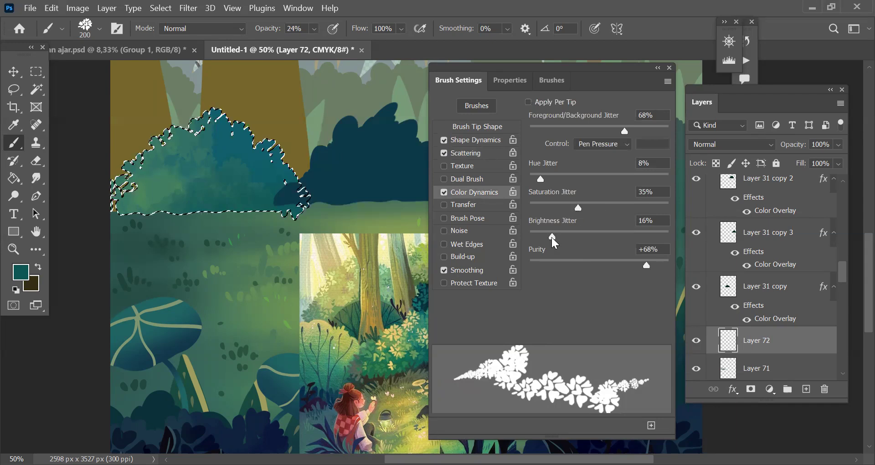
{"action": "left_click_drag", "start_coordinate": [542, 179], "coordinate": [546, 178]}
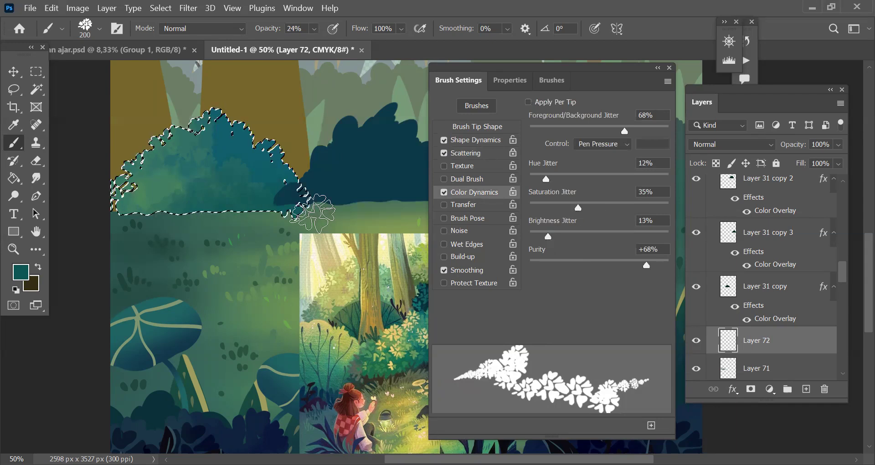
{"action": "mouse_move", "coordinate": [226, 162]}
{"action": "left_mouse_down"}
{"action": "mouse_move", "coordinate": [232, 194]}
{"action": "mouse_move", "coordinate": [281, 231]}
{"action": "left_mouse_up"}
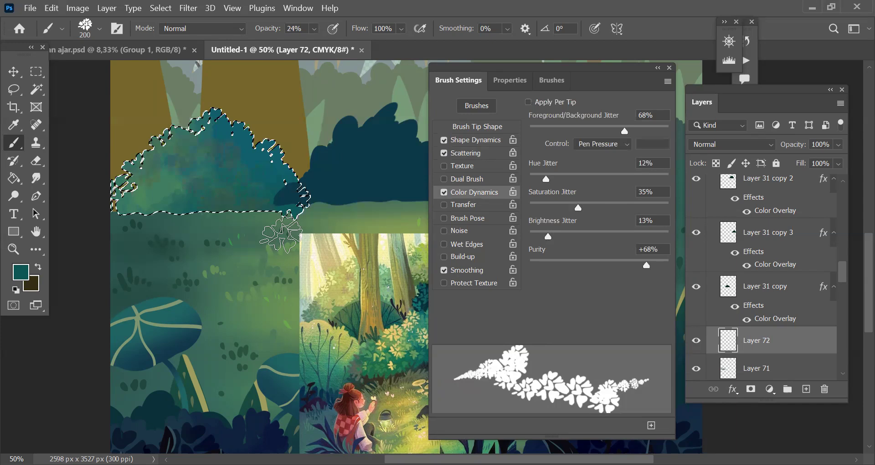
{"action": "left_click_drag", "start_coordinate": [233, 162], "coordinate": [314, 260]}
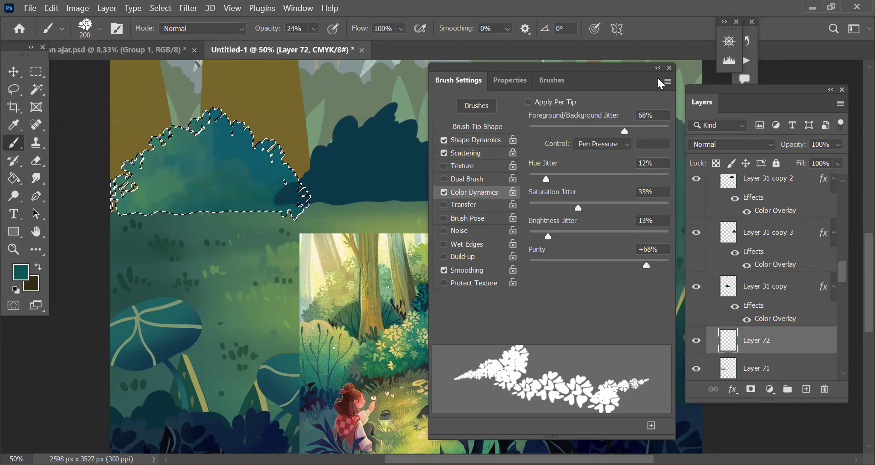
Step: Set the foreground colour to the light green #719f55 sampled from the reference painting's flowering bush and return to the brush
{"action": "left_click", "coordinate": [21, 272]}
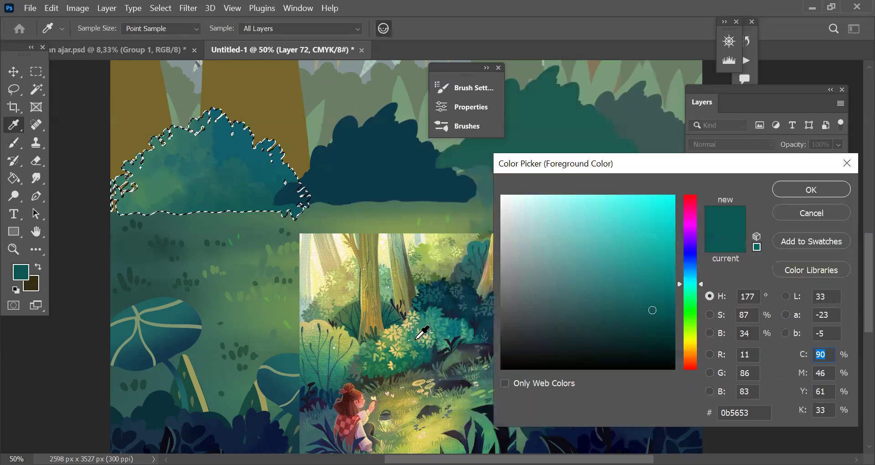
{"action": "left_click", "coordinate": [388, 342]}
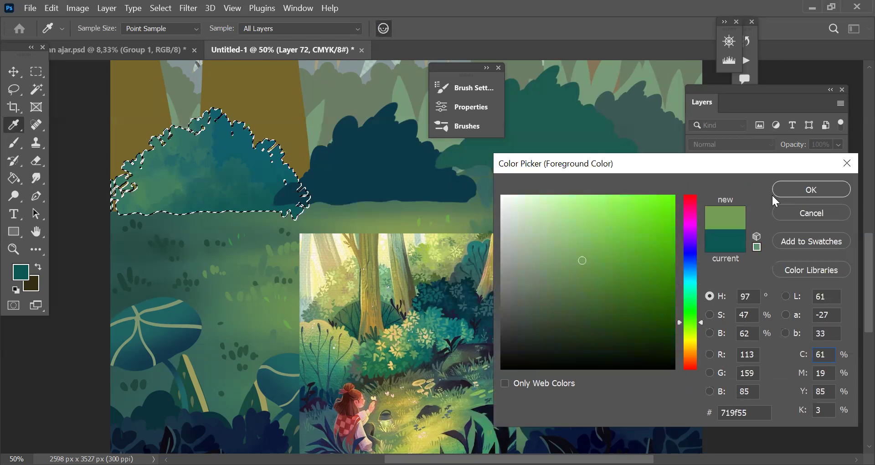
{"action": "key", "text": "Return"}
{"action": "key", "text": "b"}
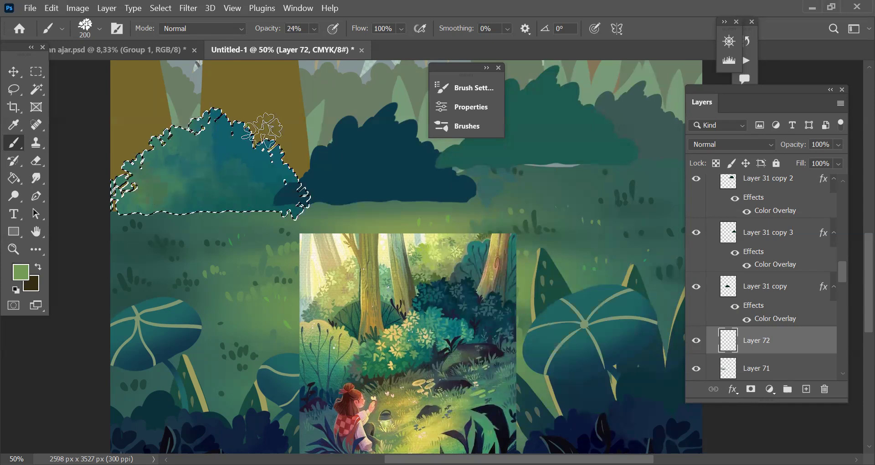
Step: Set the brush opacity to 36% and scatter leaf clusters across the teal bush
{"action": "key", "text": "0"}
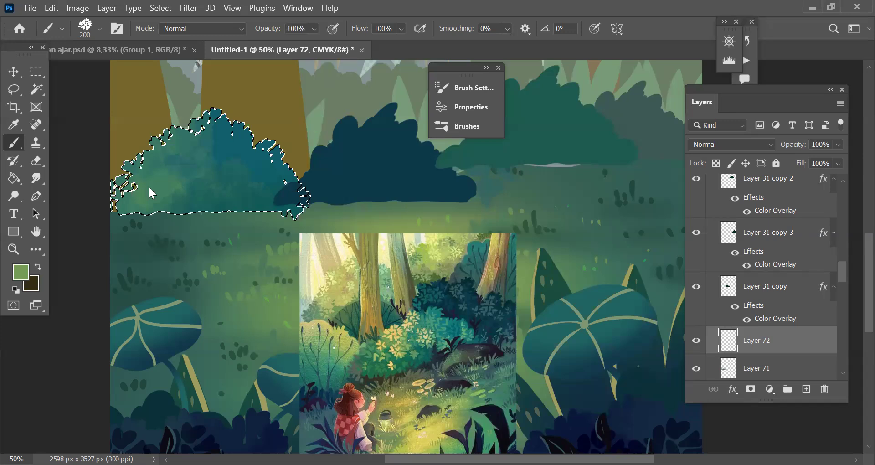
{"action": "key", "text": "3"}
{"action": "key", "text": "6"}
{"action": "mouse_move", "coordinate": [214, 155]}
{"action": "left_mouse_down"}
{"action": "mouse_move", "coordinate": [213, 184]}
{"action": "mouse_move", "coordinate": [225, 148]}
{"action": "mouse_move", "coordinate": [212, 136]}
{"action": "mouse_move", "coordinate": [206, 181]}
{"action": "mouse_move", "coordinate": [266, 170]}
{"action": "mouse_move", "coordinate": [276, 200]}
{"action": "mouse_move", "coordinate": [200, 194]}
{"action": "mouse_move", "coordinate": [257, 169]}
{"action": "left_mouse_up"}
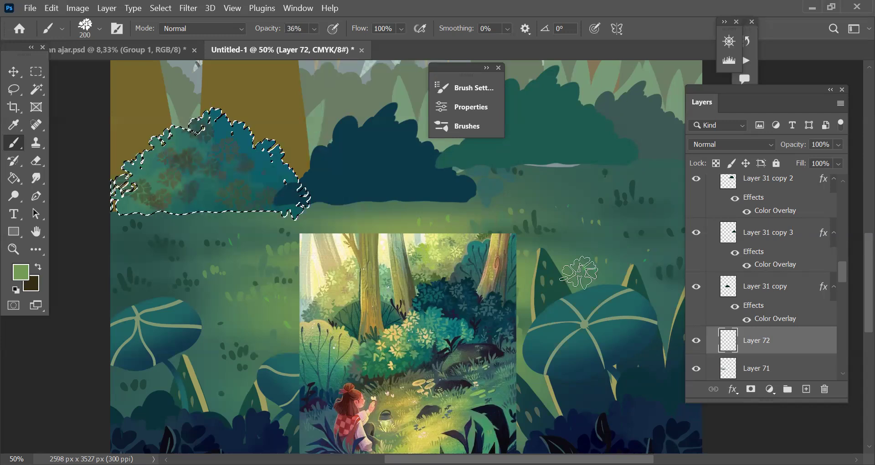
Step: Add a new layer above the scattered leaves and sample a pale yellow from the reference's flowering bush as the foreground colour
{"action": "left_click", "coordinate": [806, 389]}
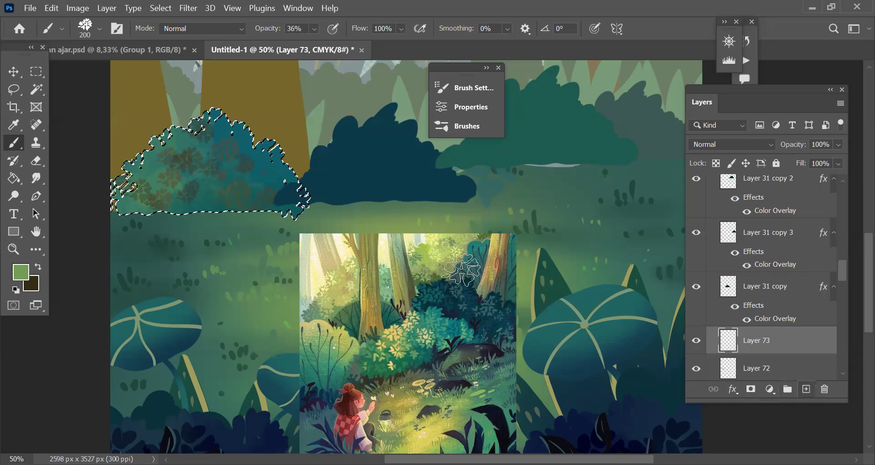
{"action": "key", "text": "i"}
{"action": "left_click", "coordinate": [399, 336]}
{"action": "key", "text": "b"}
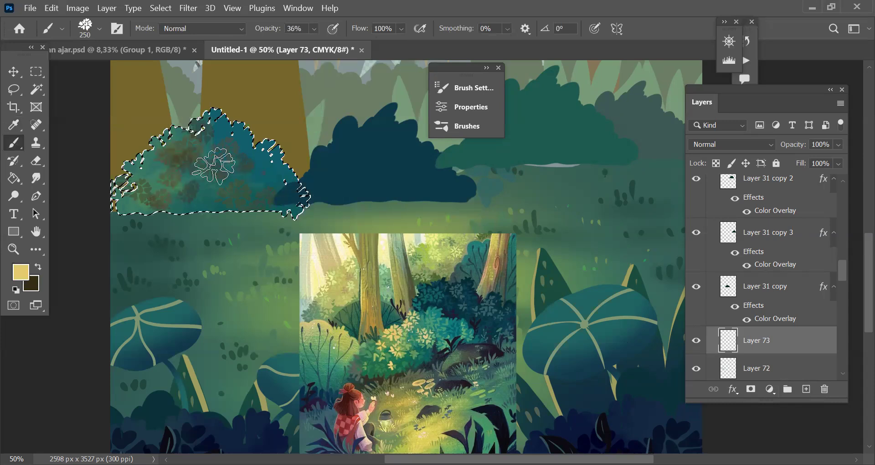
Step: Undo the test leaf stamp, set the brush opacity to 56% and make the background colour the same pale yellow, #e3cc6c
{"action": "key", "text": "ctrl+z"}
{"action": "key", "text": "5"}
{"action": "key", "text": "6"}
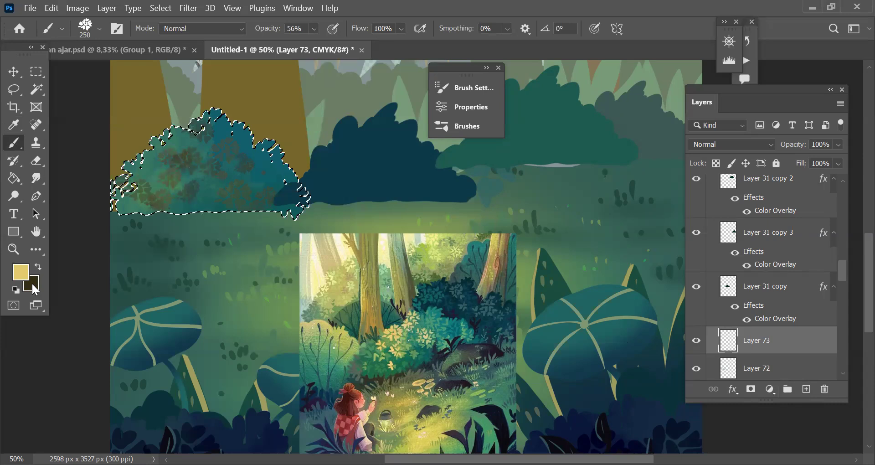
{"action": "left_click", "coordinate": [32, 285]}
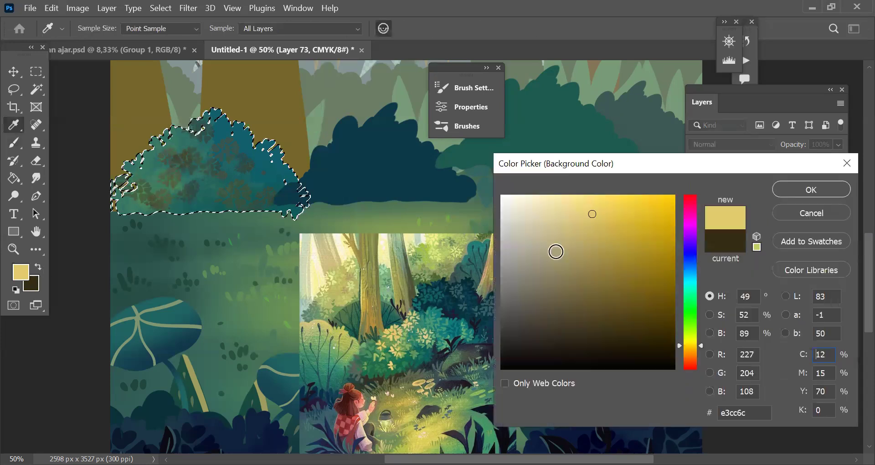
{"action": "left_click", "coordinate": [801, 192]}
Step: Stamp yellow leaf clusters all over the teal bush with the 250 px brush on the new layer
{"action": "left_click", "coordinate": [203, 155]}
{"action": "left_click", "coordinate": [136, 174]}
{"action": "left_click", "coordinate": [135, 181]}
{"action": "left_click", "coordinate": [197, 193]}
{"action": "left_click", "coordinate": [254, 161]}
{"action": "left_click", "coordinate": [255, 197]}
{"action": "left_click", "coordinate": [170, 173]}
{"action": "left_click", "coordinate": [196, 135]}
{"action": "left_click", "coordinate": [231, 134]}
{"action": "left_click", "coordinate": [228, 174]}
{"action": "left_click", "coordinate": [274, 177]}
{"action": "left_click", "coordinate": [236, 199]}
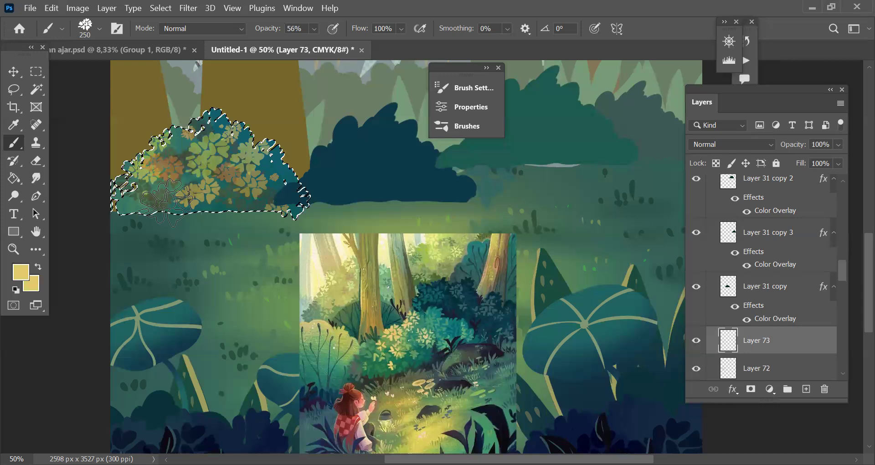
Step: Deselect the bush area and group the teal bush layer with its three leaf layers, Layer 31 through Layer 73
{"action": "key", "text": "ctrl+minus"}
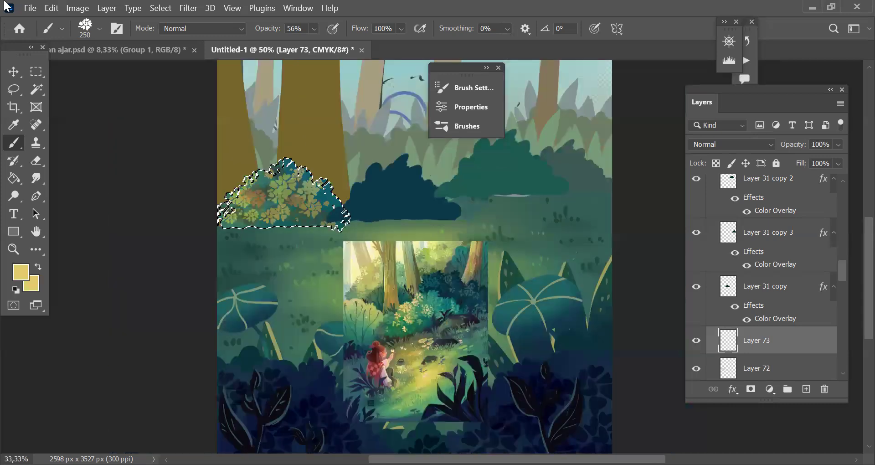
{"action": "key", "text": "ctrl+plus"}
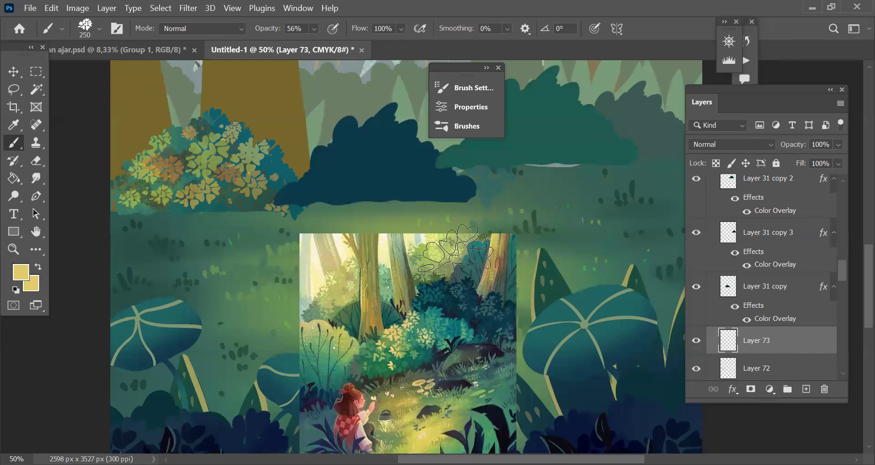
{"action": "key", "text": "ctrl+plus"}
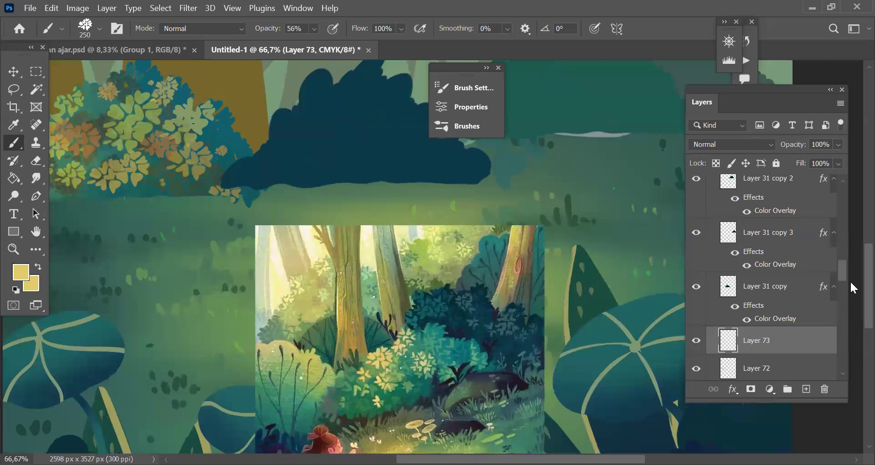
{"action": "key", "text": "ctrl+minus"}
{"action": "scroll", "coordinate": [841, 286], "scroll_direction": "down", "scroll_amount": 4}
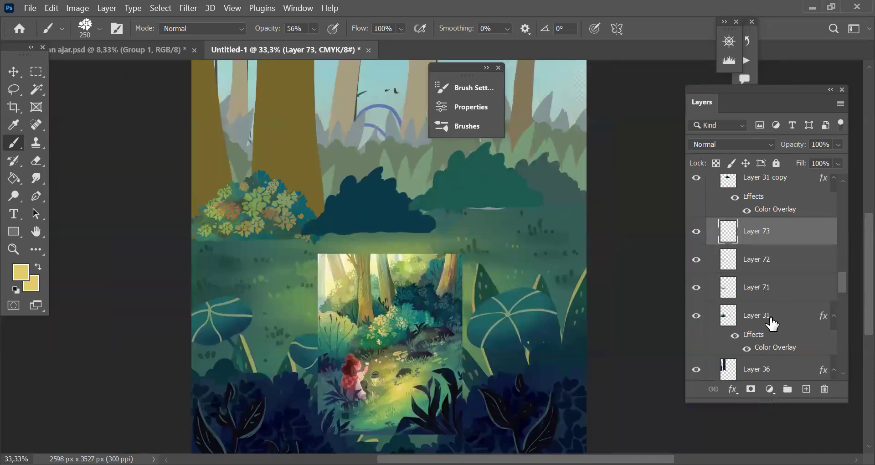
{"action": "scroll", "coordinate": [774, 324], "scroll_direction": "down", "scroll_amount": 1}
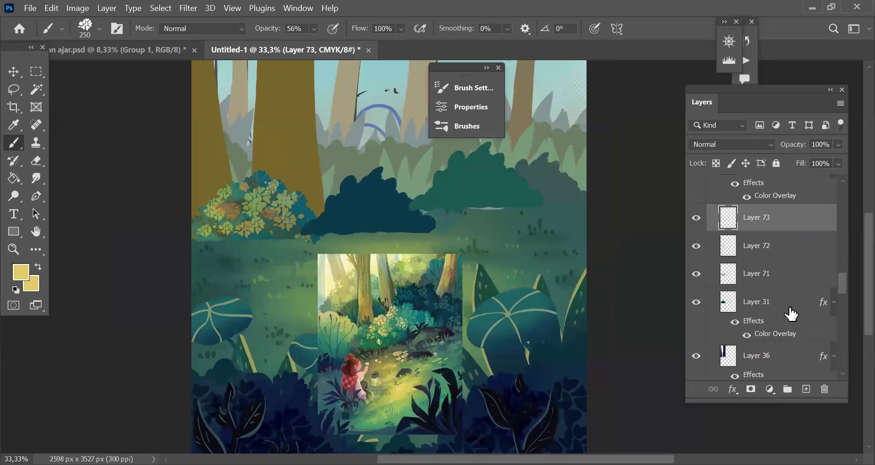
{"action": "left_click", "coordinate": [792, 310], "text": "shift"}
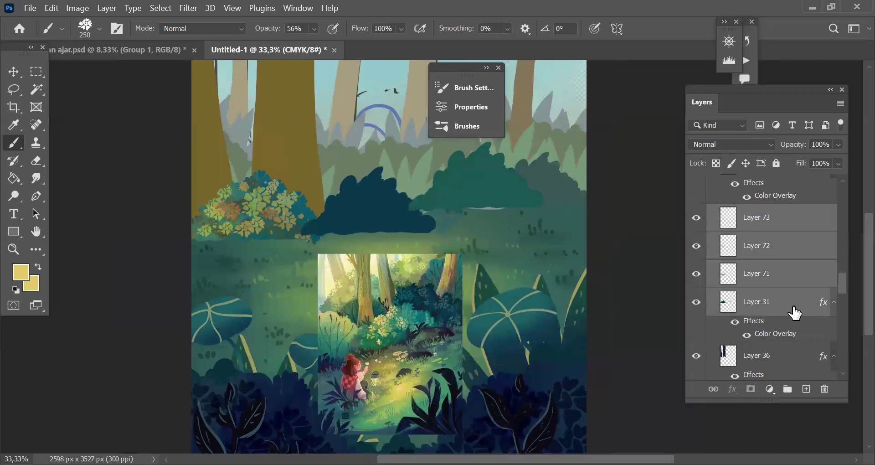
{"action": "key", "text": "ctrl+g"}
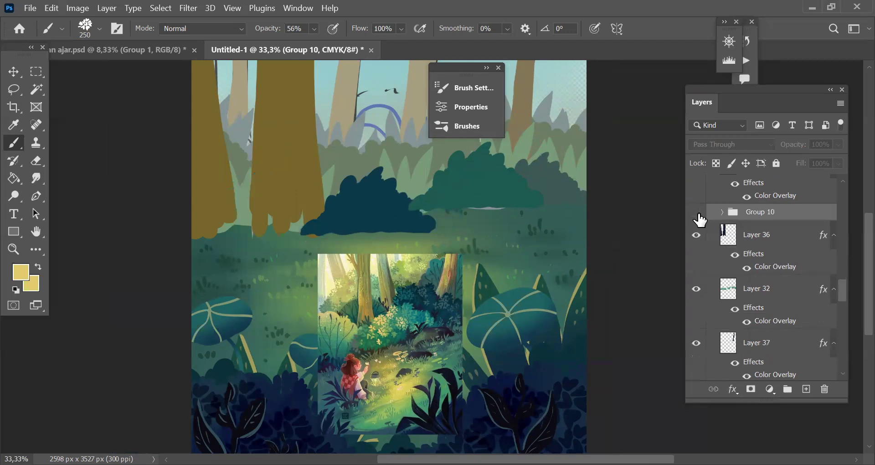
{"action": "left_click", "coordinate": [697, 213]}
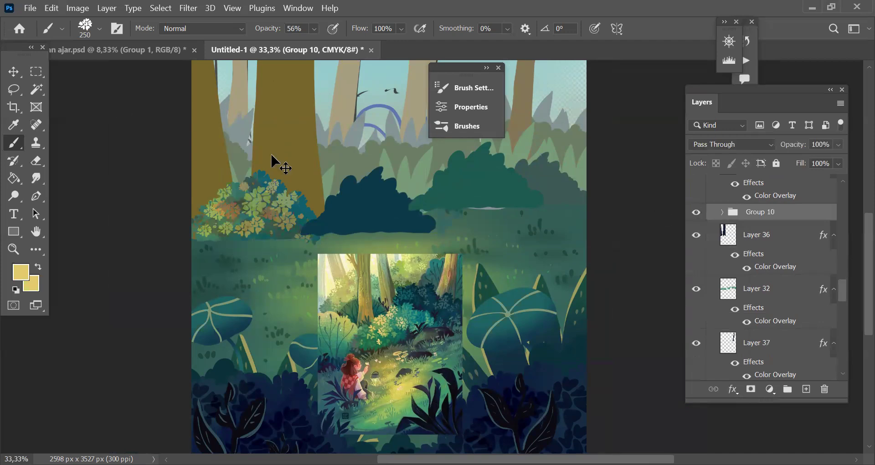
Step: Delete the three flat background bushes: the dark blue one, the green one and the grey-green one at the edge
{"action": "left_click", "coordinate": [425, 215], "text": "ctrl"}
{"action": "left_click", "coordinate": [697, 187]}
{"action": "left_click", "coordinate": [698, 189]}
{"action": "key", "text": "Delete"}
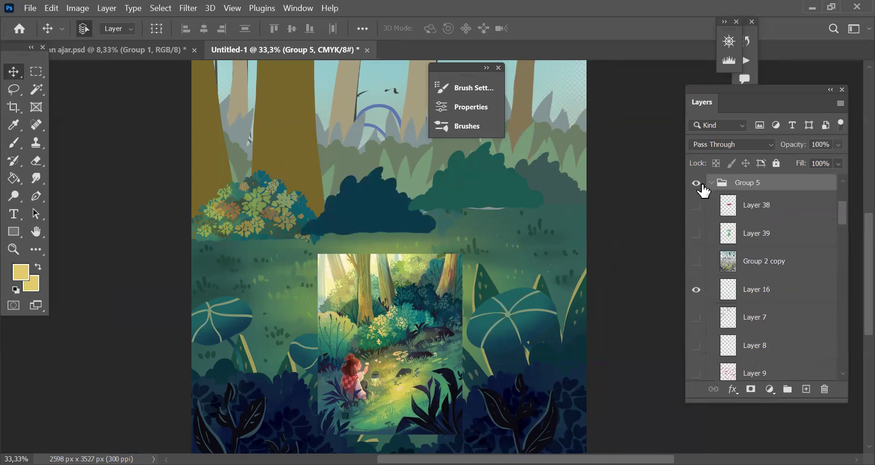
{"action": "left_click", "coordinate": [496, 179]}
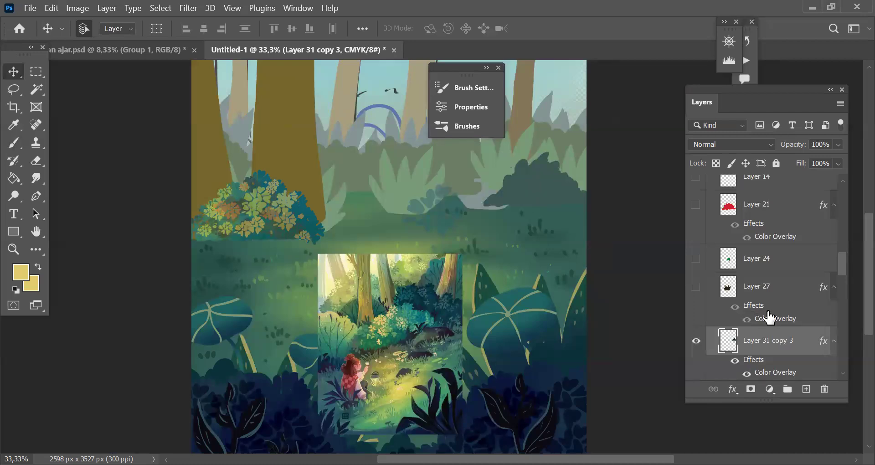
{"action": "key", "text": "Delete"}
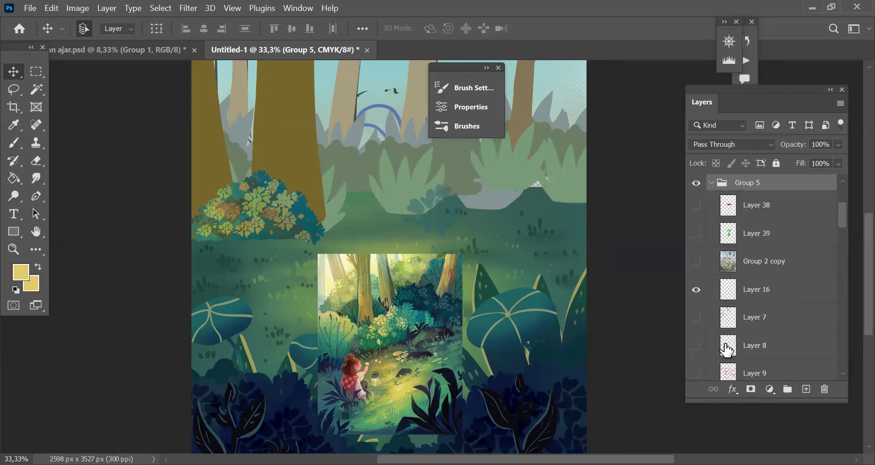
Step: Duplicate the leafy bush group and move the copy beside the original bush
{"action": "key", "text": "ctrl+shift+z"}
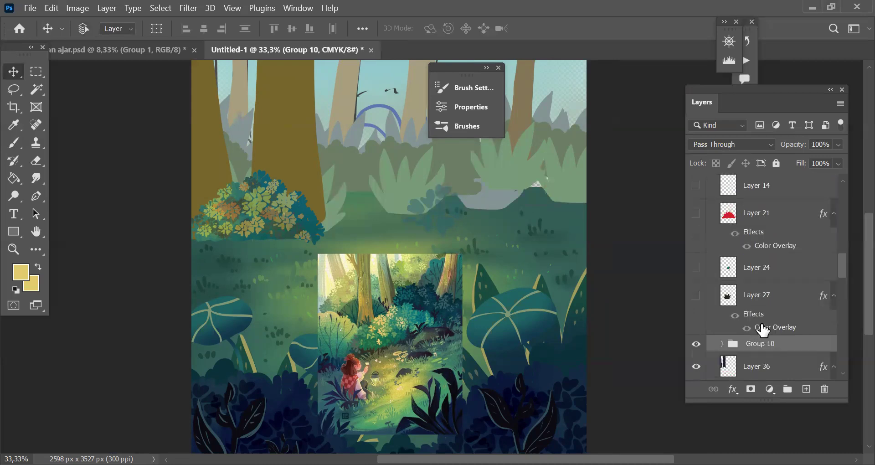
{"action": "key", "text": "ctrl+j"}
{"action": "key", "text": "ctrl+t"}
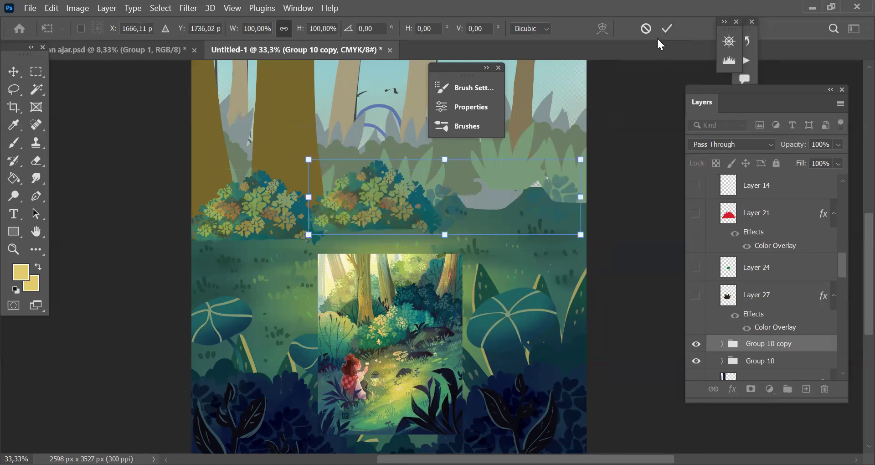
{"action": "left_click", "coordinate": [666, 30]}
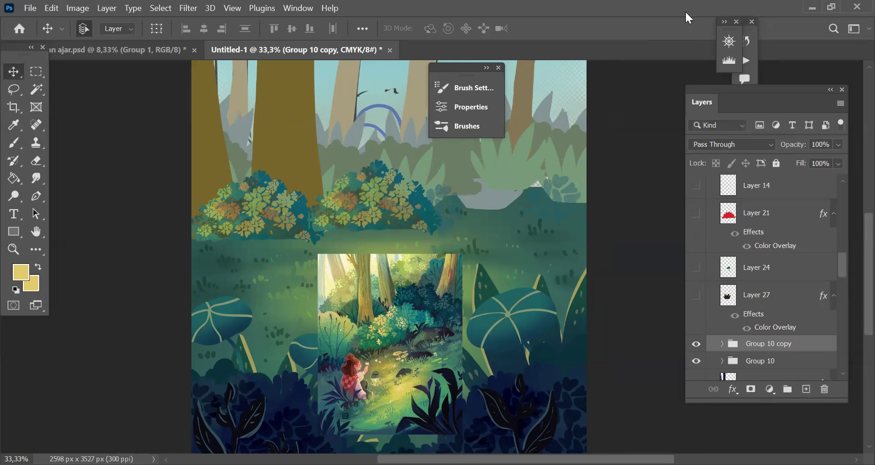
Step: Add a new layer clipped to the bush copy and give it a Color Overlay effect at 100% opacity
{"action": "left_click", "coordinate": [807, 389]}
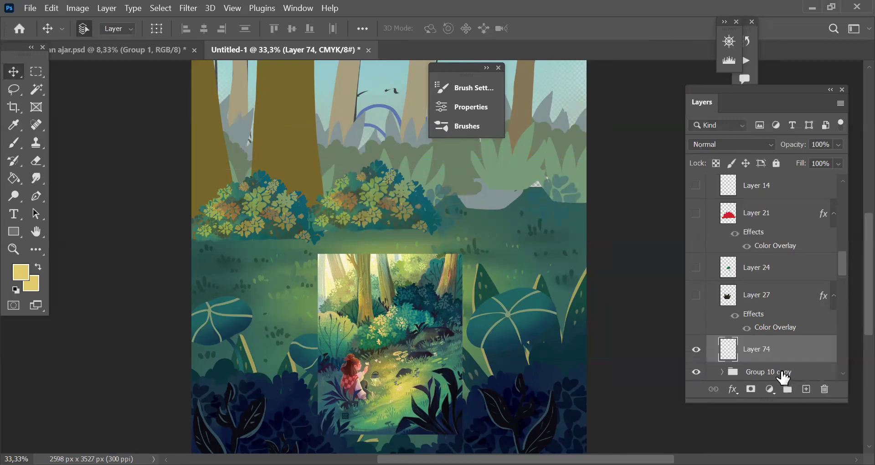
{"action": "left_click", "coordinate": [754, 362], "text": "alt"}
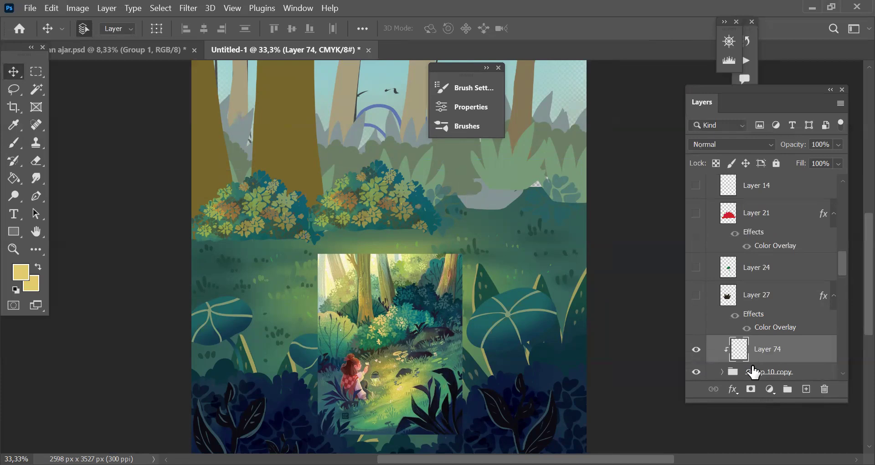
{"action": "left_click", "coordinate": [732, 389]}
{"action": "left_click", "coordinate": [773, 335]}
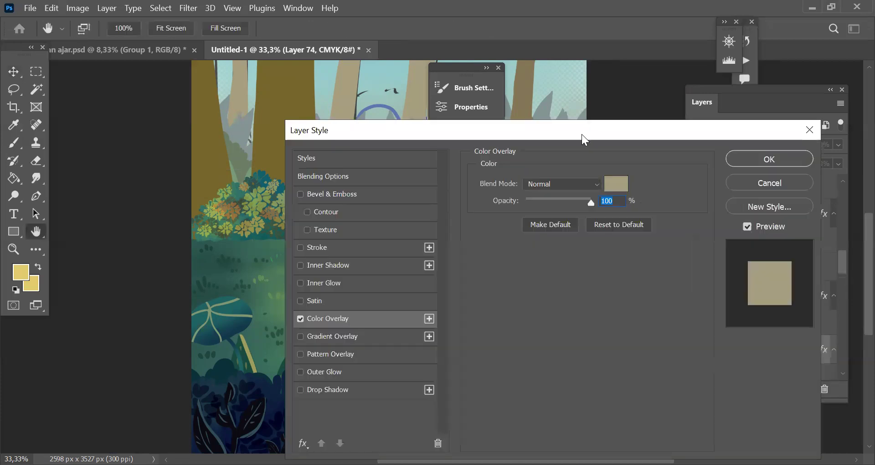
{"action": "left_click", "coordinate": [780, 157]}
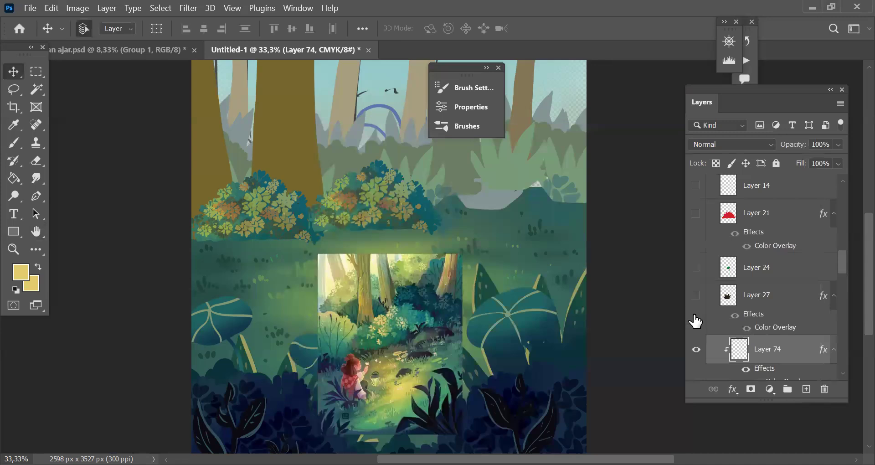
Step: Merge the copied bush group into a single layer
{"action": "scroll", "coordinate": [696, 322], "scroll_direction": "down", "scroll_amount": 3}
{"action": "left_click", "coordinate": [729, 313]}
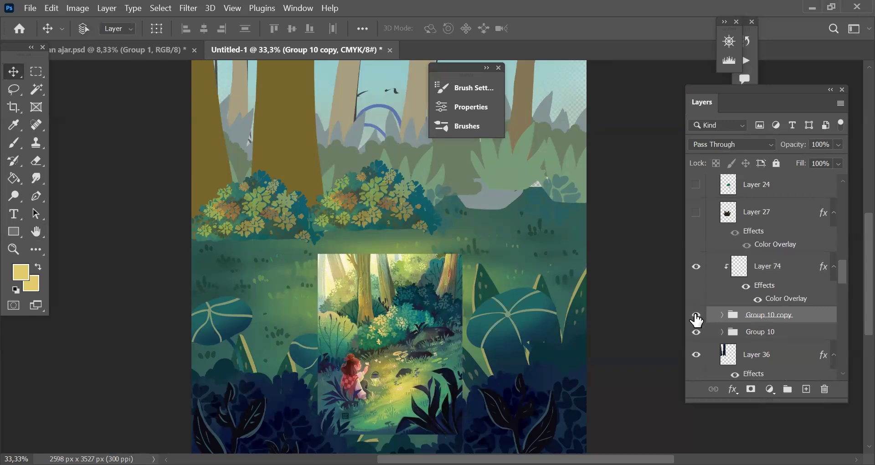
{"action": "key", "text": "ctrl+e"}
Step: Set the clipped layer's Color Overlay to olive brown, #827331
{"action": "left_click", "coordinate": [789, 285]}
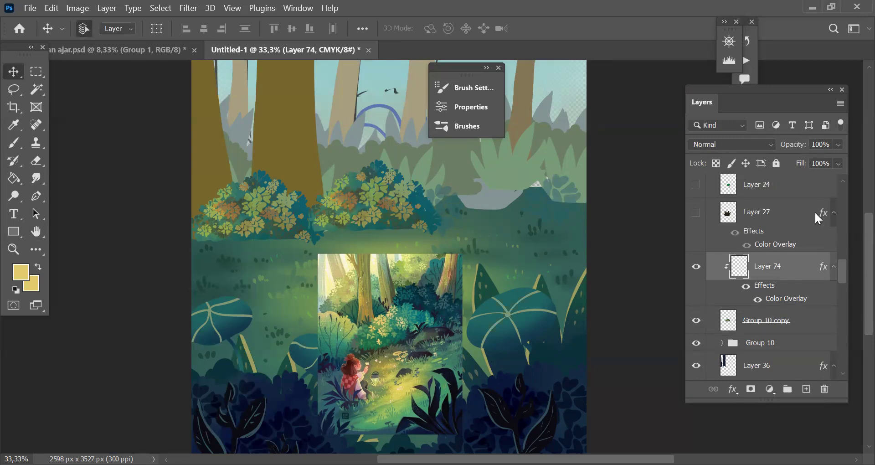
{"action": "left_click", "coordinate": [656, 314]}
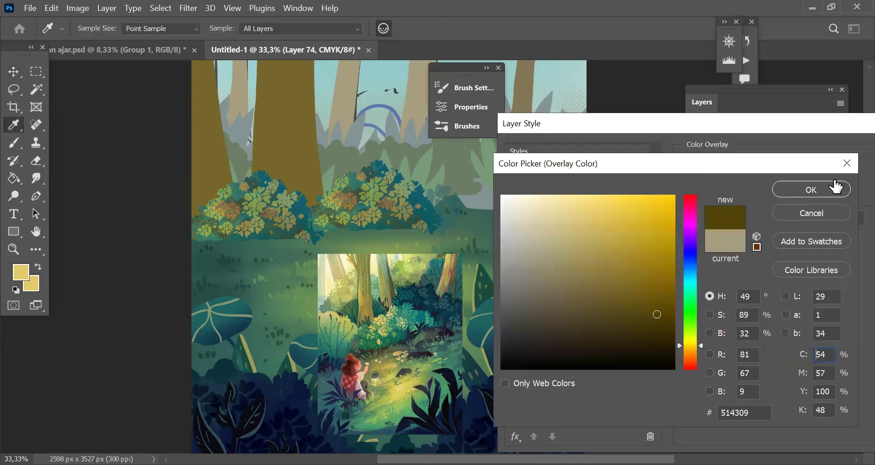
{"action": "left_click", "coordinate": [609, 281]}
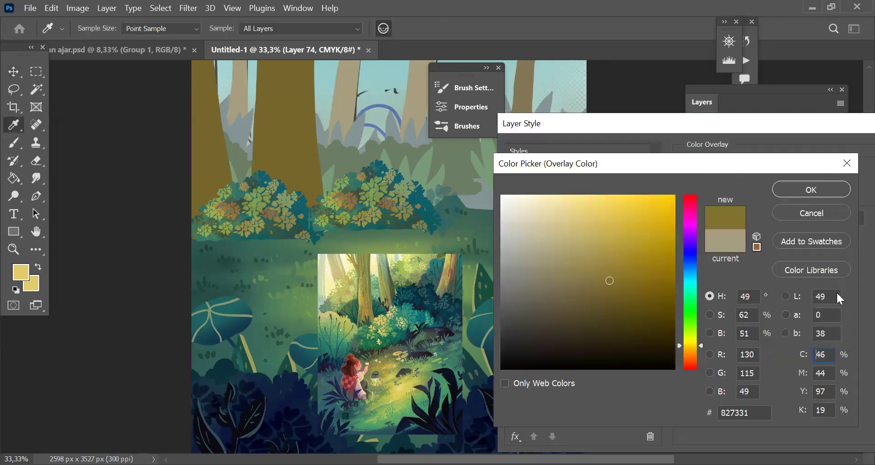
{"action": "key", "text": "Return"}
{"action": "key", "text": "Return"}
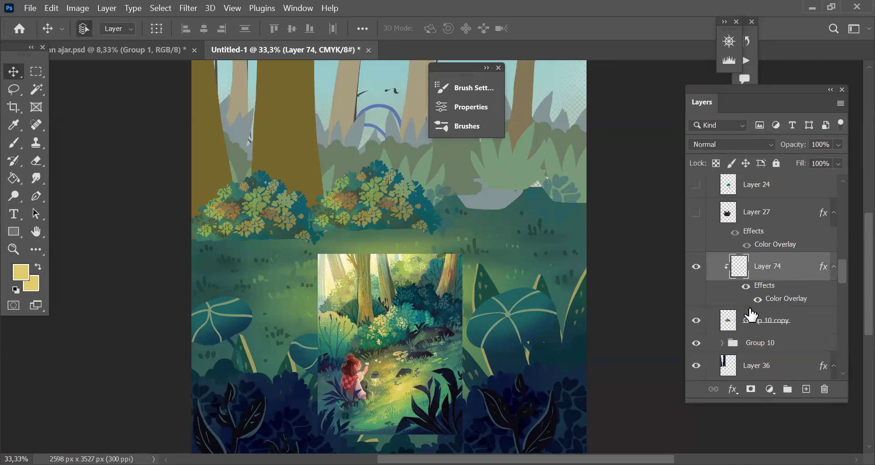
Step: Check the overlay's effect by toggling the layer's clipping and the merged bush copy's visibility
{"action": "left_click", "coordinate": [733, 314], "text": "alt"}
{"action": "left_click", "coordinate": [733, 313], "text": "alt"}
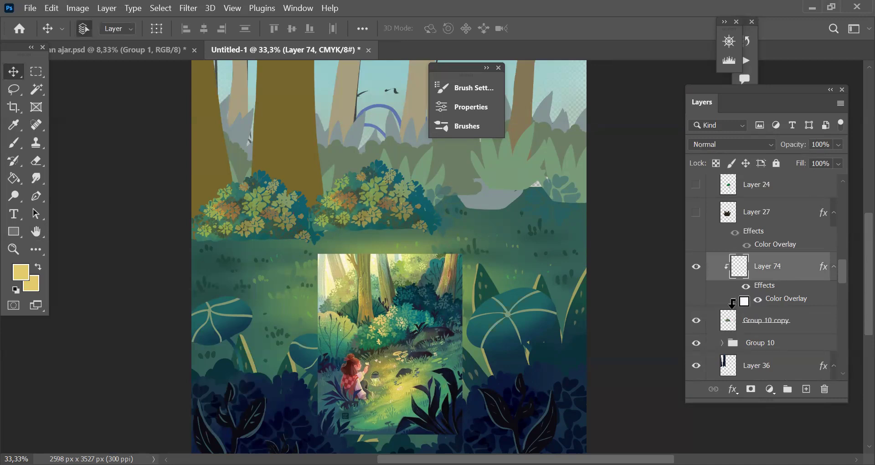
{"action": "left_click", "coordinate": [696, 321]}
{"action": "left_click", "coordinate": [697, 321]}
{"action": "left_click", "coordinate": [696, 322]}
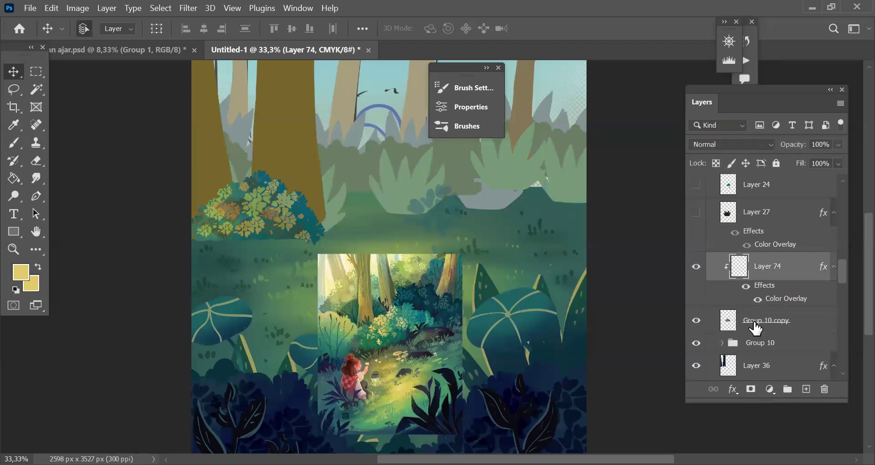
{"action": "left_click", "coordinate": [696, 322]}
{"action": "left_click", "coordinate": [709, 326]}
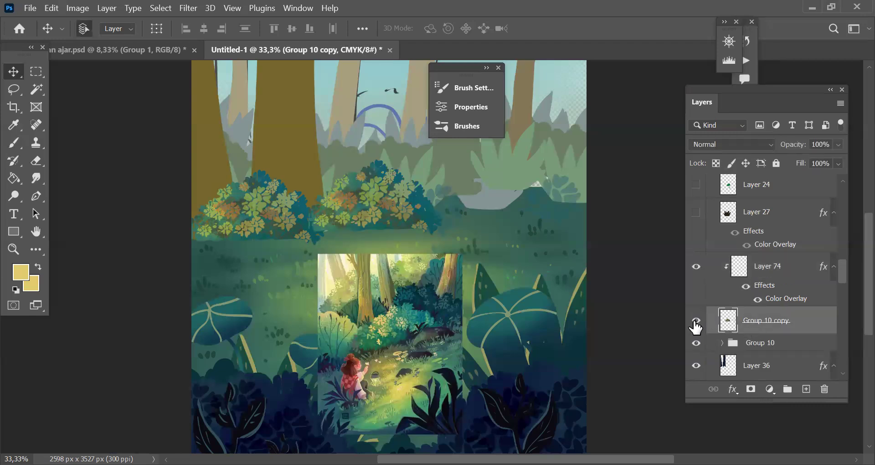
Step: Hide the Color Overlay layer and delete the merged bush copy
{"action": "left_click", "coordinate": [696, 266]}
{"action": "left_click", "coordinate": [696, 320]}
{"action": "left_click", "coordinate": [696, 321]}
{"action": "key", "text": "Delete"}
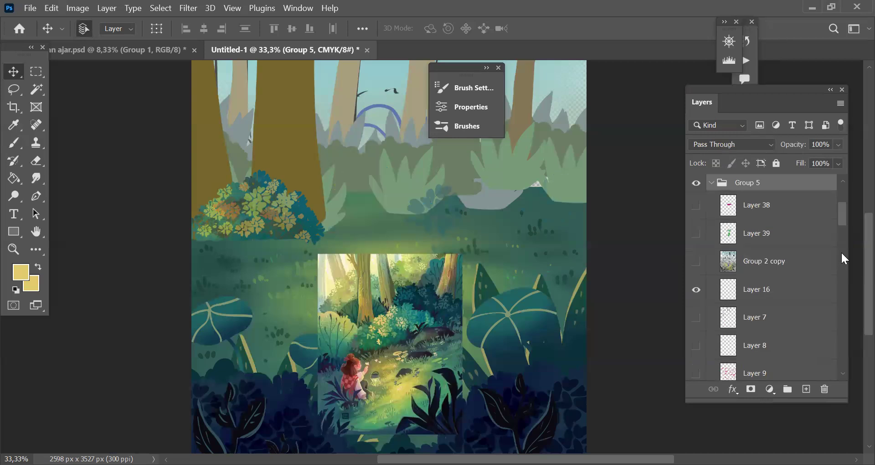
Step: Duplicate the original leafy bush group again and place the copy across the gap beside the large tree trunk
{"action": "left_click", "coordinate": [274, 217]}
{"action": "left_click", "coordinate": [722, 343]}
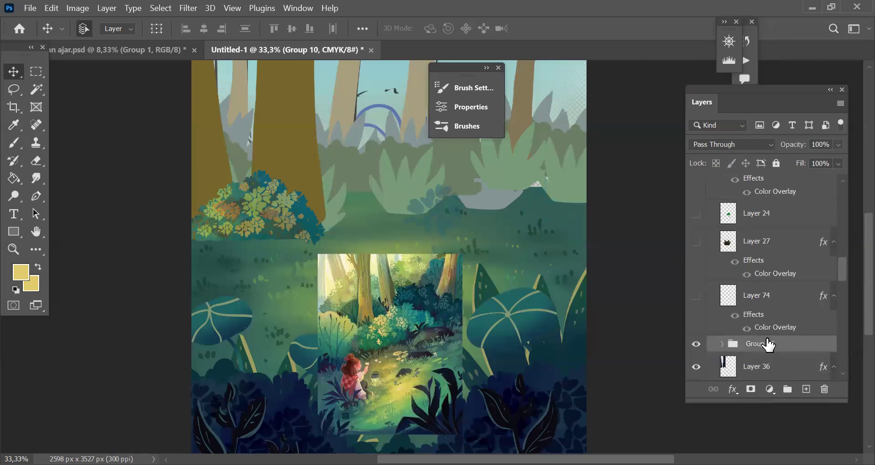
{"action": "key", "text": "ctrl+j"}
{"action": "key", "text": "ctrl+t"}
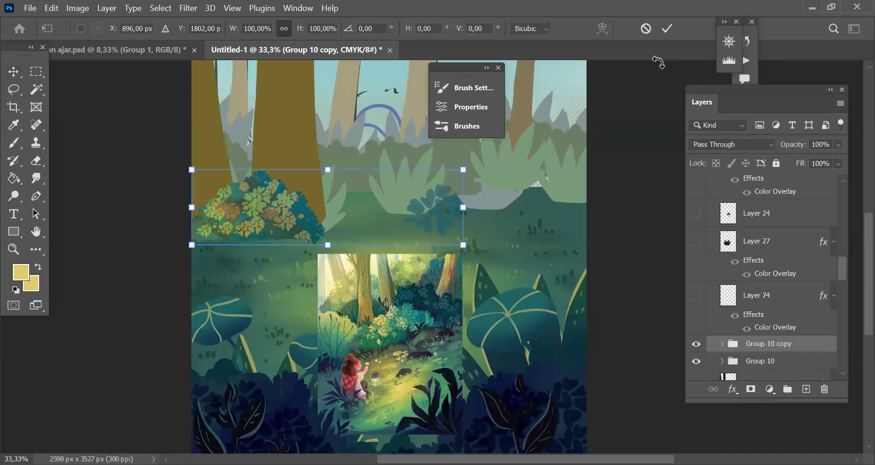
{"action": "key", "text": "Return"}
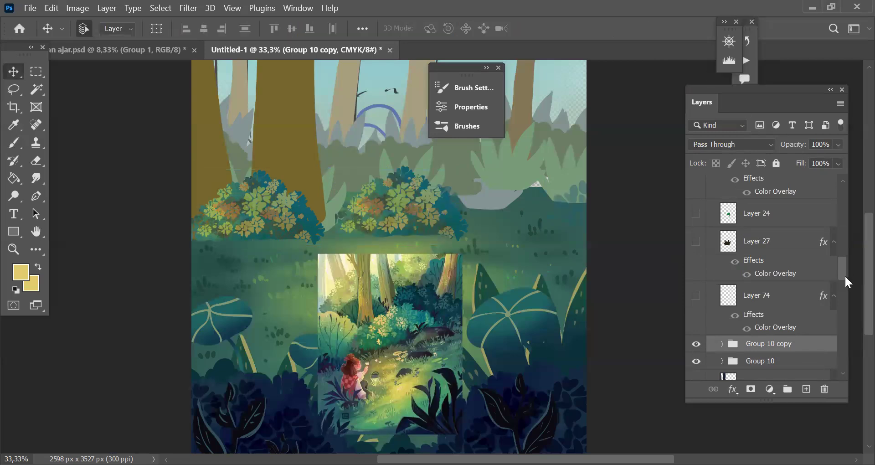
{"action": "scroll", "coordinate": [844, 275], "scroll_direction": "down", "scroll_amount": 1}
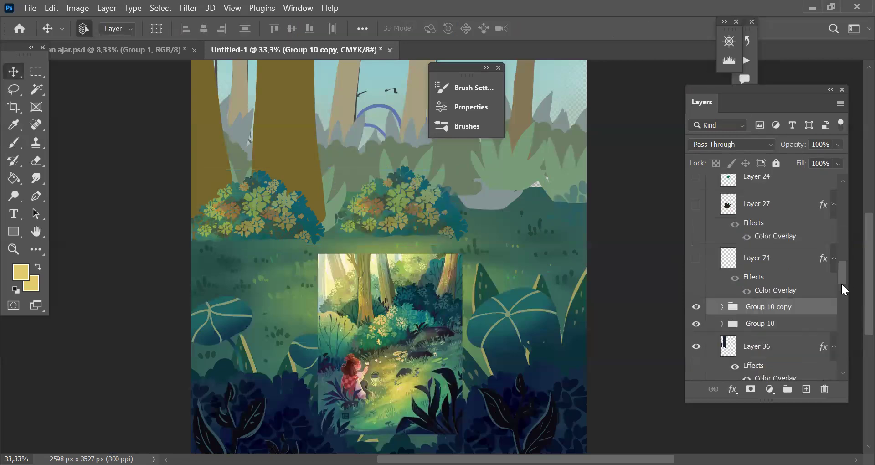
{"action": "left_click", "coordinate": [696, 307]}
{"action": "left_click", "coordinate": [697, 306]}
Step: Add a Hue/Saturation adjustment layer above the copied bush group and clip it to that group
{"action": "left_click", "coordinate": [299, 7]}
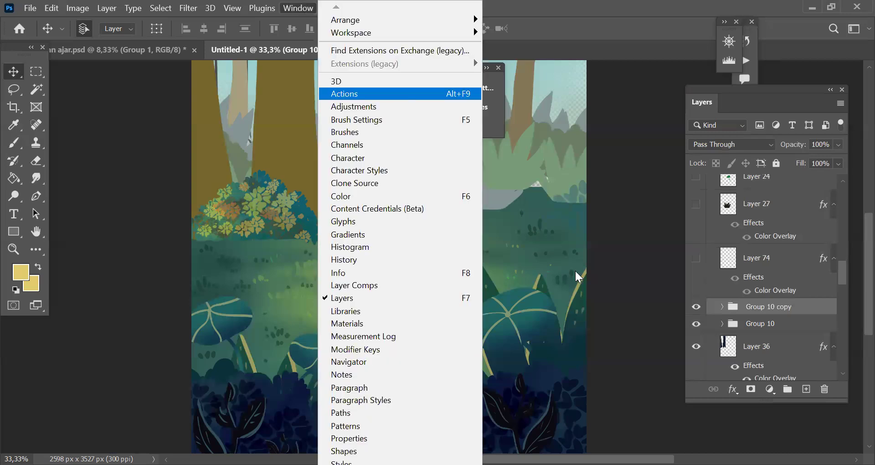
{"action": "key", "text": "Down"}
{"action": "key", "text": "Return"}
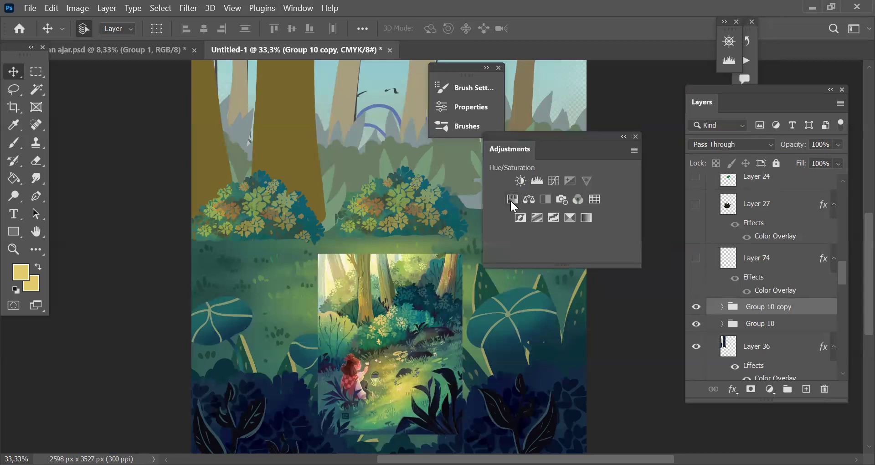
{"action": "left_click", "coordinate": [512, 200]}
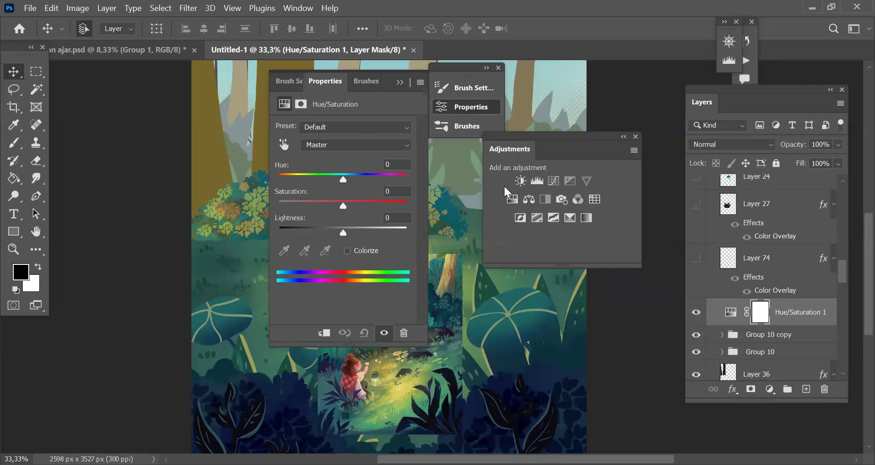
{"action": "left_click", "coordinate": [740, 322], "text": "alt"}
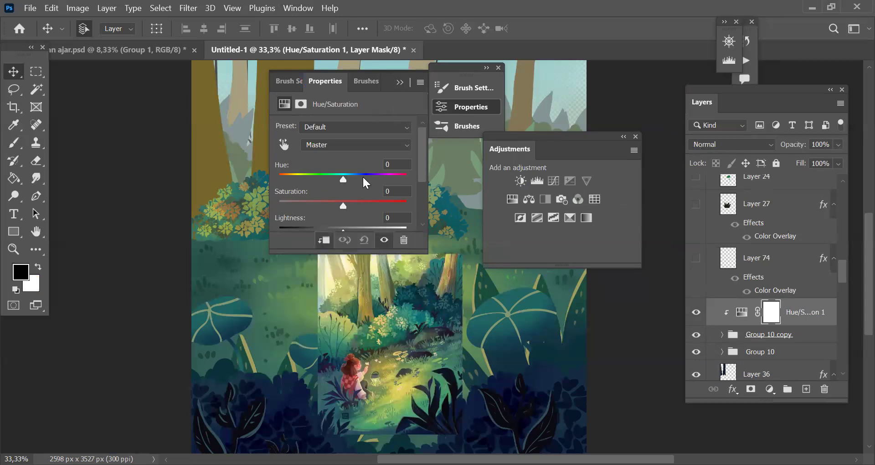
Step: Set the copied bush's Hue/Saturation adjustment to hue +40, saturation +20 and lightness -33
{"action": "left_click_drag", "start_coordinate": [344, 179], "coordinate": [367, 176]}
{"action": "left_click", "coordinate": [344, 206]}
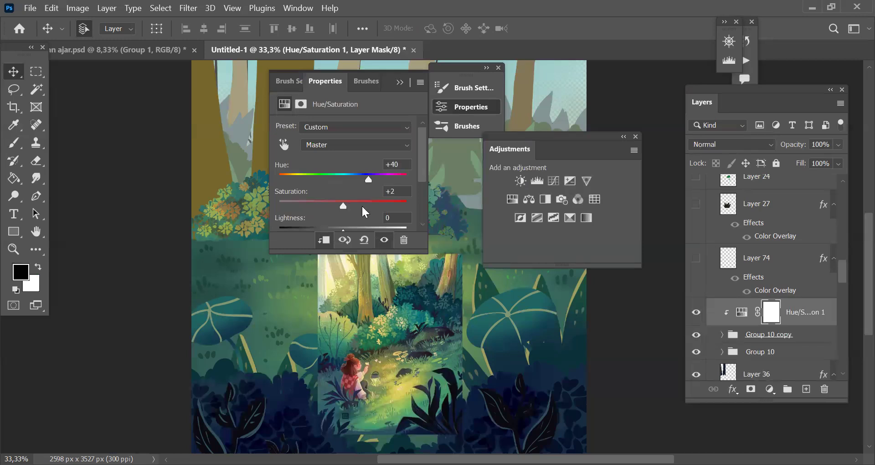
{"action": "left_click", "coordinate": [354, 204]}
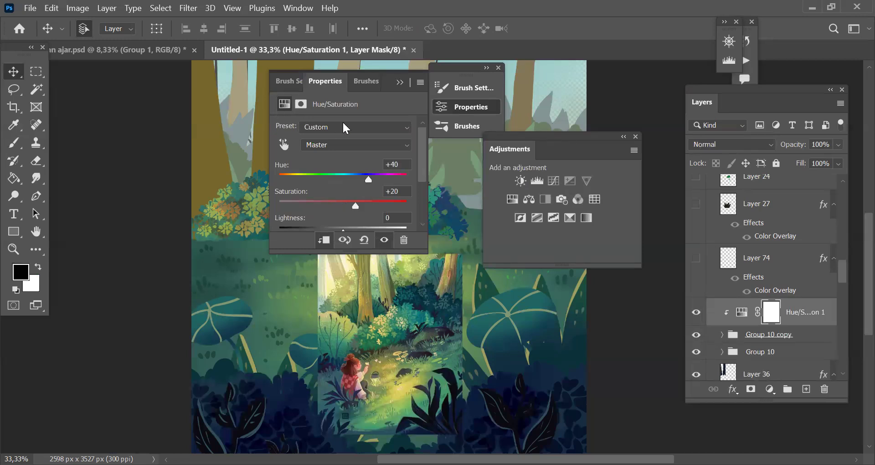
{"action": "left_click", "coordinate": [322, 227]}
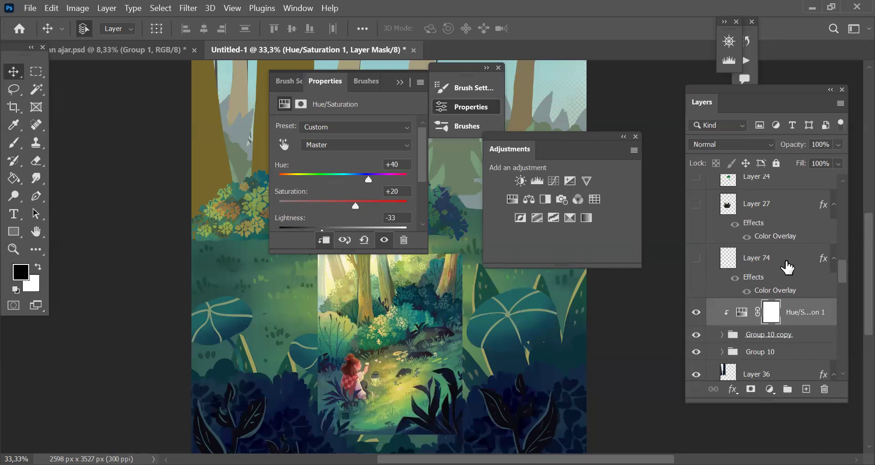
{"action": "left_click", "coordinate": [551, 178]}
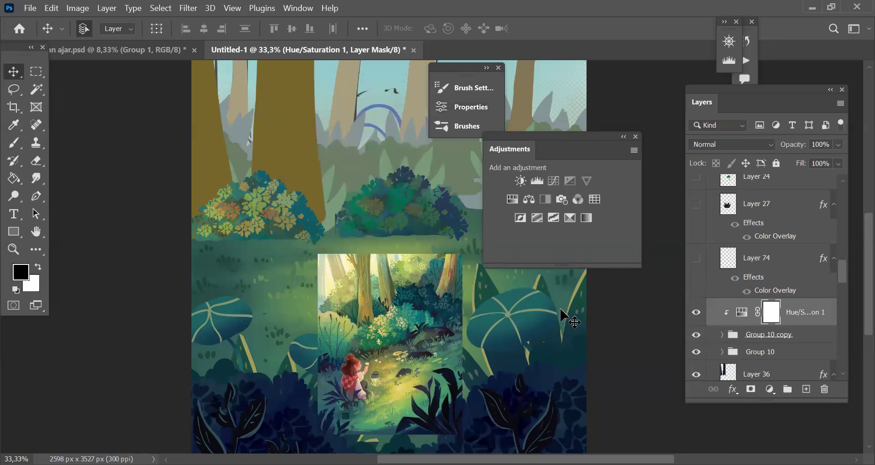
Step: Add a second Hue/Saturation adjustment layer above the first and clip it to the copied bush group
{"action": "left_click", "coordinate": [515, 200]}
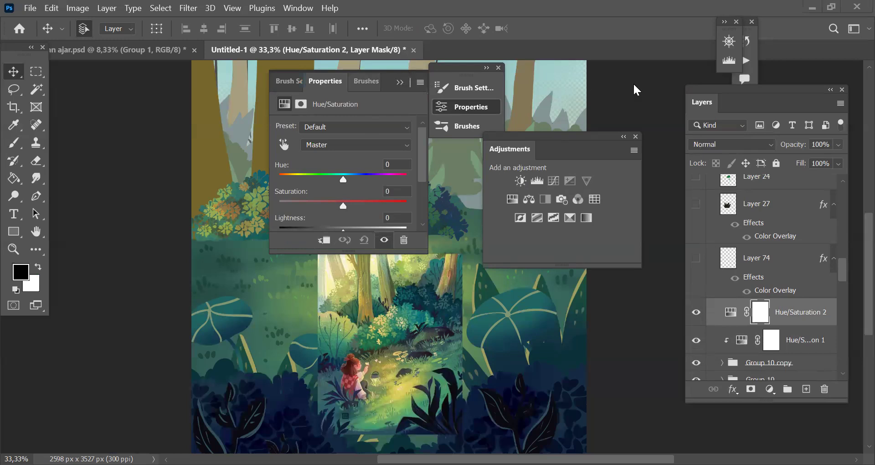
{"action": "left_click", "coordinate": [486, 68]}
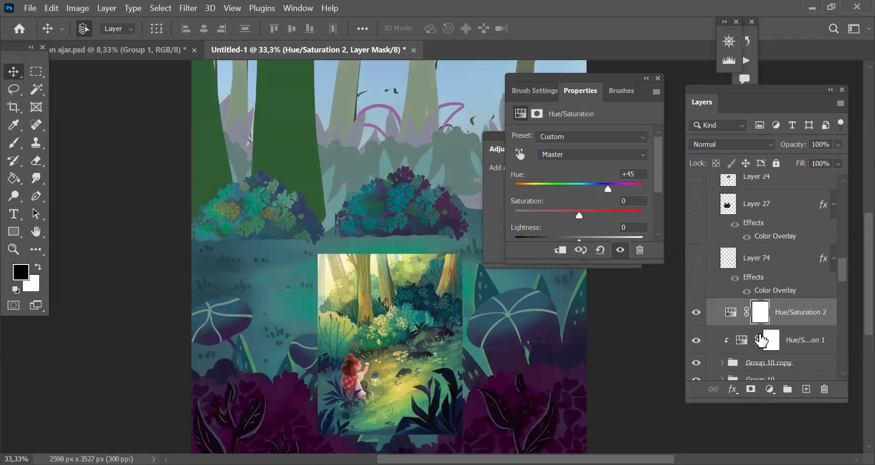
{"action": "left_click", "coordinate": [740, 323], "text": "alt"}
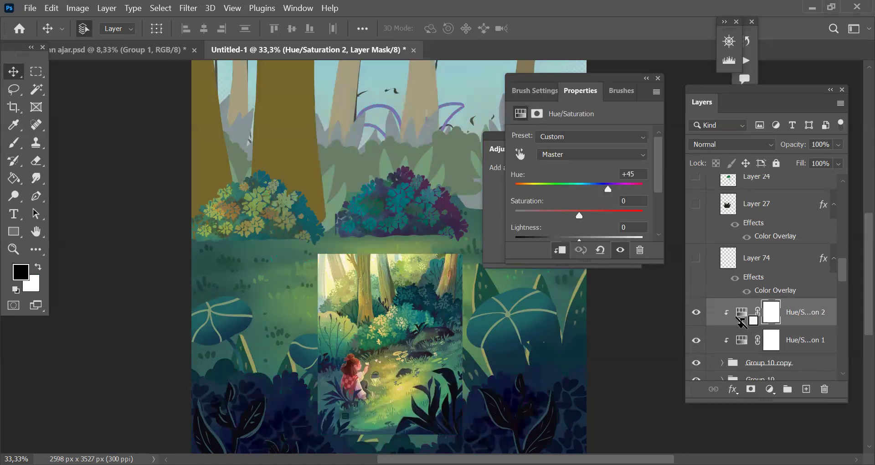
Step: Set the second Hue/Saturation adjustment to hue -27, saturation +26 and lightness +24
{"action": "left_click", "coordinate": [550, 184]}
{"action": "left_click", "coordinate": [546, 211]}
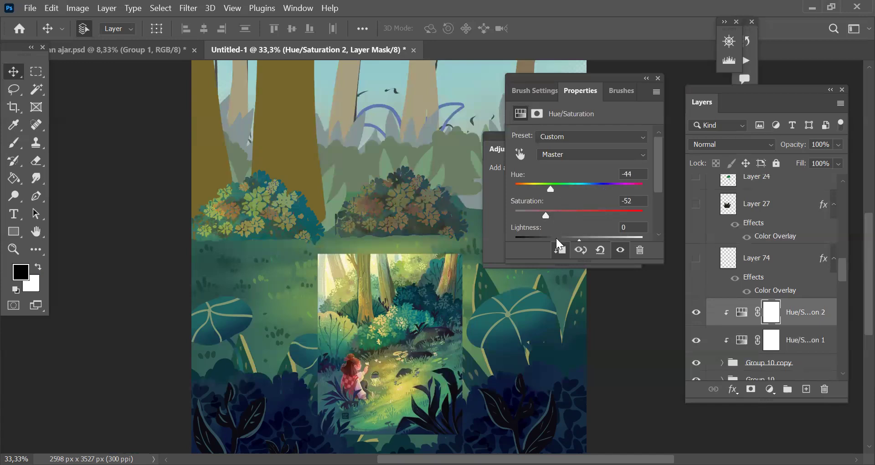
{"action": "left_click_drag", "start_coordinate": [575, 238], "coordinate": [594, 237]}
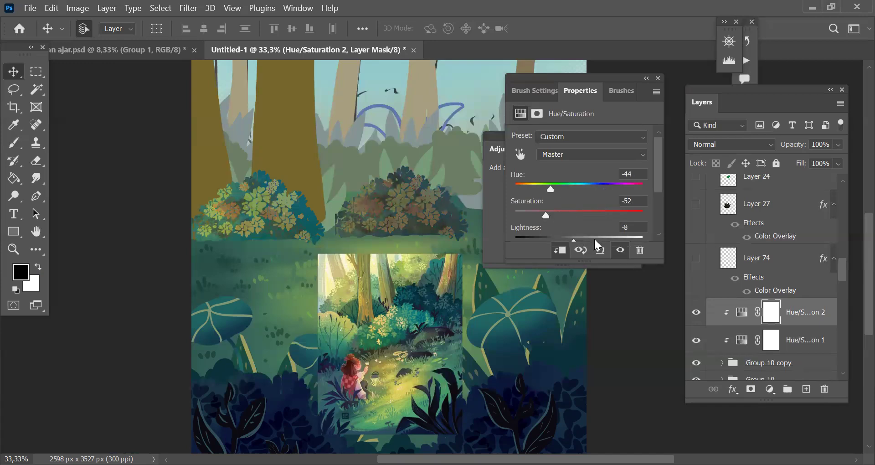
{"action": "left_click", "coordinate": [563, 211]}
{"action": "left_click", "coordinate": [563, 185]}
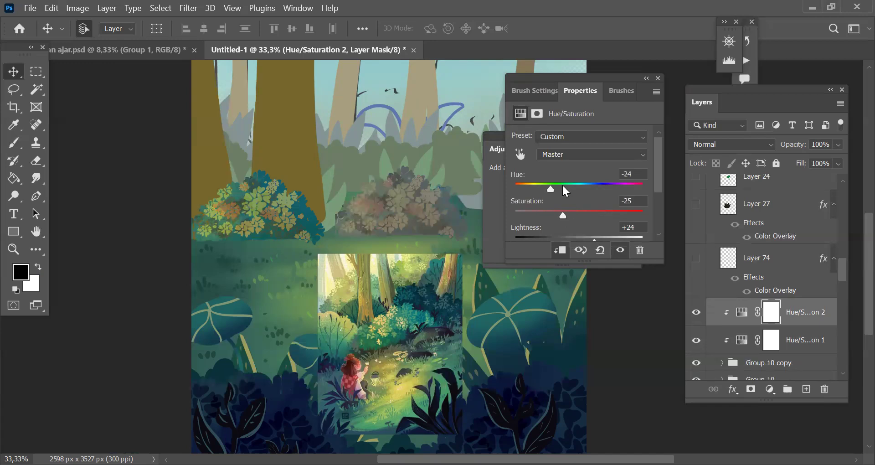
{"action": "left_click", "coordinate": [576, 185]}
{"action": "left_click_drag", "start_coordinate": [577, 212], "coordinate": [596, 212]}
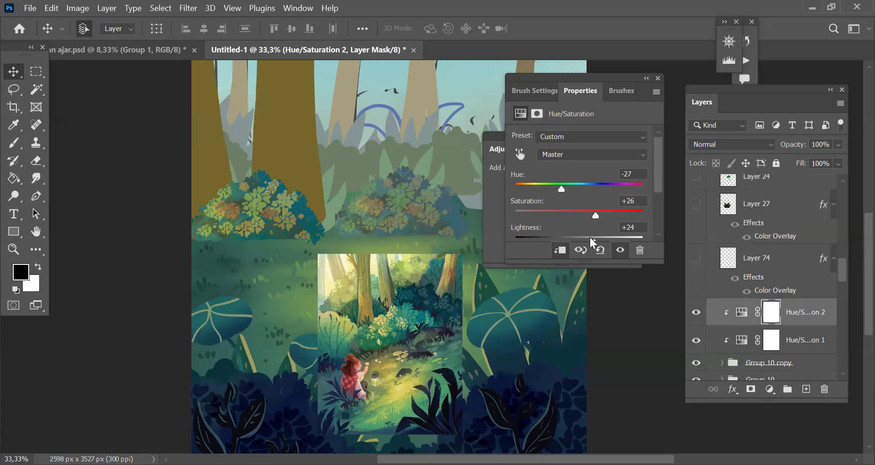
{"action": "left_click", "coordinate": [658, 78]}
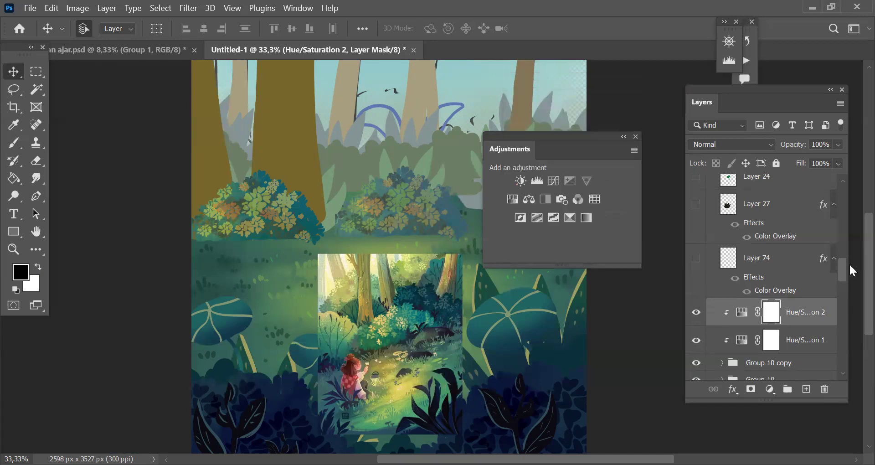
Step: Group the copied bush with its two Hue/Saturation adjustment layers and duplicate the new group
{"action": "scroll", "coordinate": [845, 271], "scroll_direction": "down", "scroll_amount": 1}
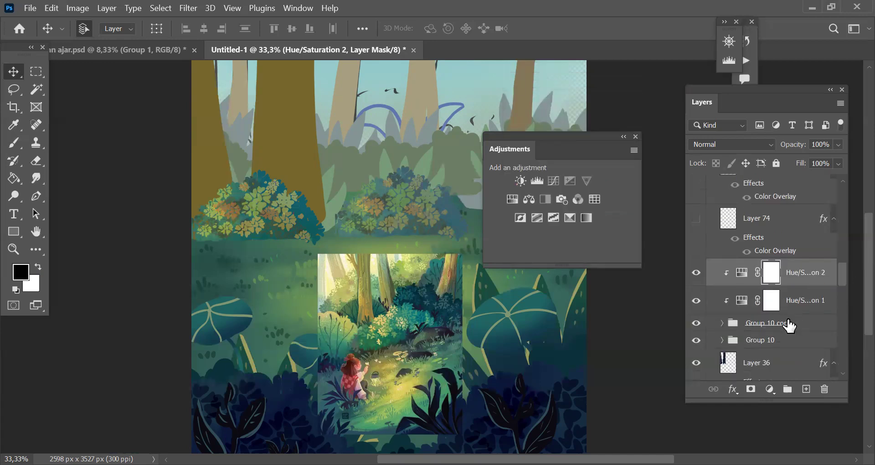
{"action": "left_click", "coordinate": [793, 321], "text": "shift"}
{"action": "key", "text": "ctrl+g"}
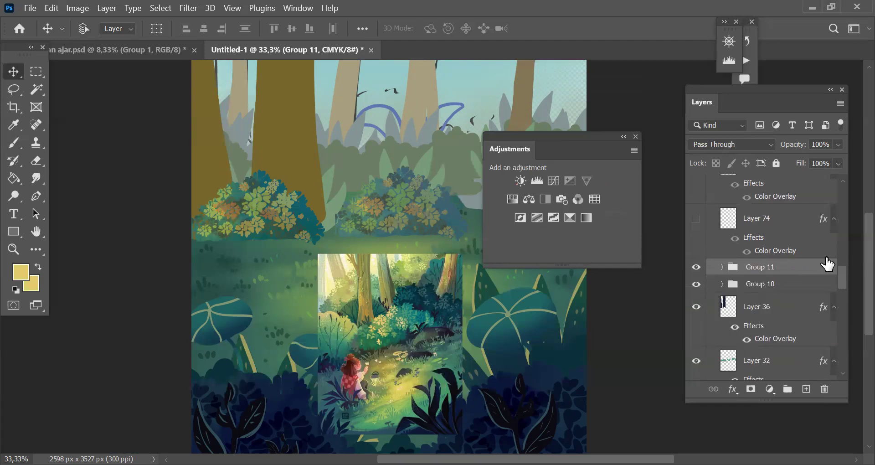
{"action": "key", "text": "ctrl+j"}
Step: Try moving the duplicated bush group beside the middle bush, then undo the move
{"action": "key", "text": "ctrl+t"}
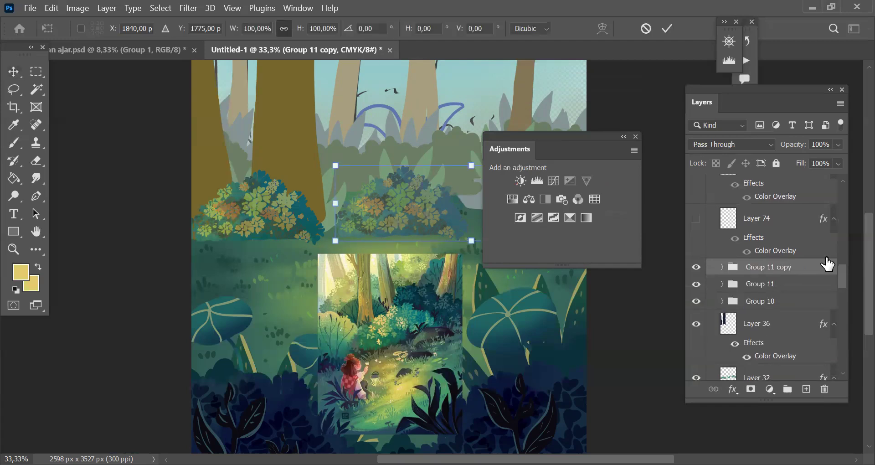
{"action": "left_click", "coordinate": [635, 136]}
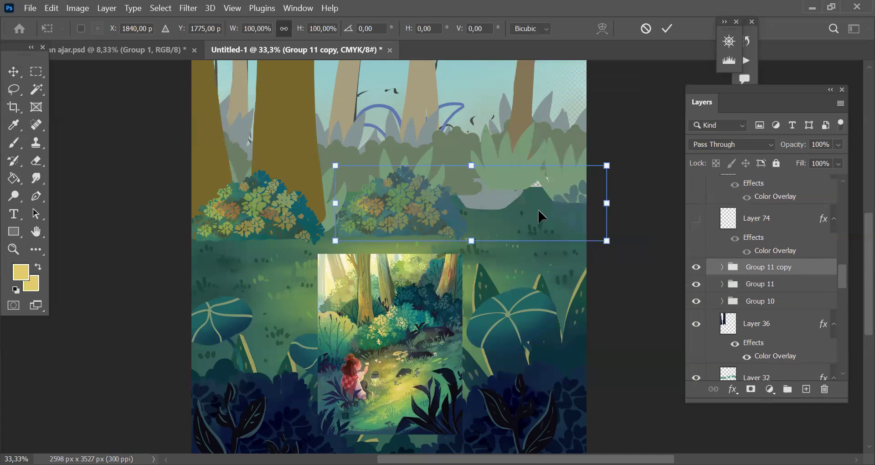
{"action": "left_click", "coordinate": [665, 29]}
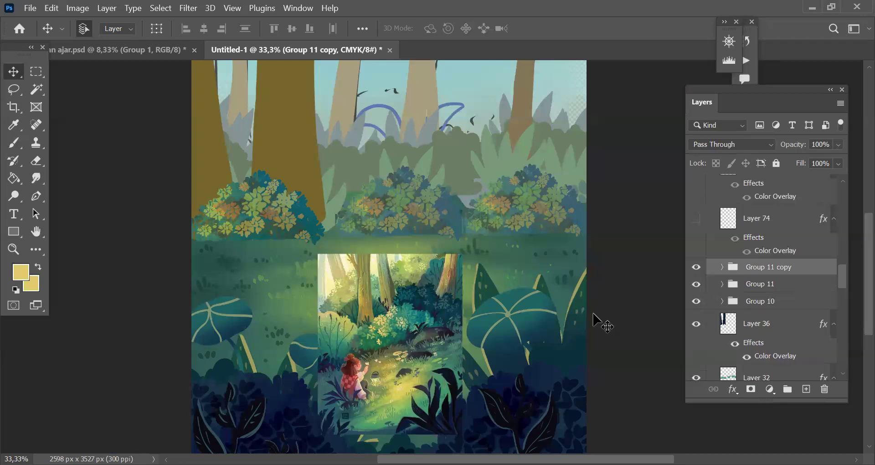
{"action": "key", "text": "ctrl+z"}
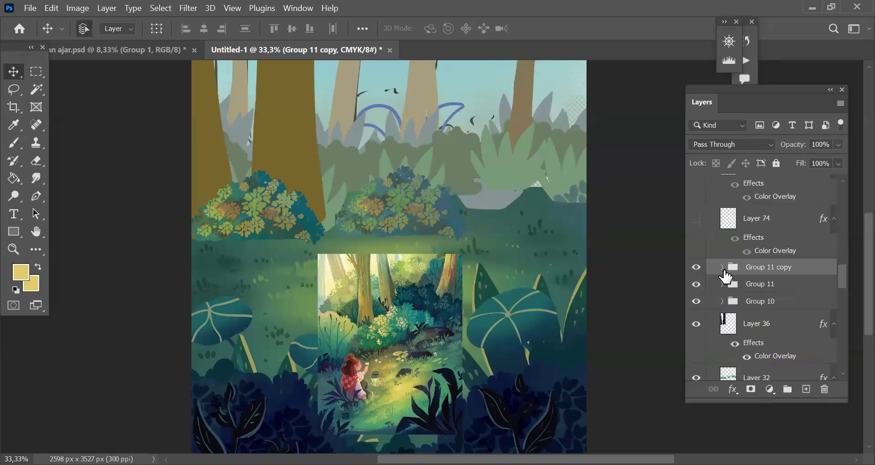
Step: Place the duplicated bush group beside the middle bush, at the canvas's right edge, at X 2643 and Y 1745 px
{"action": "key", "text": "ctrl+t"}
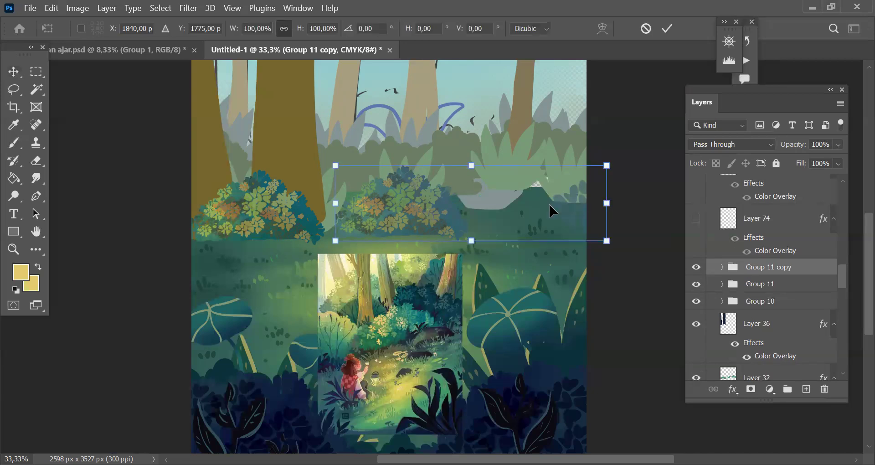
{"action": "left_click", "coordinate": [668, 29]}
{"action": "key", "text": "b"}
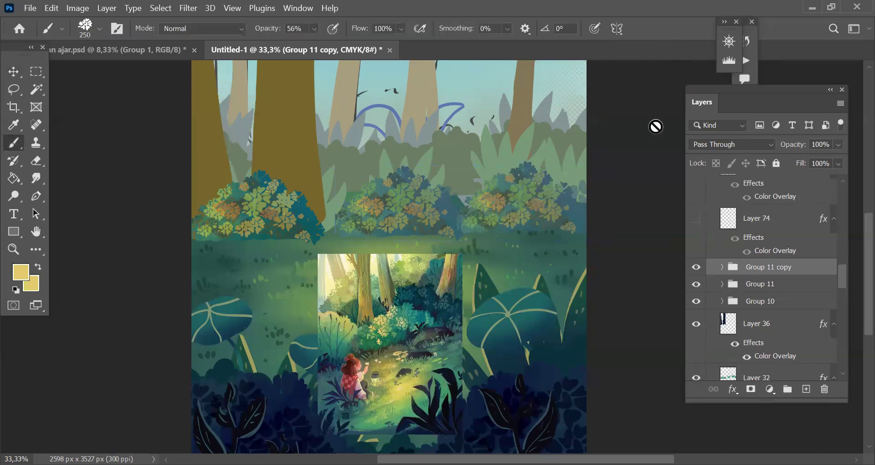
{"action": "left_click", "coordinate": [13, 72]}
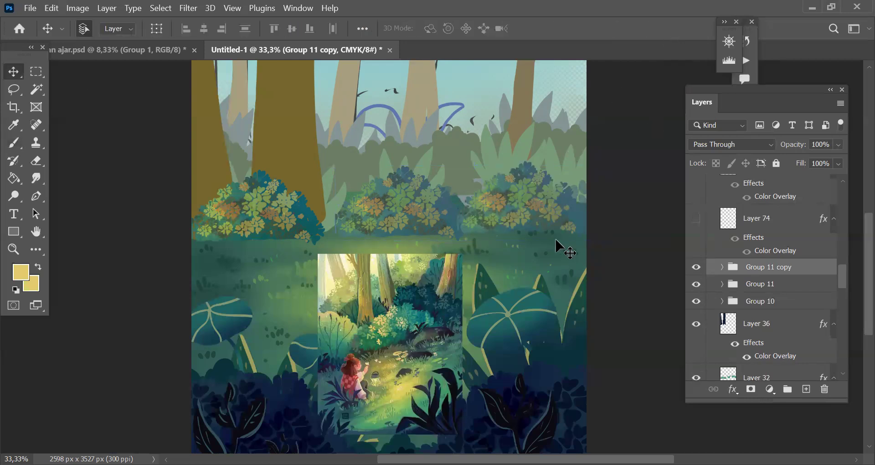
{"action": "key", "text": "ctrl+t"}
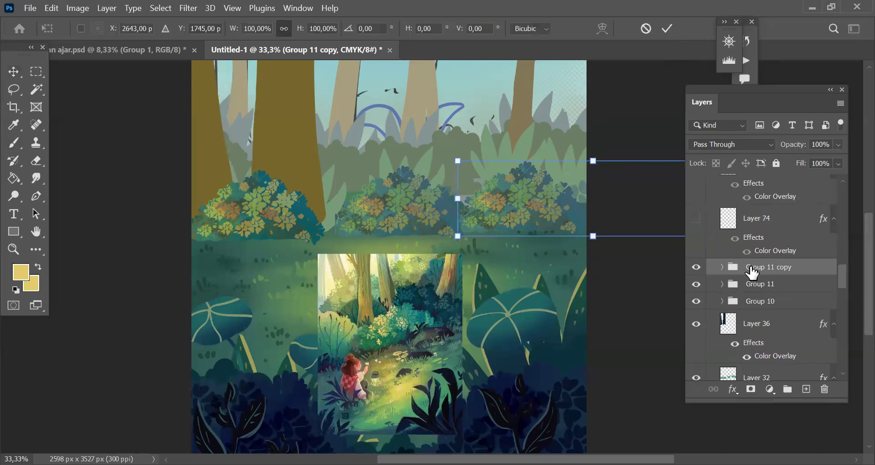
{"action": "key", "text": "Return"}
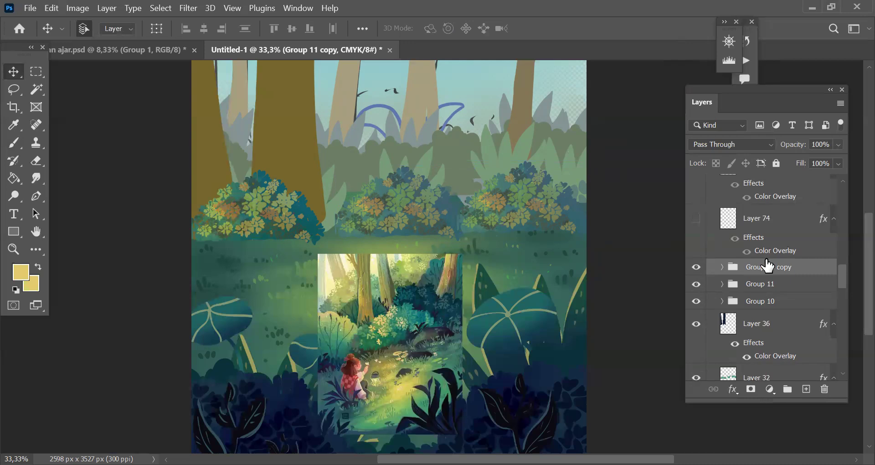
Step: Convert the rightmost bush copy to a smart object and warp its upper edge upward
{"action": "right_click", "coordinate": [769, 267]}
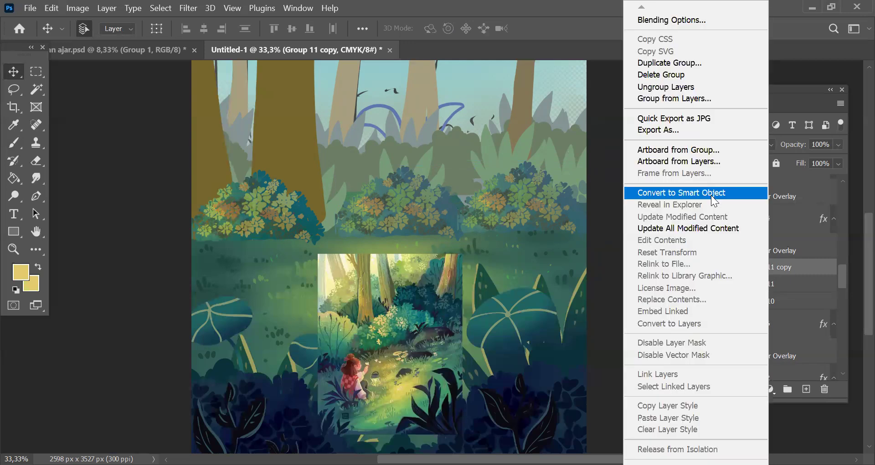
{"action": "left_click", "coordinate": [711, 195]}
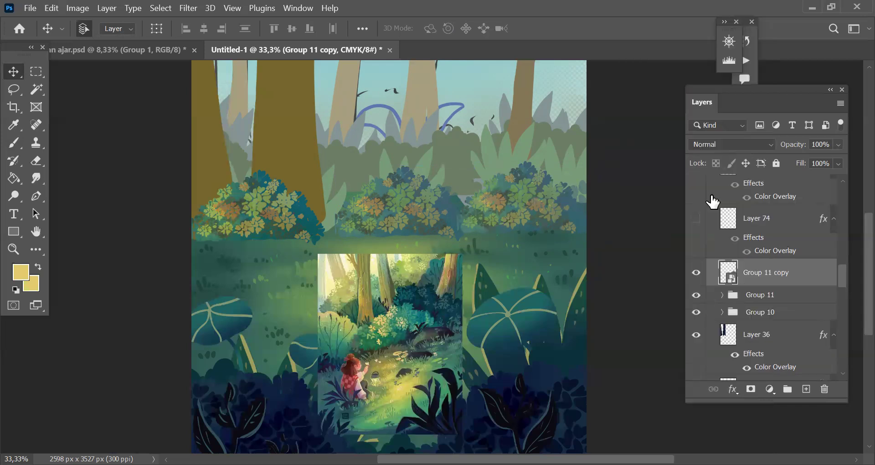
{"action": "key", "text": "ctrl+t"}
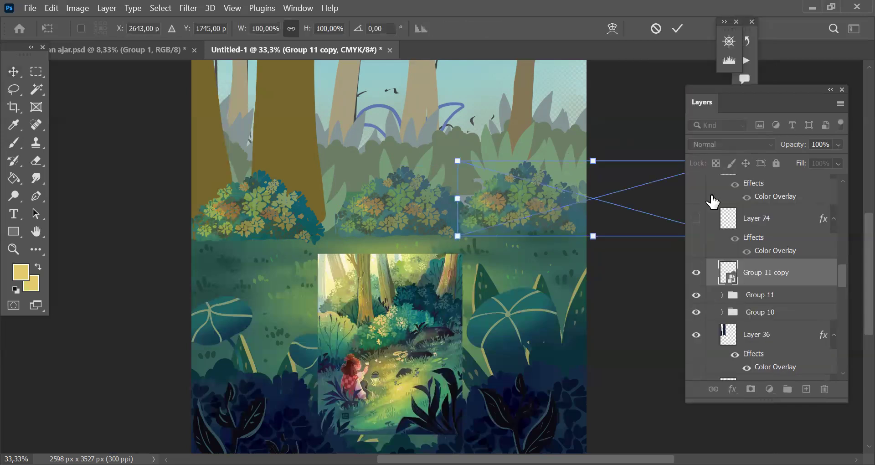
{"action": "left_click", "coordinate": [612, 28]}
{"action": "left_click_drag", "start_coordinate": [541, 192], "coordinate": [548, 194]}
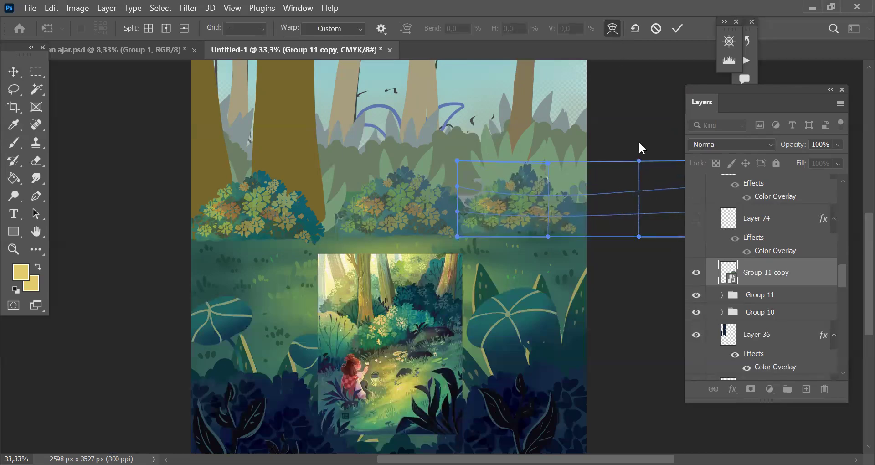
{"action": "left_click_drag", "start_coordinate": [639, 138], "coordinate": [636, 117]}
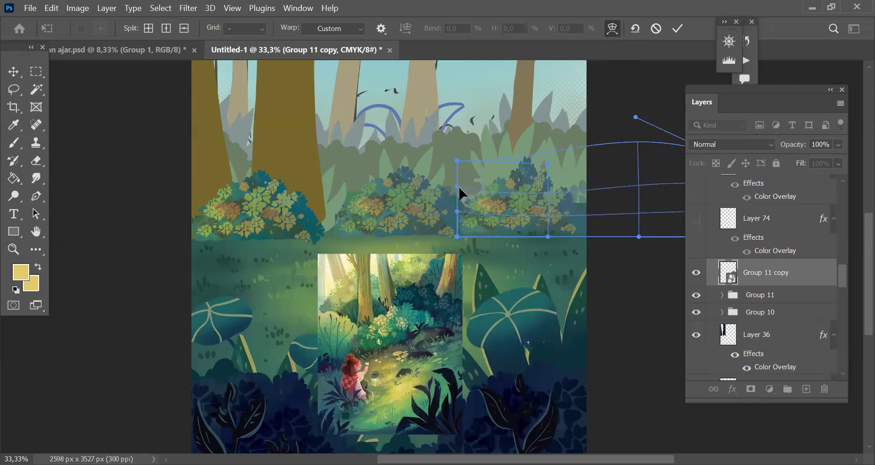
Step: Warp the rightmost bush's left side outward, reshape its top and lower corner, and apply the warp
{"action": "left_click_drag", "start_coordinate": [416, 195], "coordinate": [412, 197]}
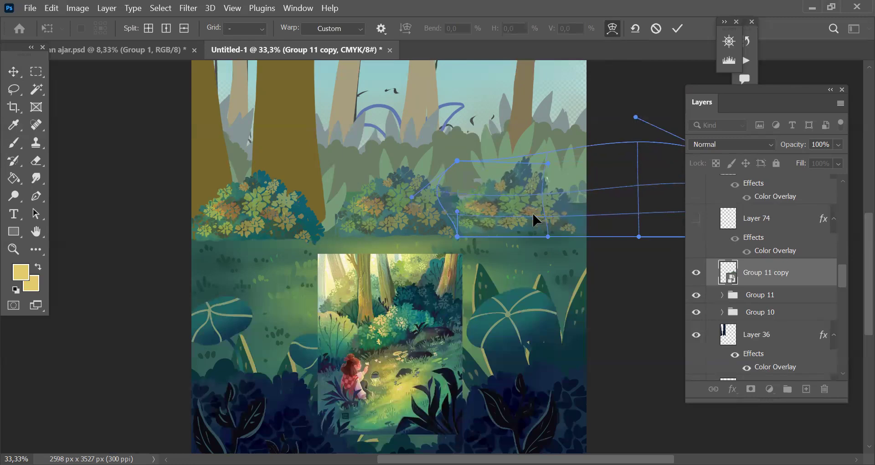
{"action": "left_click_drag", "start_coordinate": [546, 200], "coordinate": [543, 202]}
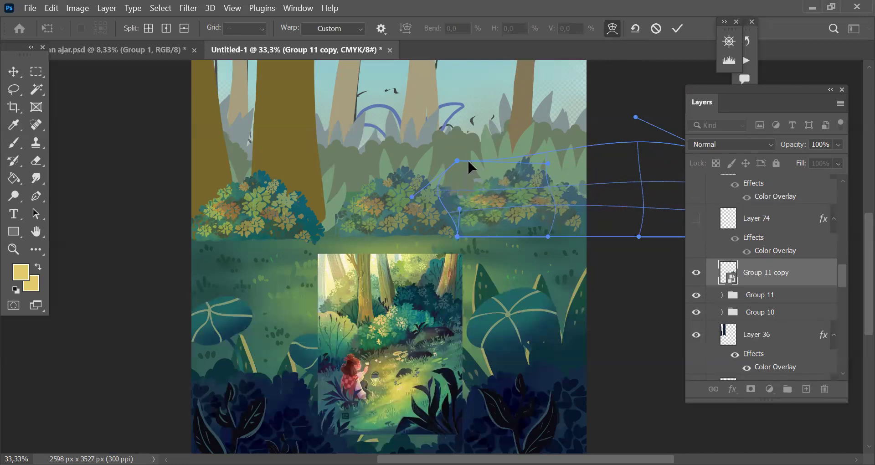
{"action": "left_click_drag", "start_coordinate": [467, 160], "coordinate": [470, 154]}
{"action": "left_click_drag", "start_coordinate": [548, 162], "coordinate": [529, 160]}
{"action": "left_click_drag", "start_coordinate": [588, 208], "coordinate": [585, 213]}
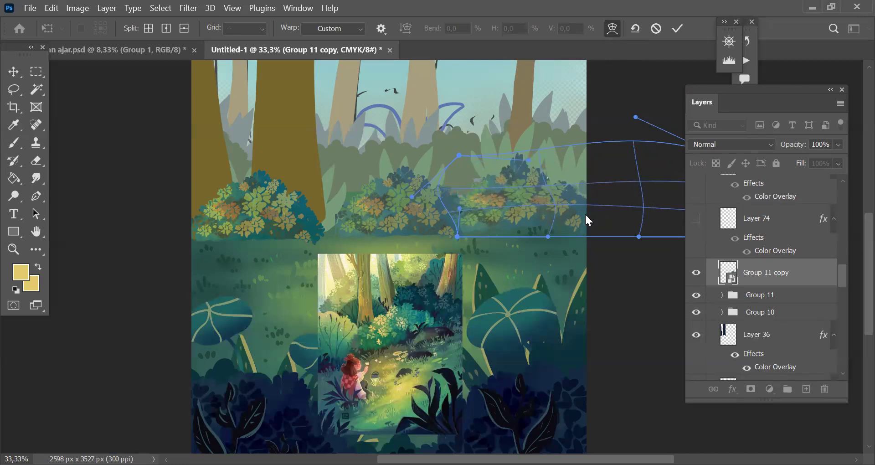
{"action": "left_click_drag", "start_coordinate": [457, 237], "coordinate": [448, 237]}
{"action": "left_click", "coordinate": [677, 28]}
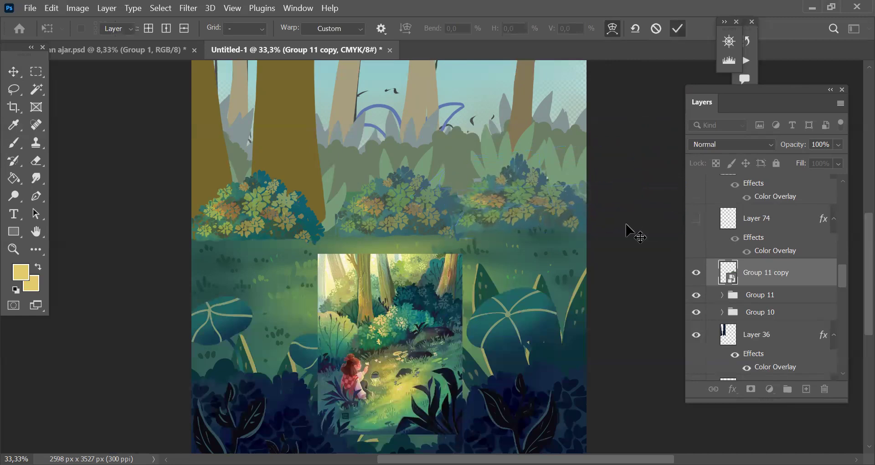
Step: Scale the rightmost bush copy down proportionally to 87.99%, keeping its base on the ground line
{"action": "key", "text": "ctrl+minus"}
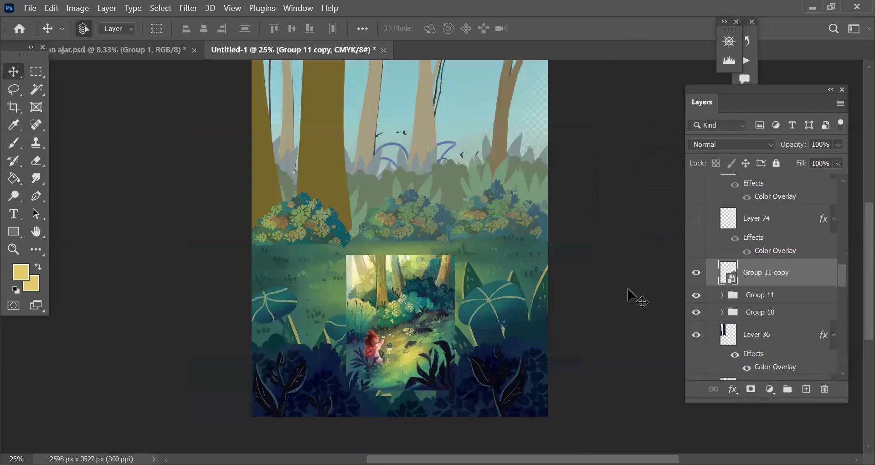
{"action": "left_click_drag", "start_coordinate": [604, 333], "coordinate": [631, 326]}
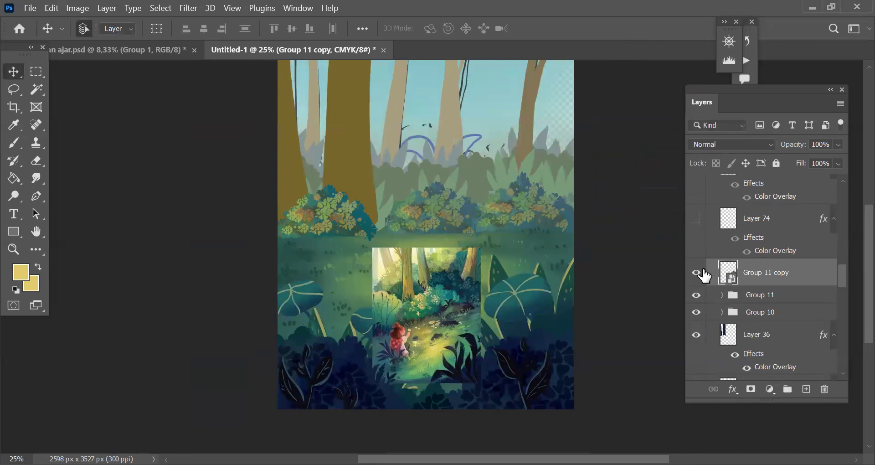
{"action": "key", "text": "ctrl+t"}
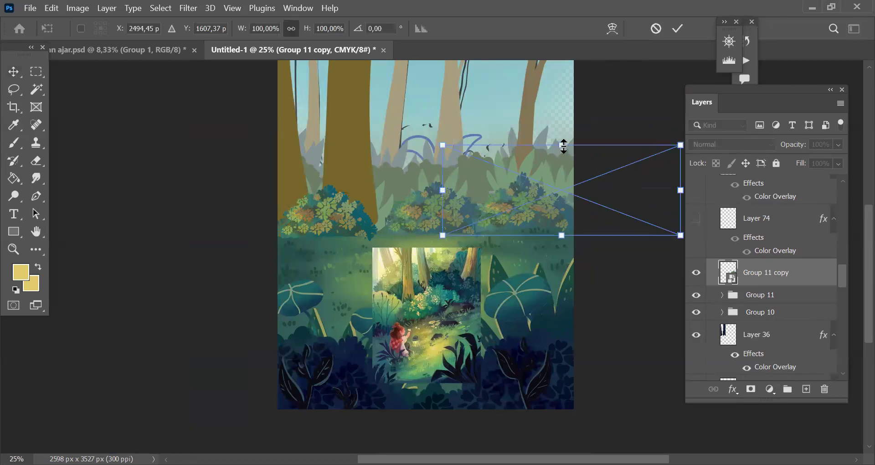
{"action": "left_click_drag", "start_coordinate": [561, 158], "coordinate": [562, 169]}
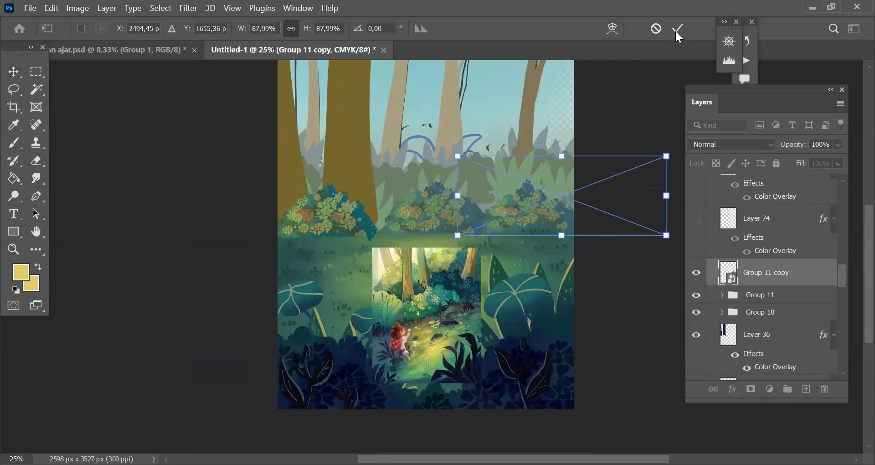
{"action": "key", "text": "Return"}
Step: Duplicate the scaled bush and place the copy in the gap between the left and middle bushes
{"action": "key", "text": "ctrl+j"}
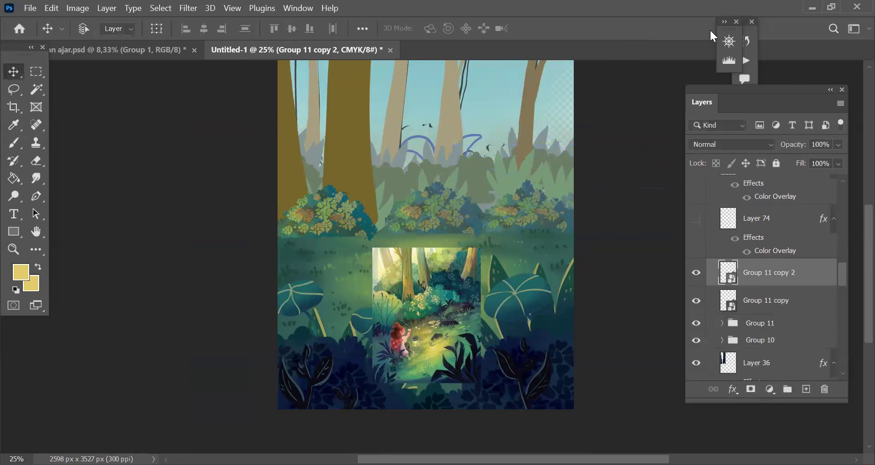
{"action": "key", "text": "ctrl+t"}
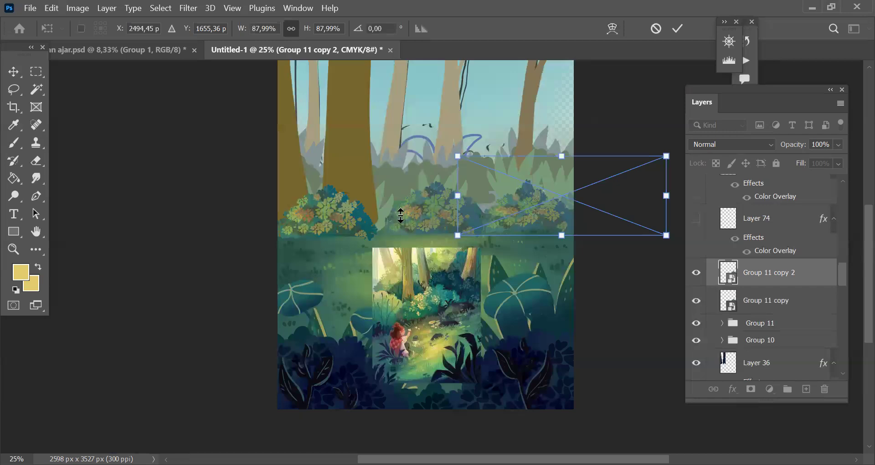
{"action": "left_click", "coordinate": [677, 28]}
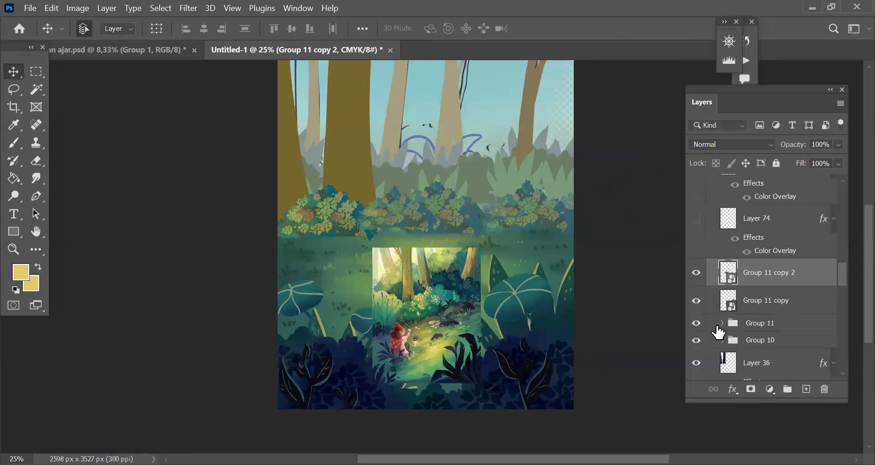
{"action": "scroll", "coordinate": [719, 335], "scroll_direction": "down", "scroll_amount": 1}
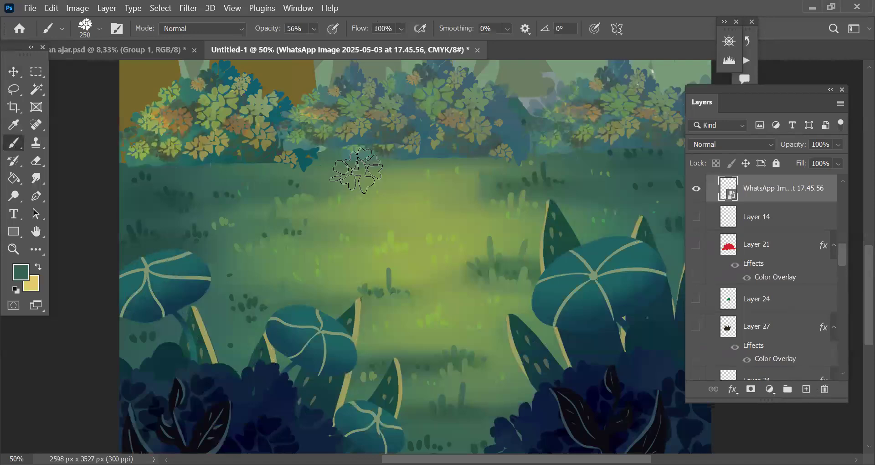
Step: Add a new layer above the WhatsApp image layer, choose a hard round brush, and undo a test dab below the middle bush
{"action": "left_click", "coordinate": [99, 28]}
{"action": "key", "text": "ctrl+shift+alt+n"}
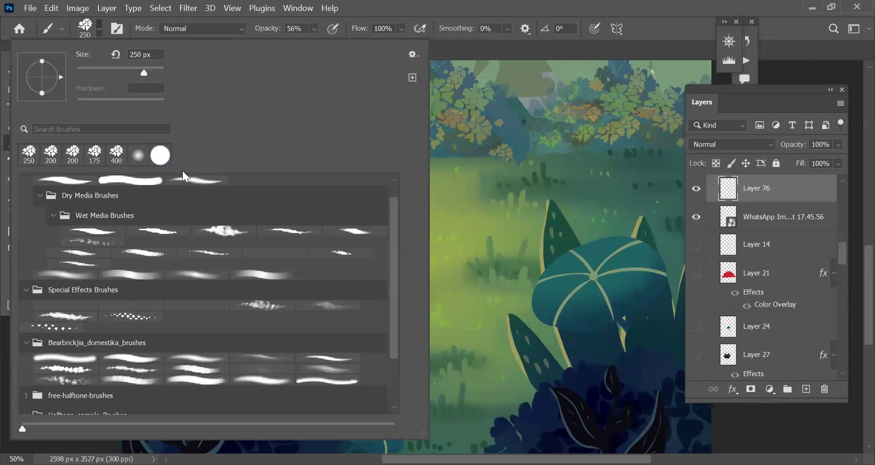
{"action": "left_click", "coordinate": [495, 168]}
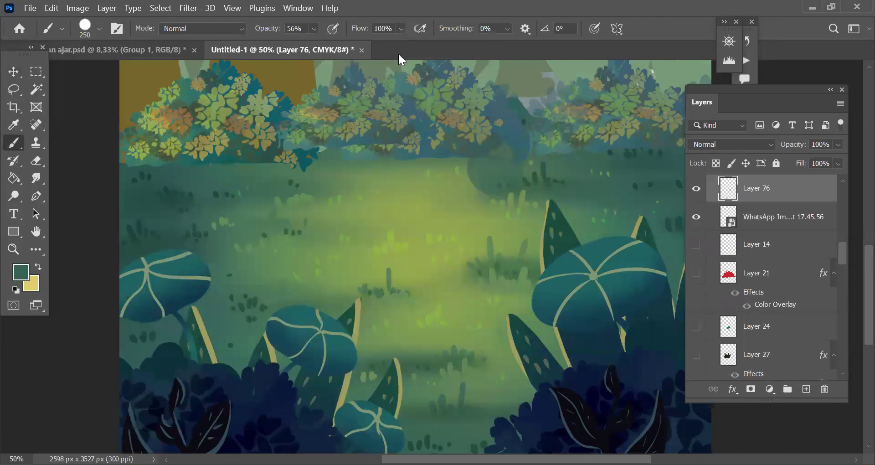
{"action": "key", "text": "ctrl+z"}
Step: Set the hard round brush to 100% opacity and reduce its size to 70 px
{"action": "key", "text": "0"}
{"action": "key", "text": "bracketleft"}
{"action": "key", "text": "bracketleft"}
{"action": "key", "text": "bracketleft"}
{"action": "key", "text": "bracketleft"}
{"action": "key", "text": "bracketleft"}
{"action": "key", "text": "bracketleft"}
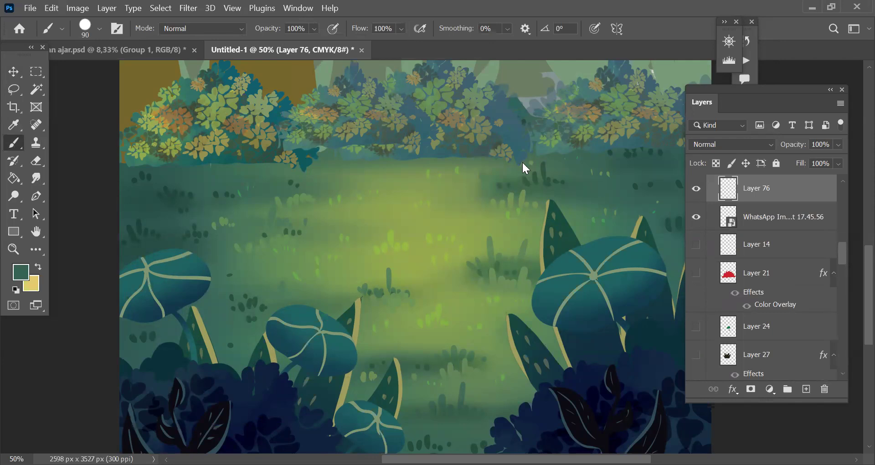
{"action": "key", "text": "bracketleft"}
{"action": "key", "text": "bracketleft"}
Step: Enable Shape Dynamics for the hard round brush, then test it with a stroke on the grass and undo the stroke
{"action": "key", "text": "F5"}
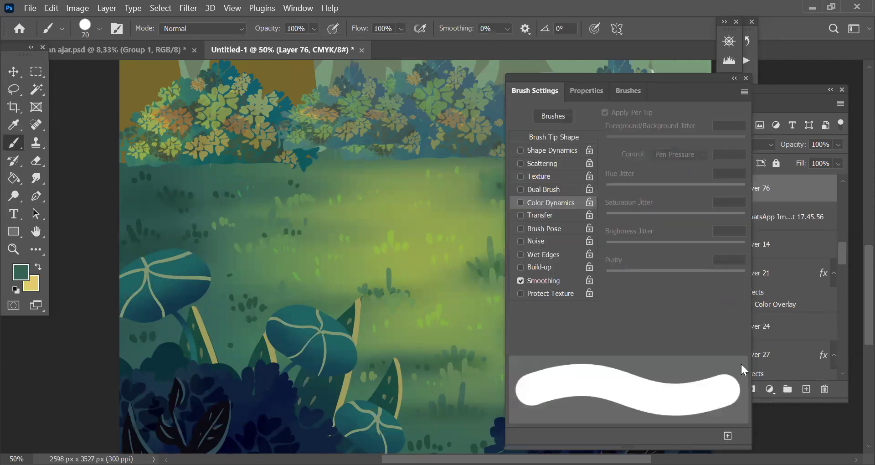
{"action": "left_click", "coordinate": [547, 147]}
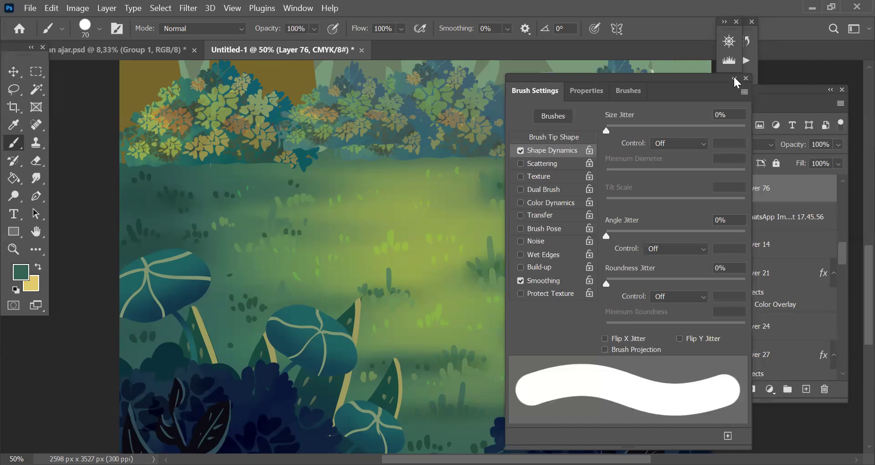
{"action": "left_click_drag", "start_coordinate": [278, 202], "coordinate": [341, 251]}
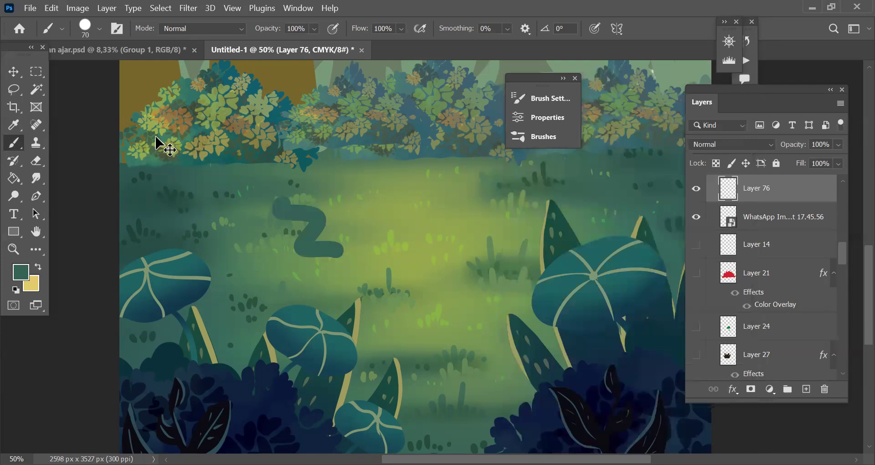
{"action": "key", "text": "ctrl+z"}
Step: Sample the dark green ground colour under the left bush and paint along the bush's lower edge with a 45 px brush
{"action": "key", "text": "i"}
{"action": "left_click", "coordinate": [132, 168]}
{"action": "key", "text": "b"}
{"action": "left_click_drag", "start_coordinate": [204, 143], "coordinate": [209, 168]}
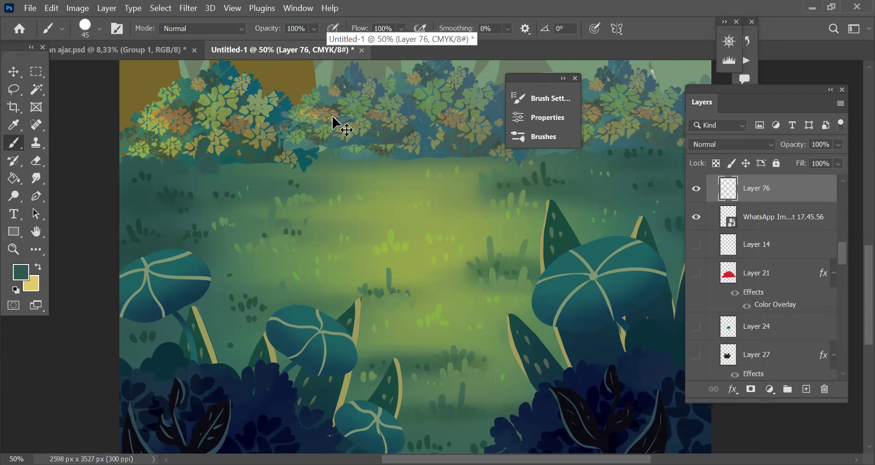
{"action": "key", "text": "i"}
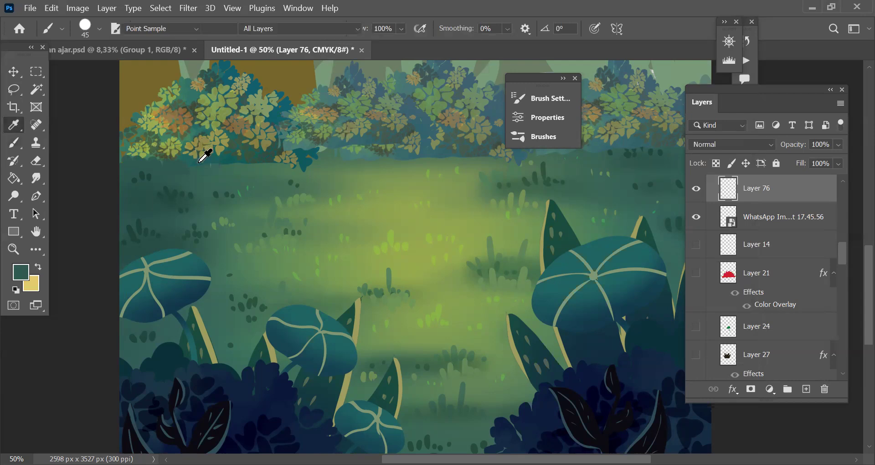
{"action": "key", "text": "b"}
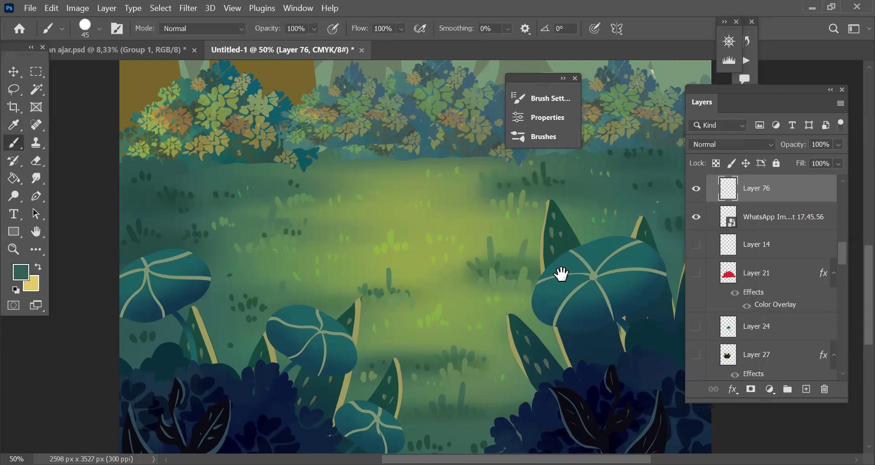
{"action": "left_click_drag", "start_coordinate": [561, 274], "coordinate": [539, 286]}
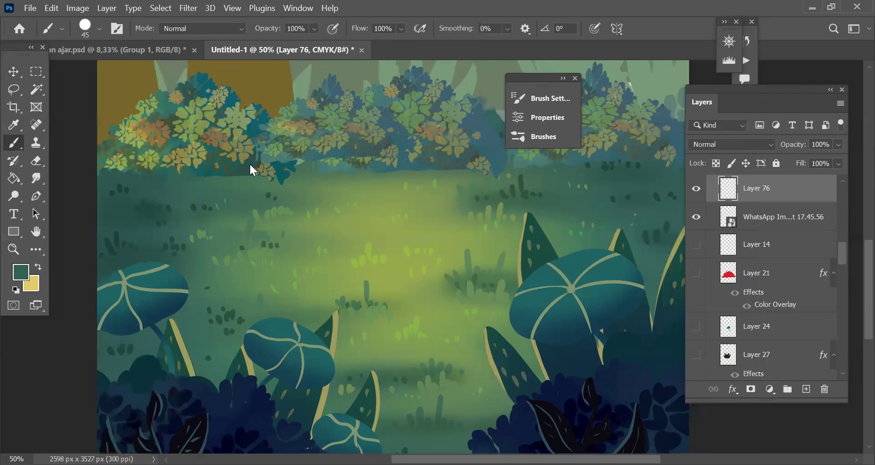
Step: Search the brush presets for "rum" and choose the multi-bladed grass tuft brush
{"action": "right_click", "coordinate": [404, 207]}
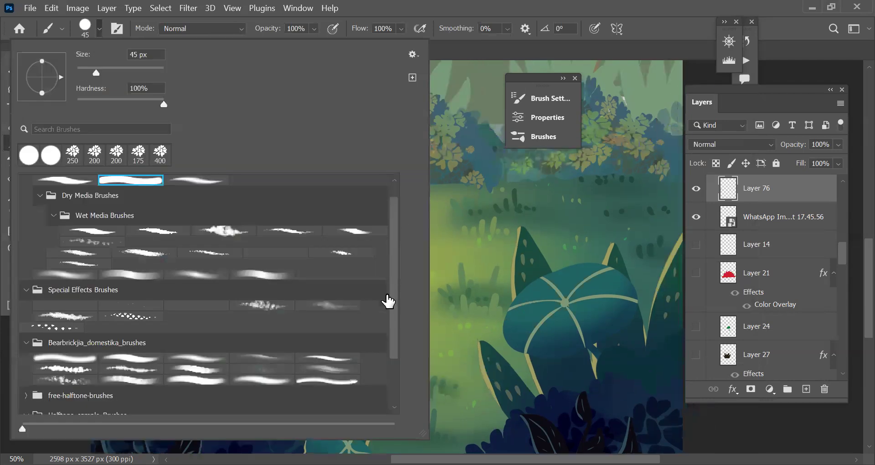
{"action": "scroll", "coordinate": [399, 316], "scroll_direction": "down", "scroll_amount": 3}
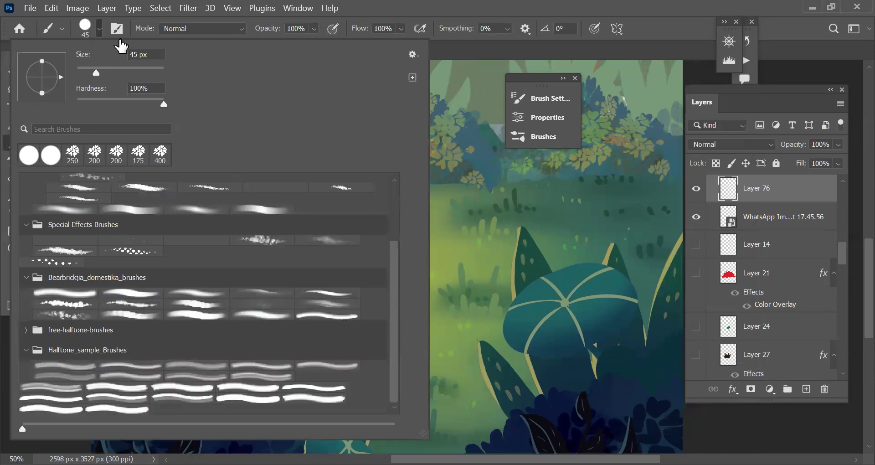
{"action": "scroll", "coordinate": [396, 320], "scroll_direction": "up", "scroll_amount": 3}
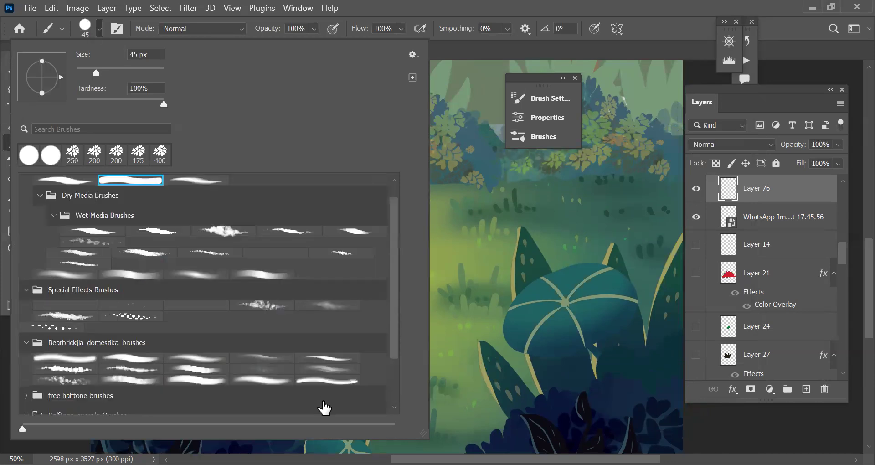
{"action": "scroll", "coordinate": [324, 406], "scroll_direction": "down", "scroll_amount": 3}
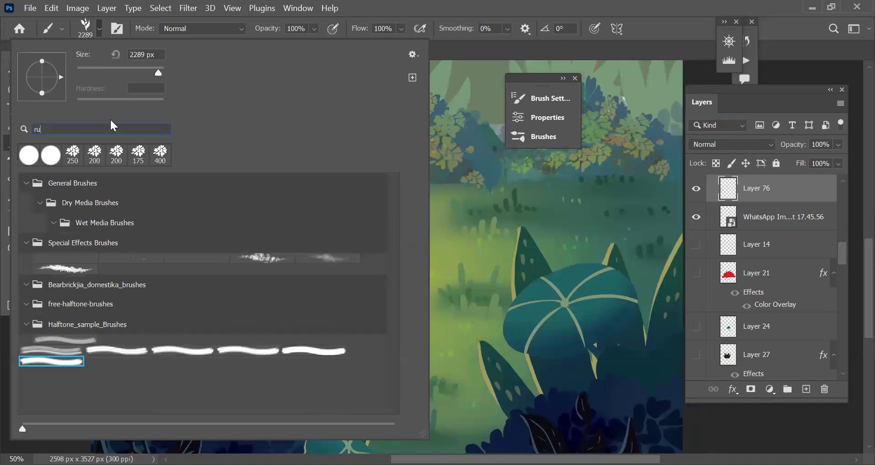
{"action": "type", "text": "m"}
{"action": "key", "text": "comma"}
{"action": "left_click", "coordinate": [633, 236], "text": "ctrl"}
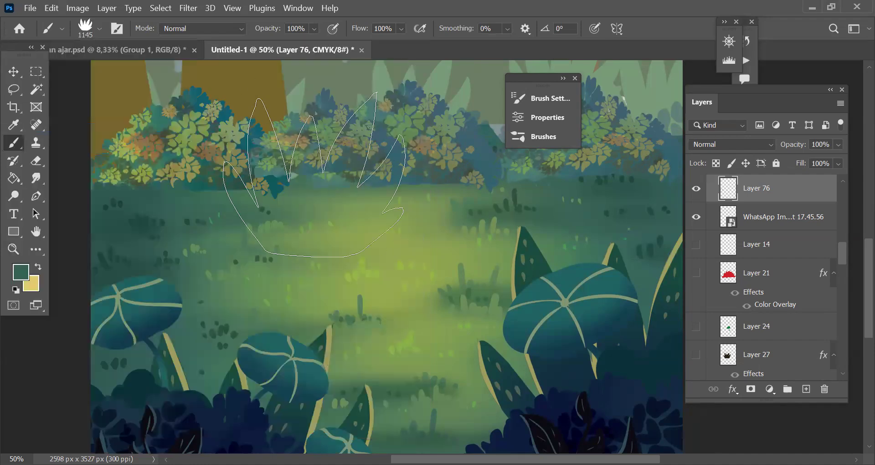
Step: Sample the greens of the ground and stamp grass tufts along the left bush's base, using 250 px and 200 px brush sizes
{"action": "key", "text": "i"}
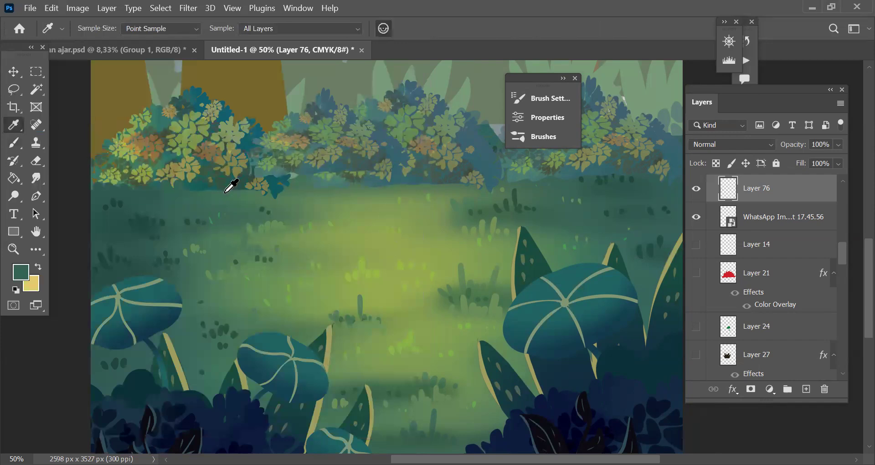
{"action": "mouse_move", "coordinate": [225, 187]}
{"action": "left_mouse_down"}
{"action": "mouse_move", "coordinate": [205, 182]}
{"action": "mouse_move", "coordinate": [215, 186]}
{"action": "left_mouse_up"}
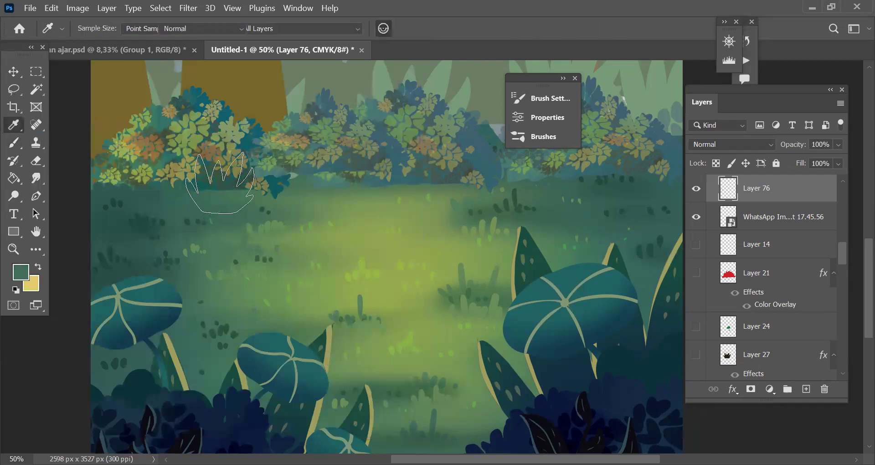
{"action": "key", "text": "b"}
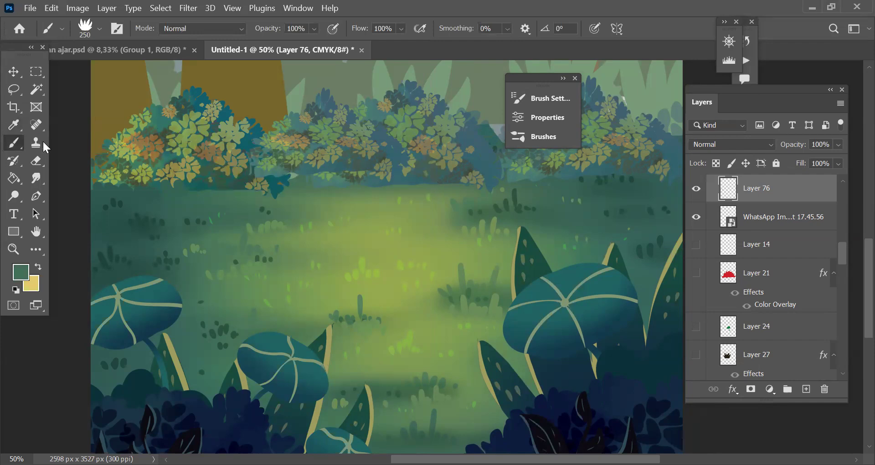
{"action": "key", "text": "i"}
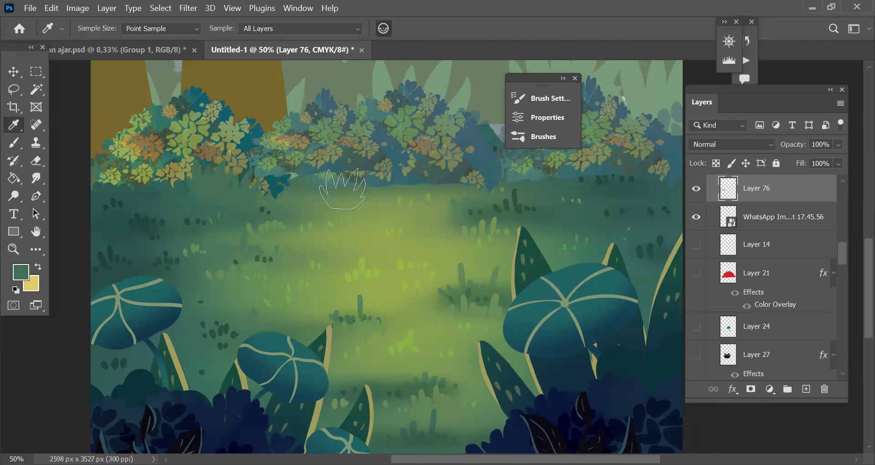
{"action": "key", "text": "b"}
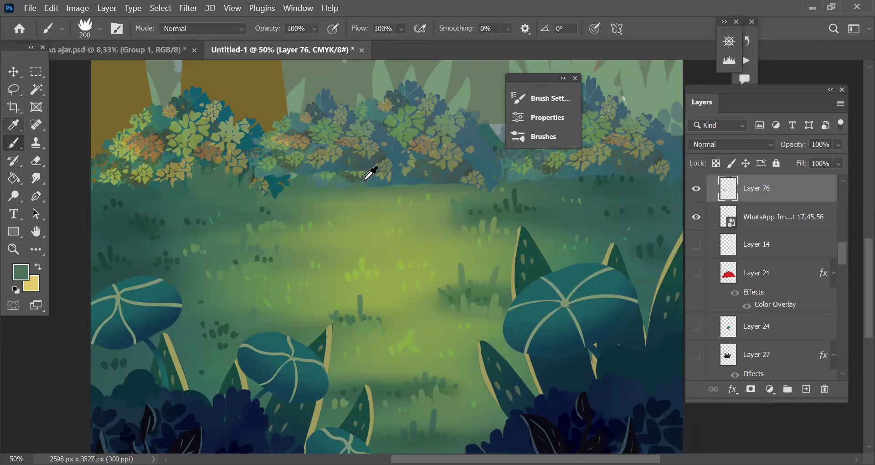